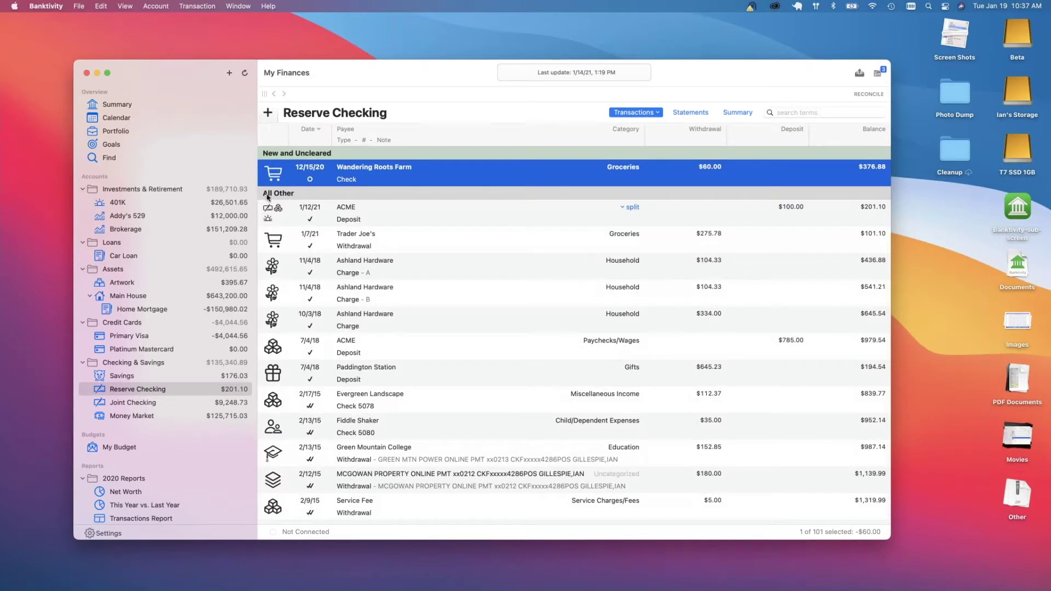
Start adding a new account as an asset or liability not held at any financial institution
left_click(229, 74)
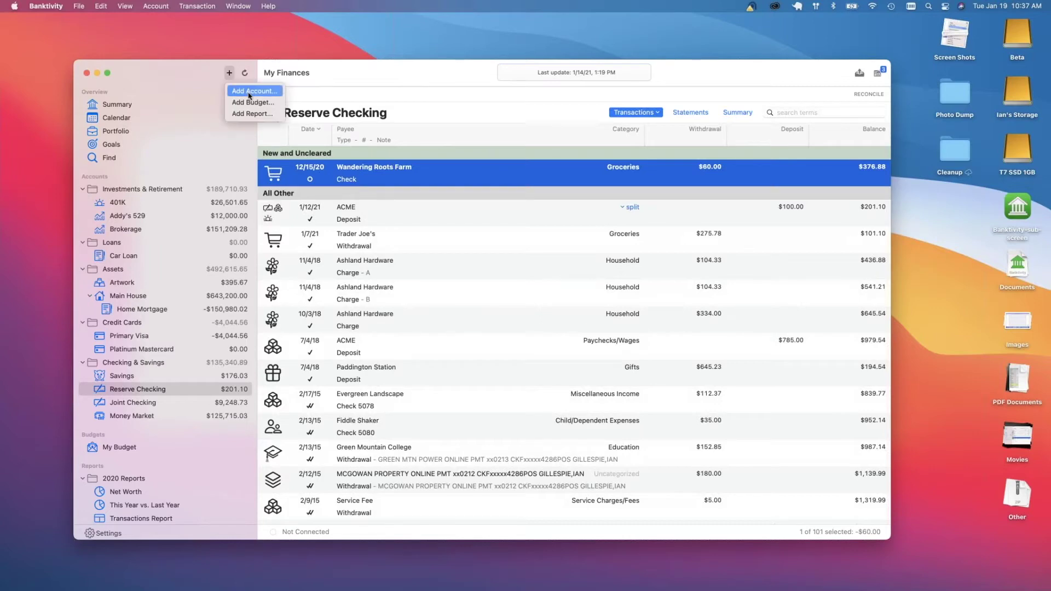
left_click(249, 92)
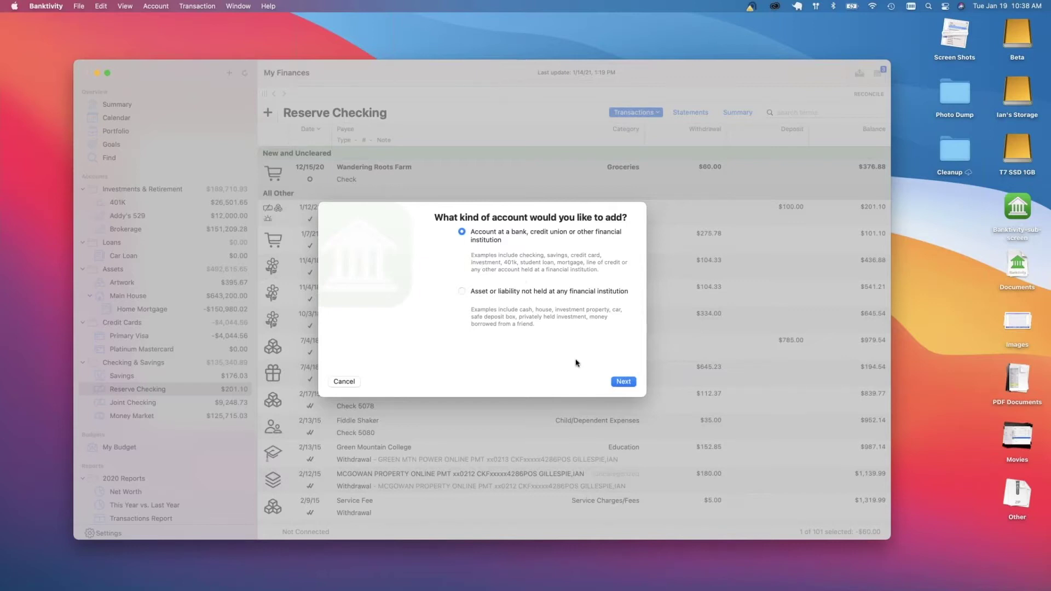
left_click(619, 382)
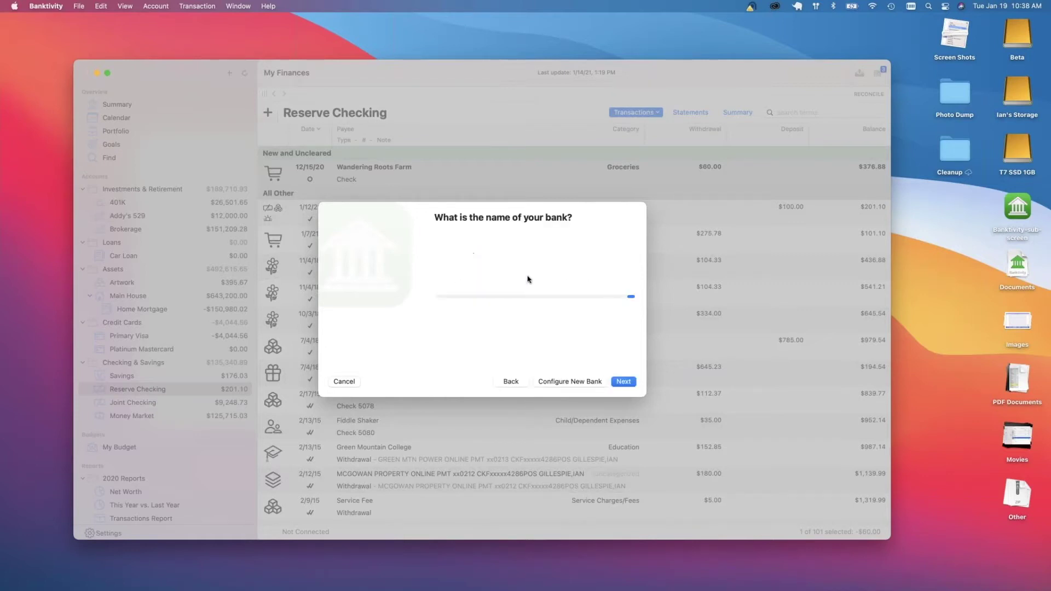
left_click(509, 382)
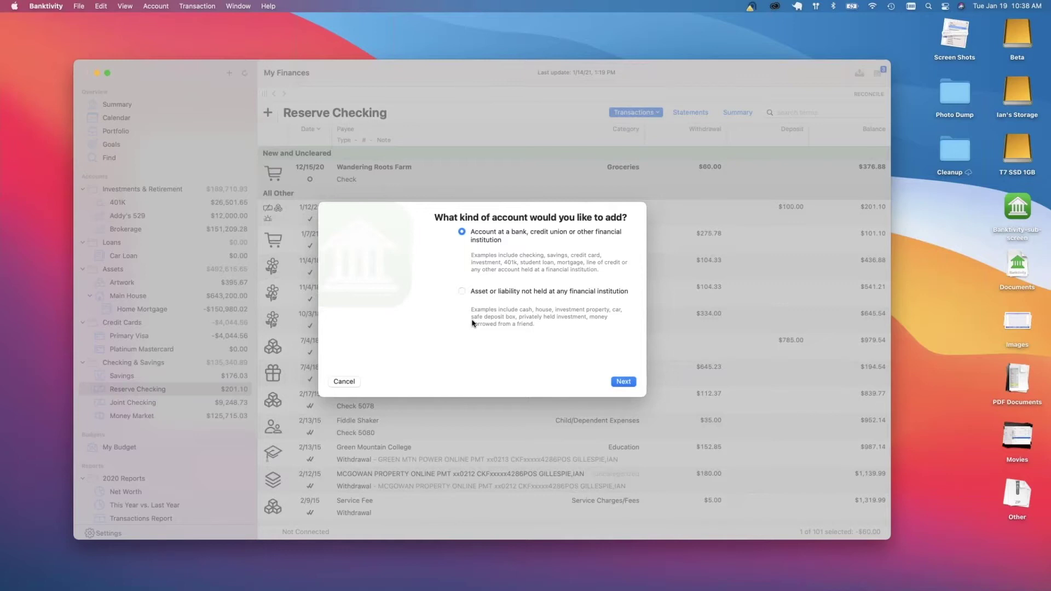
left_click(461, 293)
left_click(622, 381)
left_click(622, 381)
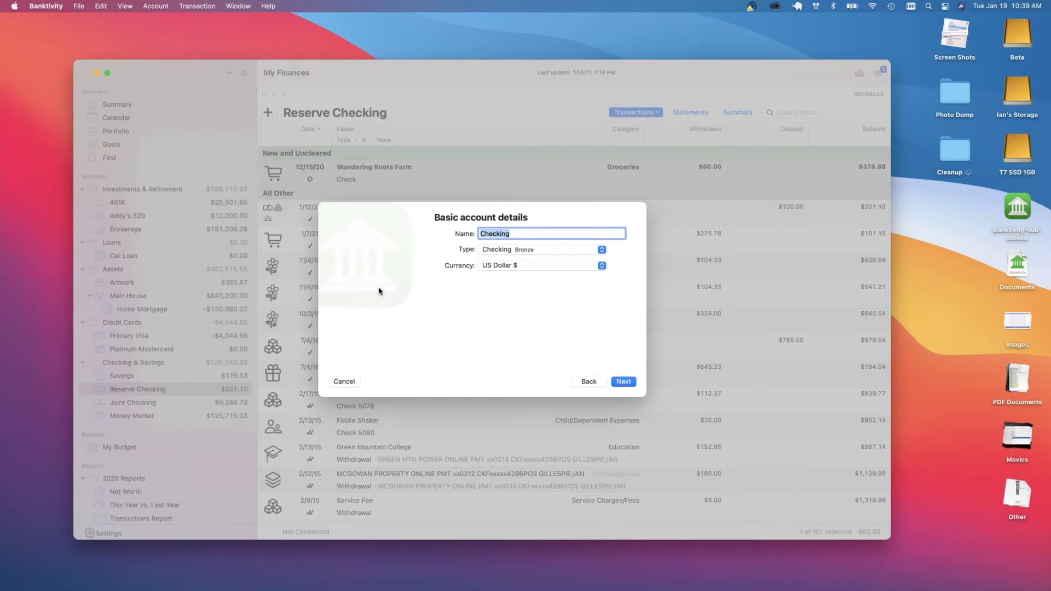
Set the new account's type to Mortgage and continue to its starting balance
left_click(497, 251)
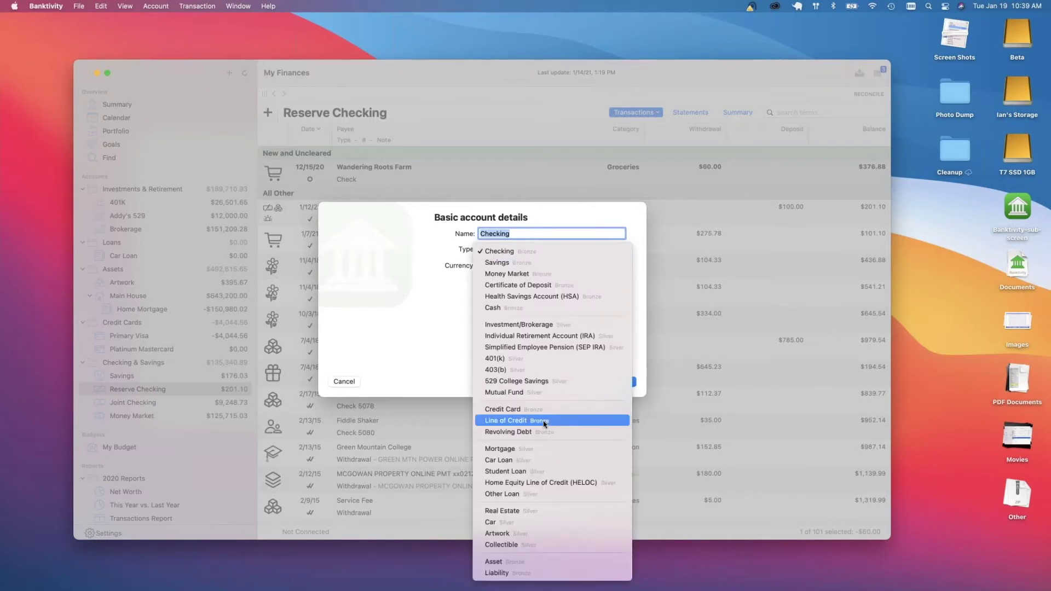
left_click(544, 452)
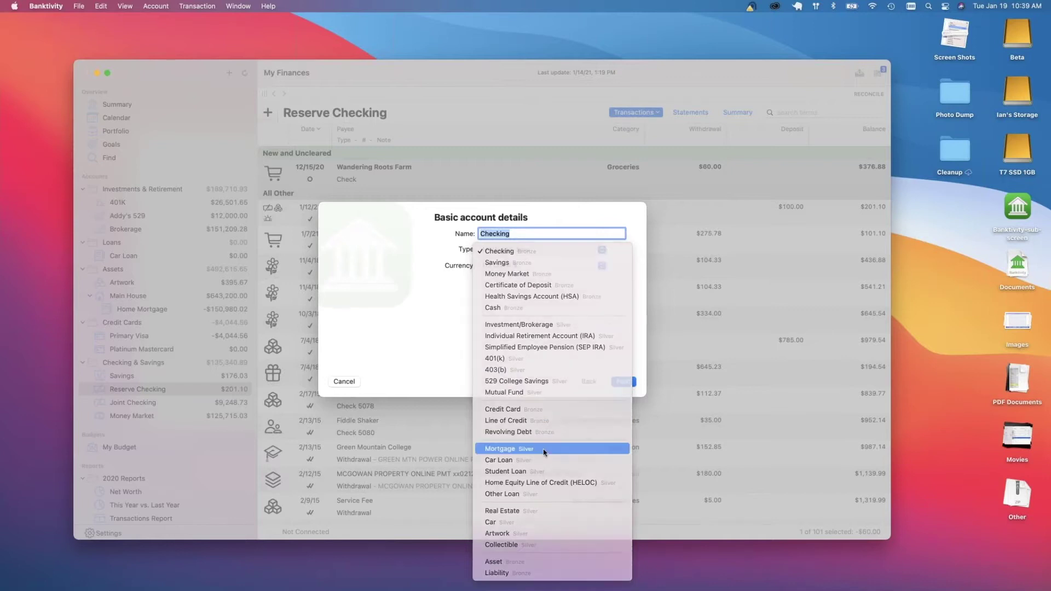
left_click(624, 382)
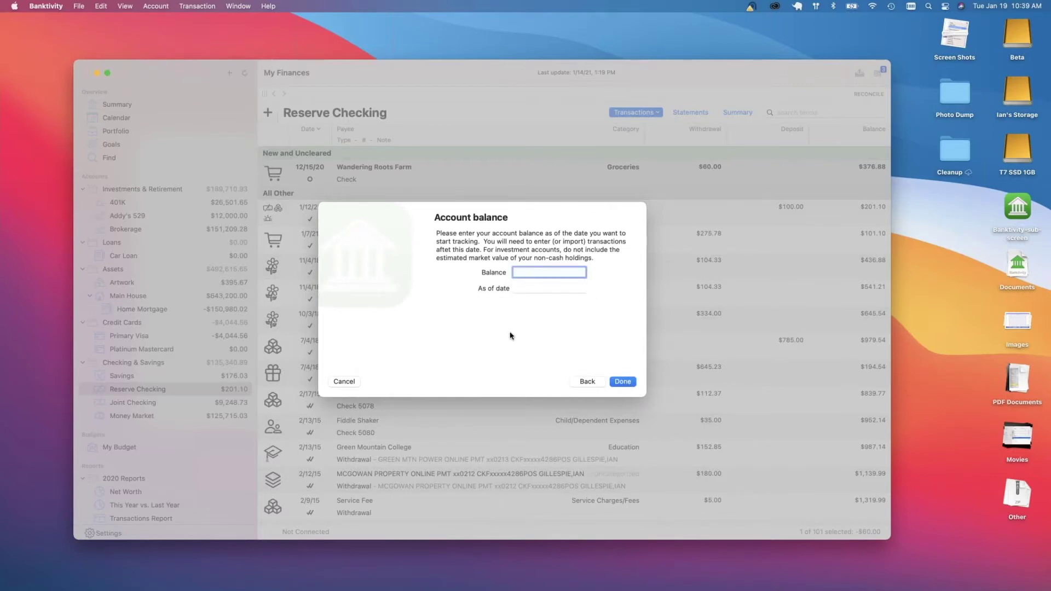
Enter a mortgage balance of $250,000.00 as of 1/19/21 and proceed to the loan information
type("250000")
left_click(542, 286)
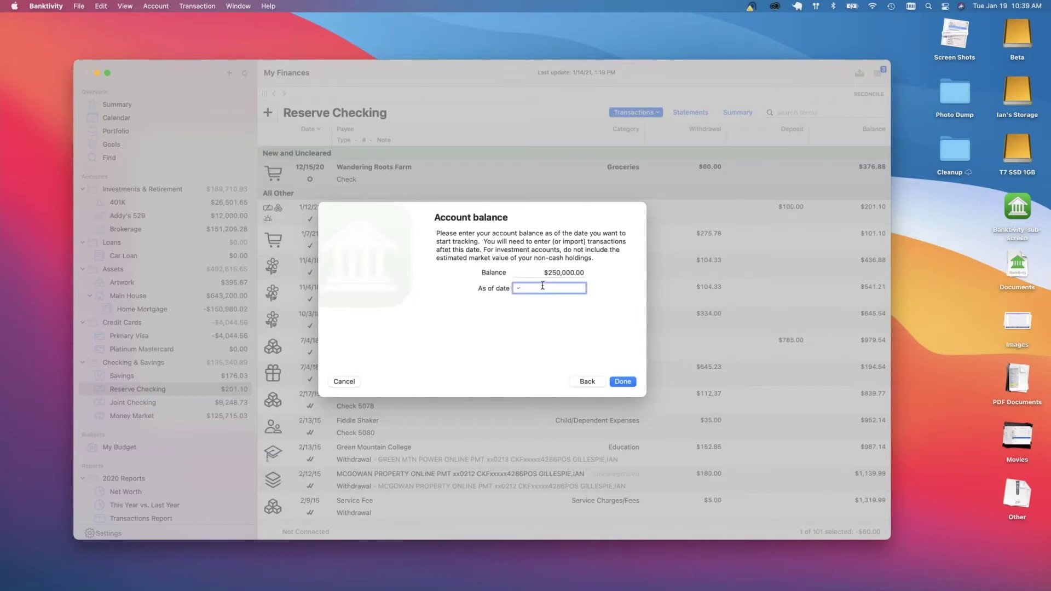
type("1/19")
key("Tab")
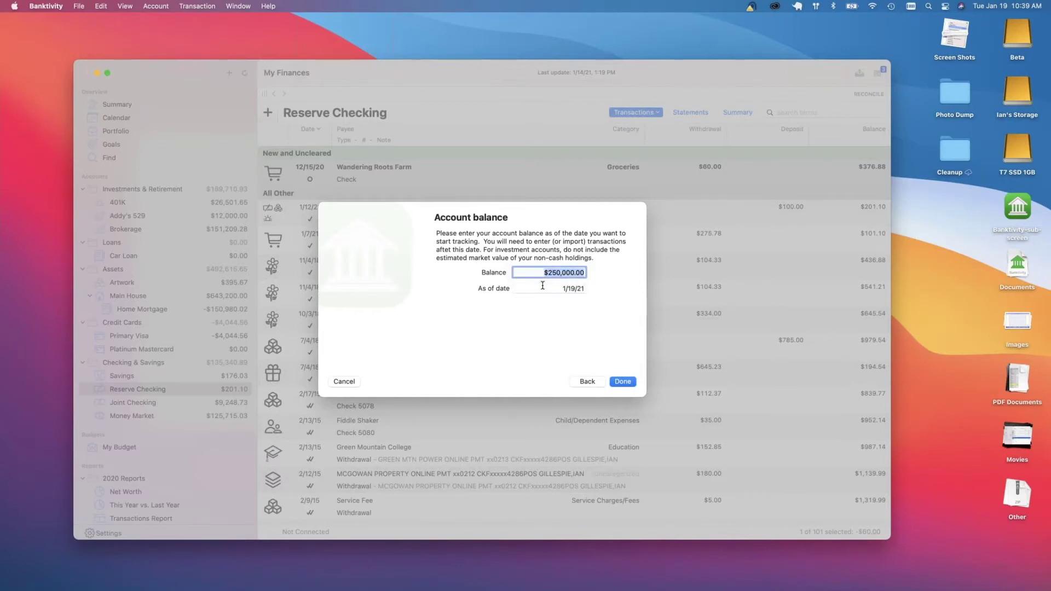
left_click(628, 381)
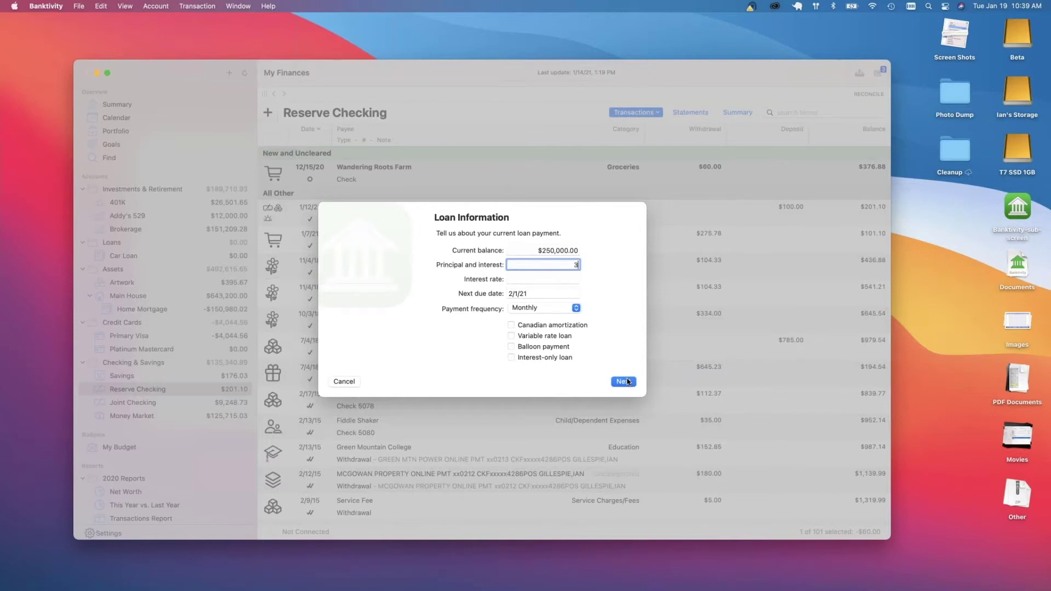
Set the loan's principal and interest payment to $1,200.00 and its interest rate to 3%, and continue
key("BackSpace")
type("1000")
left_click(558, 280)
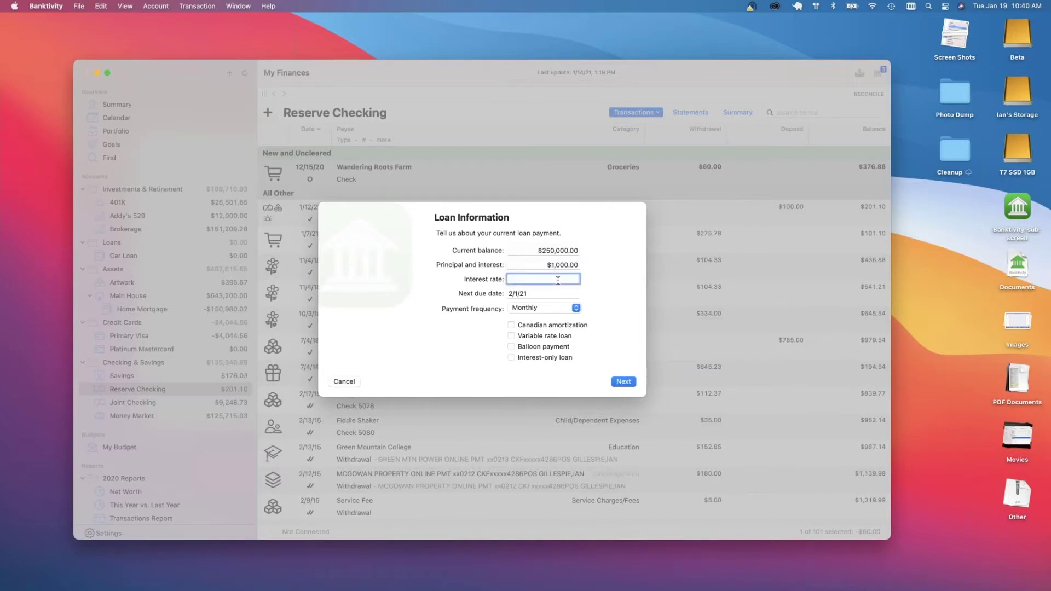
left_click(557, 265)
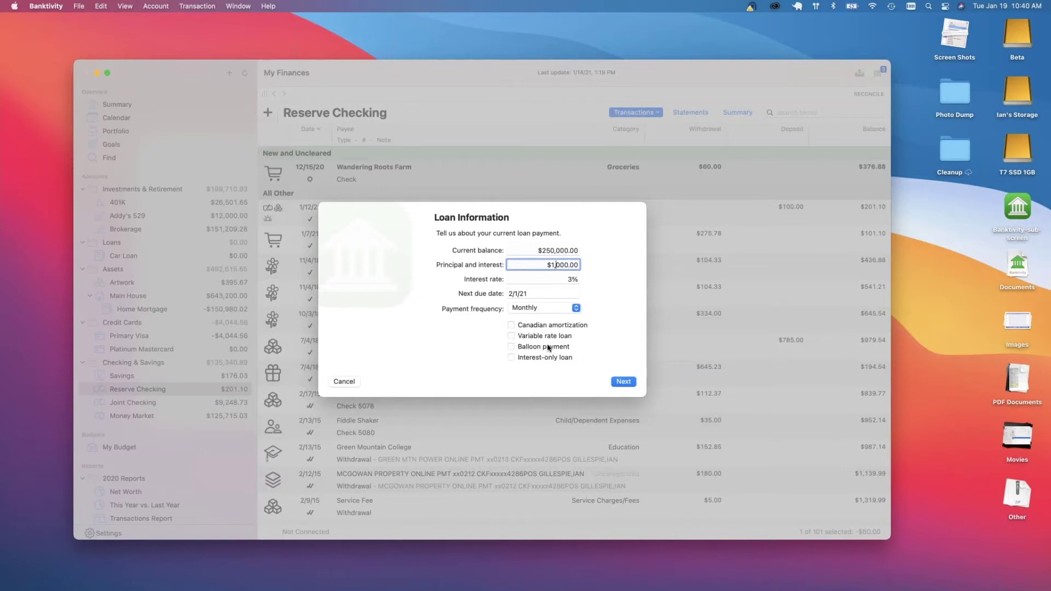
key("BackSpace")
type("2")
left_click(560, 278)
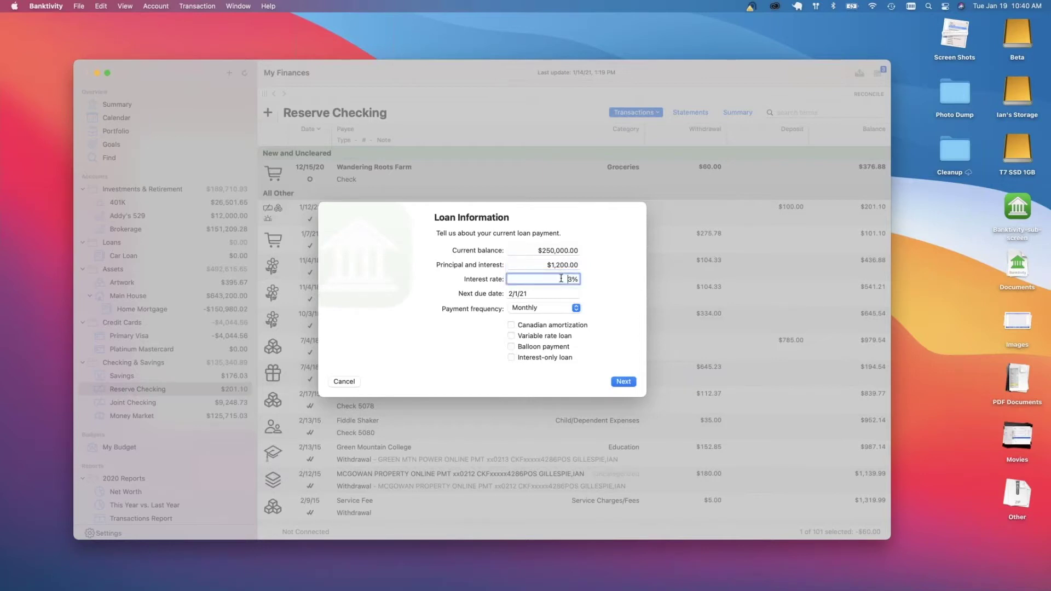
left_click(629, 385)
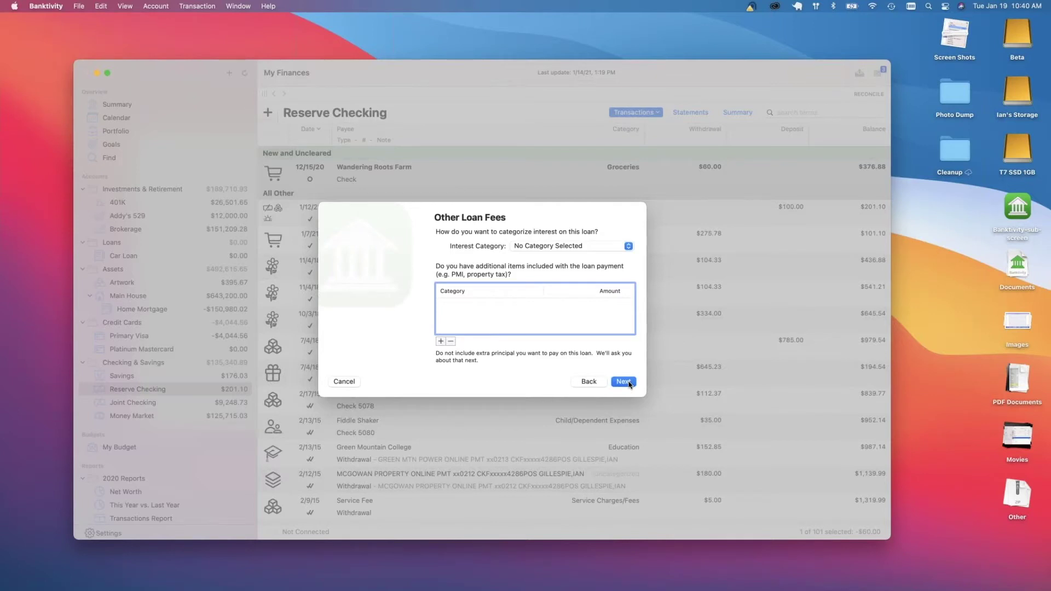
Categorize the loan's interest as Interest Paid
left_click(559, 247)
key("i")
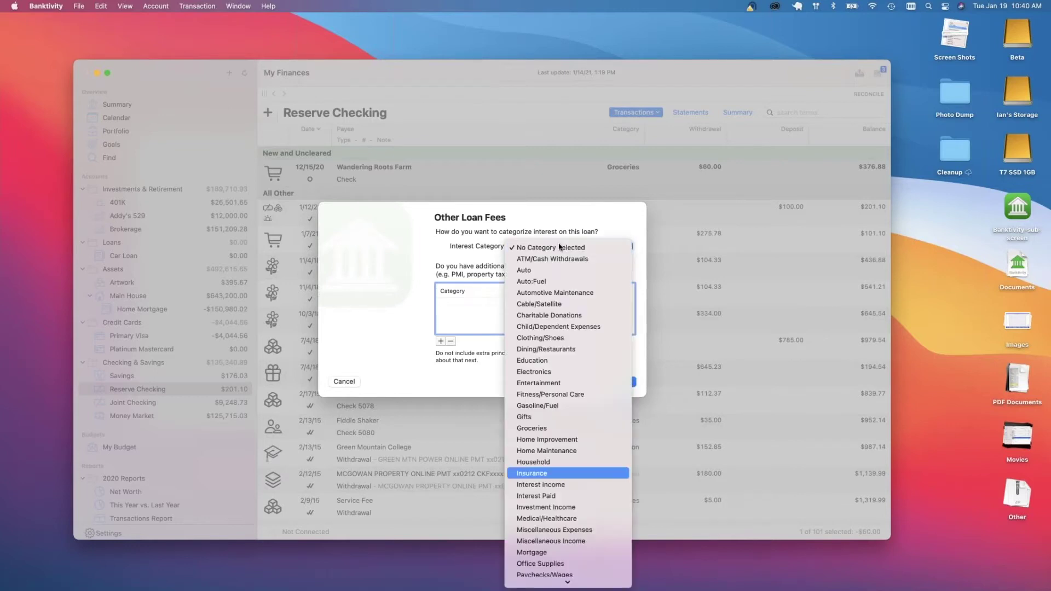
key("Down")
key("Down")
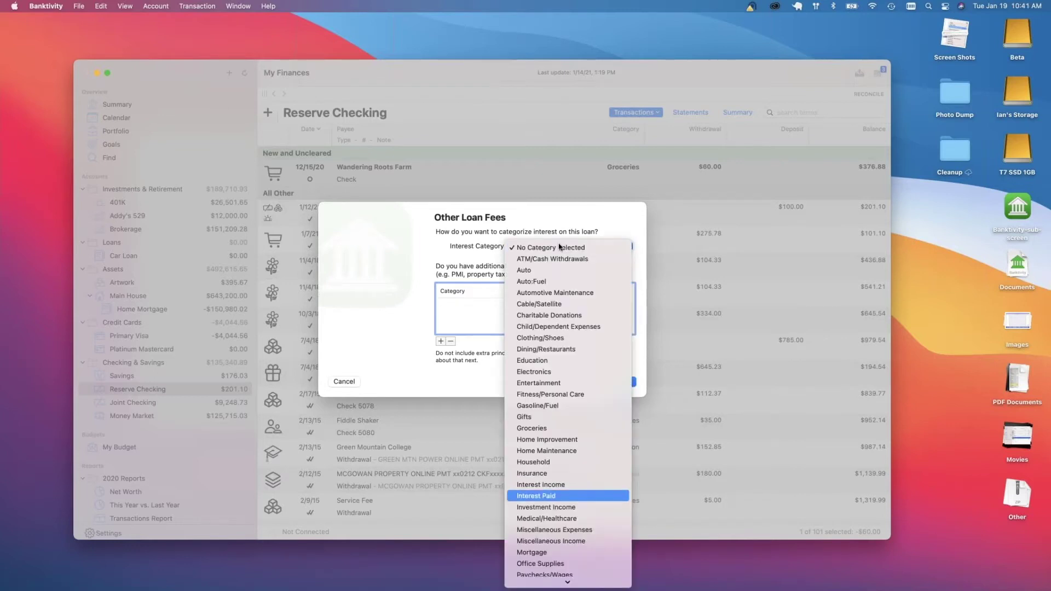
key("Return")
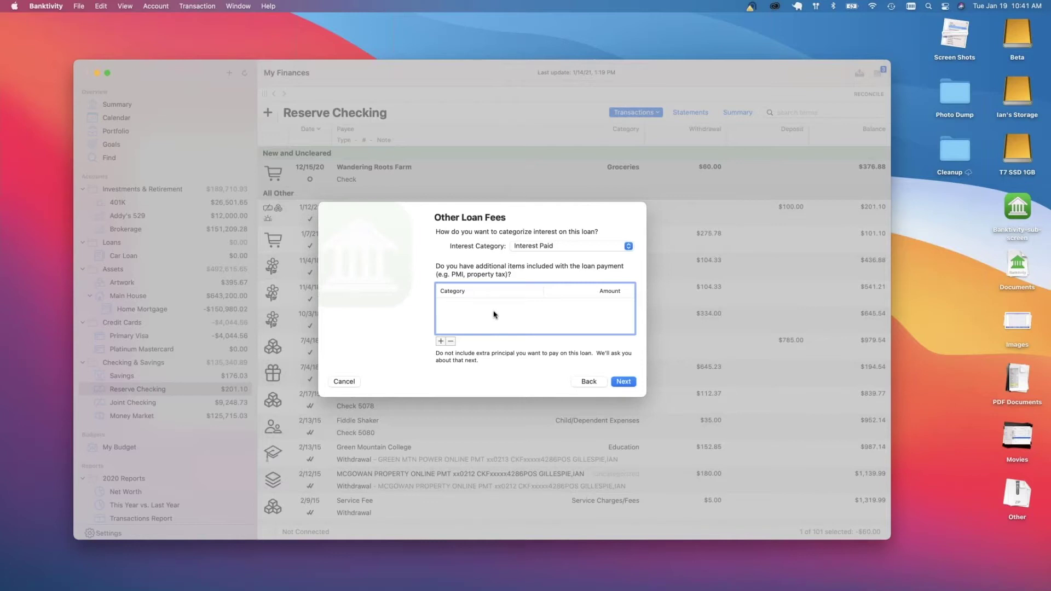
Add a $100.00 Taxes item to the loan payment and continue to the payment summary
left_click(441, 341)
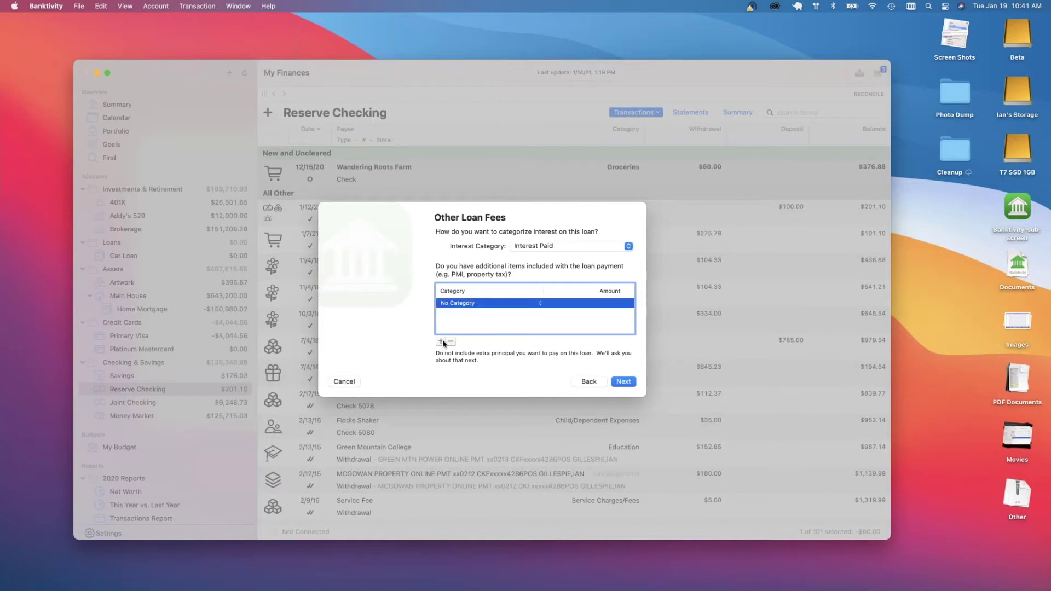
left_click(464, 305)
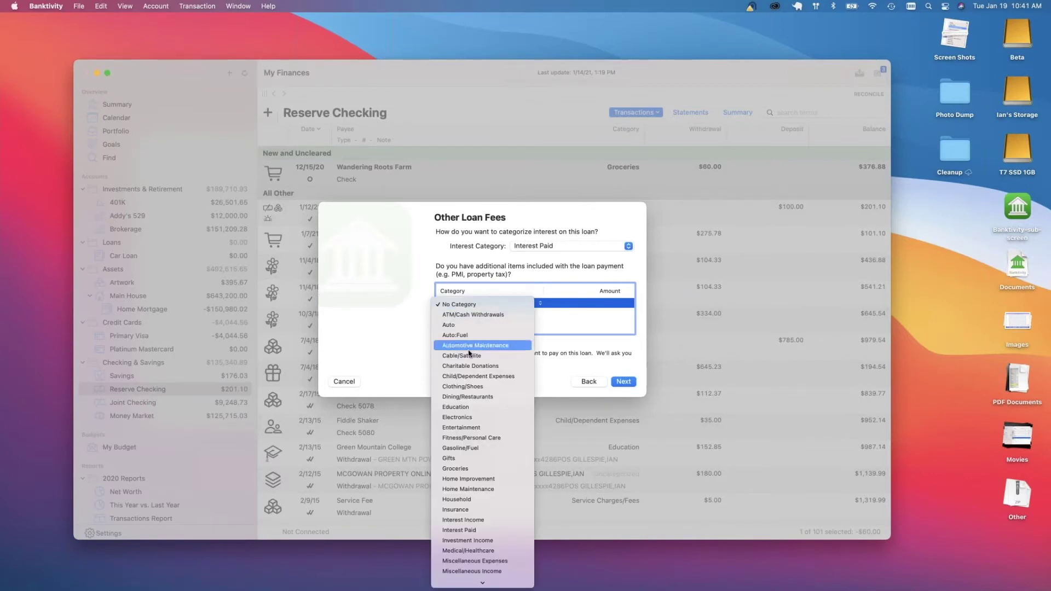
key("t")
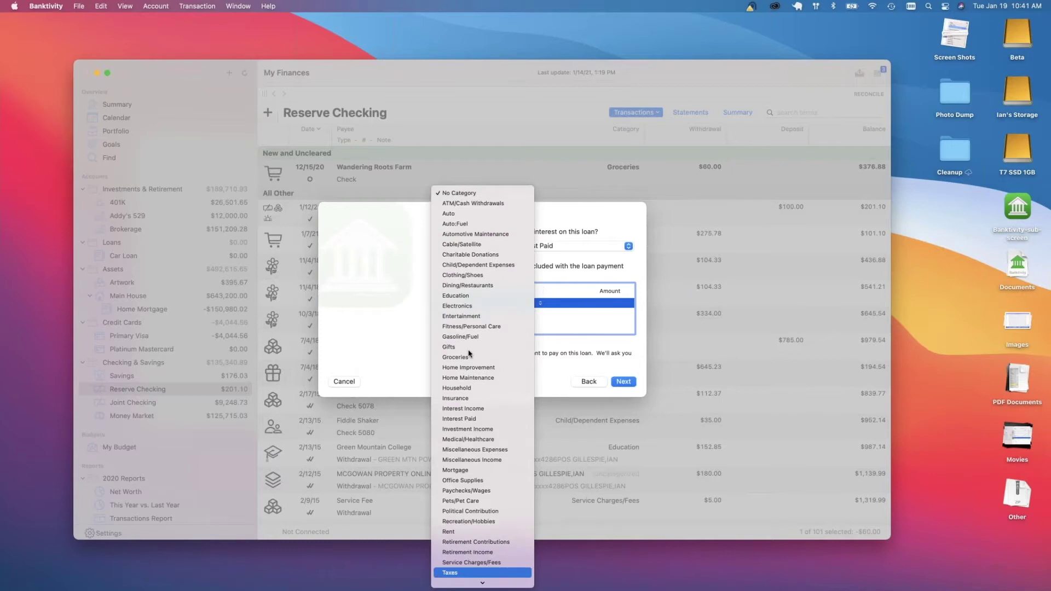
key("Return")
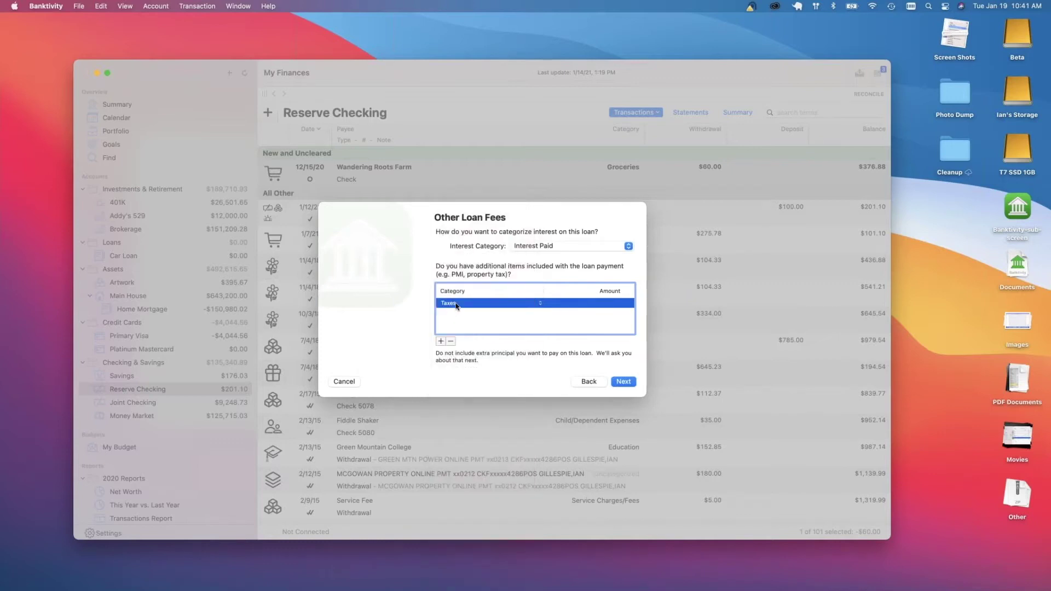
left_click(609, 307)
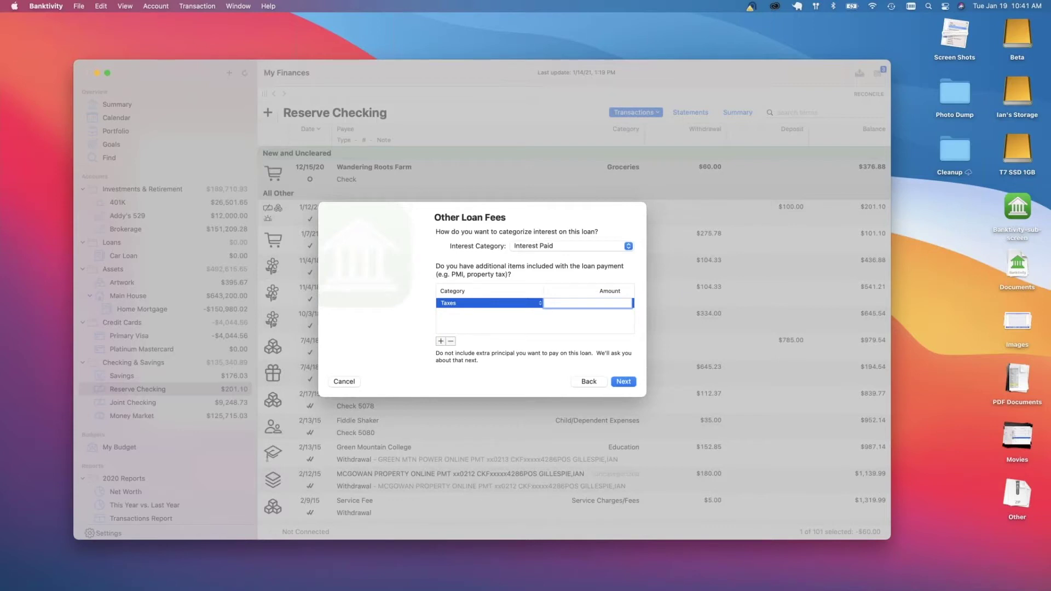
type("100")
key("Return")
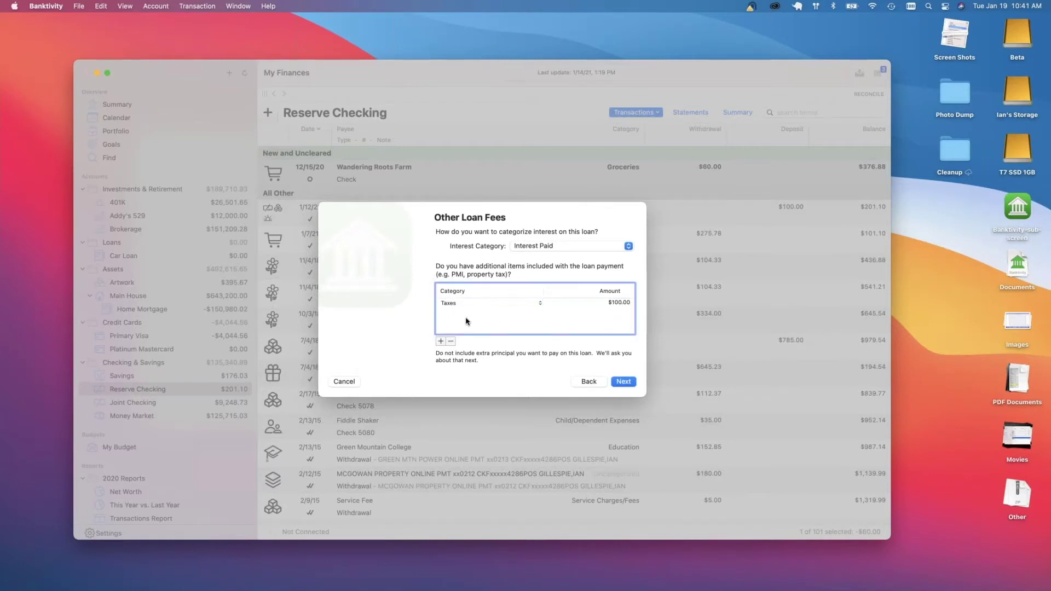
left_click(591, 306)
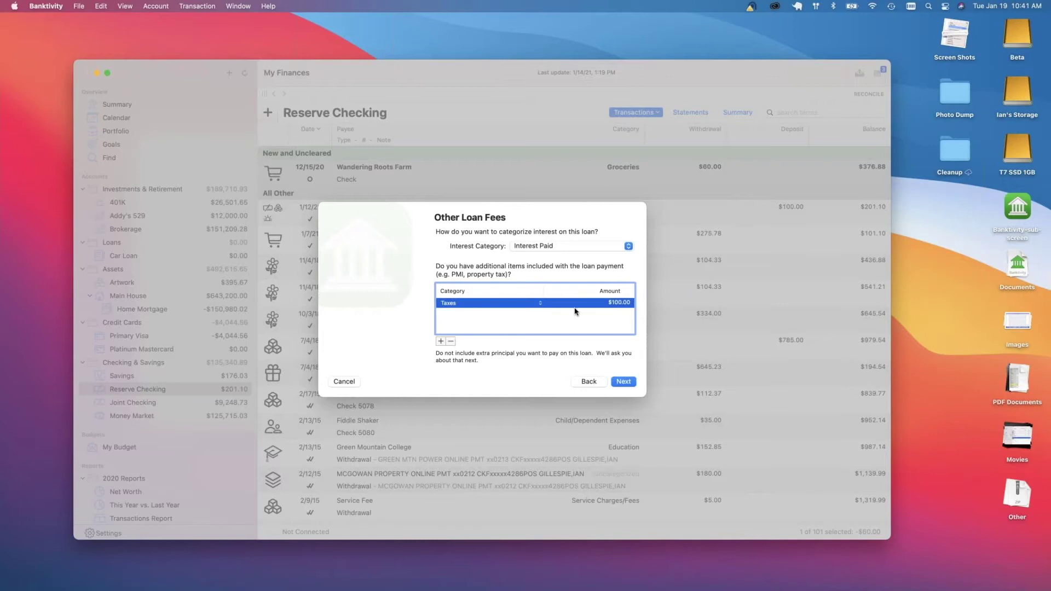
left_click(578, 319)
left_click(627, 381)
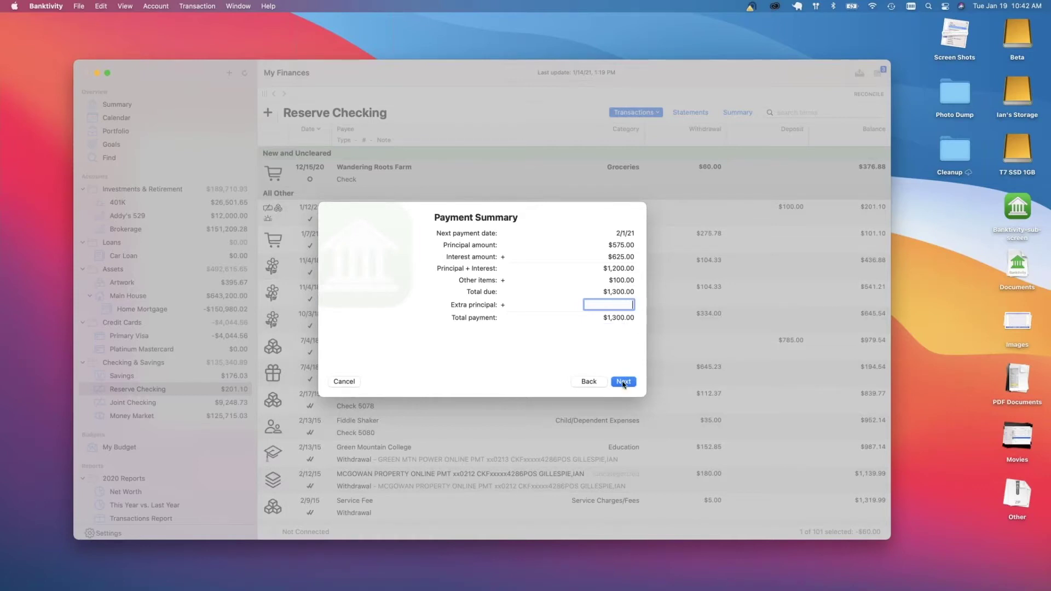
Leave out extra principal and schedule the loan payments from Joint Checking with Wells Fargo as payee
left_click(623, 381)
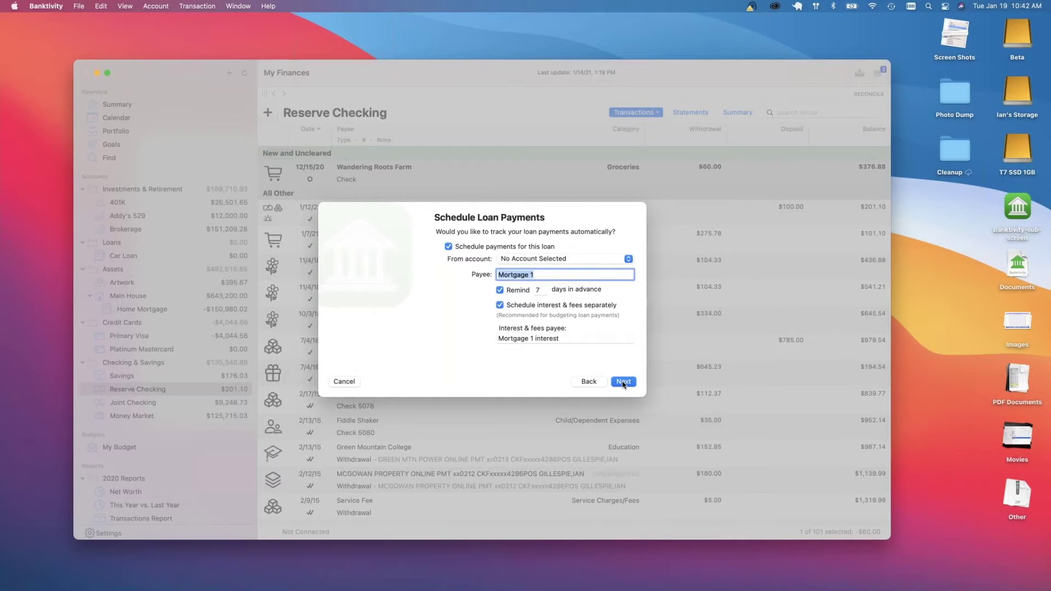
left_click(508, 259)
left_click(516, 259)
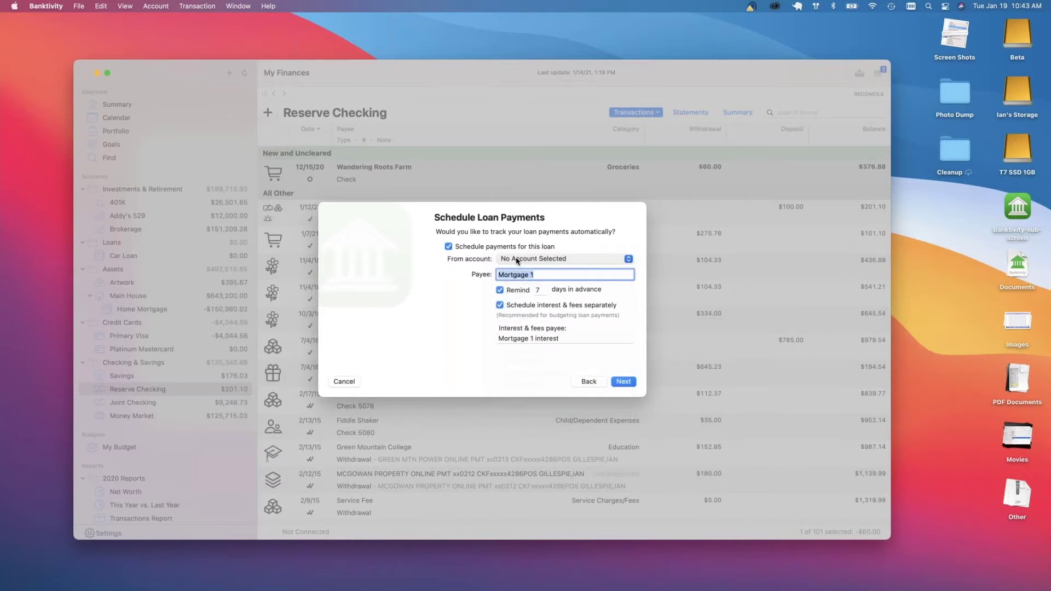
left_click(517, 259)
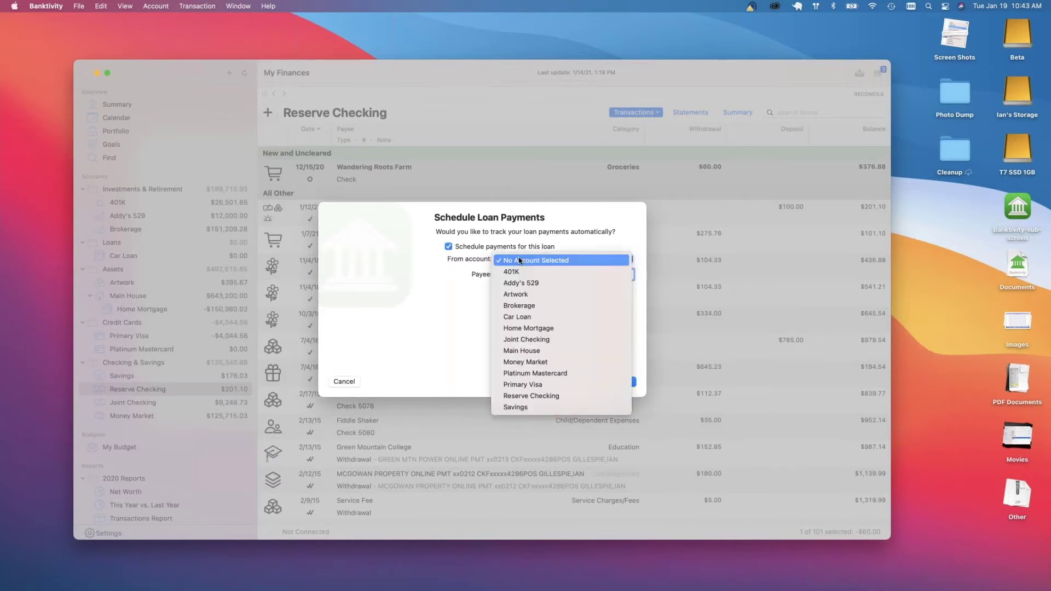
left_click(546, 340)
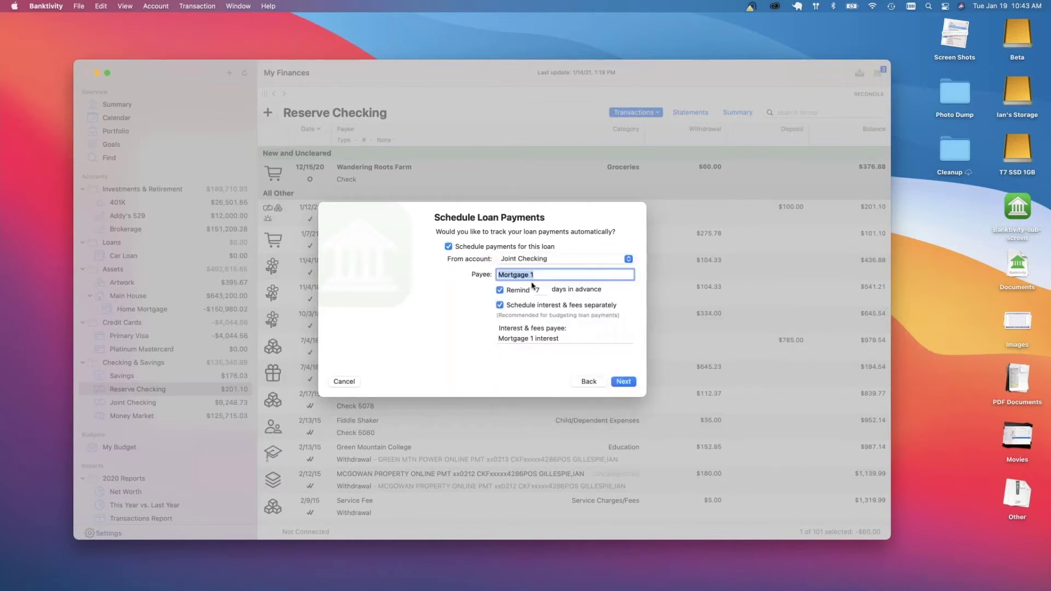
type("Wells Fargo")
Set the interest and fees payee to Wells Fargo Interest & Fees and finish the account without linking a property
left_click(565, 338)
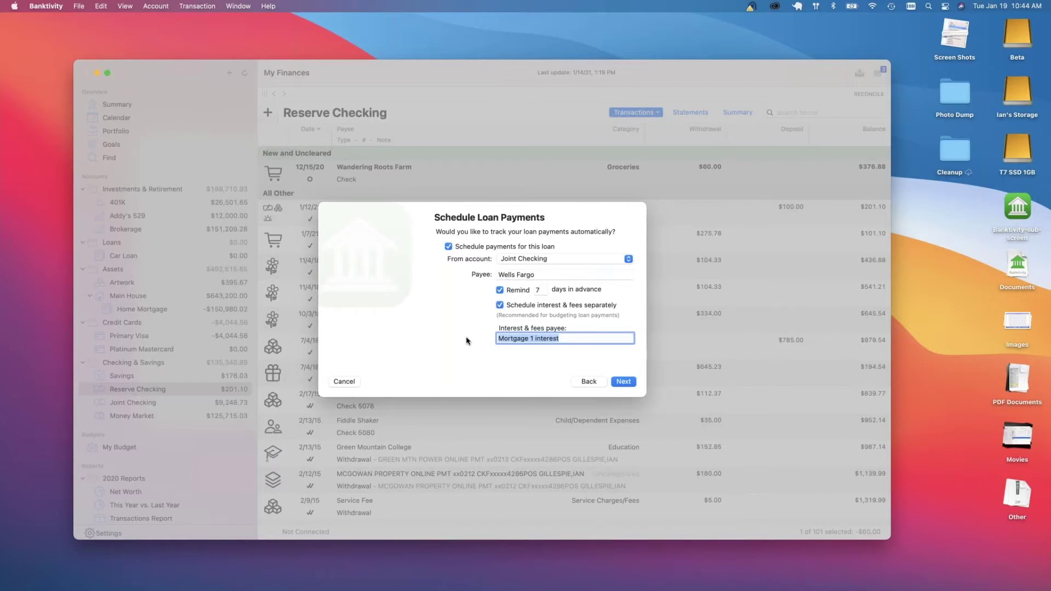
type("We")
key("BackSpace")
type("lls Fargo")
type("Interest & Fees")
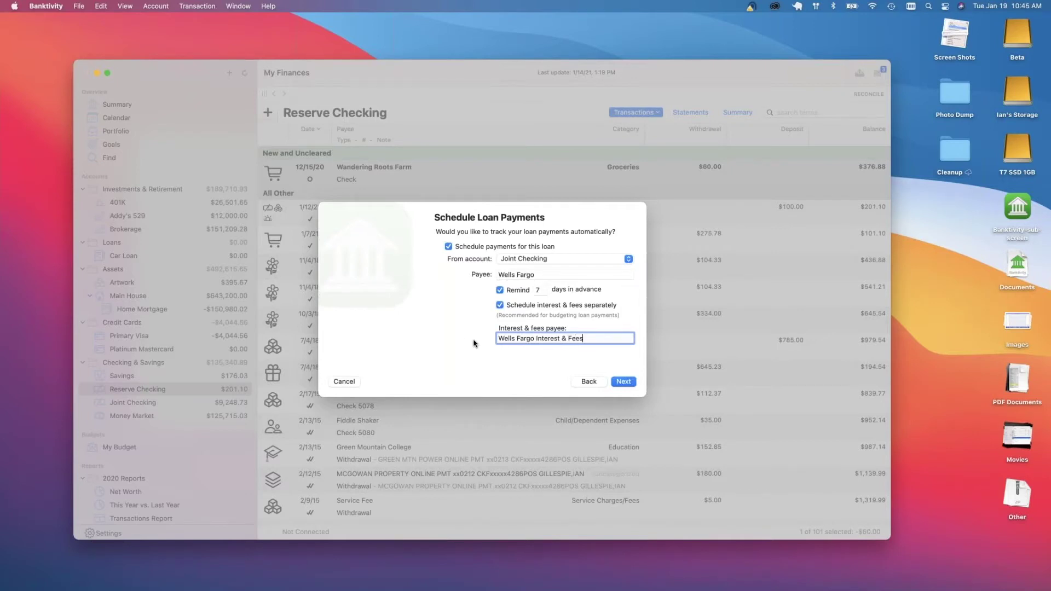
left_click(624, 382)
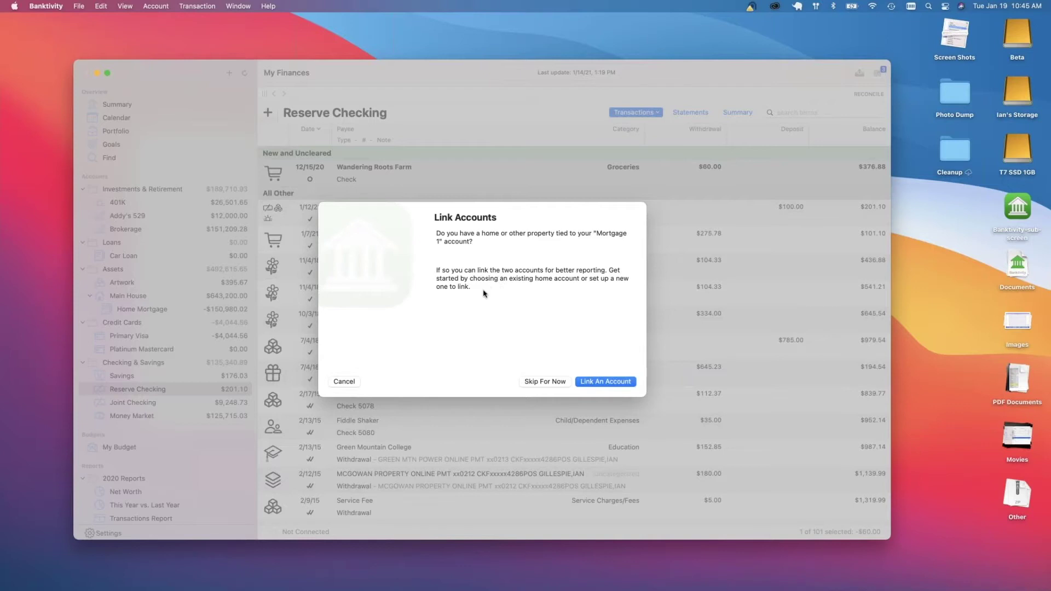
left_click(548, 383)
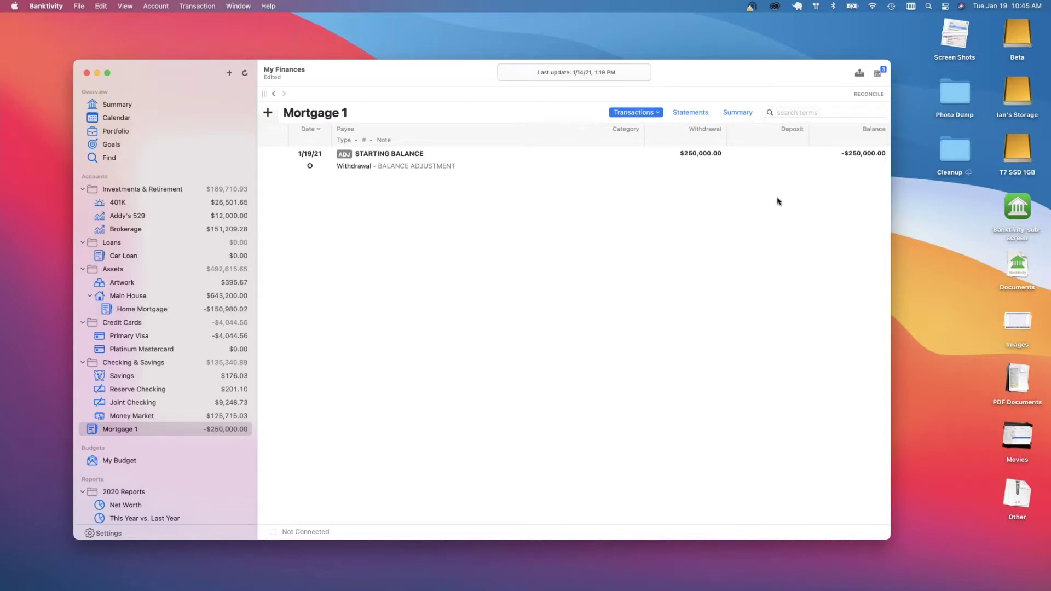
Review the upcoming scheduled transactions due 2/1/21, including the loan interest and Wells Fargo Interest & Fees entries
left_click(877, 75)
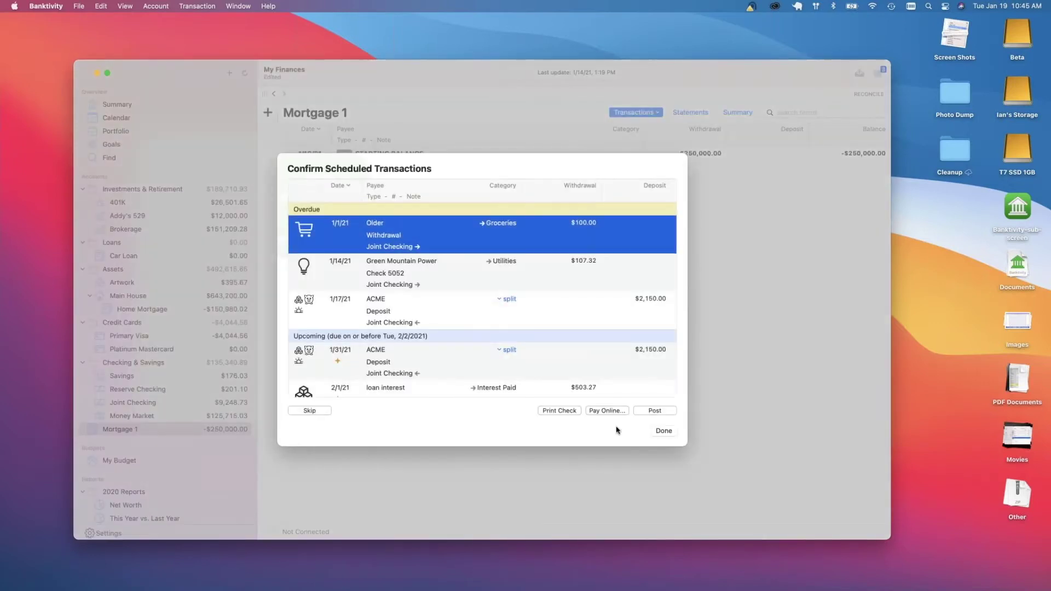
left_click(663, 431)
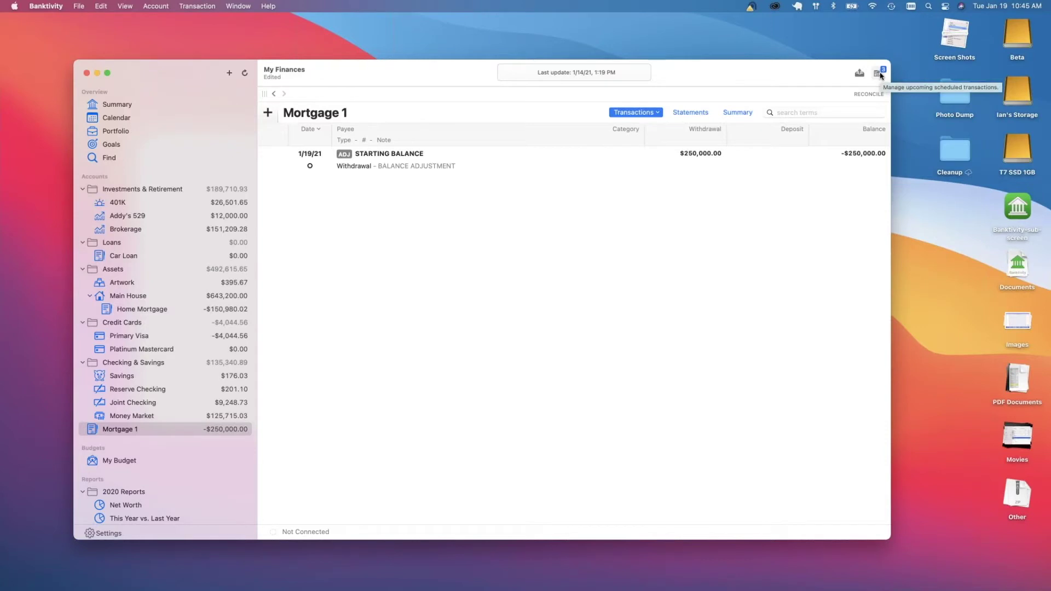
left_click(879, 74)
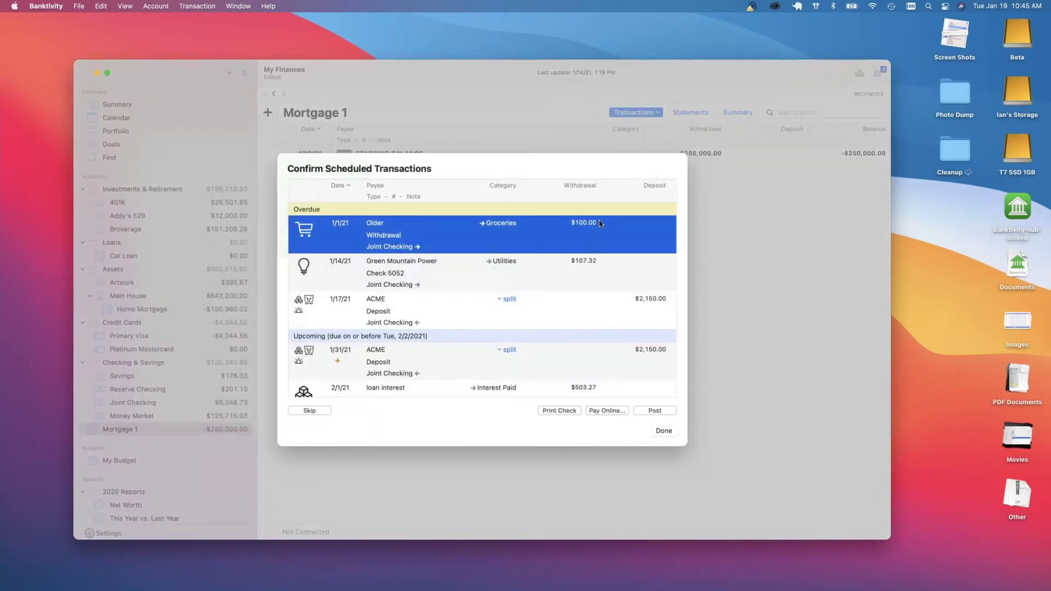
scroll(598, 220, "down", 3)
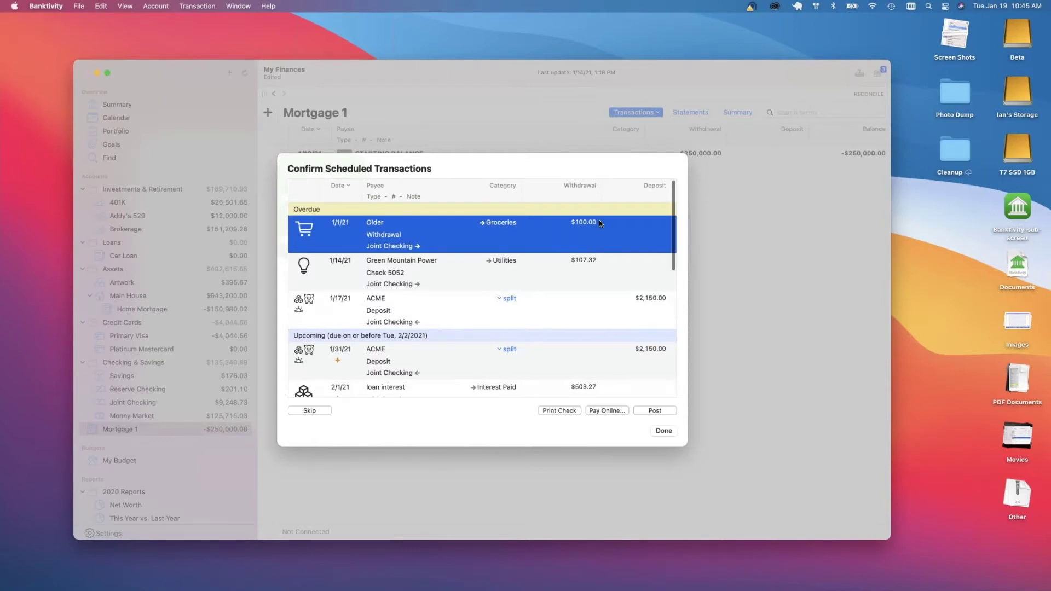
scroll(599, 223, "down", 2)
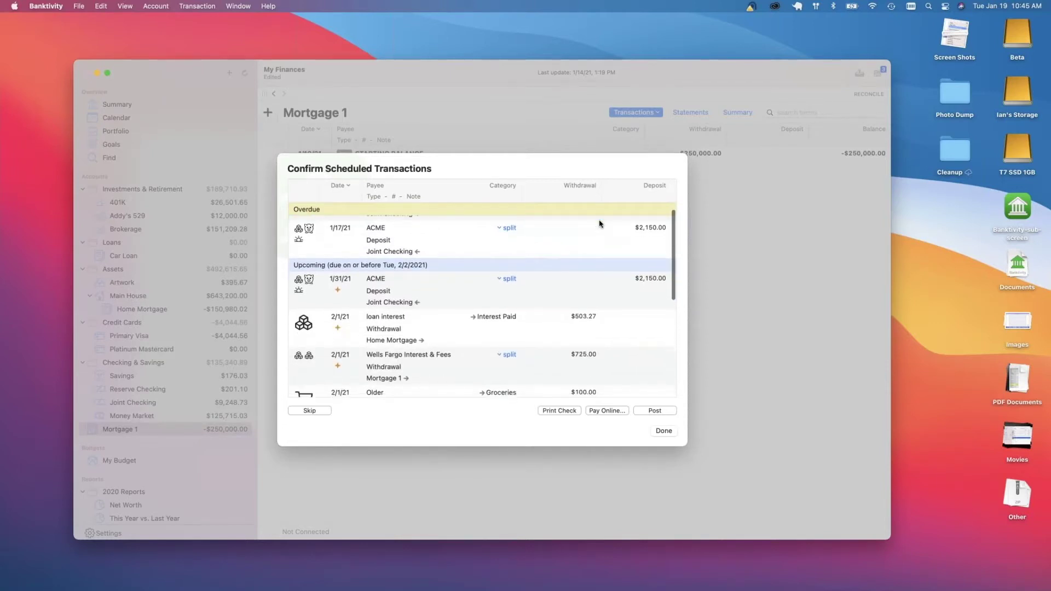
left_click(614, 305)
left_click(616, 339, "shift")
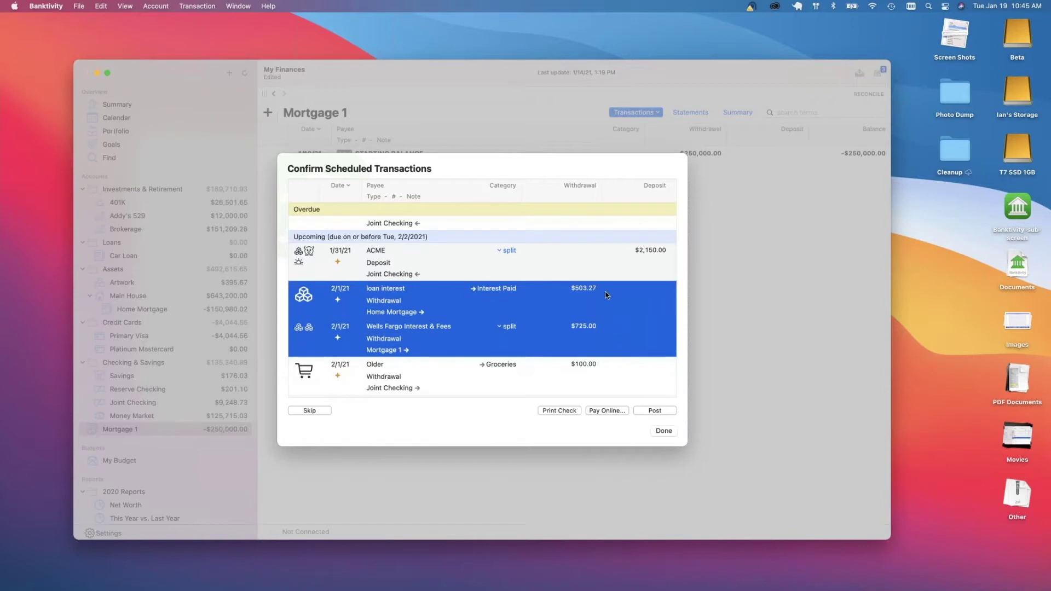
Post the scheduled Wells Fargo Interest & Fees and Wells Fargo transactions for Mortgage 1, and inspect the interest and fees split in the register
left_click(614, 340)
scroll(613, 342, "down", 3)
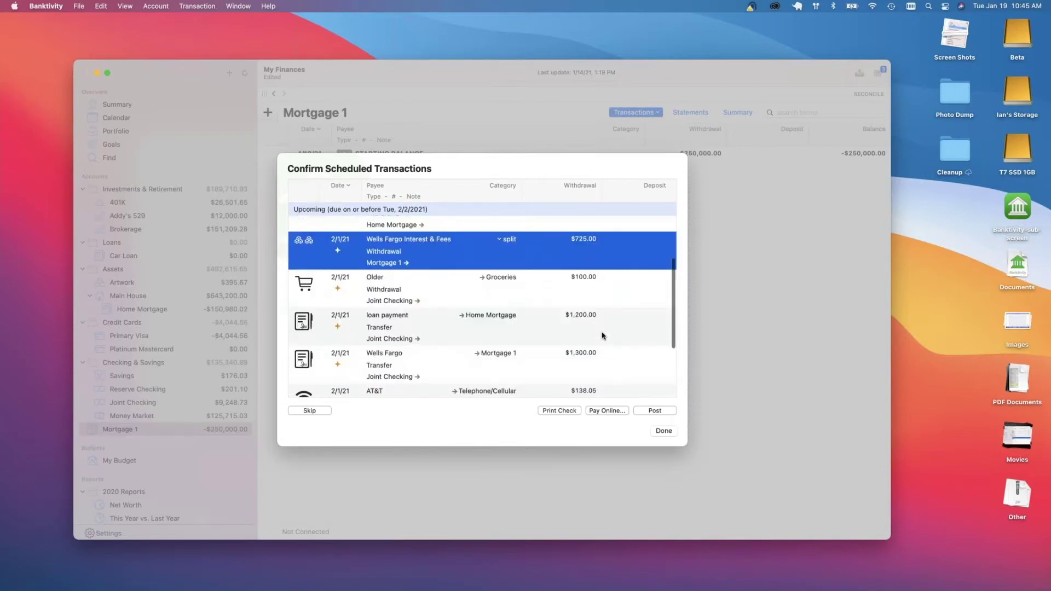
left_click(597, 361, "super")
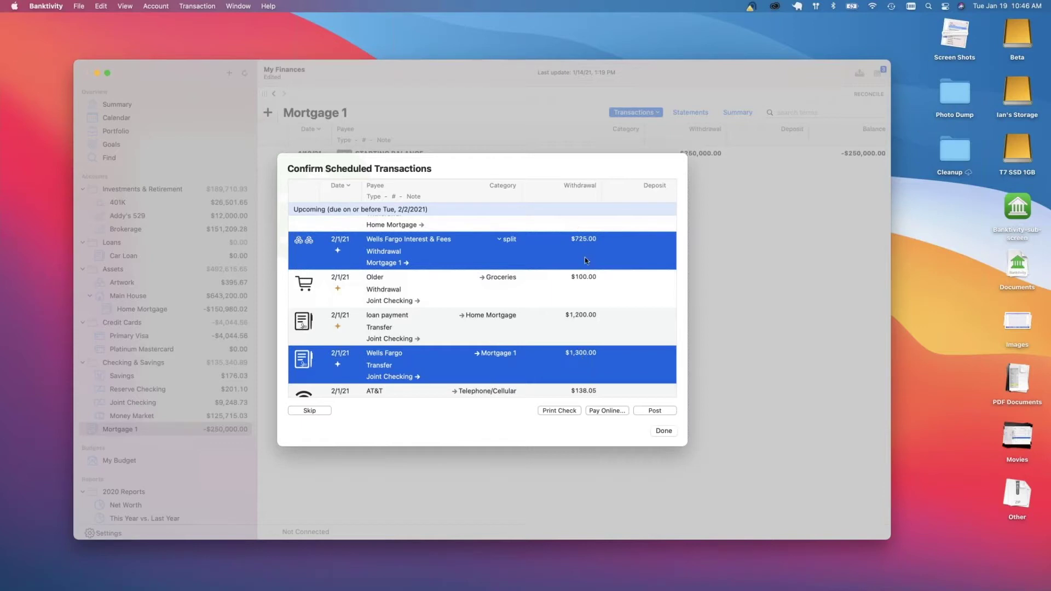
scroll(584, 258, "up", 1)
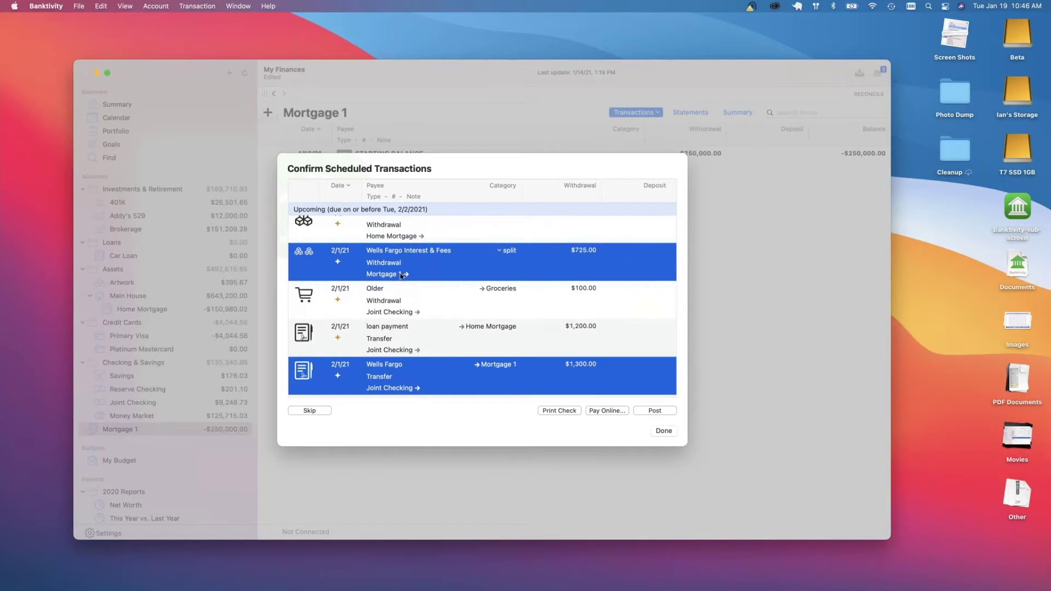
left_click(506, 251)
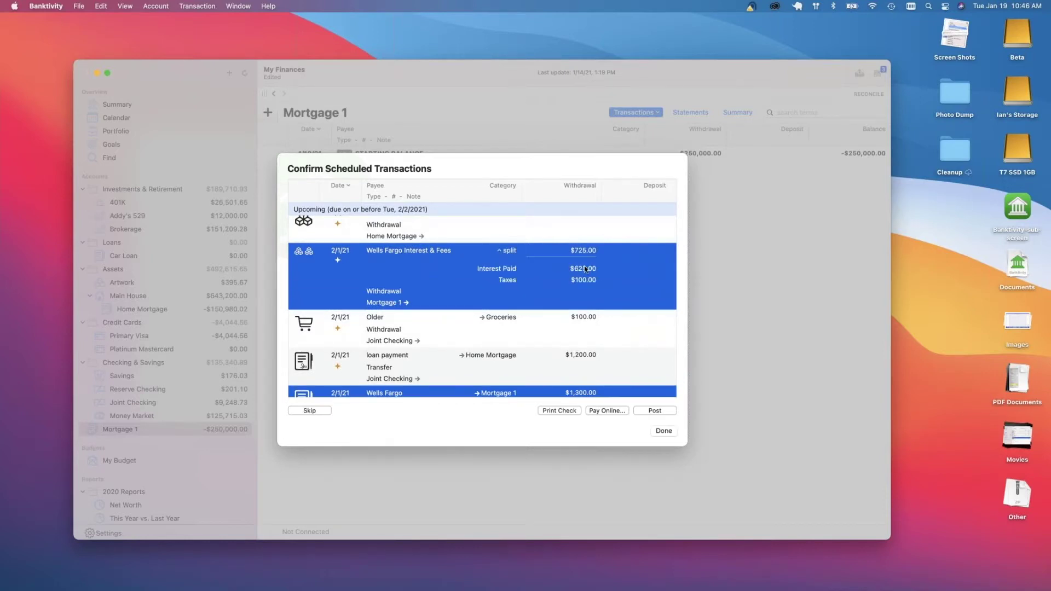
left_click(506, 252)
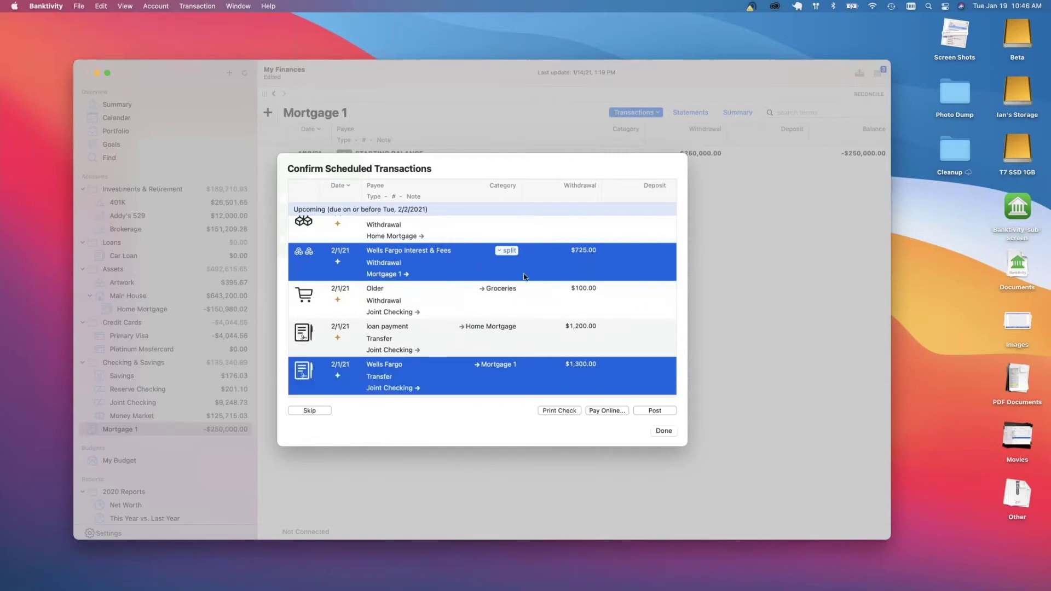
left_click(652, 411)
left_click(668, 431)
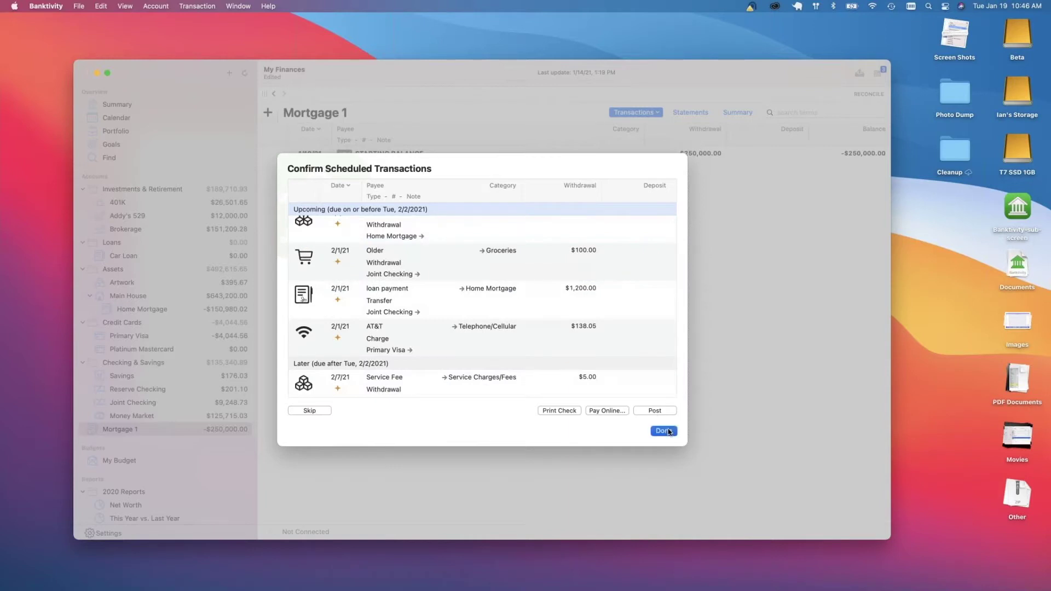
left_click(663, 431)
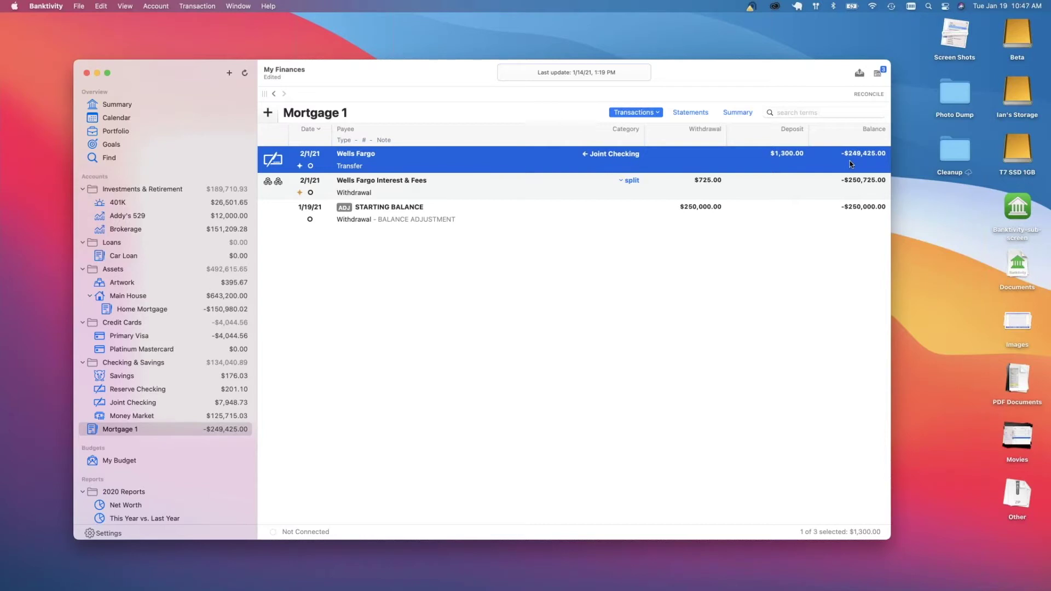
left_click(627, 181)
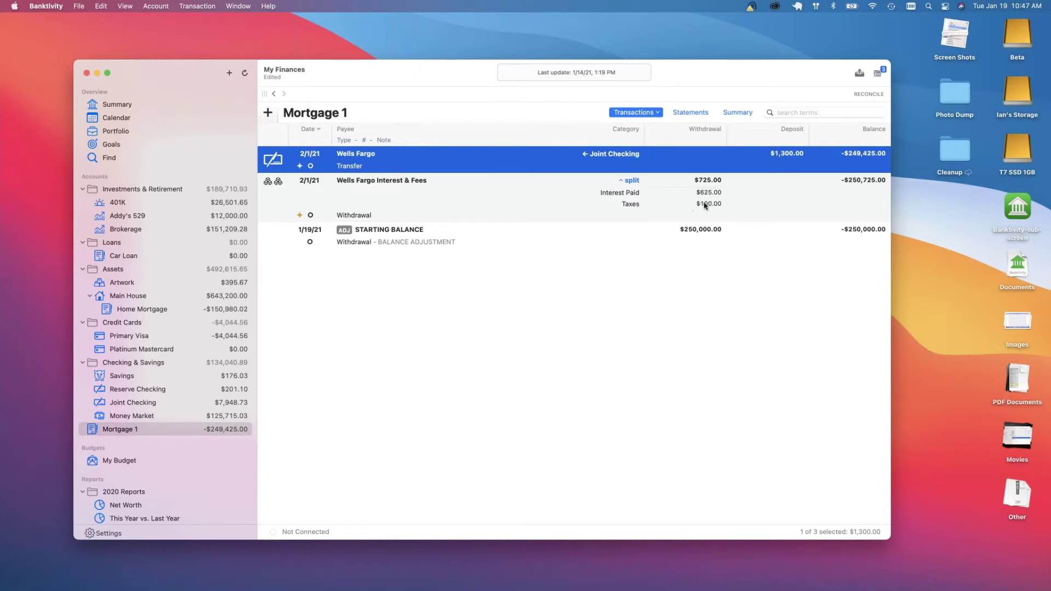
left_click(620, 180)
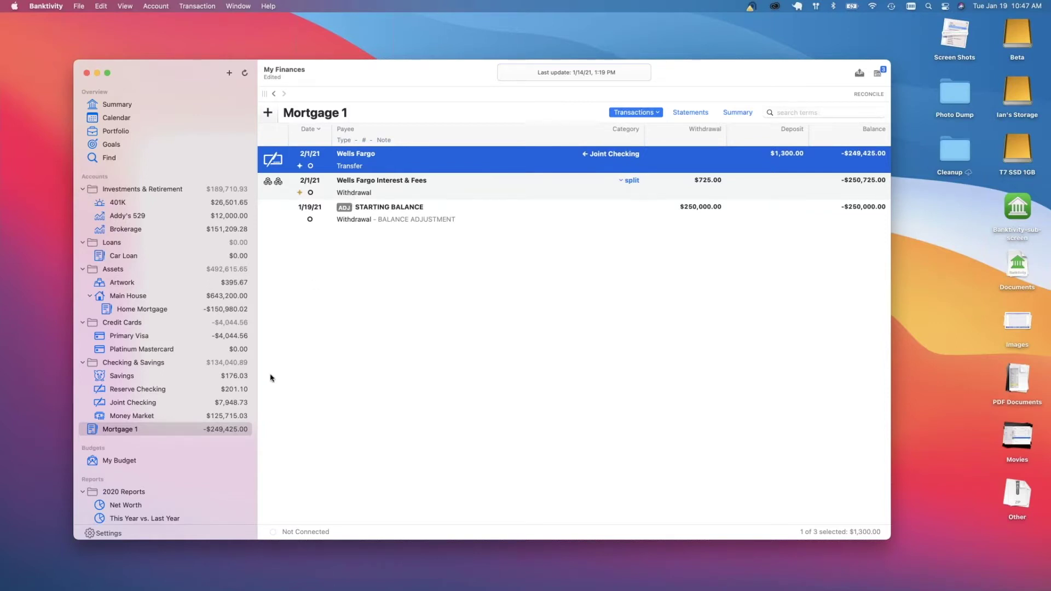
Permanently delete the Mortgage 1 account
right_click(211, 432)
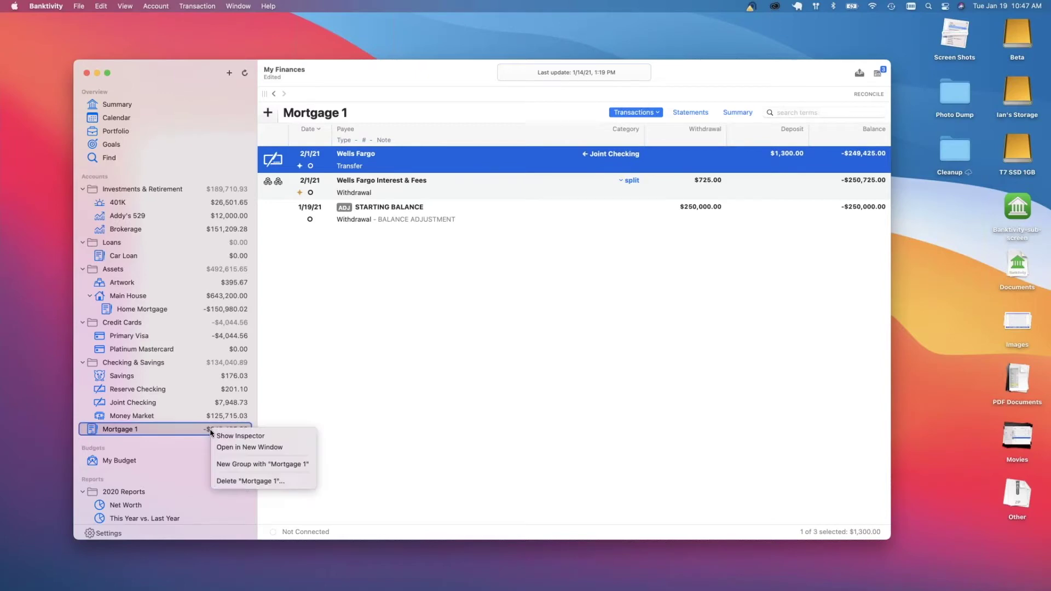
left_click(244, 481)
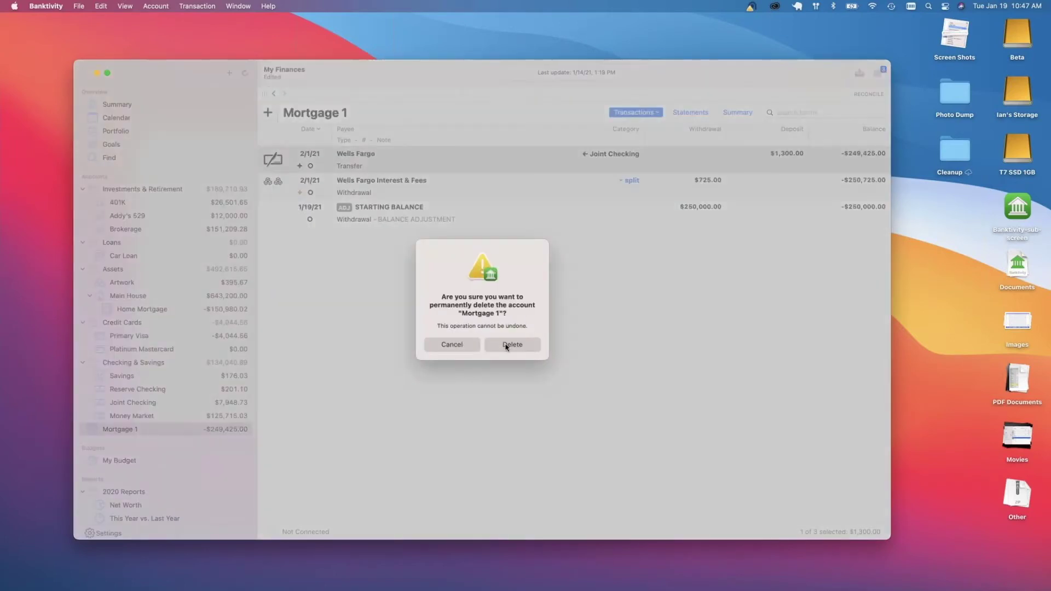
left_click(506, 346)
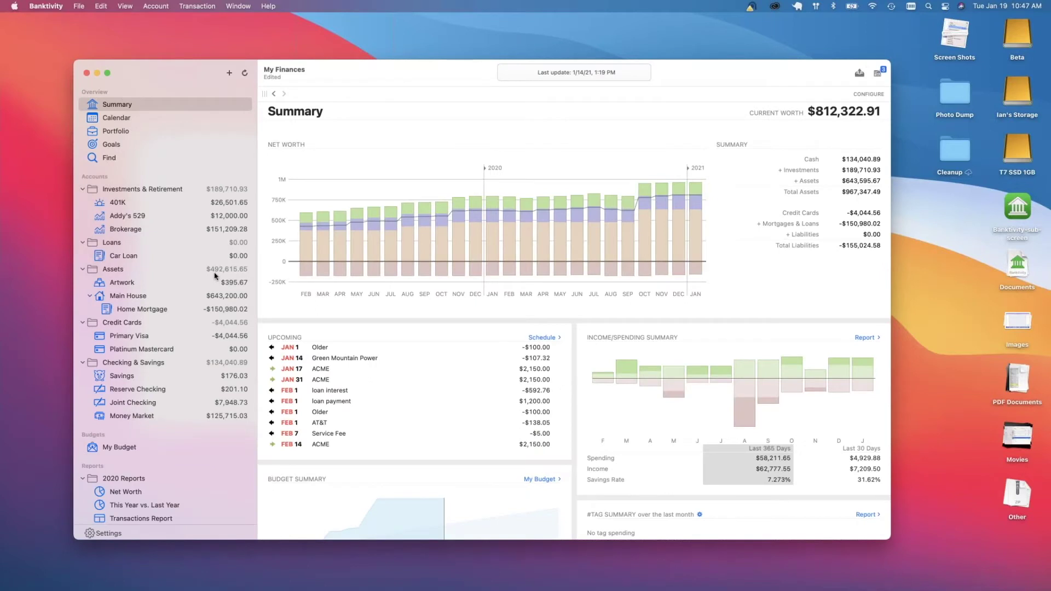
key("super+Tab")
key("super+Tab")
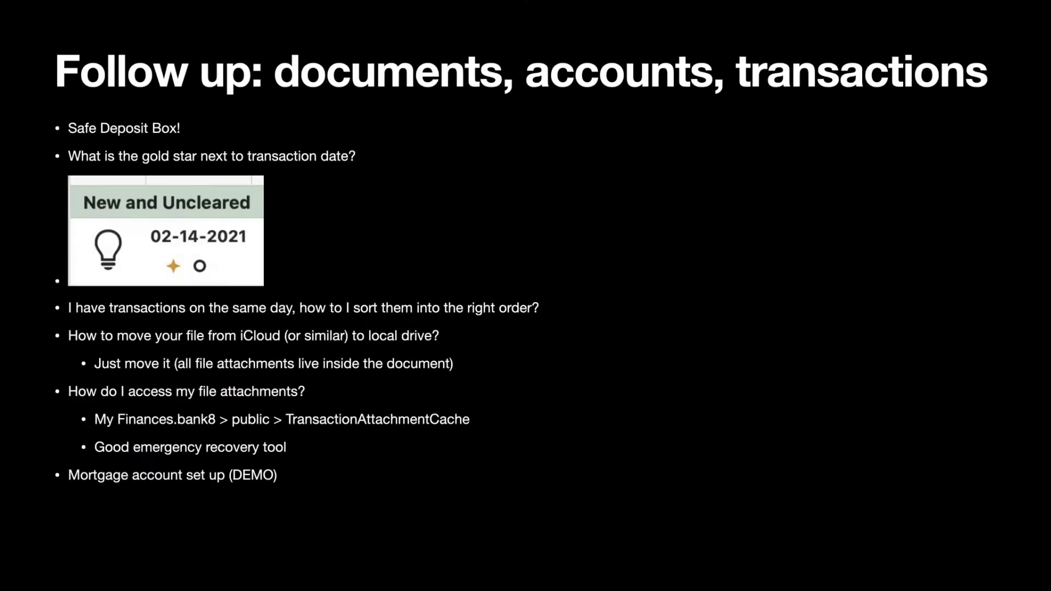
key("Right")
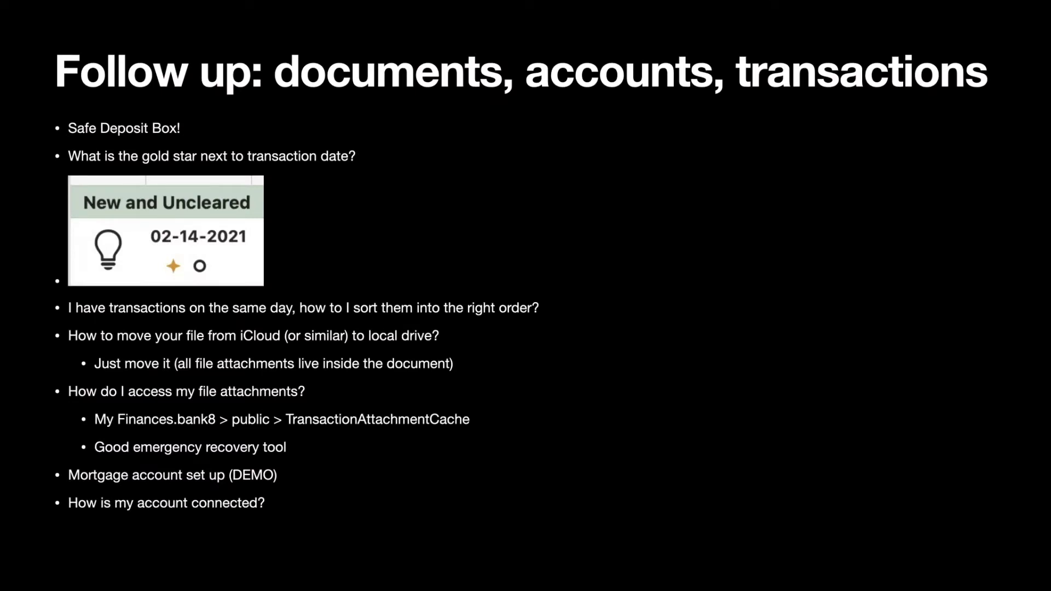
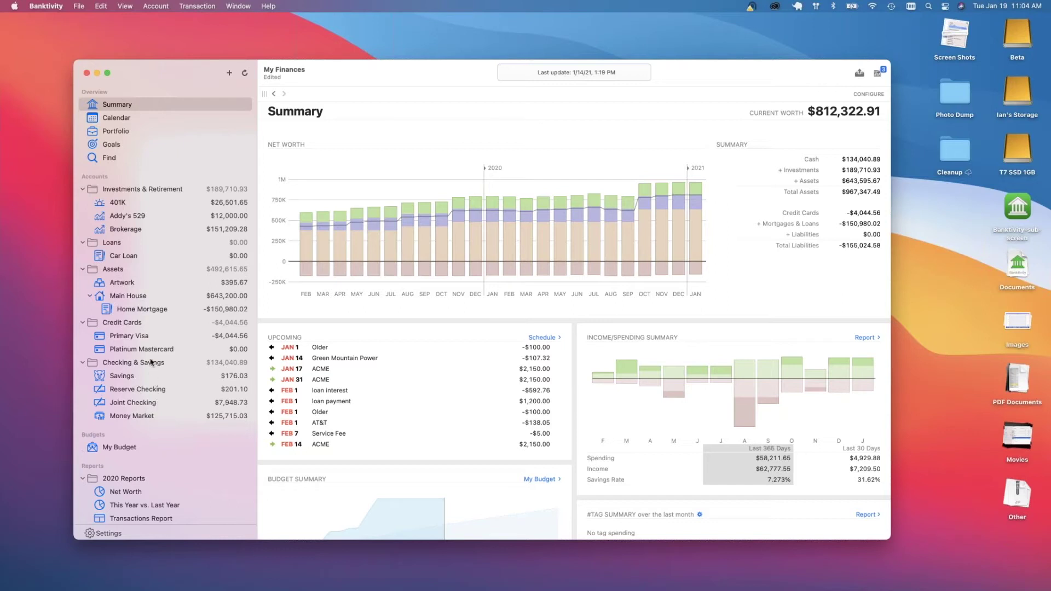
Start a new transaction in the Primary Visa account and choose Ashland Food Co Op from the existing payees
left_click(146, 336)
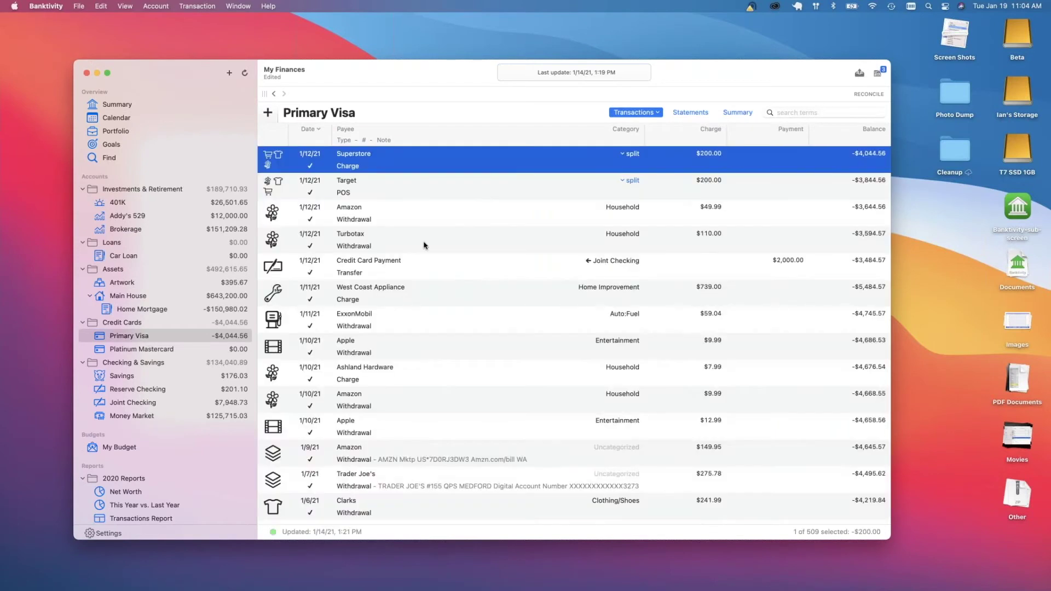
left_click(267, 112)
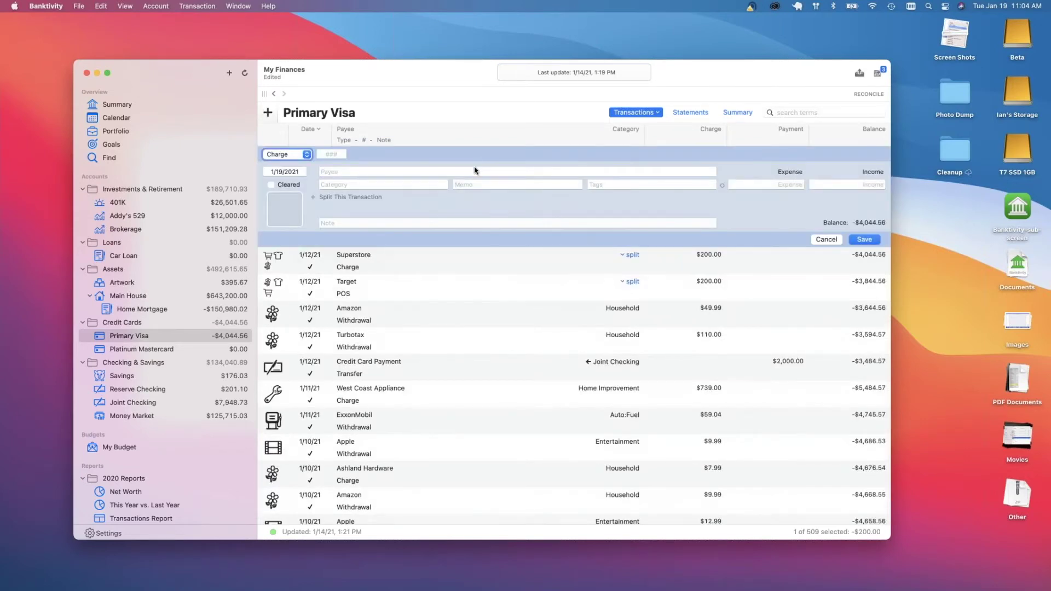
left_click(711, 171)
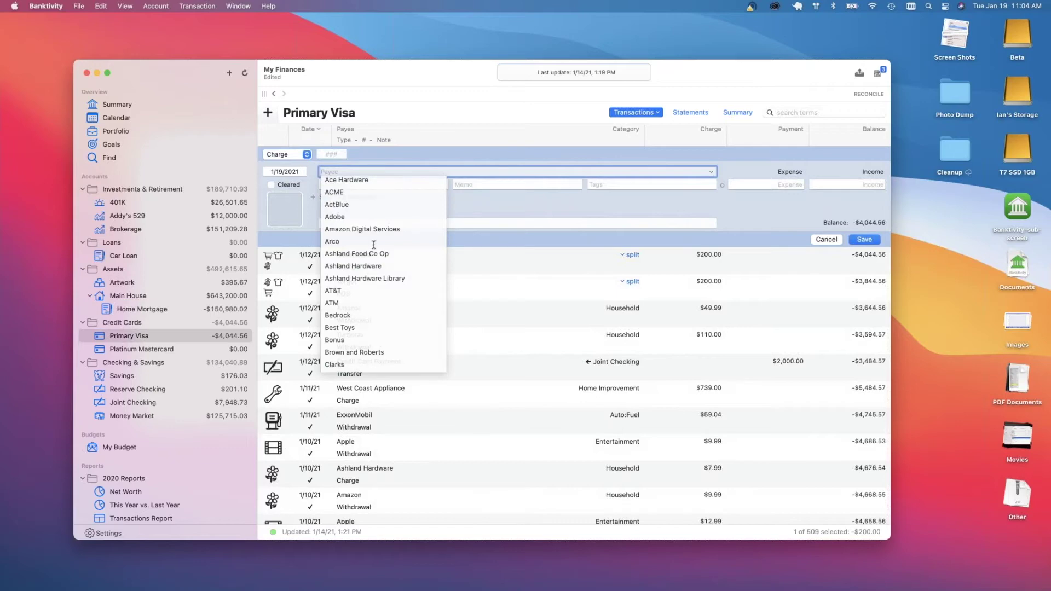
scroll(366, 289, "down", 10)
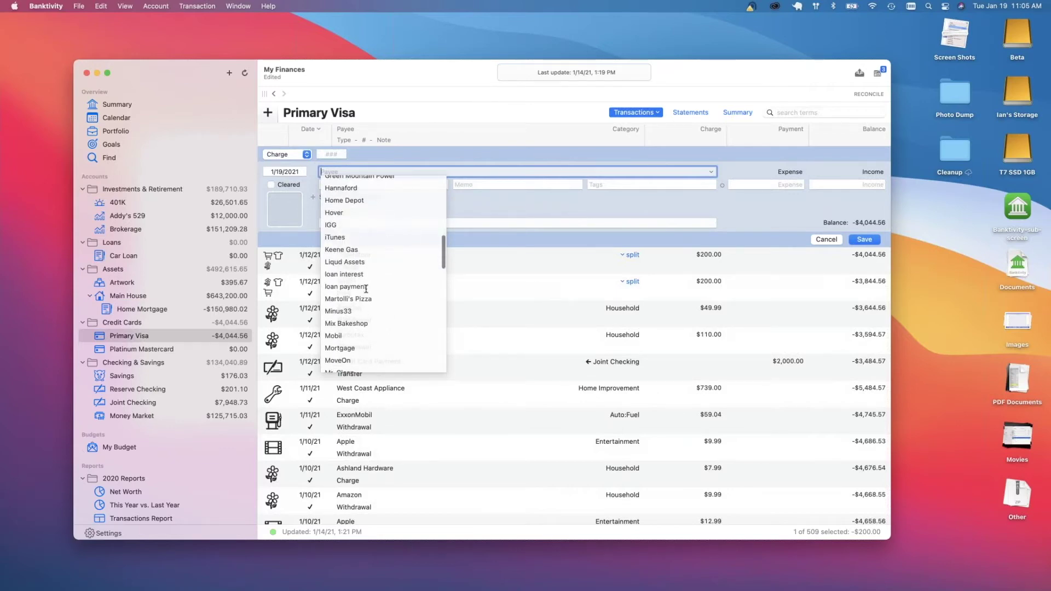
scroll(366, 289, "down", 10)
scroll(366, 289, "up", 20)
scroll(366, 289, "up", 2)
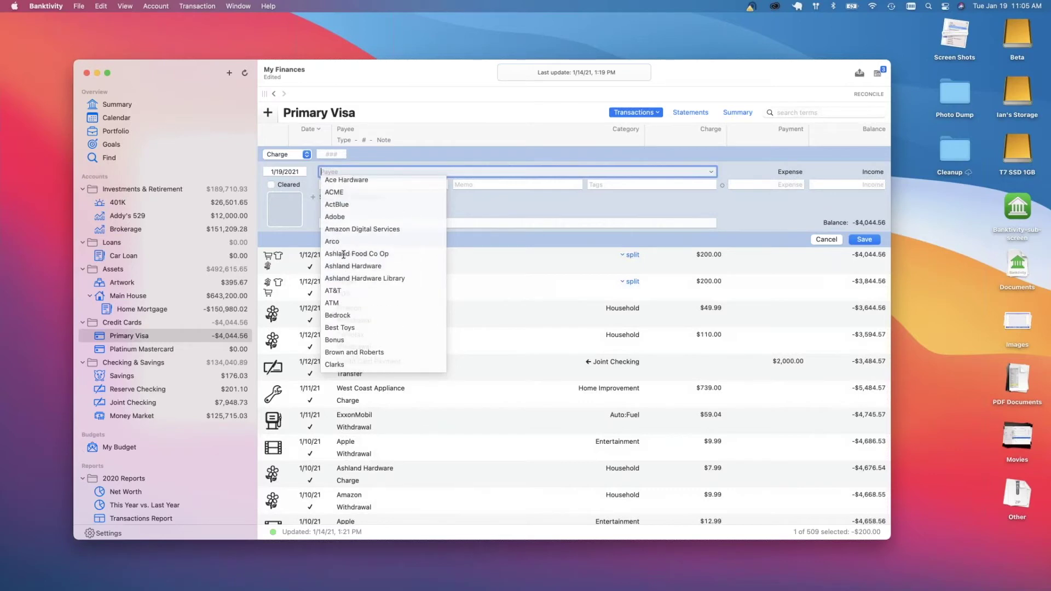
left_click(343, 254)
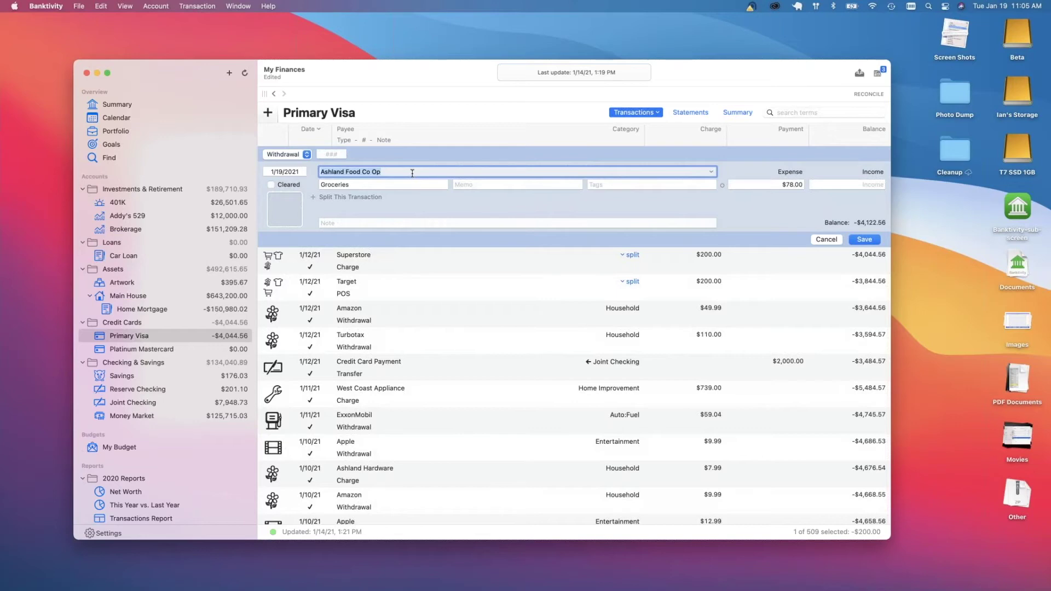
Browse the full payee list for the new Primary Visa transaction and keep Ashland Food Co Op
left_click(712, 172)
scroll(350, 267, "down", 5)
scroll(351, 267, "down", 15)
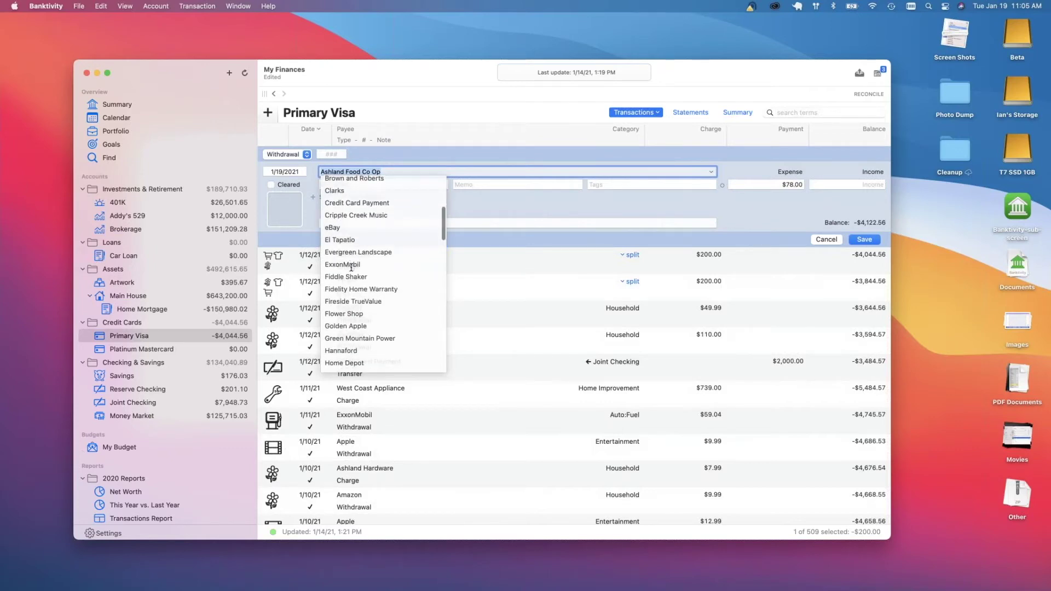
scroll(350, 267, "down", 10)
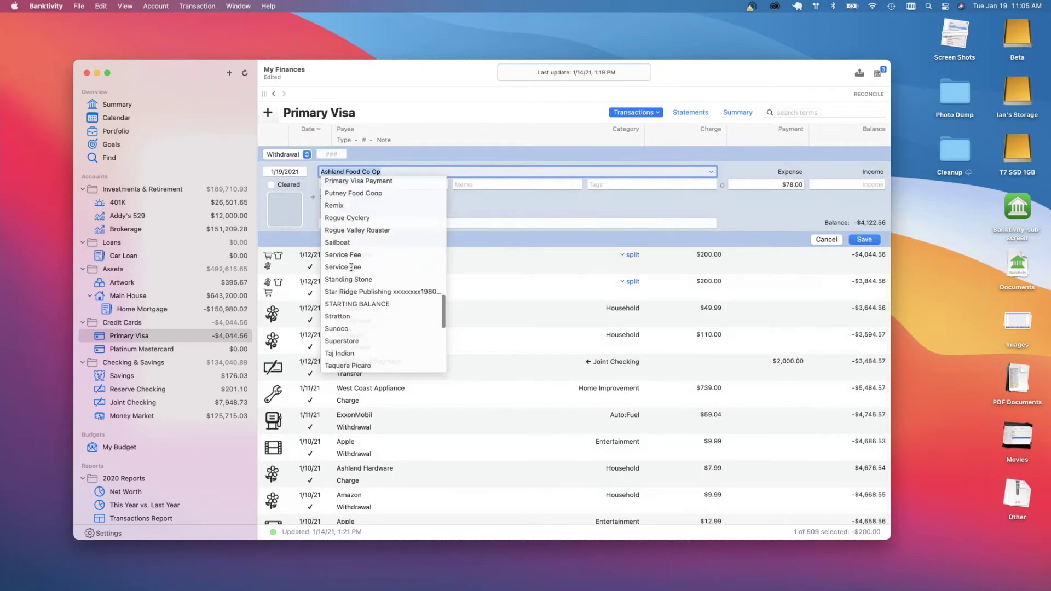
scroll(350, 267, "down", 5)
scroll(351, 267, "up", 20)
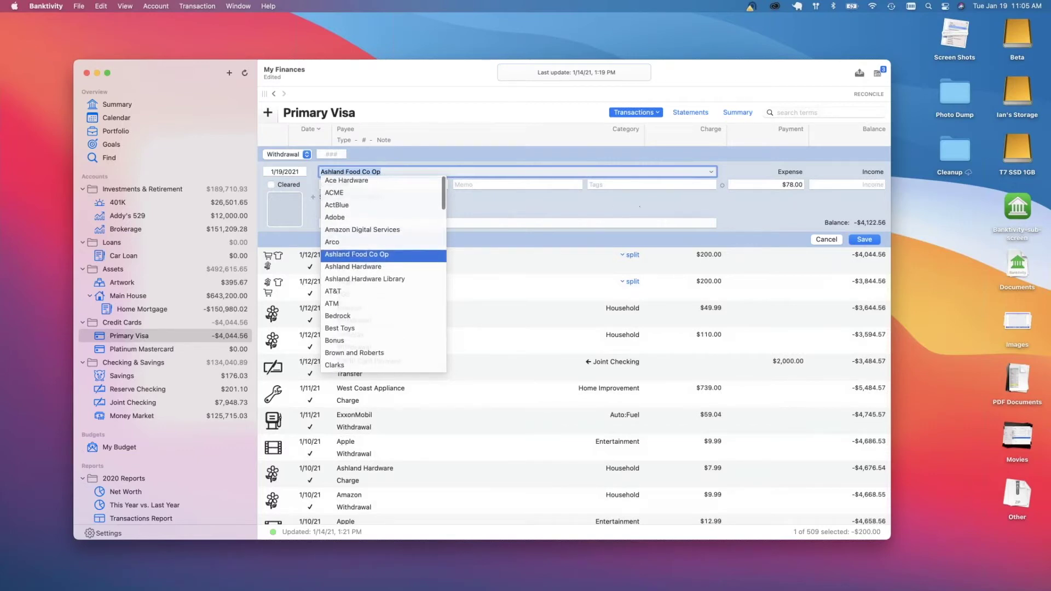
key("Return")
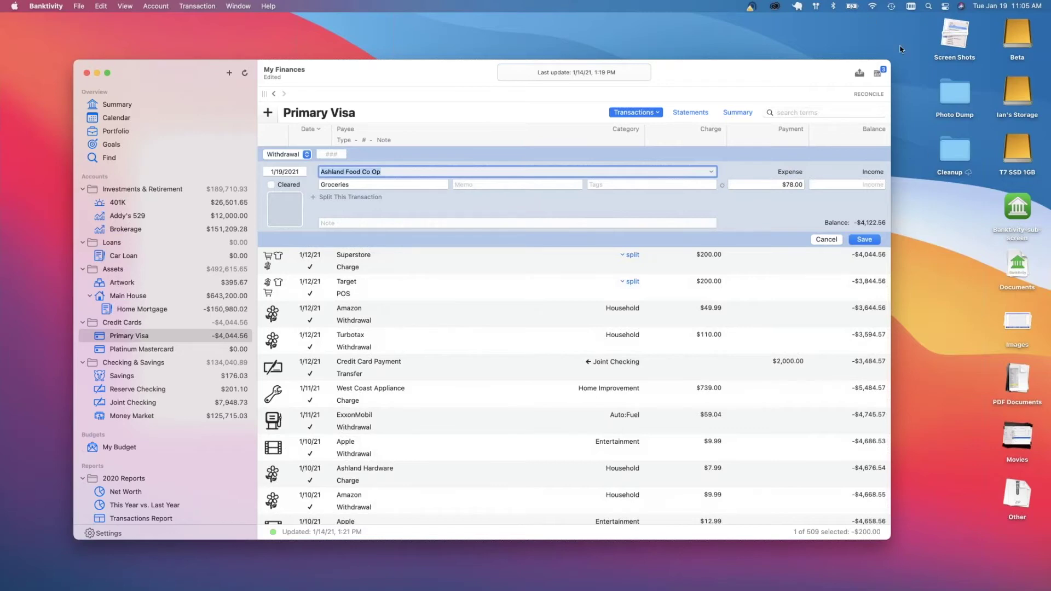
Replace the payee of the new Primary Visa transaction with Taj Indian
left_click(738, 75)
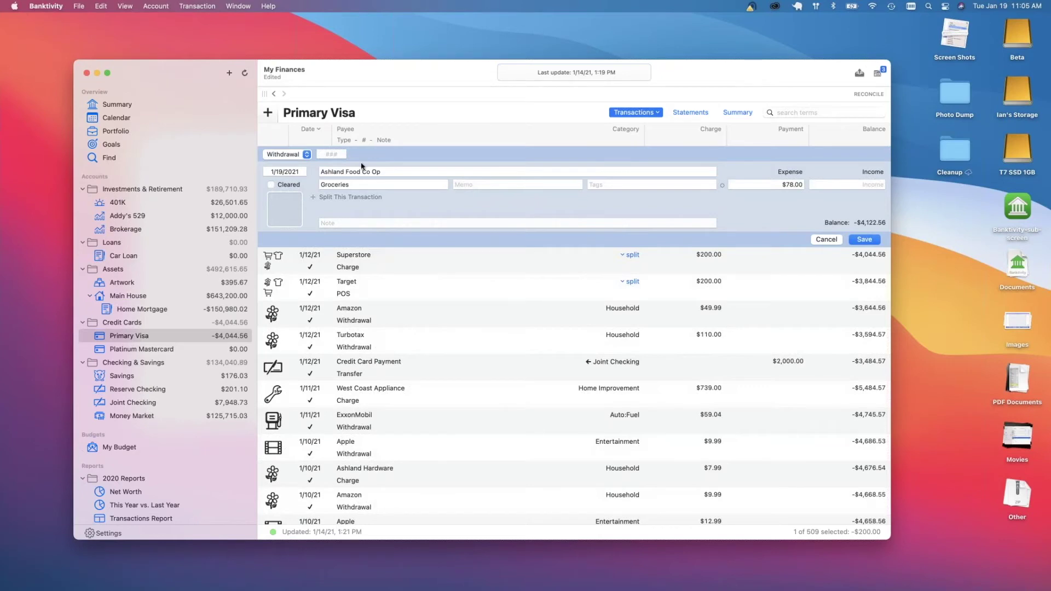
left_click(388, 171)
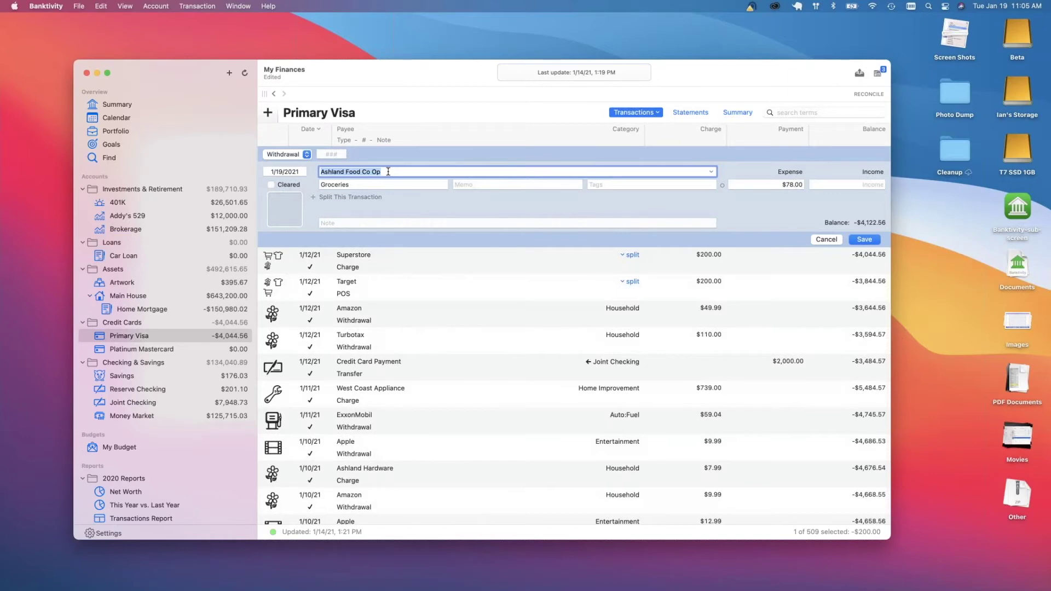
key("BackSpace")
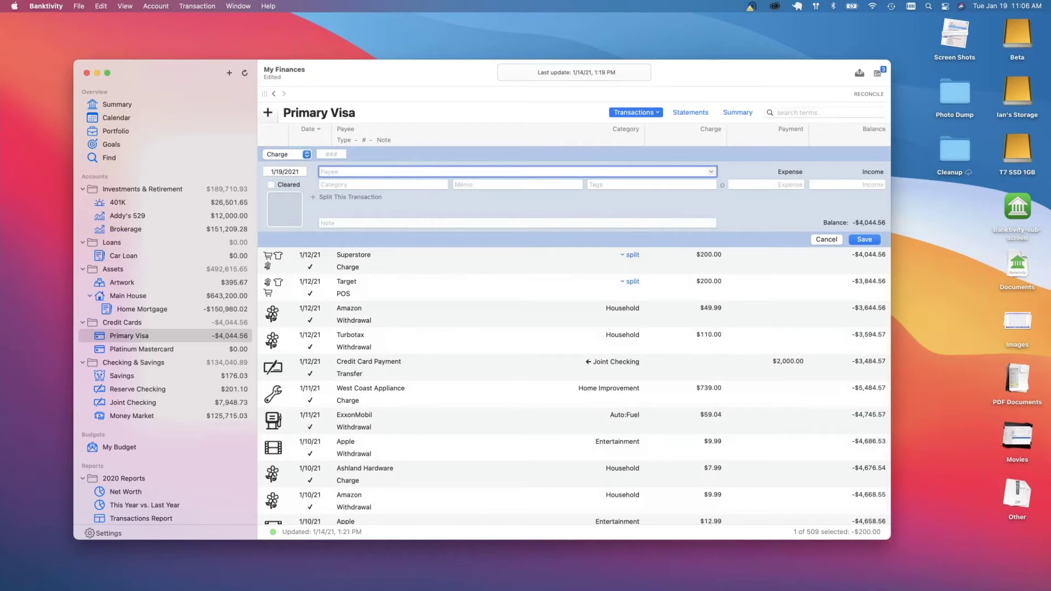
type("Taj Indian")
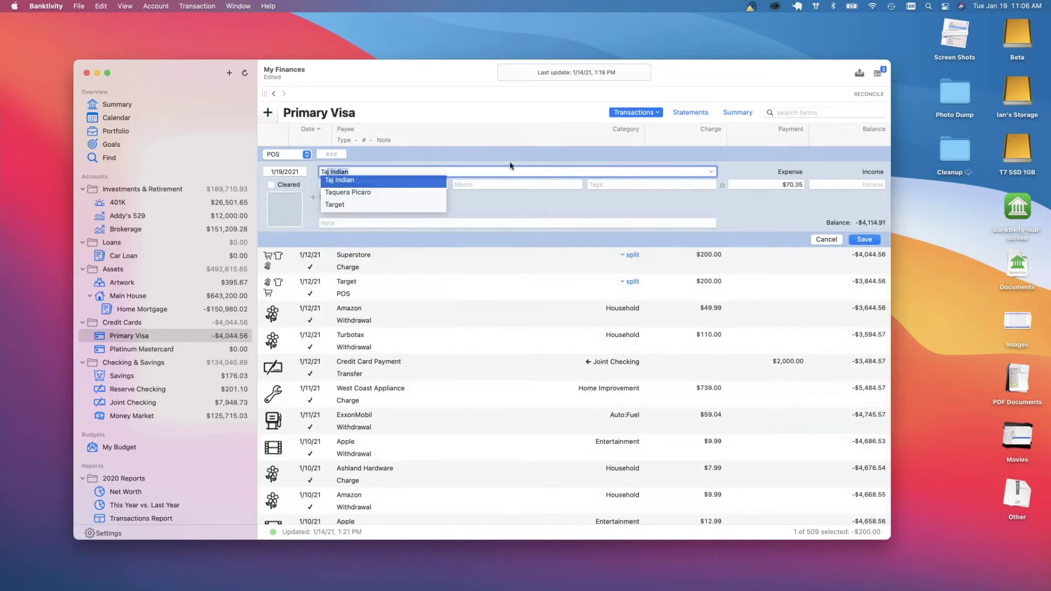
Choose Target as the payee of the new Primary Visa transaction and discard the transaction
key("Down")
key("Down")
key("Up")
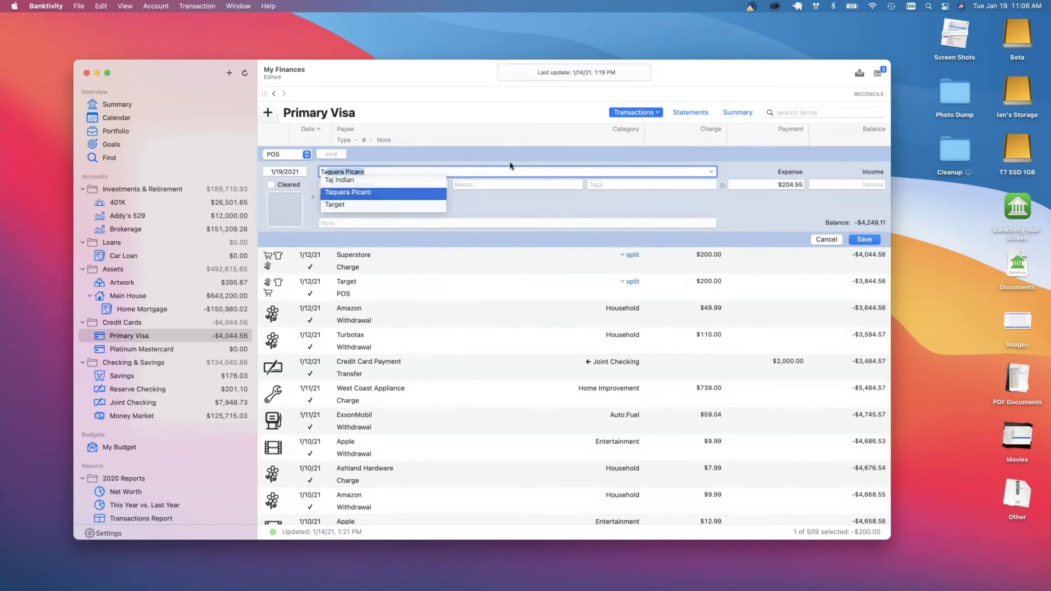
key("Down")
key("Up")
key("Down")
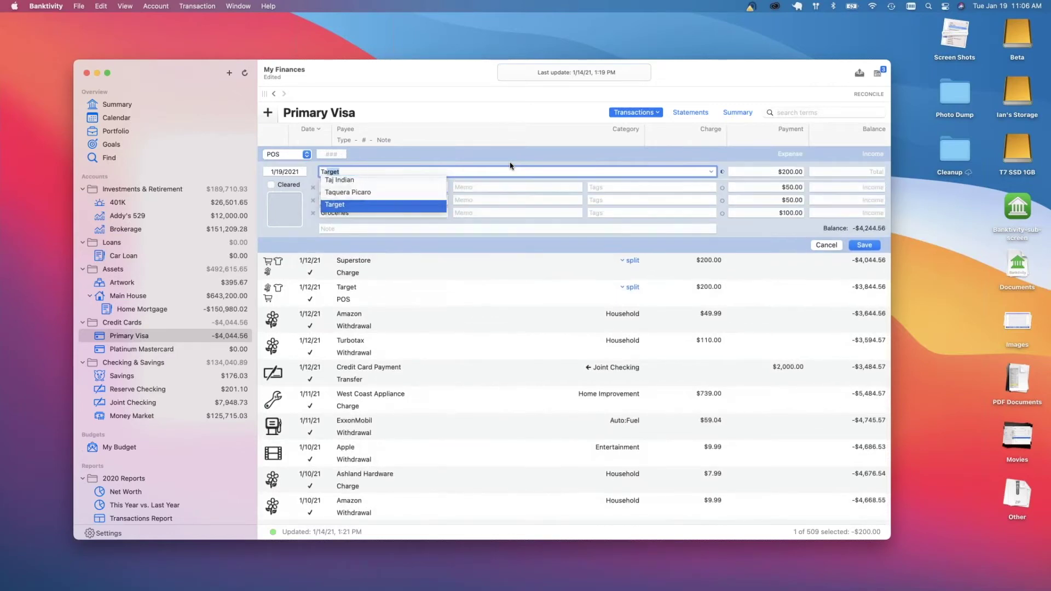
key("Return")
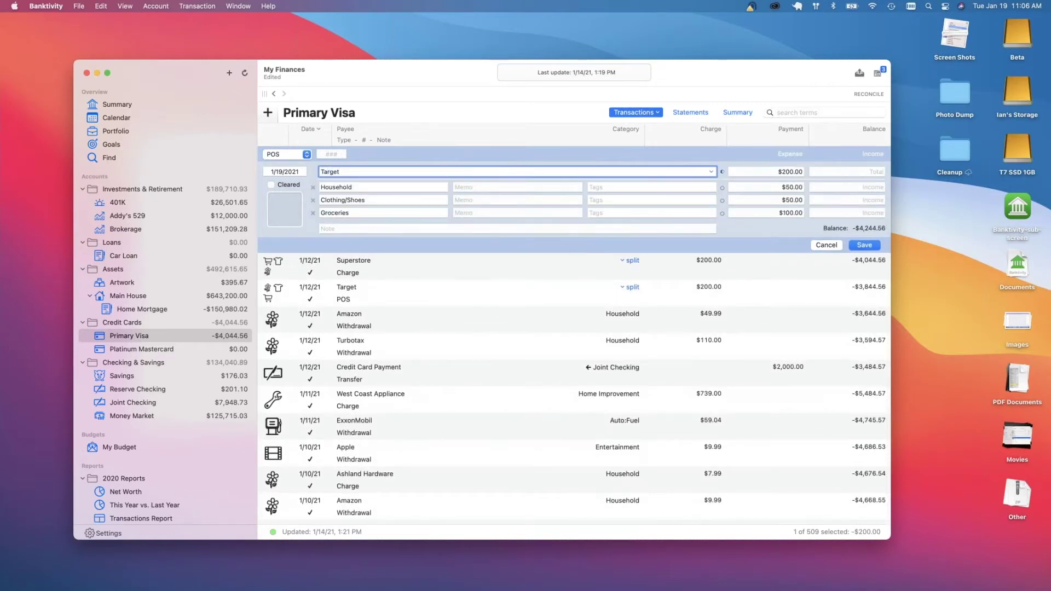
left_click(820, 247)
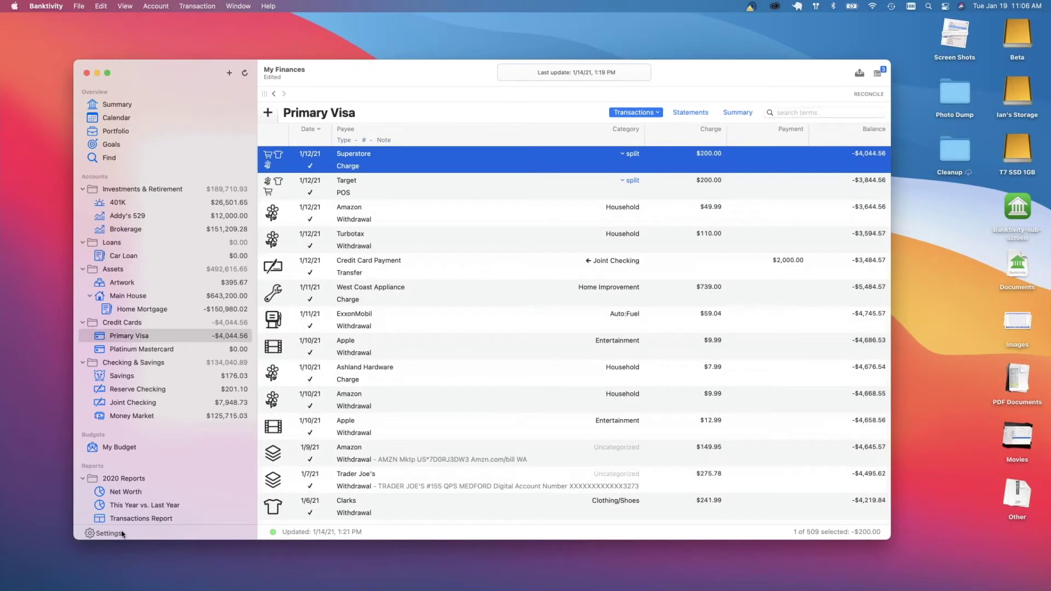
Open the Payees, Schedules & Rules settings
left_click(125, 5)
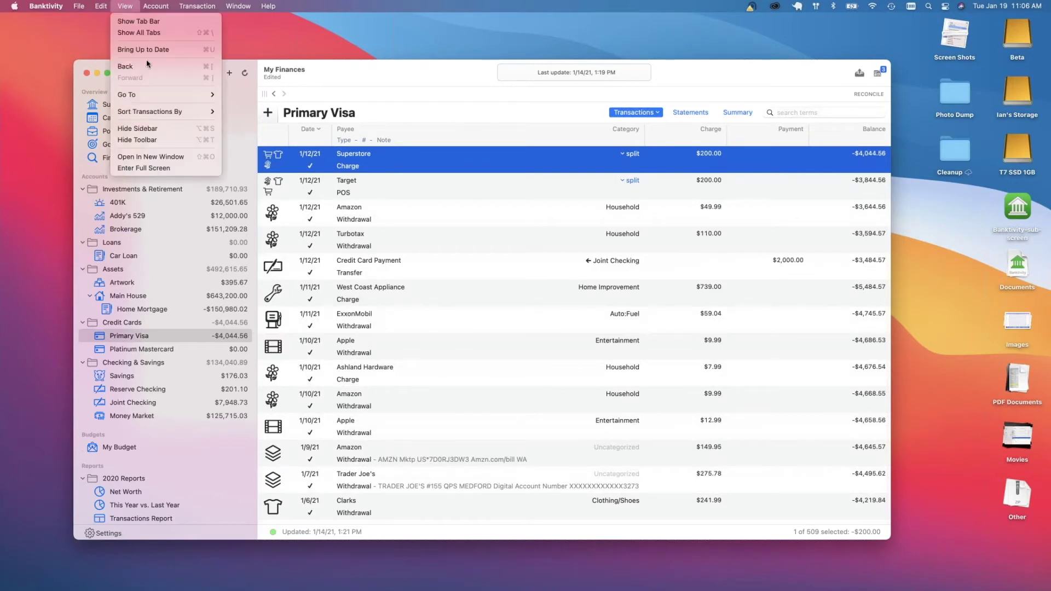
mouse_move(153, 95)
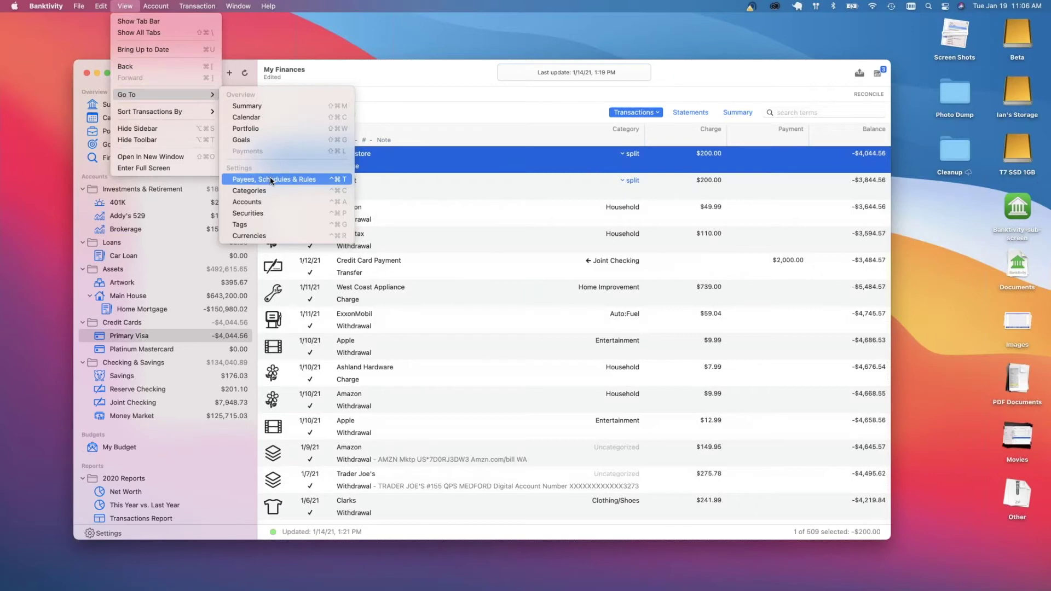
left_click(124, 533)
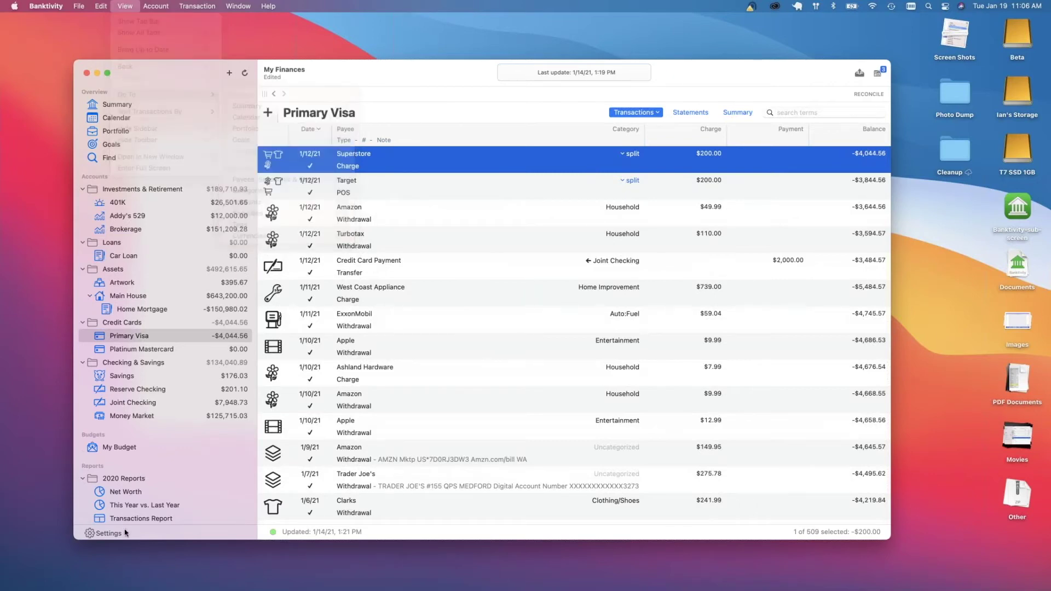
left_click(124, 532)
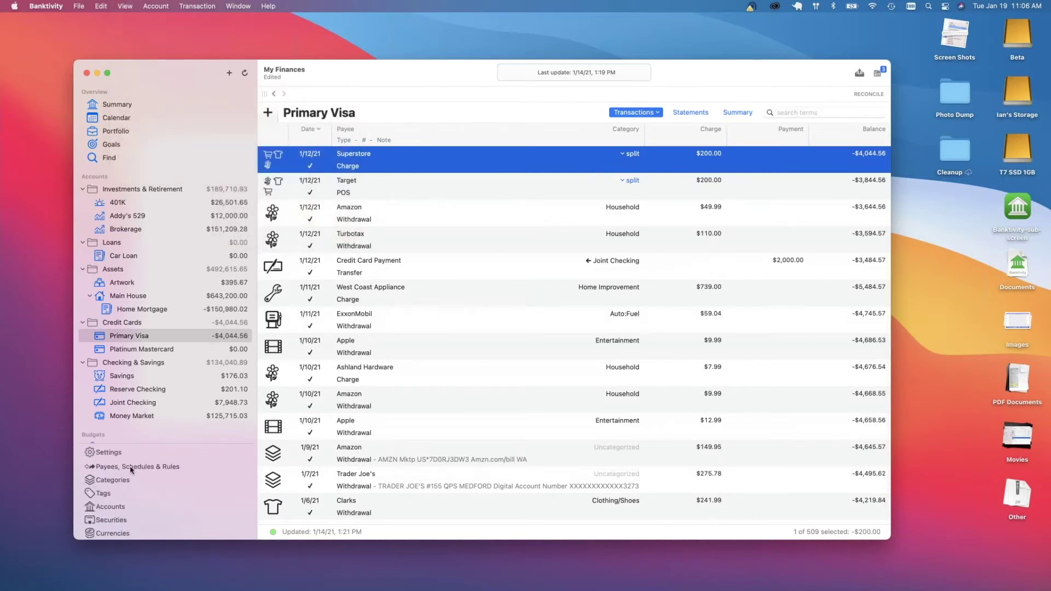
left_click(130, 467)
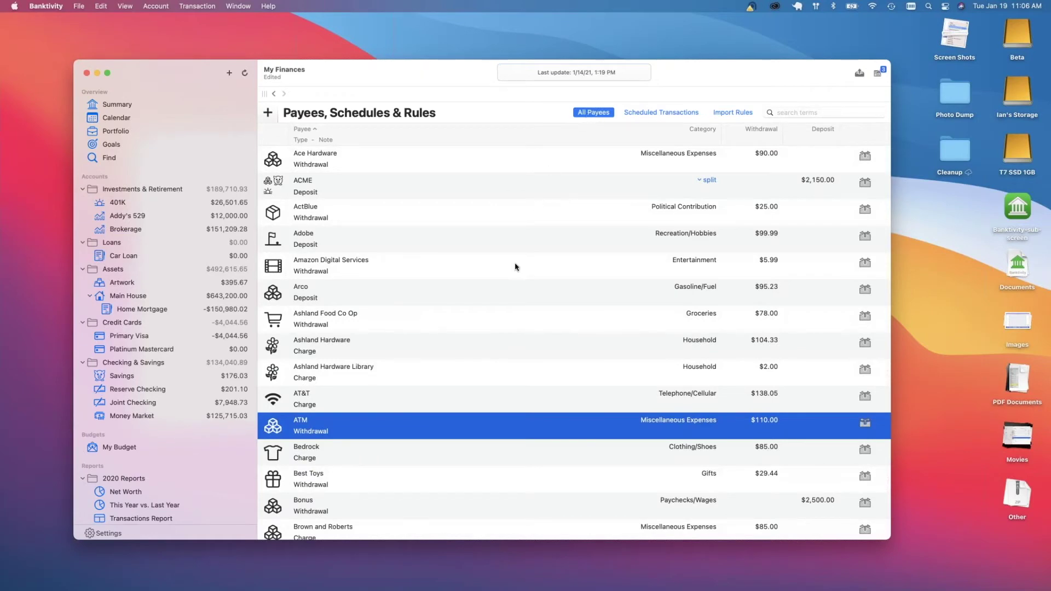
Look through the full list of saved payees and their default categories and amounts
scroll(515, 266, "down", 20)
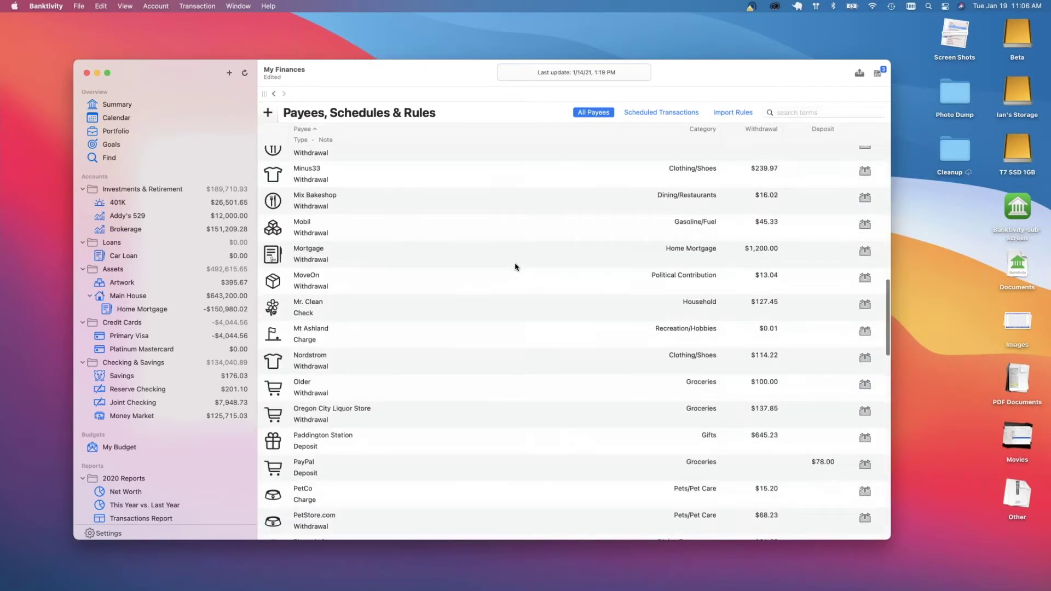
scroll(515, 266, "down", 8)
scroll(514, 266, "up", 20)
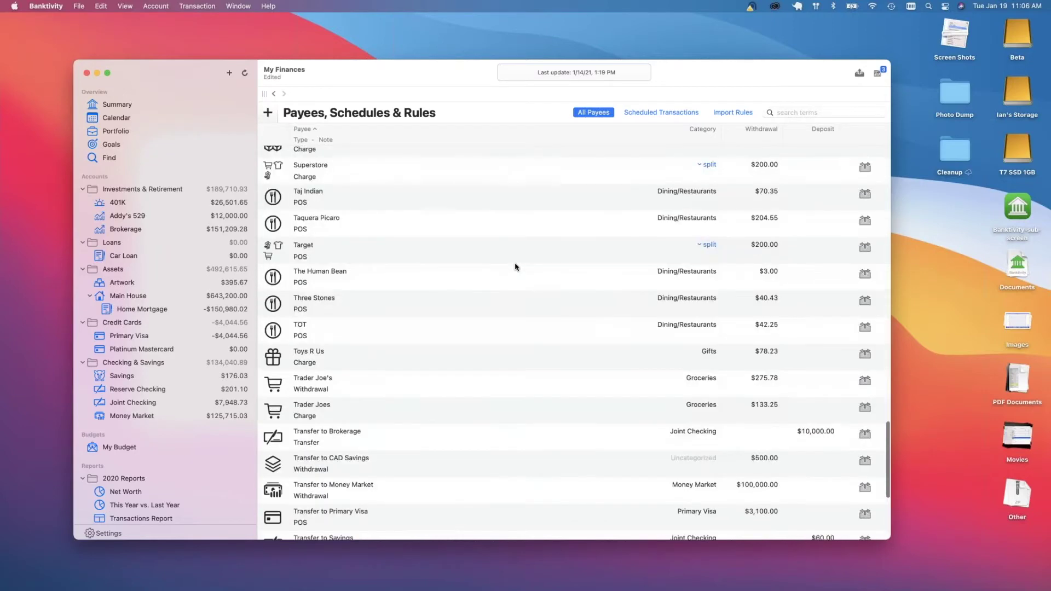
scroll(515, 267, "up", 15)
left_click(515, 266)
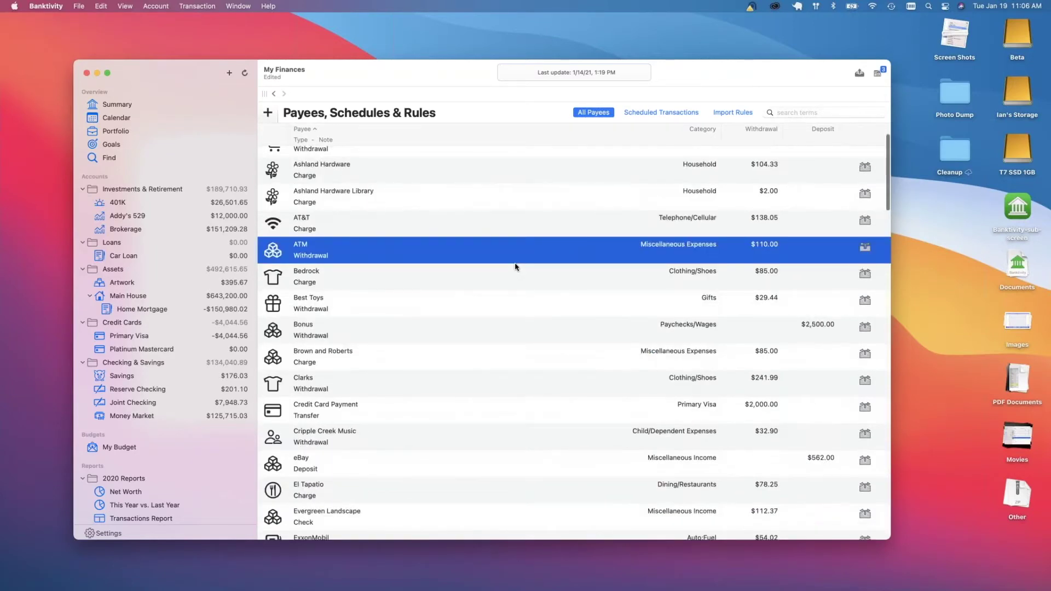
scroll(515, 267, "up", 5)
left_click(404, 213)
left_click(400, 239)
left_click(398, 265)
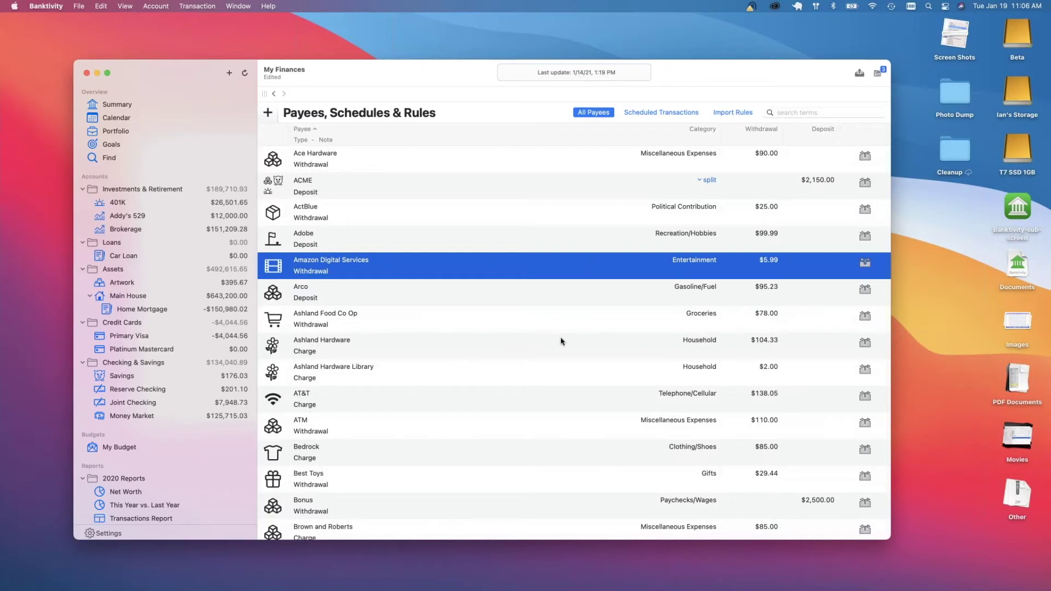
Review the scheduled transactions and the payees that have import rules
left_click(660, 112)
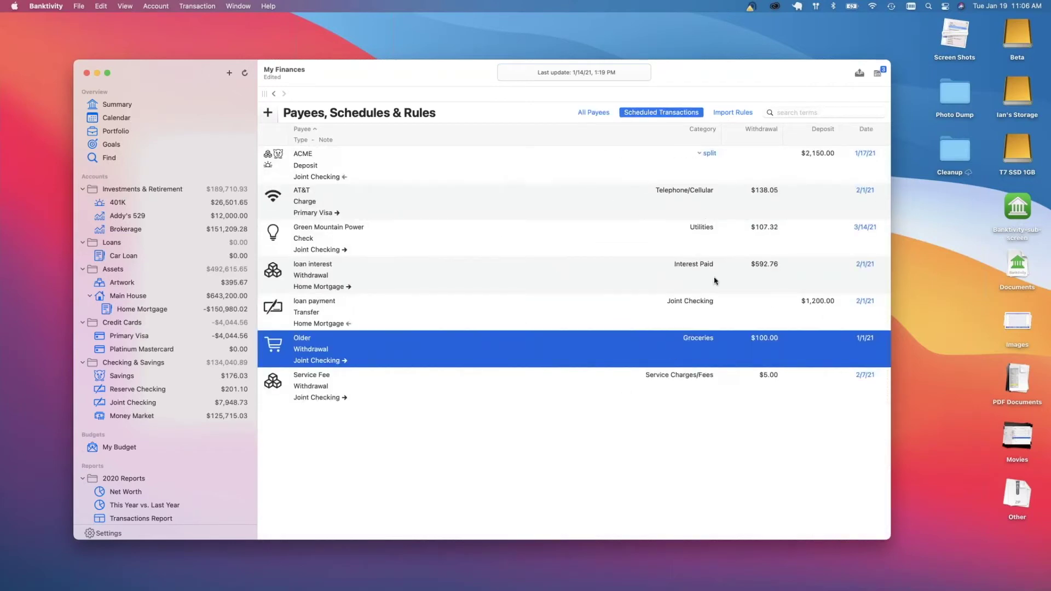
left_click(734, 113)
left_click(734, 112)
scroll(565, 372, "down", 2)
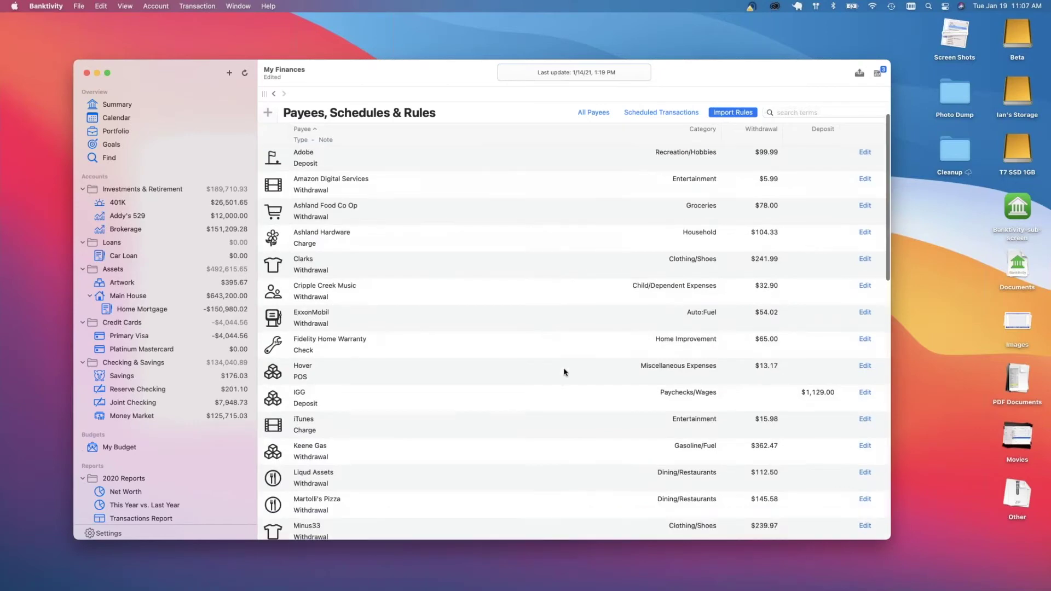
scroll(564, 372, "down", 10)
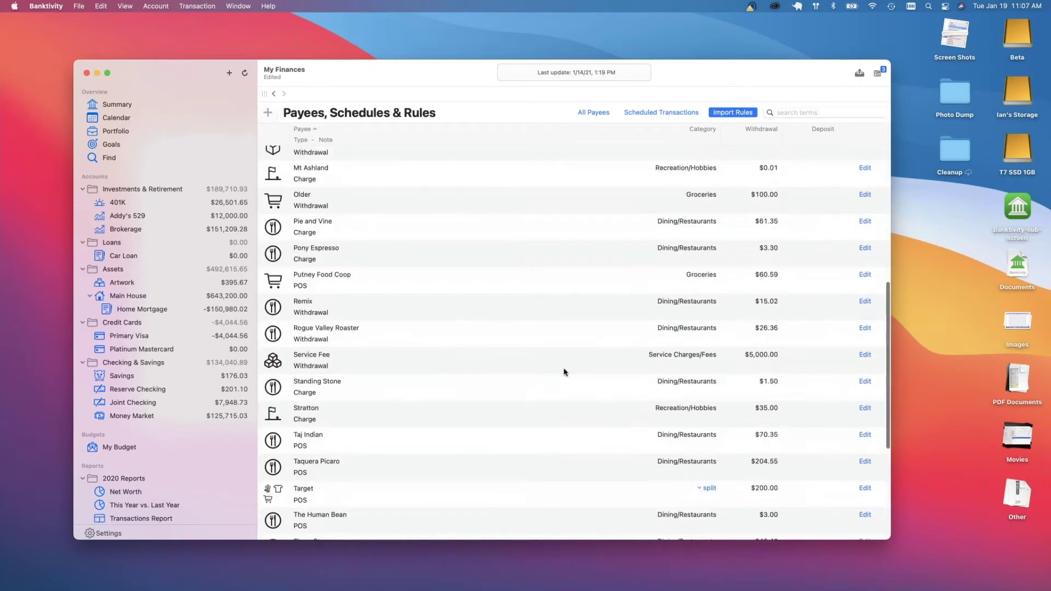
scroll(585, 300, "up", 8)
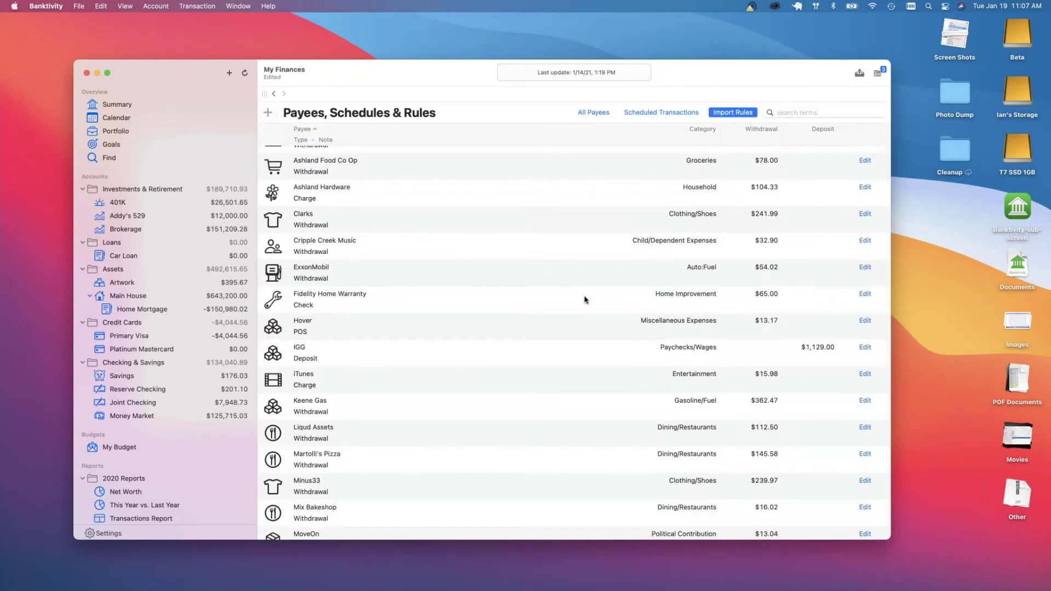
Return to the list of all payees, inspect the ActBlue payee's template details and leave without saving
left_click(585, 116)
scroll(495, 207, "up", 3)
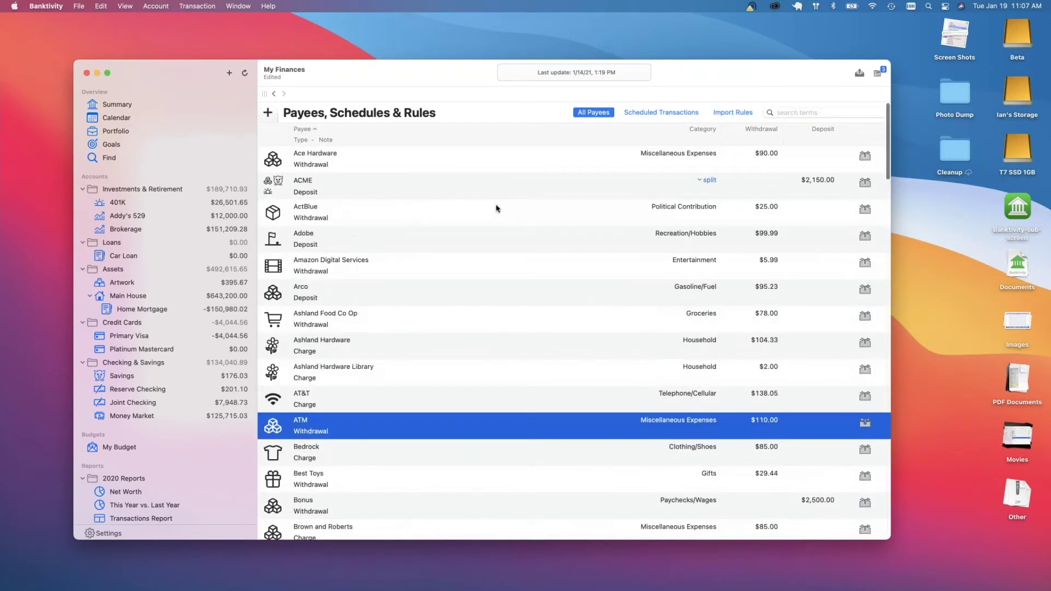
scroll(497, 208, "down", 1)
double_click(471, 212)
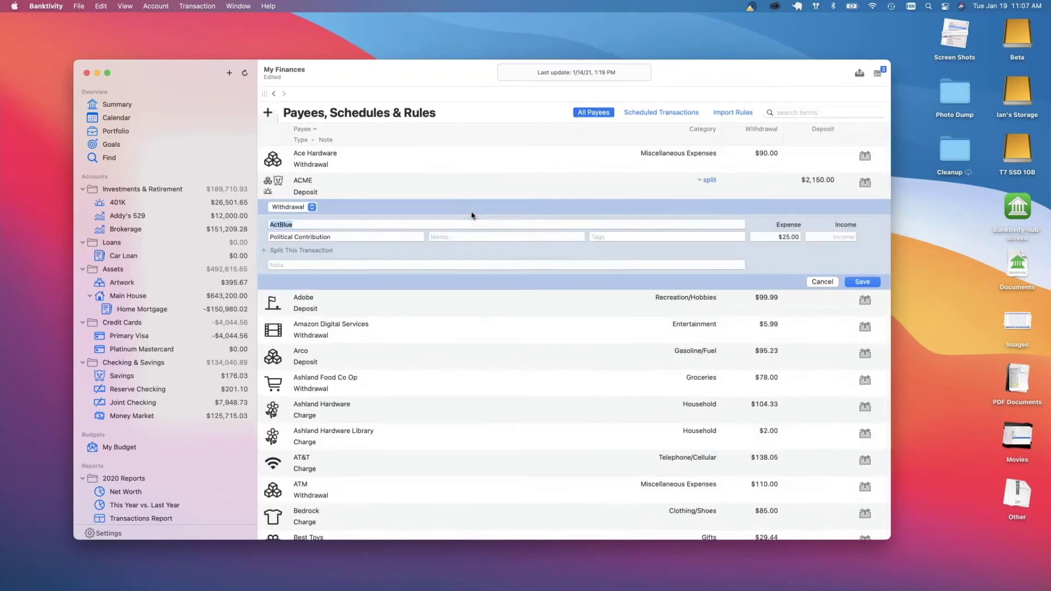
left_click(829, 282)
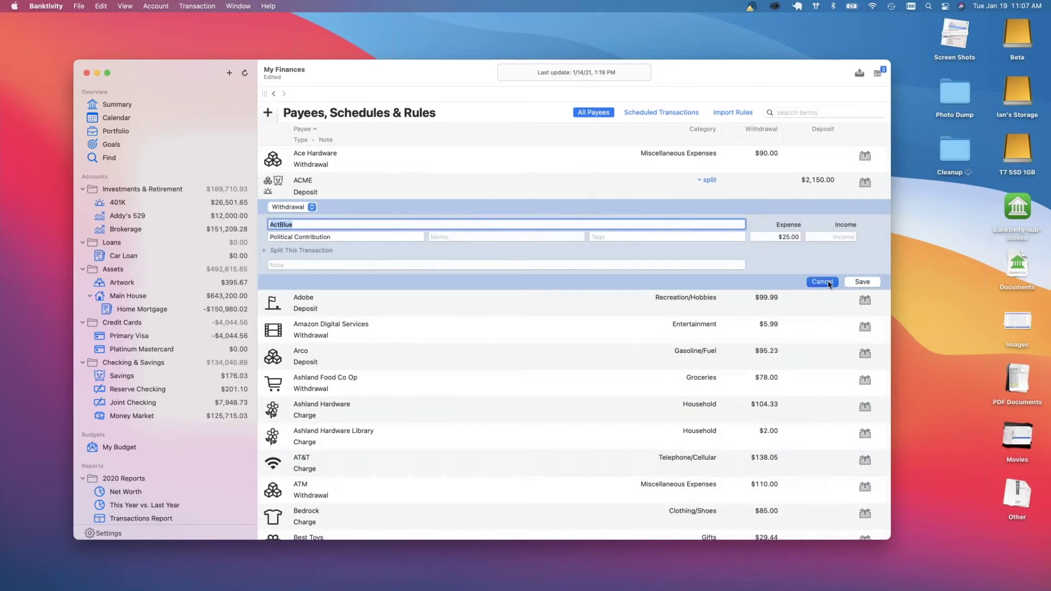
Try changing the Ashland Hardware payee's default category to Recreation/Hobbies and discard the edit
scroll(654, 306, "down", 2)
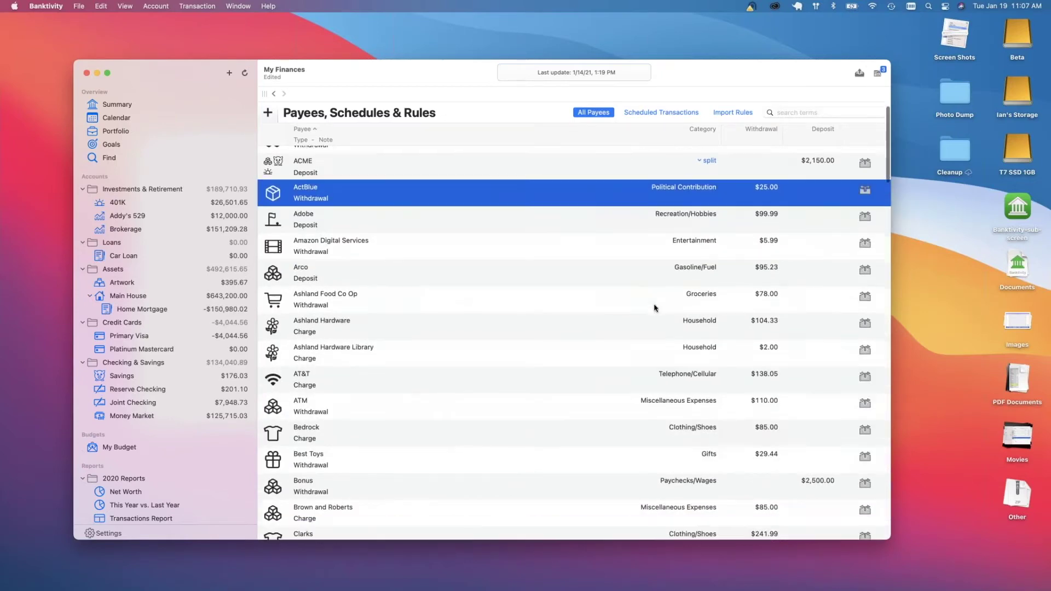
left_click(607, 301)
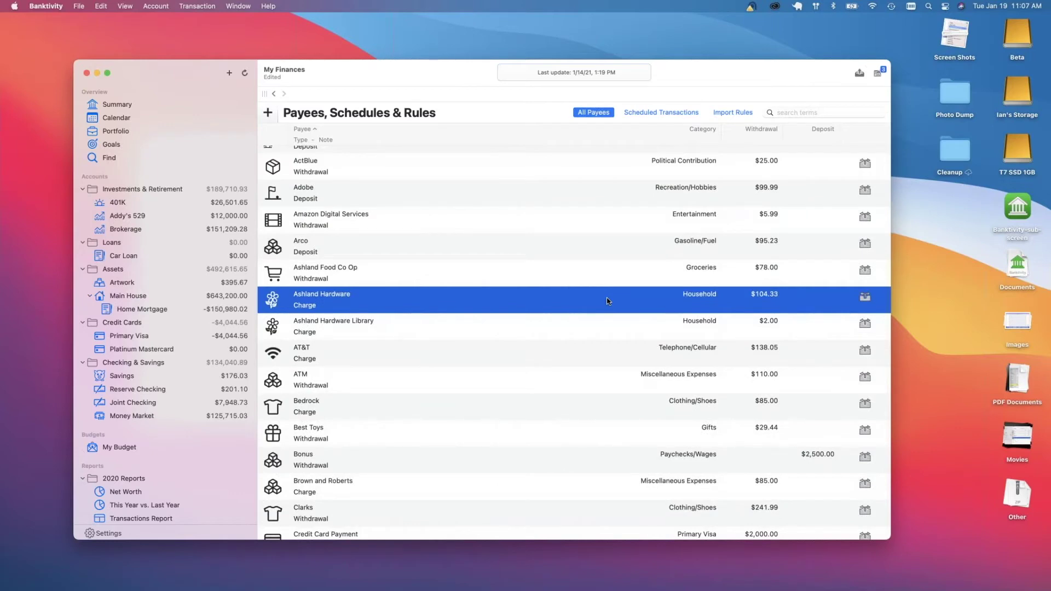
double_click(496, 303)
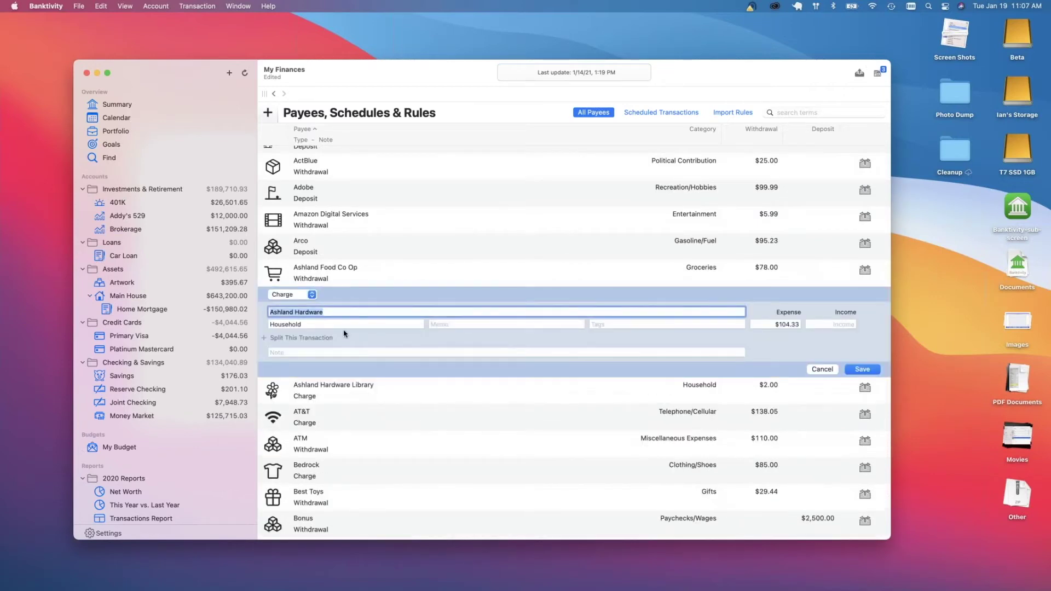
left_click(324, 325)
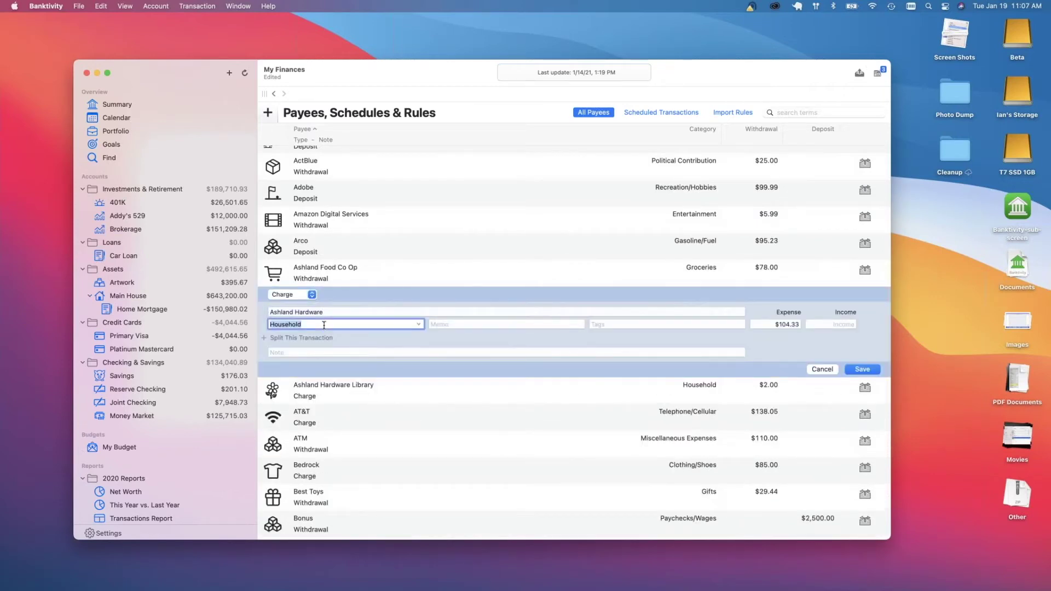
key("BackSpace")
type("reation/Hobbies")
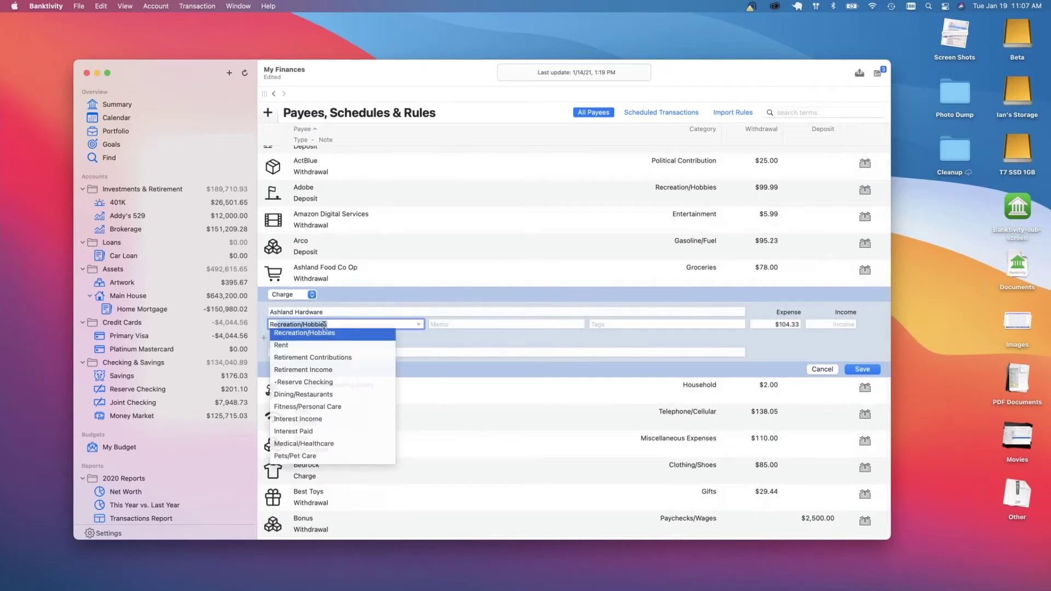
key("Return")
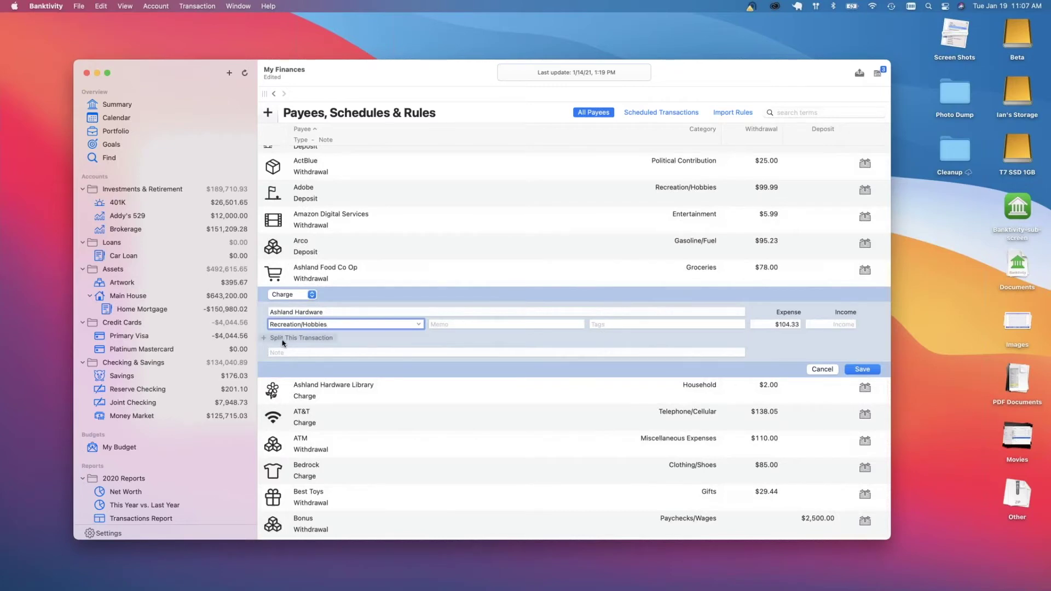
left_click(419, 325)
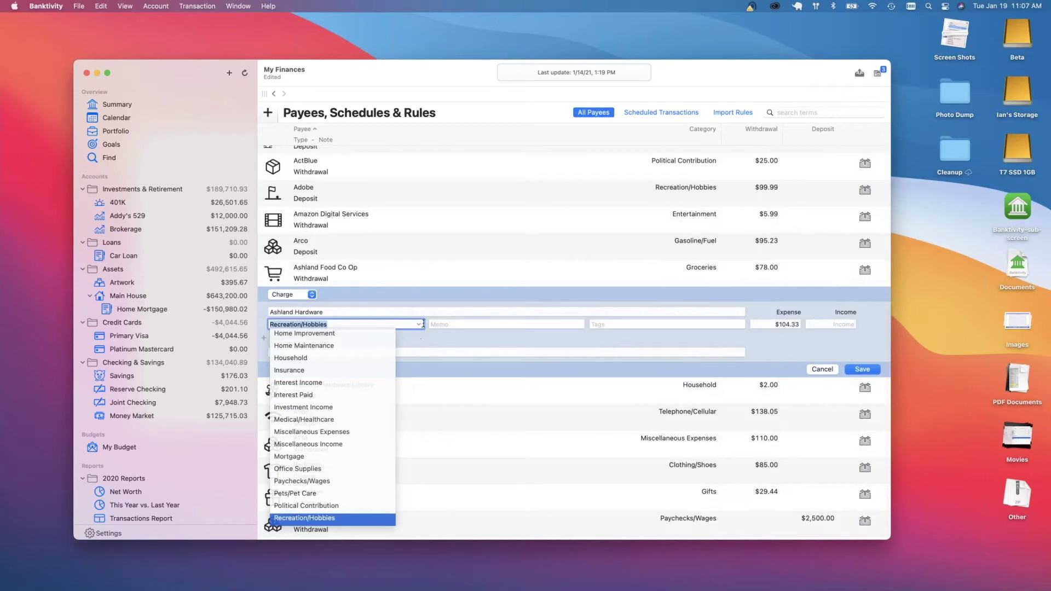
left_click(690, 337)
left_click(826, 369)
left_click(826, 370)
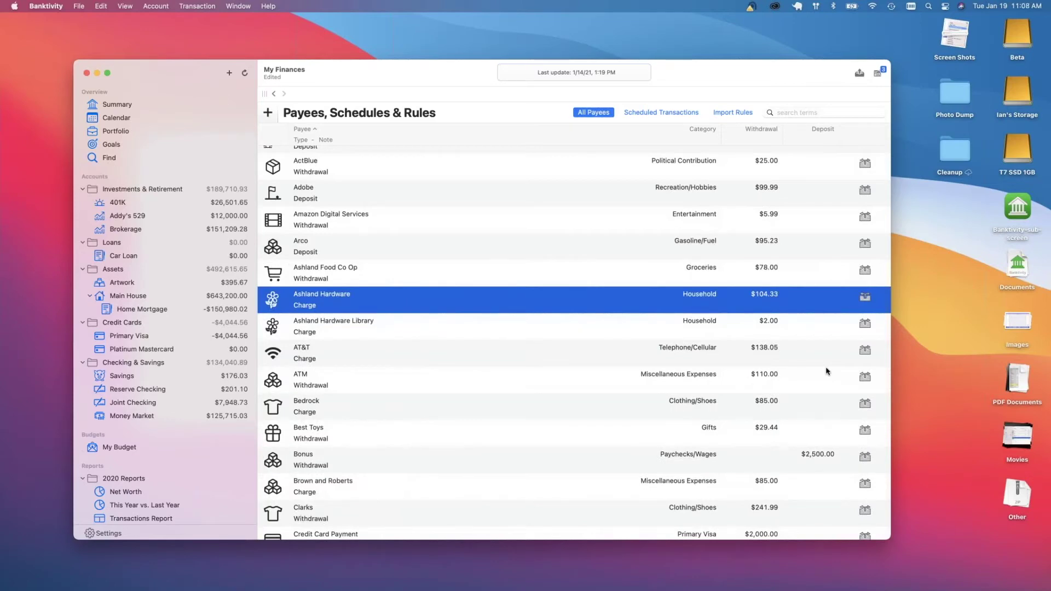
Start a new transaction in the Primary Visa account and fill it from the saved Ace Hardware payee
left_click(162, 339)
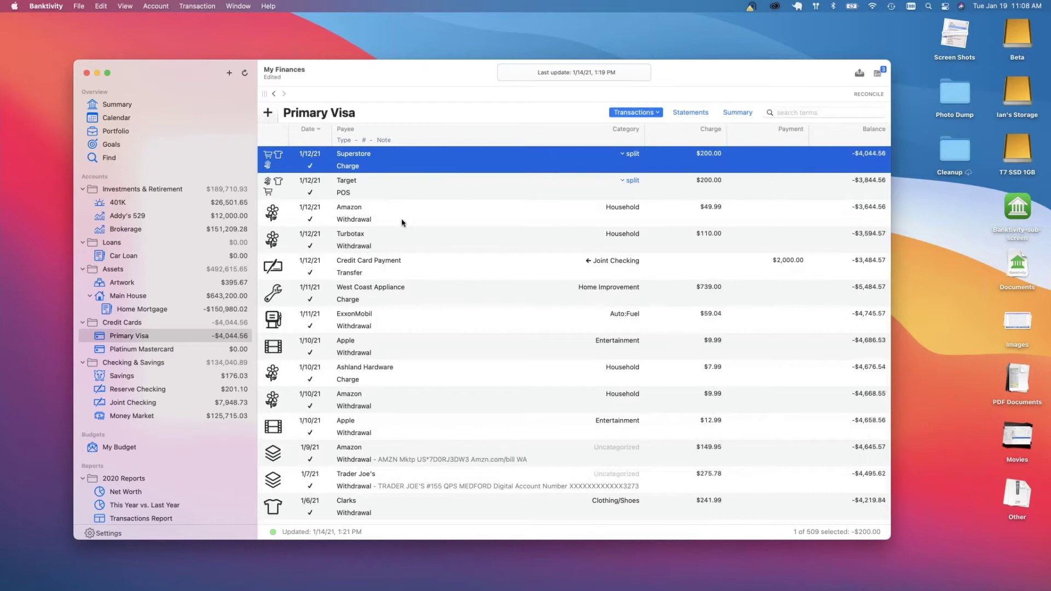
left_click(267, 113)
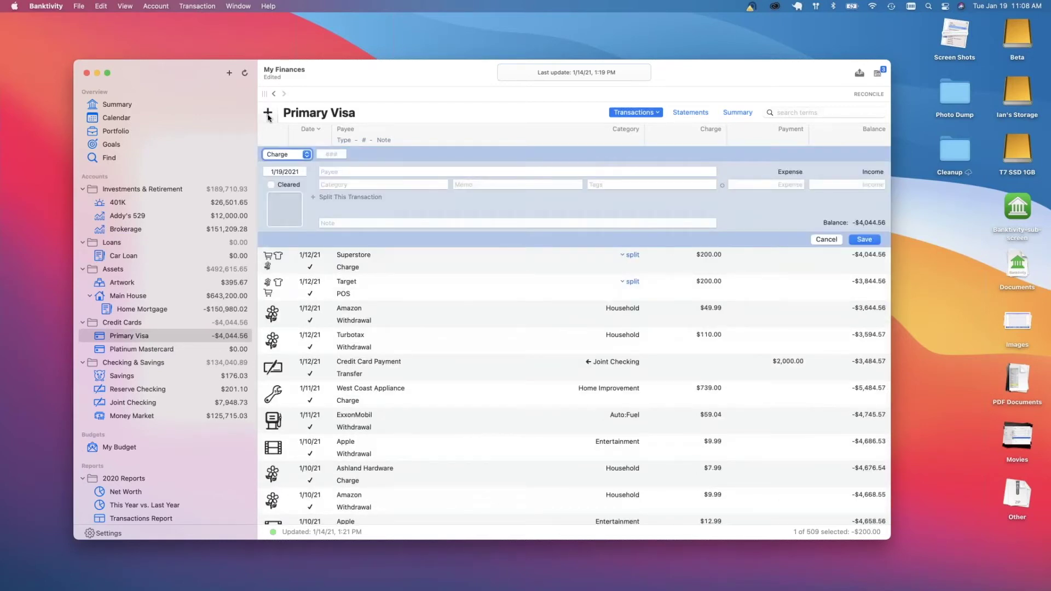
left_click(353, 173)
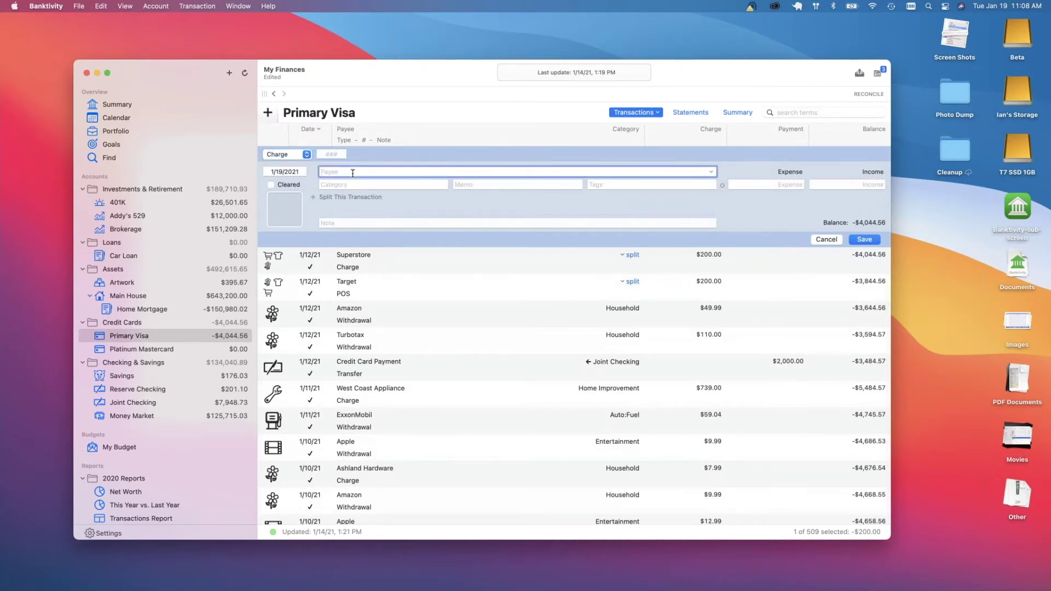
type("Ace Hardware")
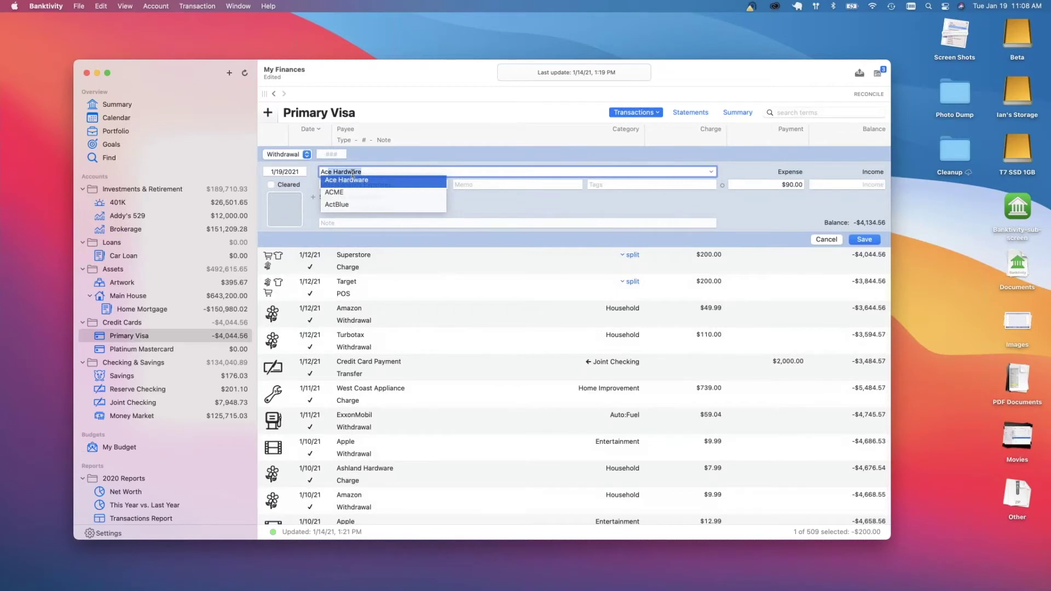
key("Return")
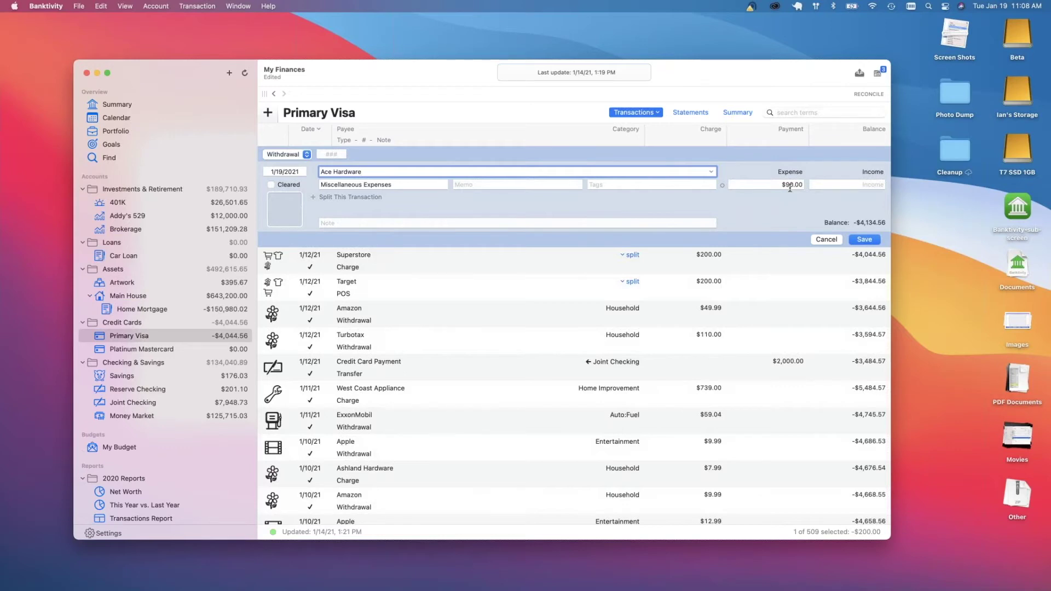
Change the category of the draft Ace Hardware transaction to Groceries
left_click(396, 186)
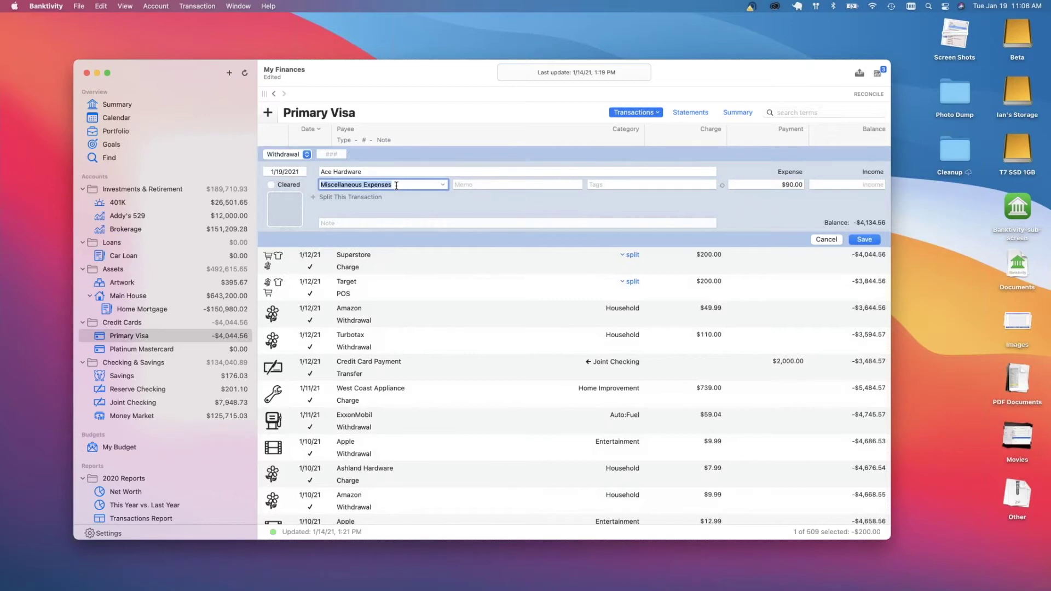
type("Groceries")
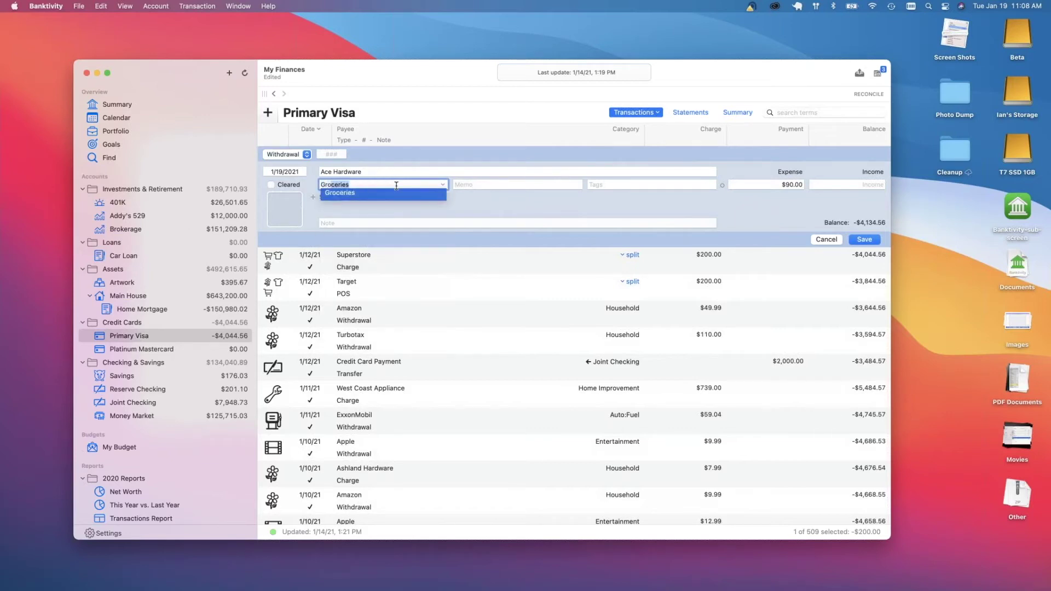
key("Return")
Replace the draft transaction's payee with ACME
key("shift+Tab")
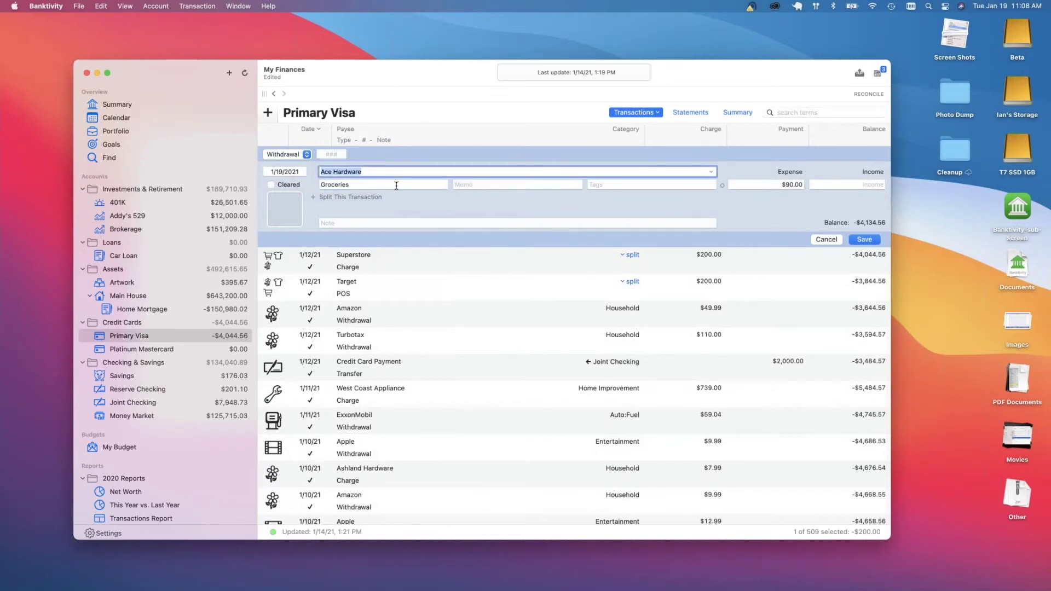
type("Ace Hardwa")
key("BackSpace")
key("BackSpace")
key("BackSpace")
key("BackSpace")
key("BackSpace")
key("BackSpace")
key("BackSpace")
key("BackSpace")
key("BackSpace")
type("CME")
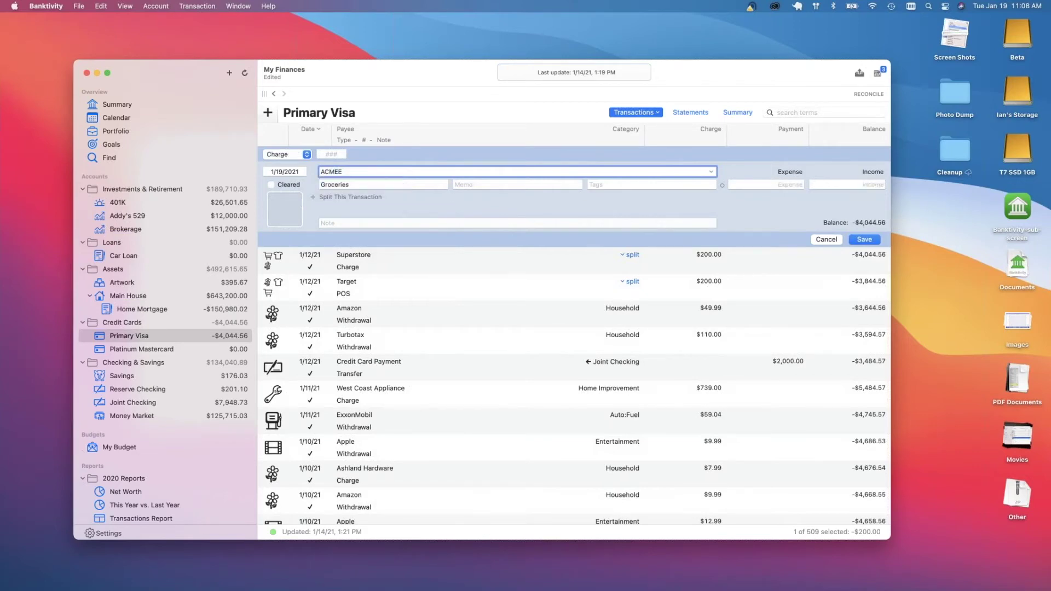
left_click(354, 186)
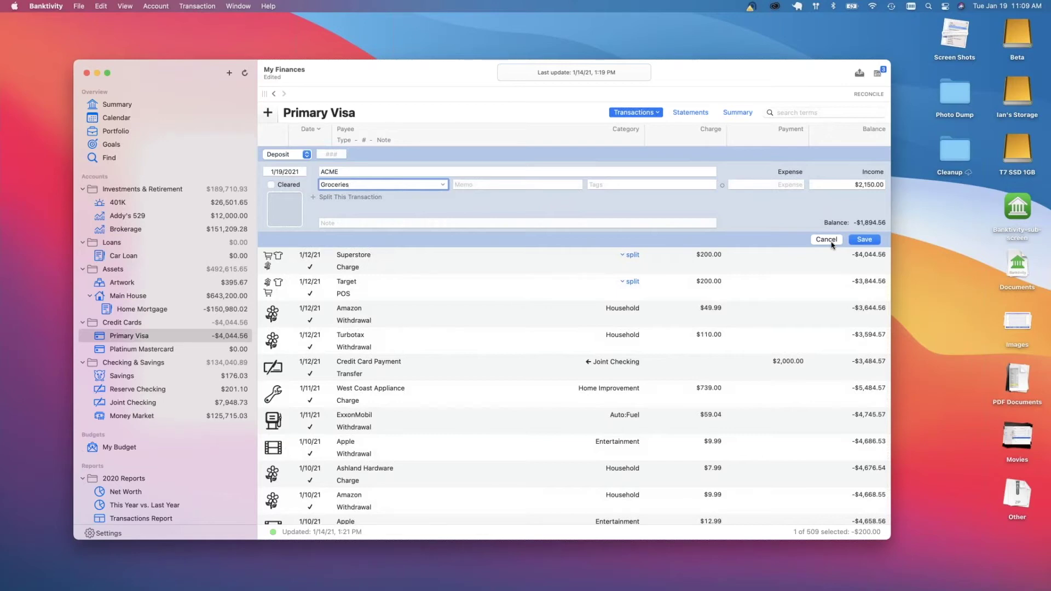
Check the available transaction types and cancel the draft ACME transaction
left_click(286, 155)
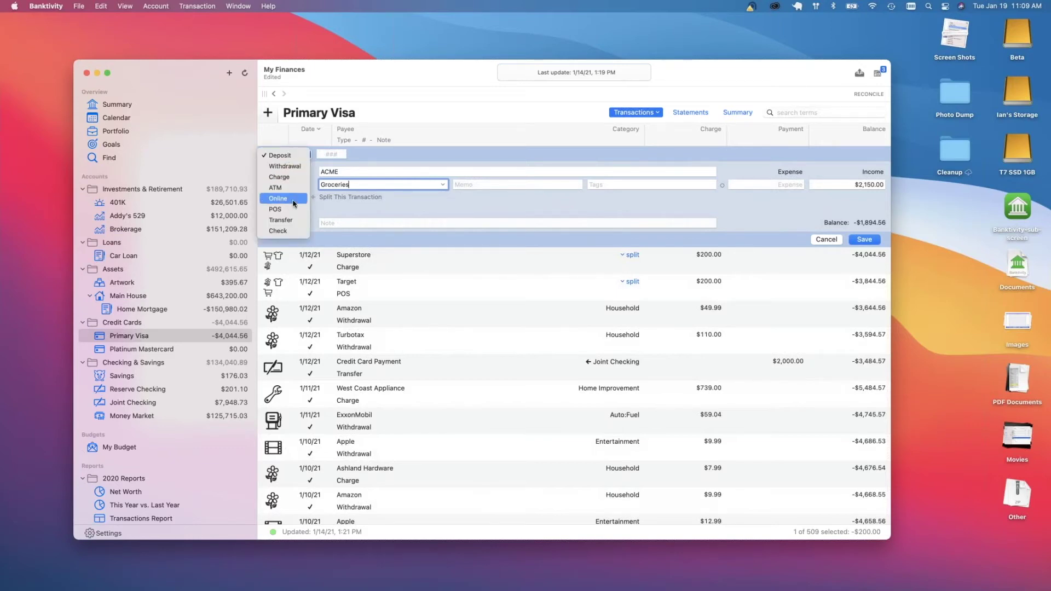
left_click(839, 247)
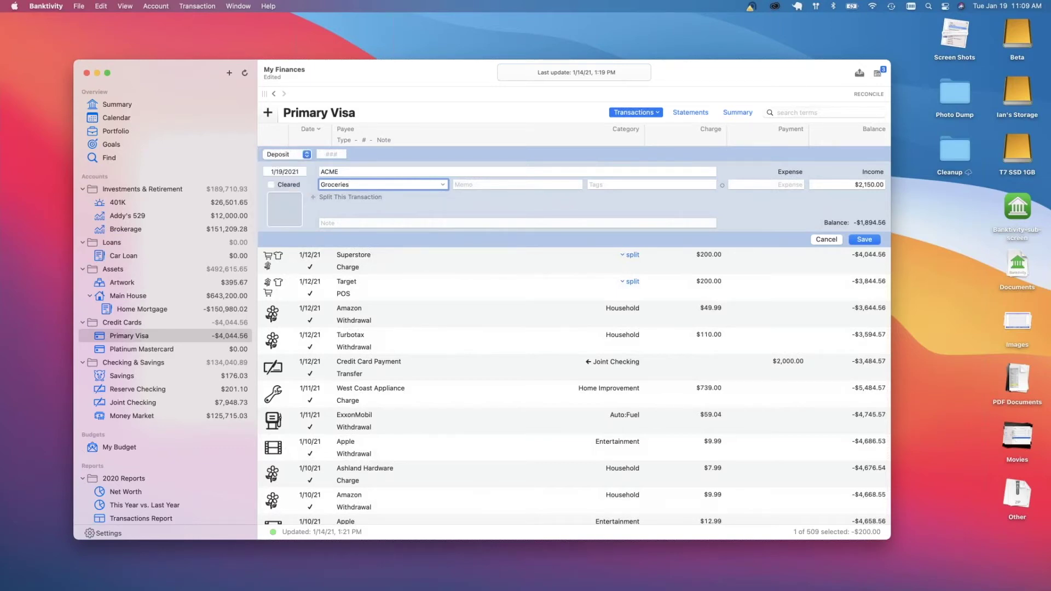
left_click(826, 240)
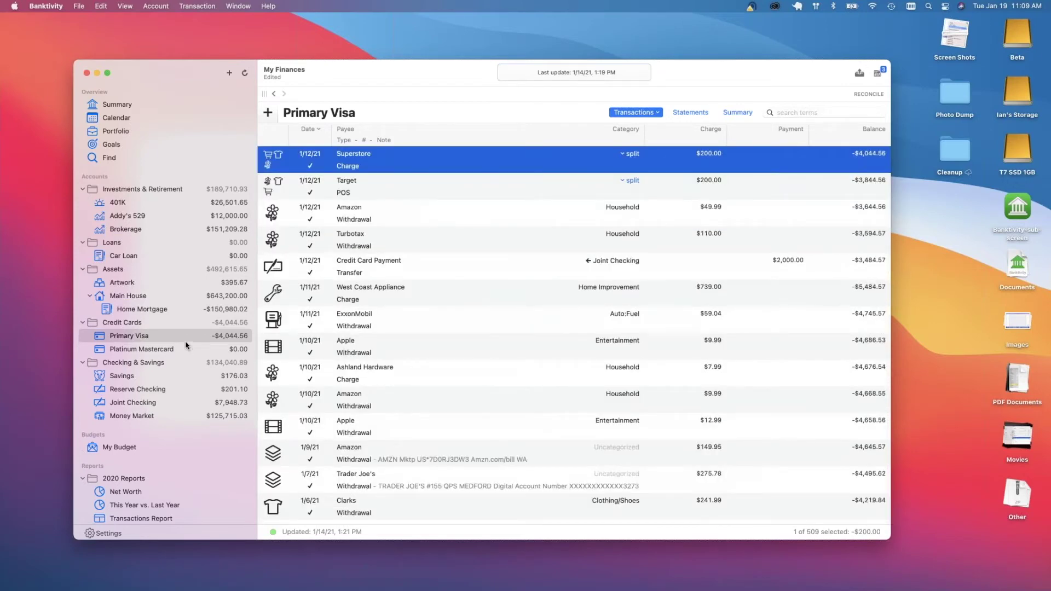
Start a new transaction in Joint Checking, set its type to Check and cancel it
left_click(134, 403)
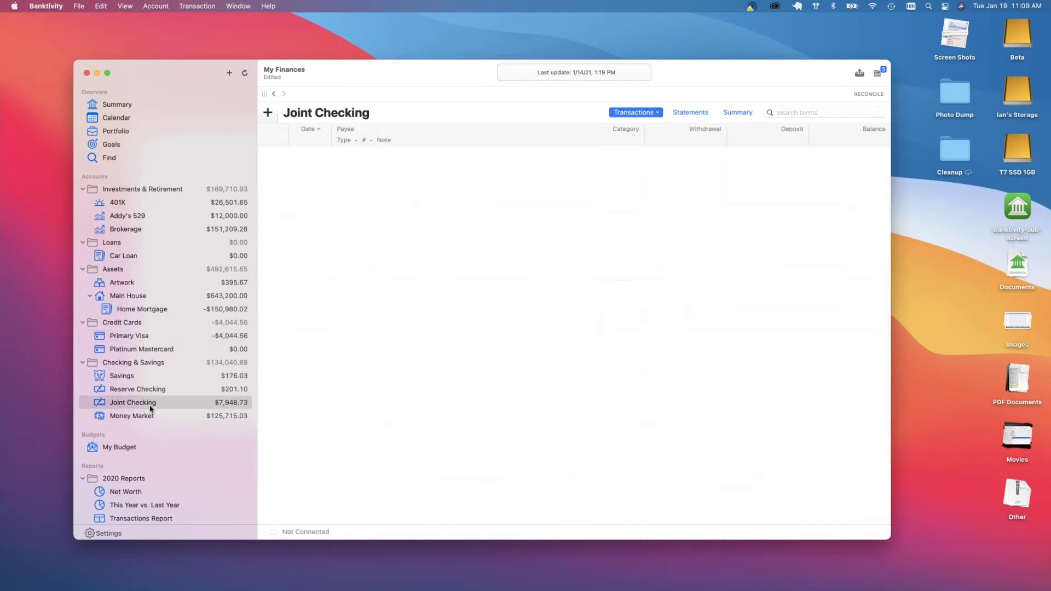
left_click(269, 113)
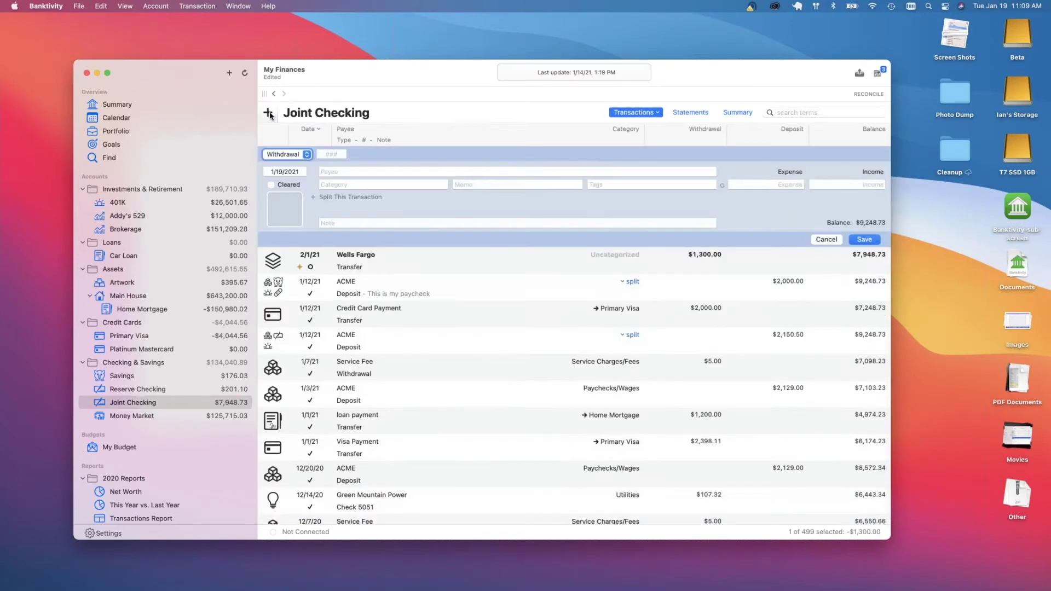
left_click(293, 157)
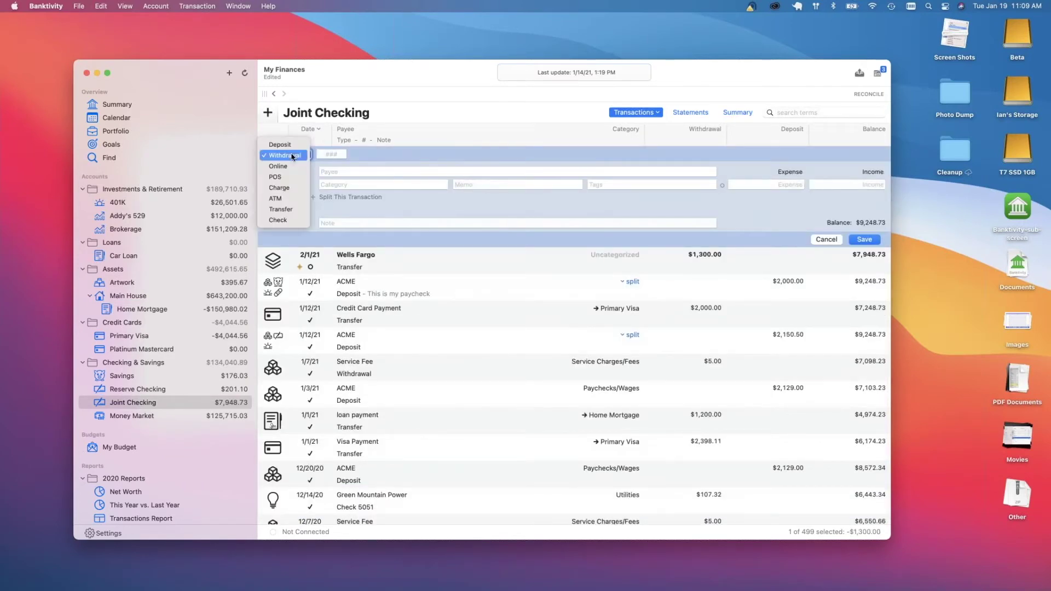
left_click(293, 156)
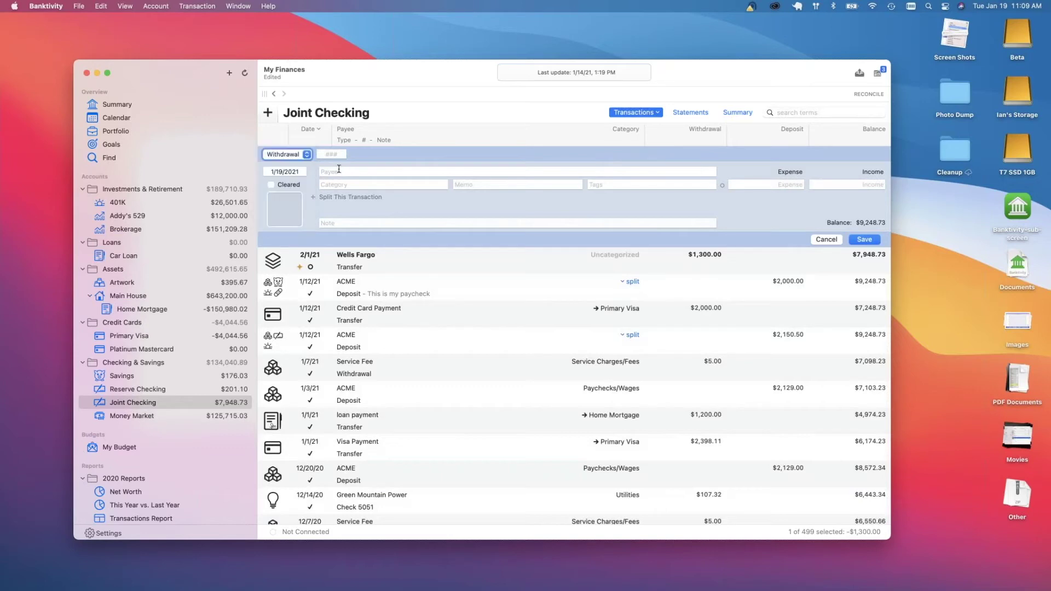
left_click(323, 171)
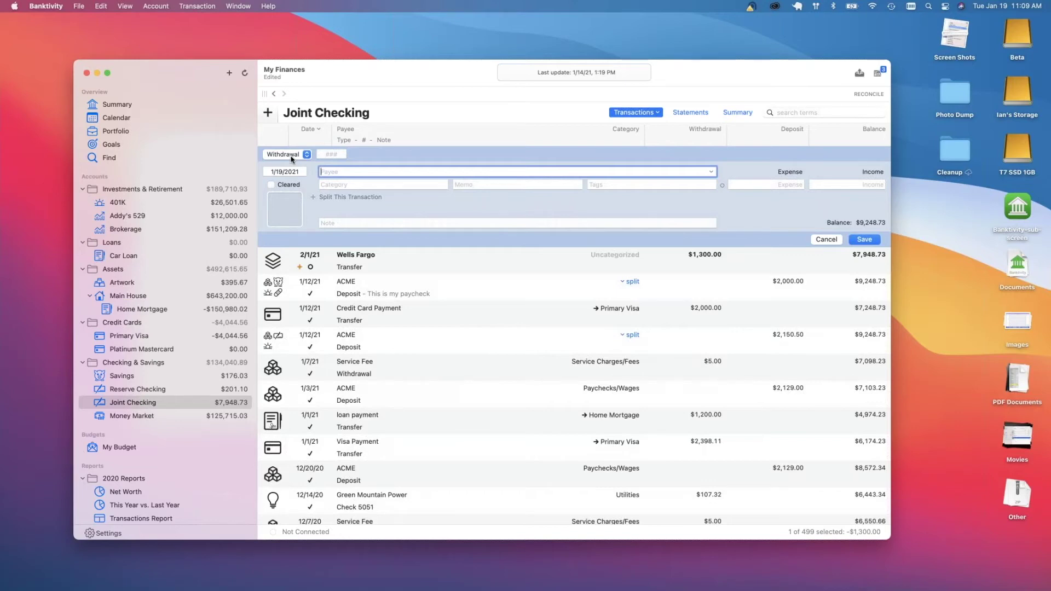
left_click(292, 156)
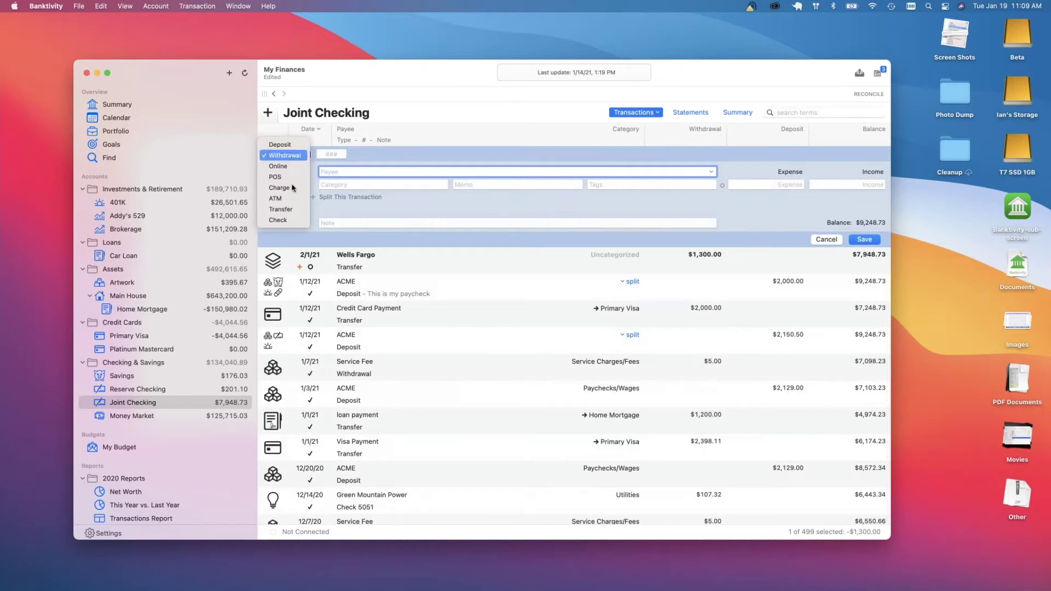
left_click(291, 221)
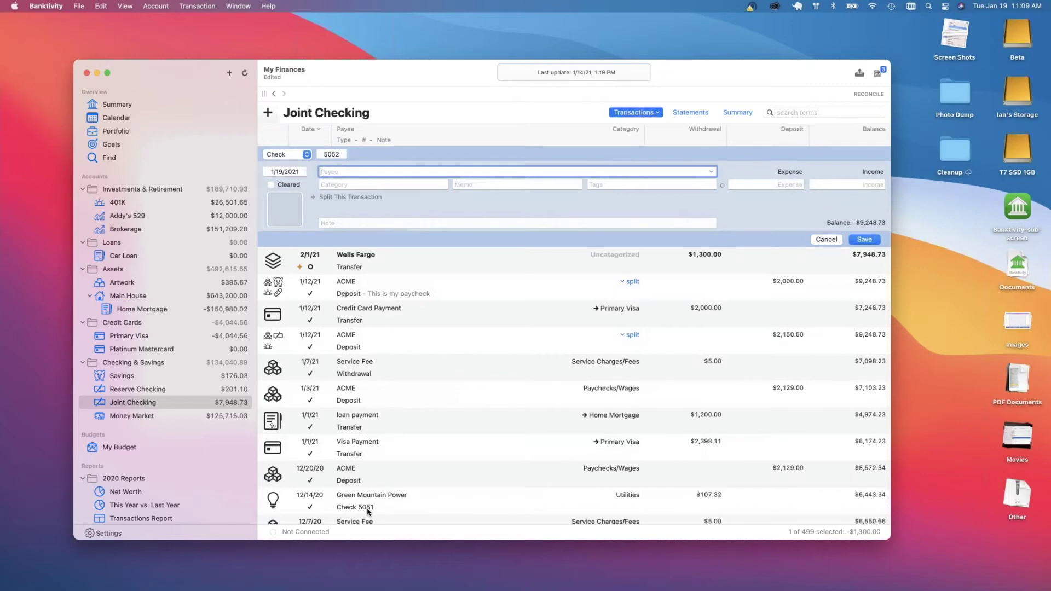
left_click(828, 240)
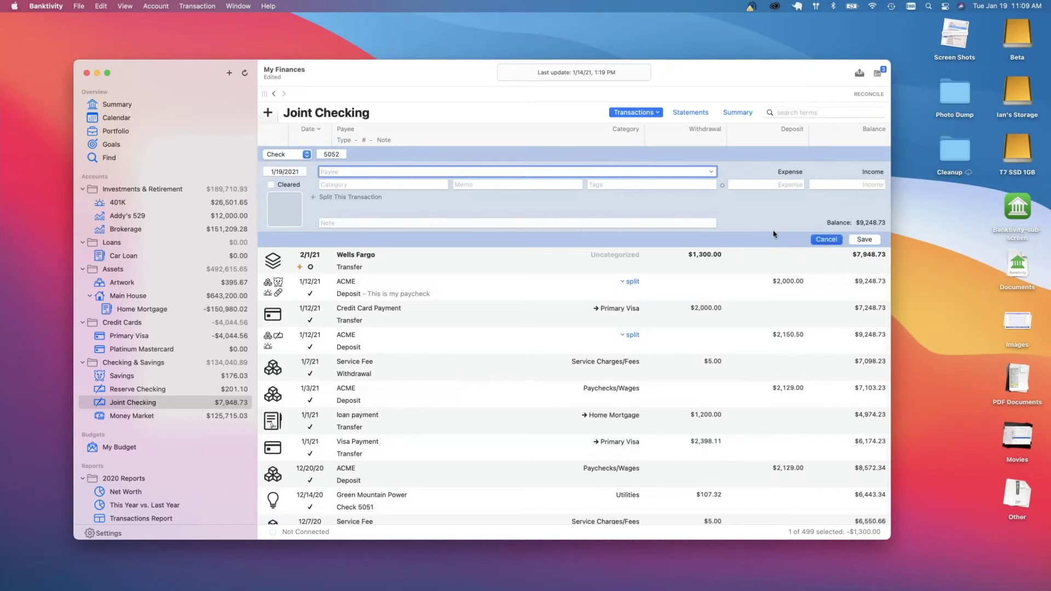
Try a new Joint Checking transaction with the saved Green Mountain Power payee and discard it
left_click(268, 113)
left_click(335, 172)
type("Gr")
key("Return")
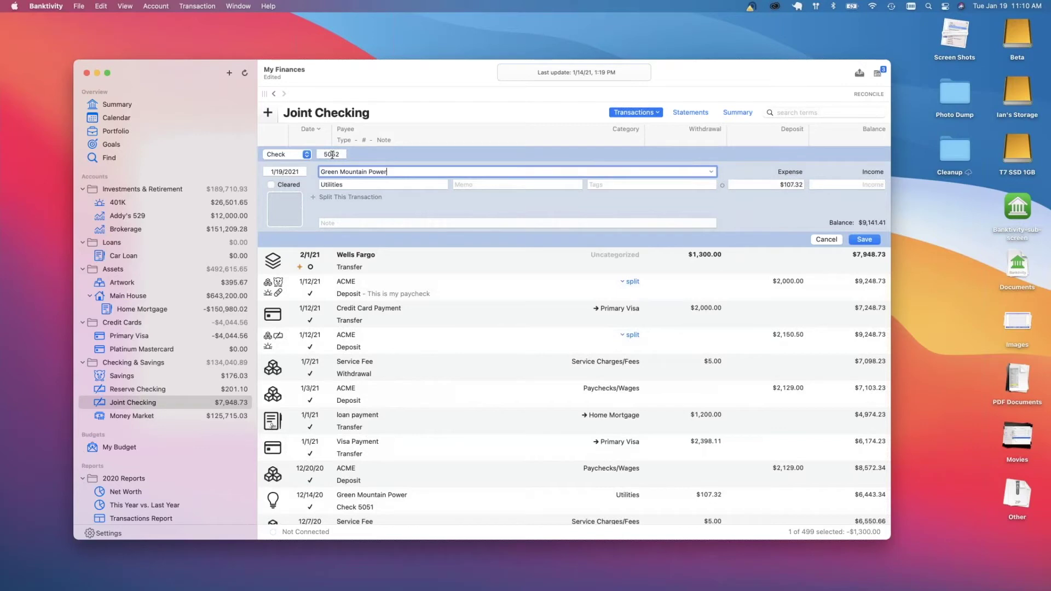
left_click(825, 240)
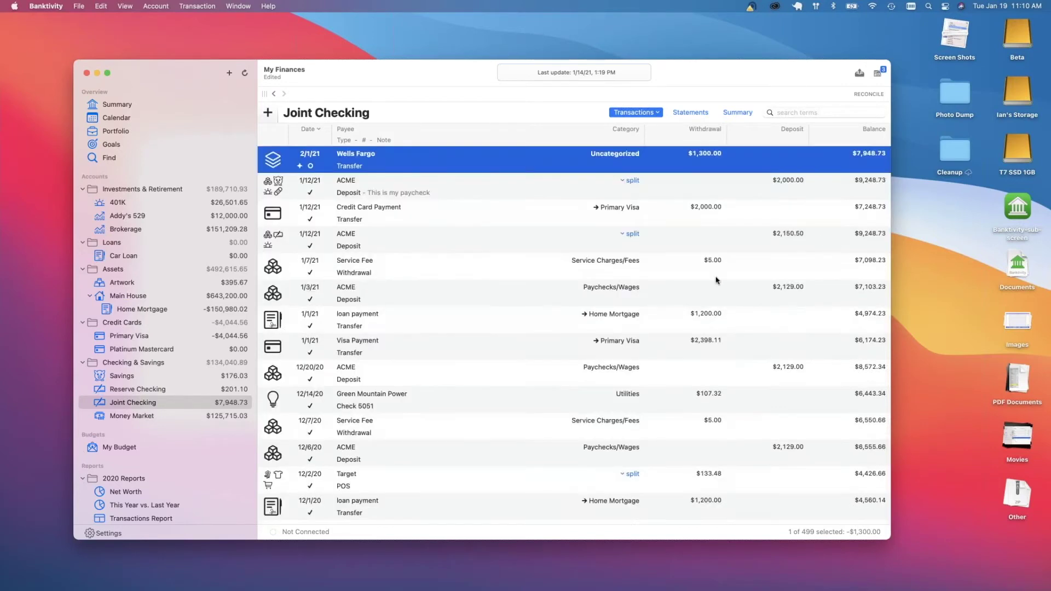
Open the Platinum Mastercard account and bring up Finder's Session 3 folder beside the Banktivity window
scroll(716, 281, "down", 1)
scroll(716, 281, "up", 1)
left_click(170, 350)
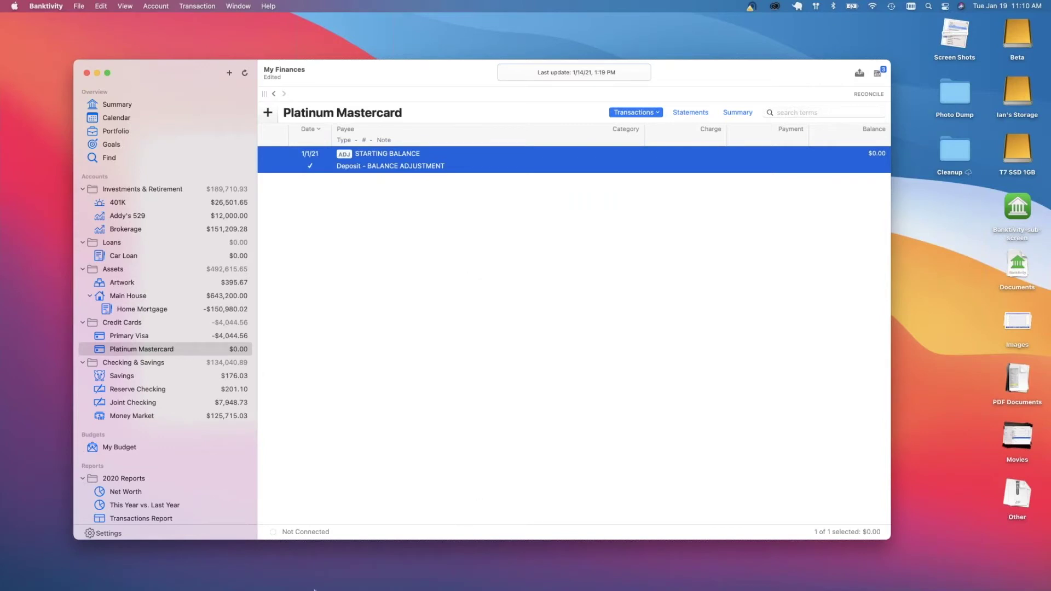
mouse_move(170, 573)
mouse_move(76, 573)
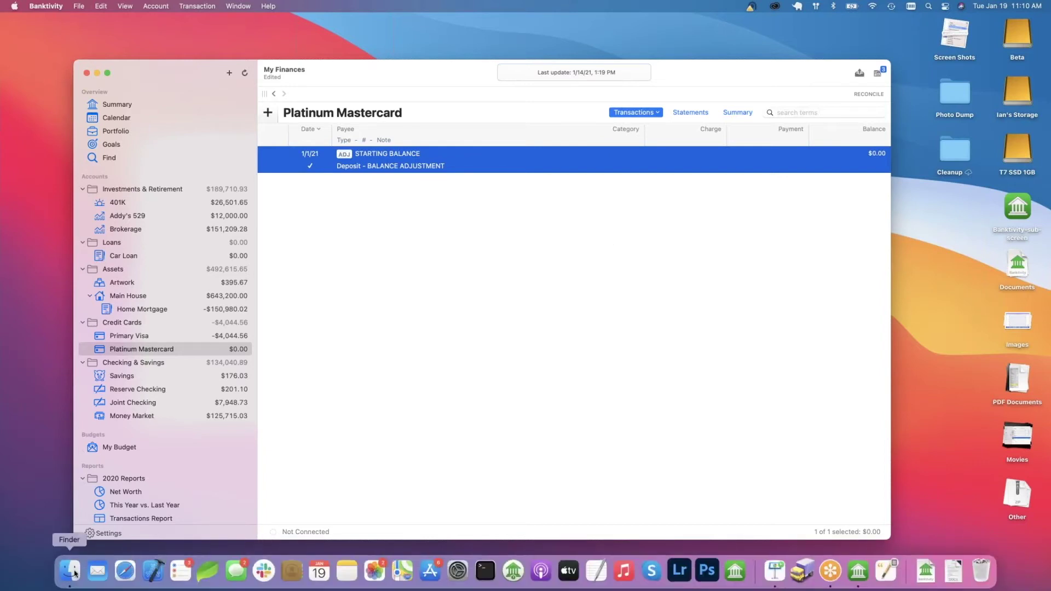
left_click(70, 571)
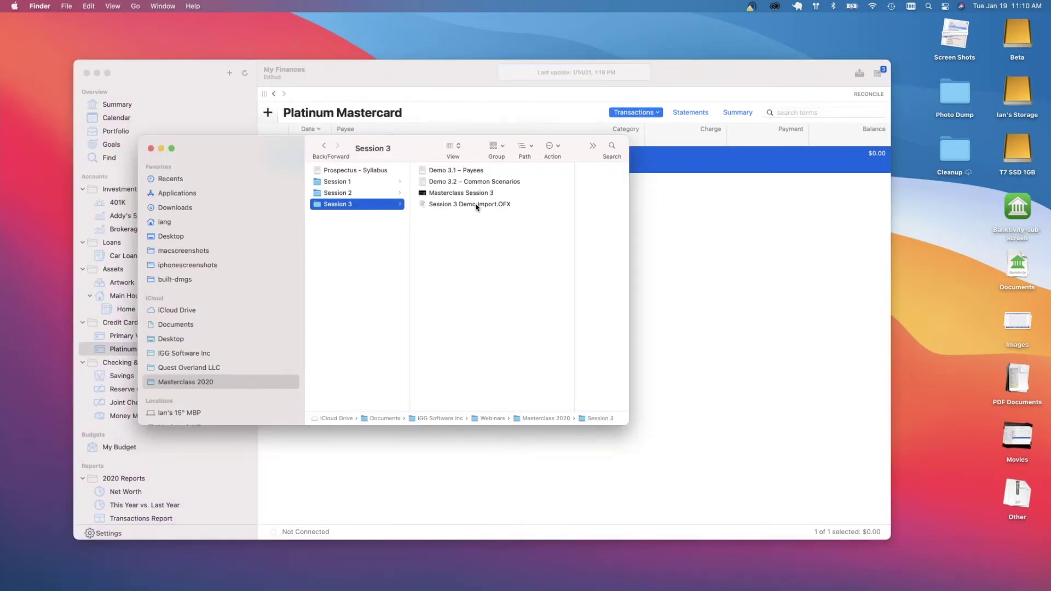
left_click_drag(492, 150, 935, 185)
left_click(896, 253)
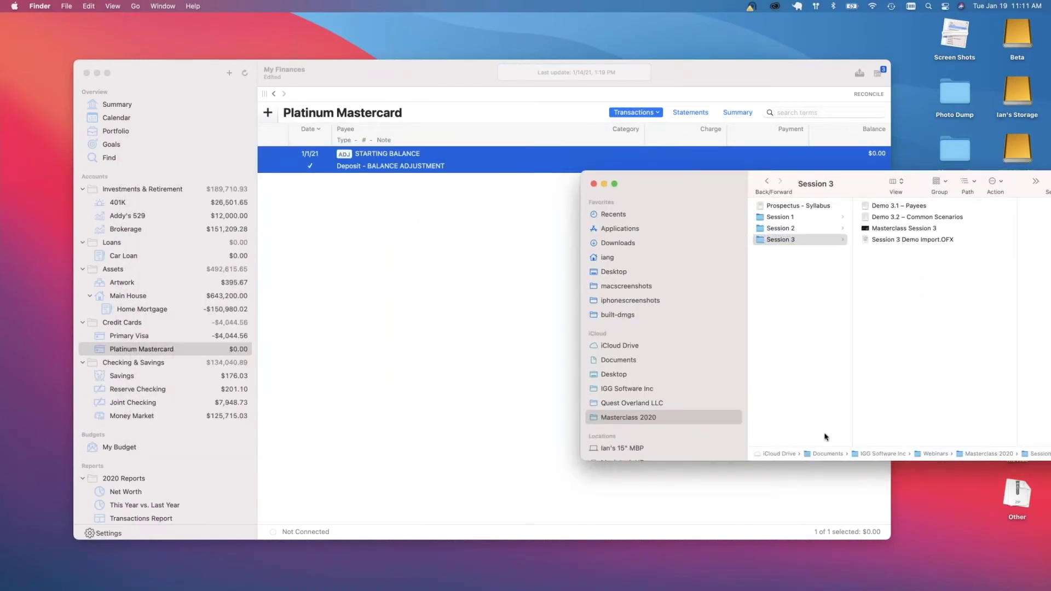
Import Session 3 Demo Import.OFX into the Platinum Mastercard account
left_click_drag(897, 240, 860, 572)
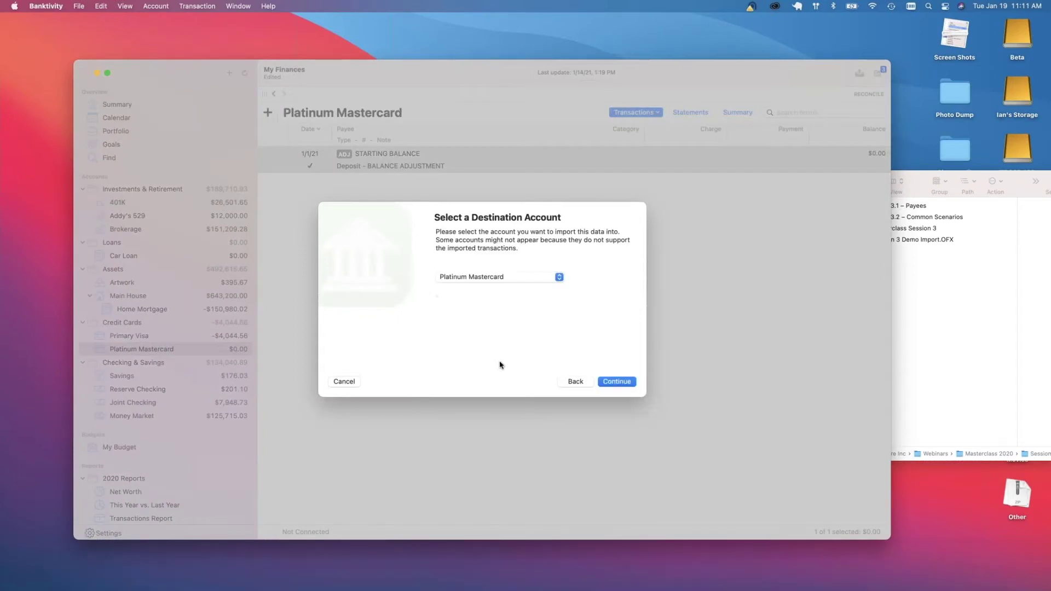
left_click(624, 382)
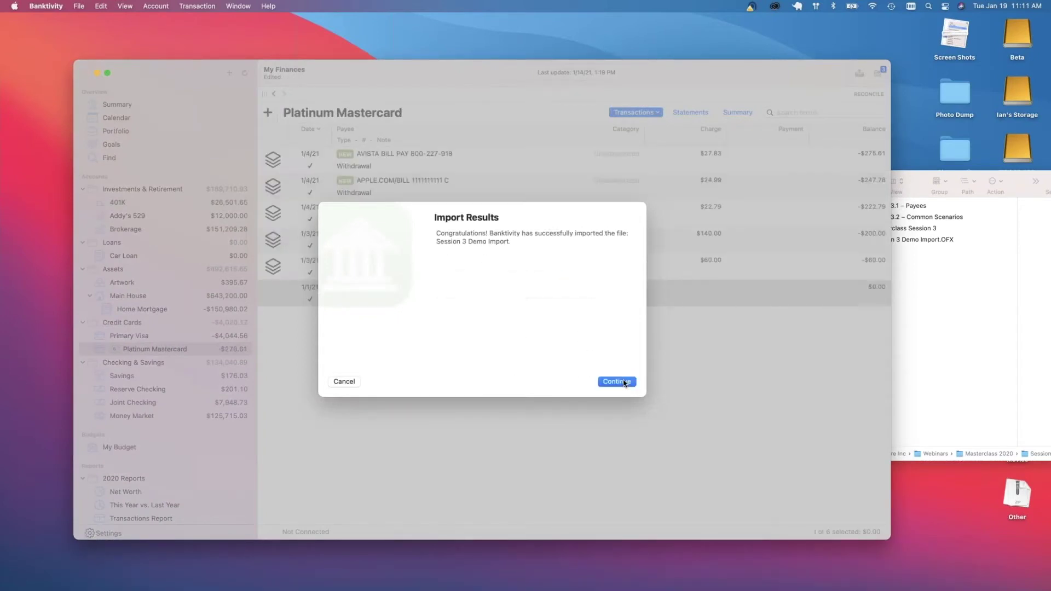
left_click(623, 382)
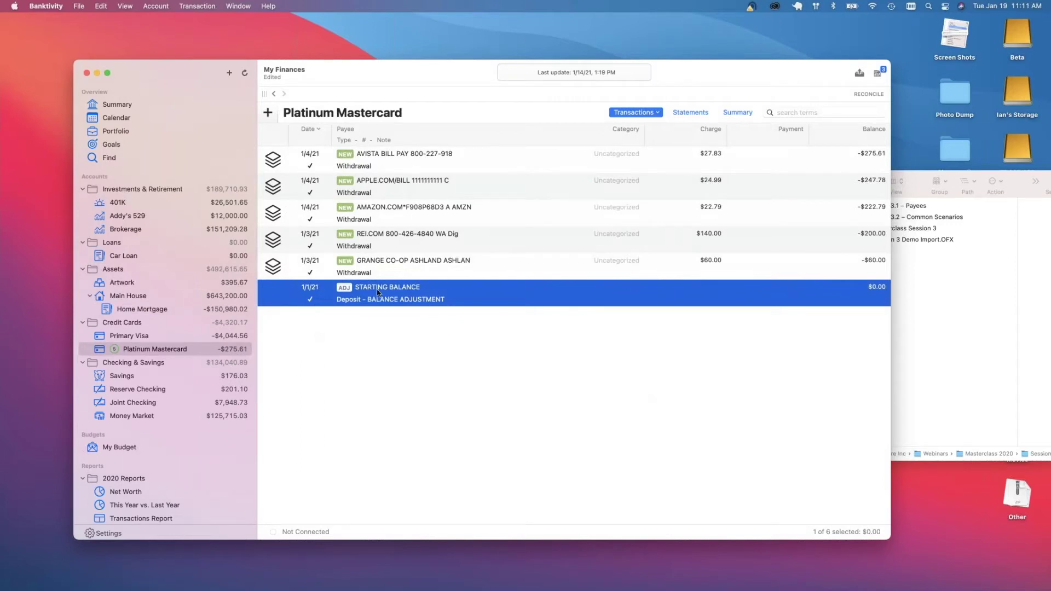
Rename the imported AVISTA BILL PAY payee to Avista, categorize it as Utilities and save it with an import rule
left_click(424, 163)
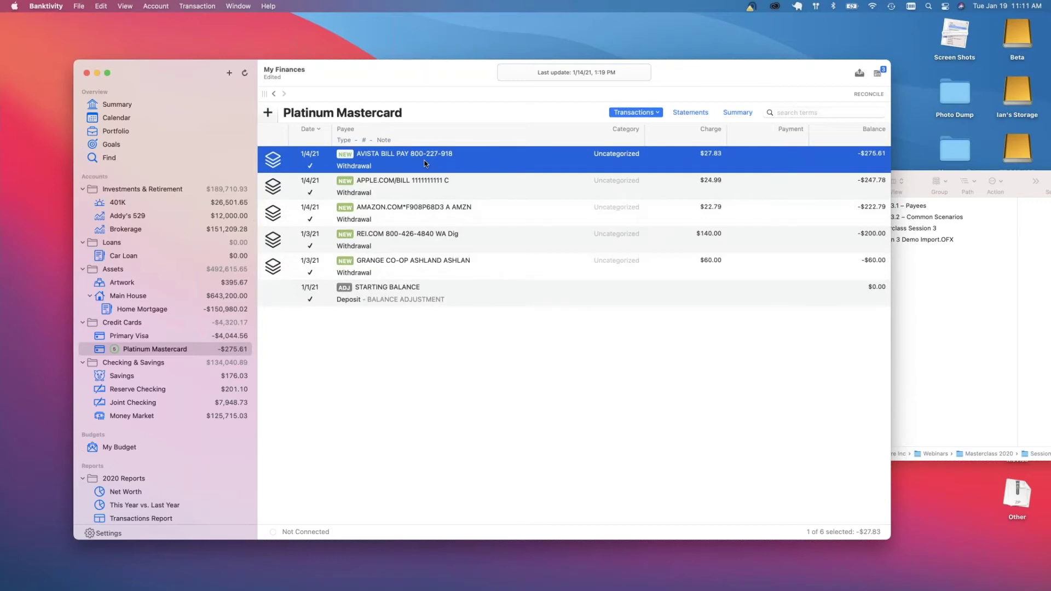
double_click(424, 163)
type("Avi")
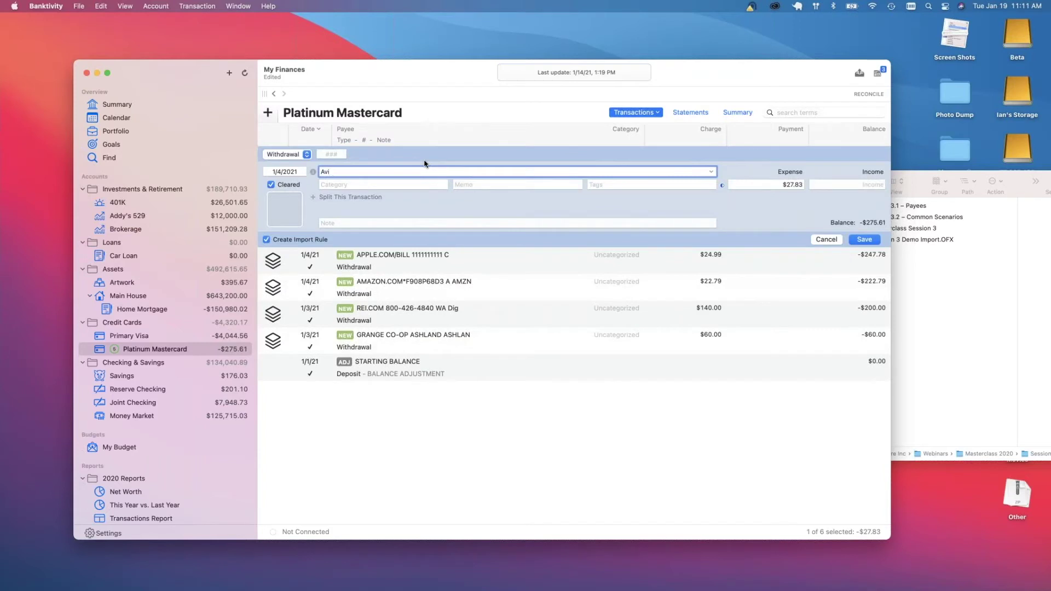
type("sta")
key("Tab")
type("U")
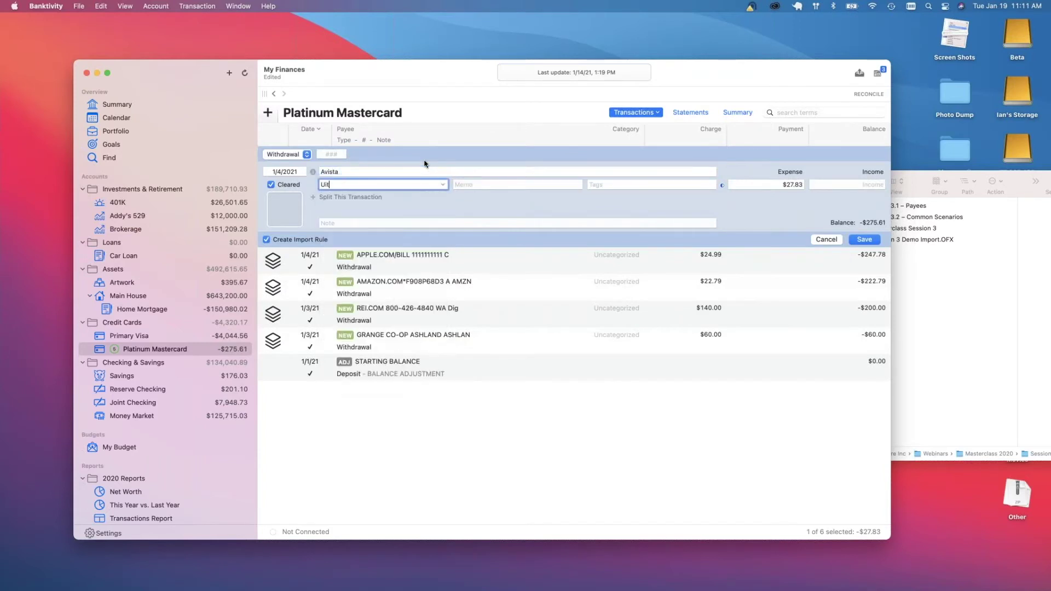
type("tilities")
key("Return")
key("Return")
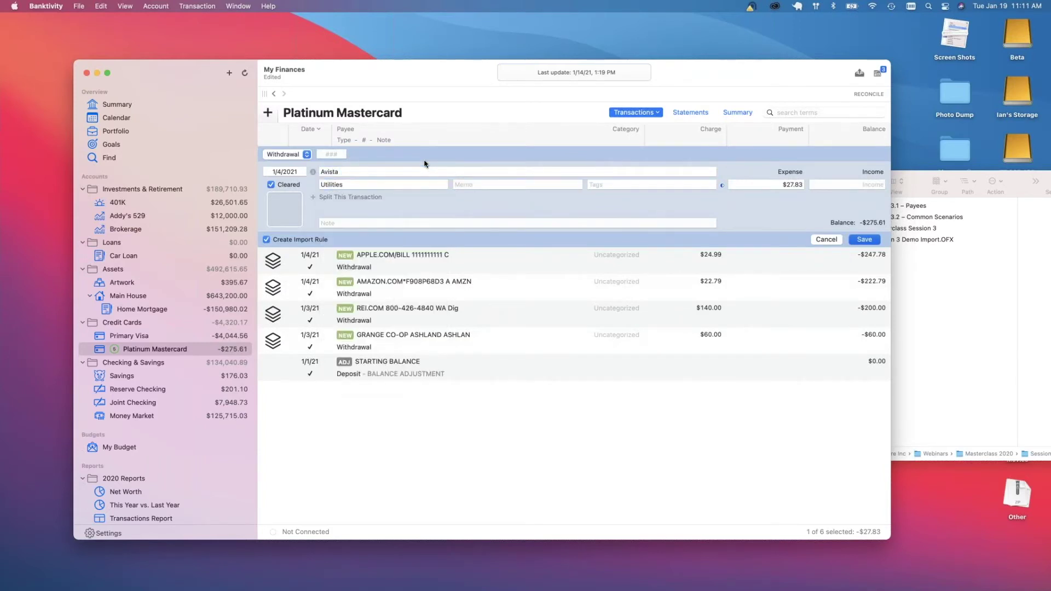
Rename the imported APPLE.COM/BILL payee to Apple, categorize it as Entertainment and save it with an import rule
key("Down")
key("Return")
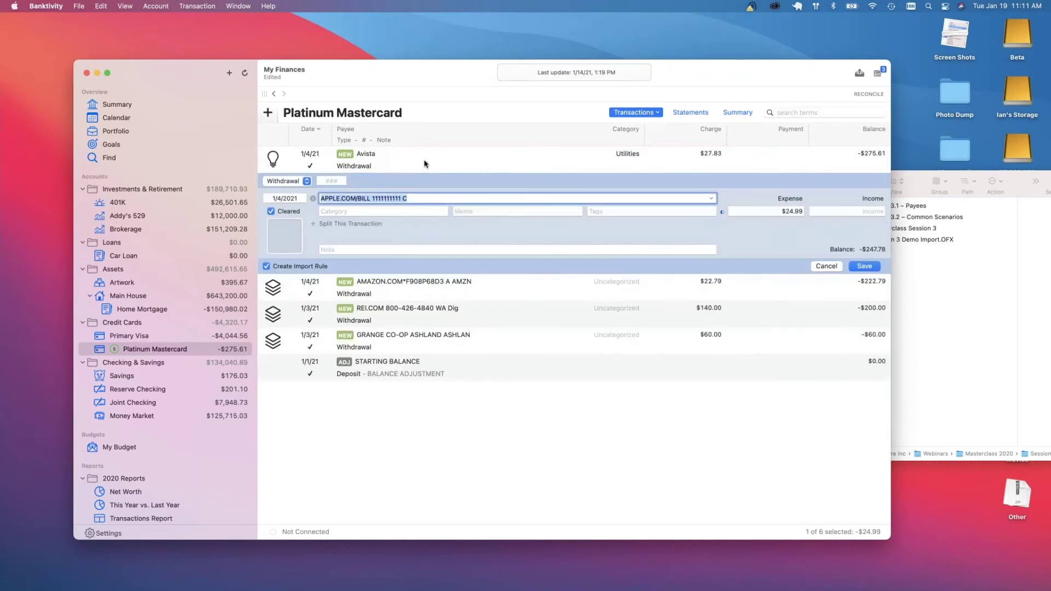
type("Apple")
key("Tab")
type("Entertainment")
key("Return")
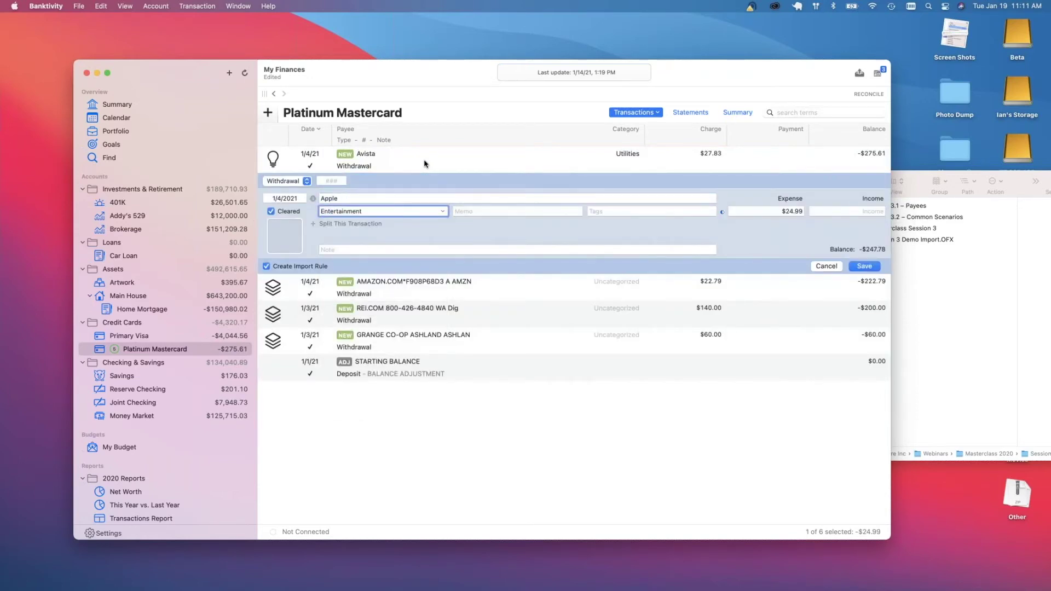
key("Return")
Rename the imported AMAZON.COM payee to Amazon, categorize it as Household and save it with an import rule
key("Down")
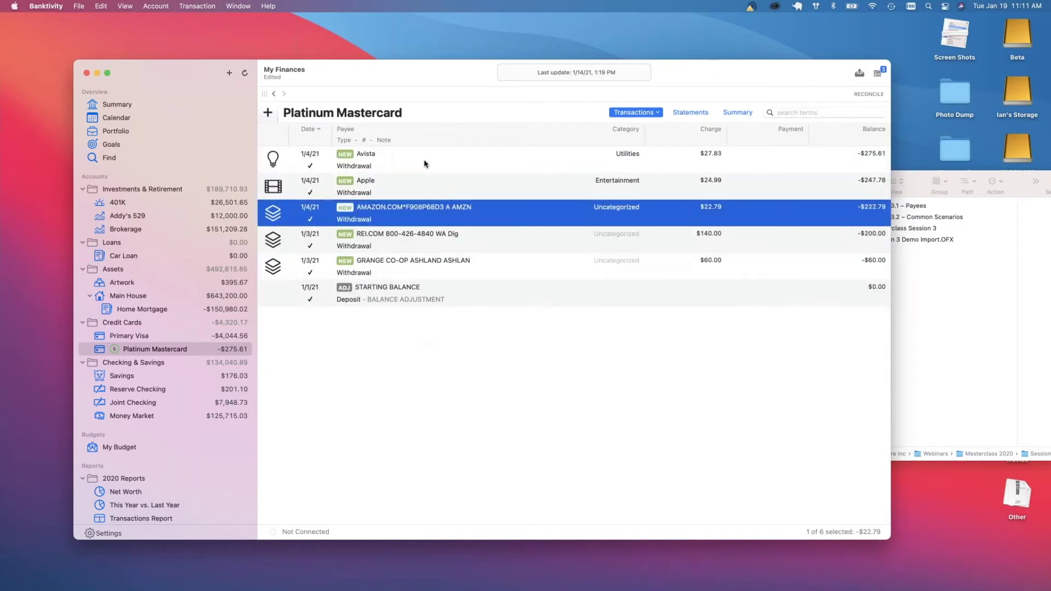
key("Return")
type("Amaz")
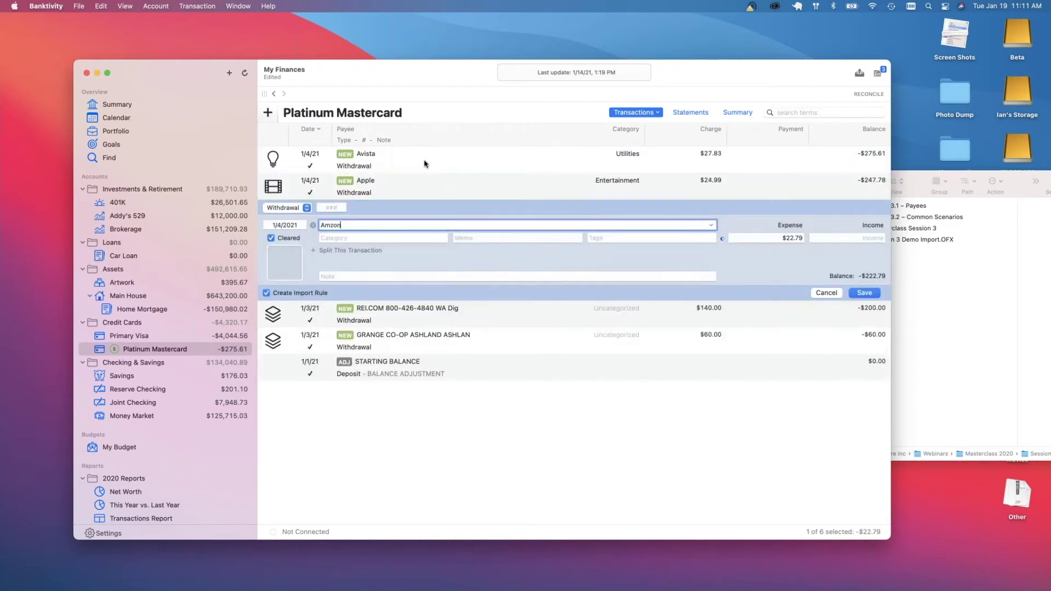
type("on")
key("BackSpace")
key("Tab")
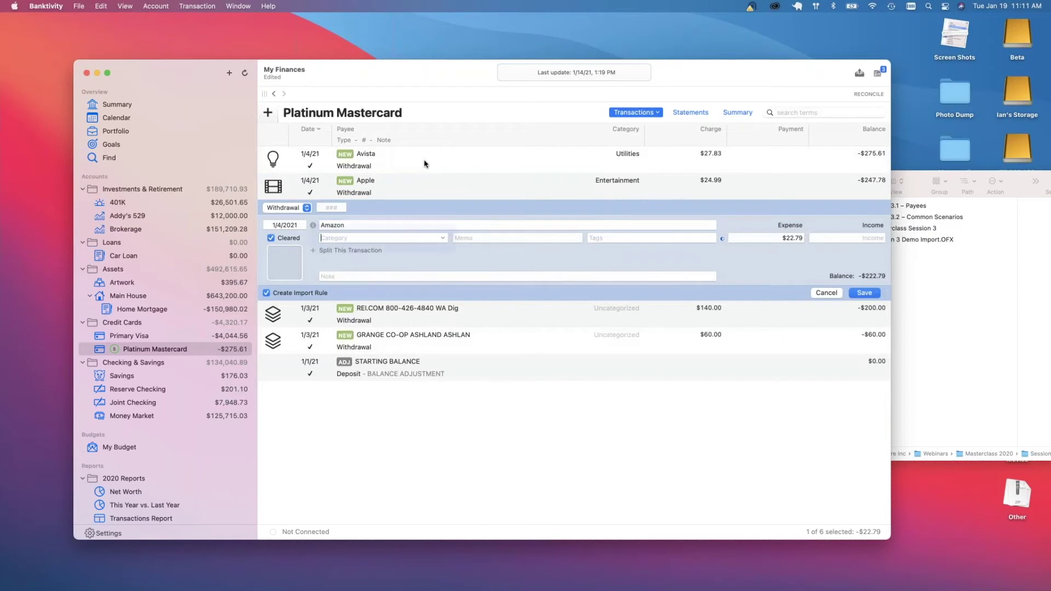
type("Household")
key("Return")
key("Return")
Rename the imported REI.COM payee to REI, categorize it as Clothing/Shoes and save it without an import rule
key("Down")
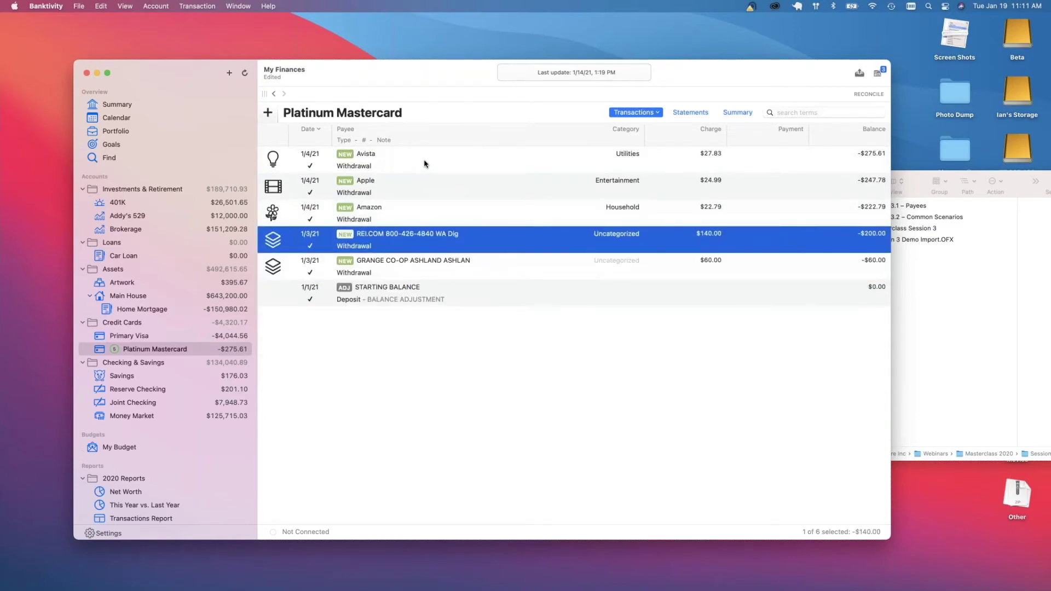
key("Return")
type("REI")
key("Tab")
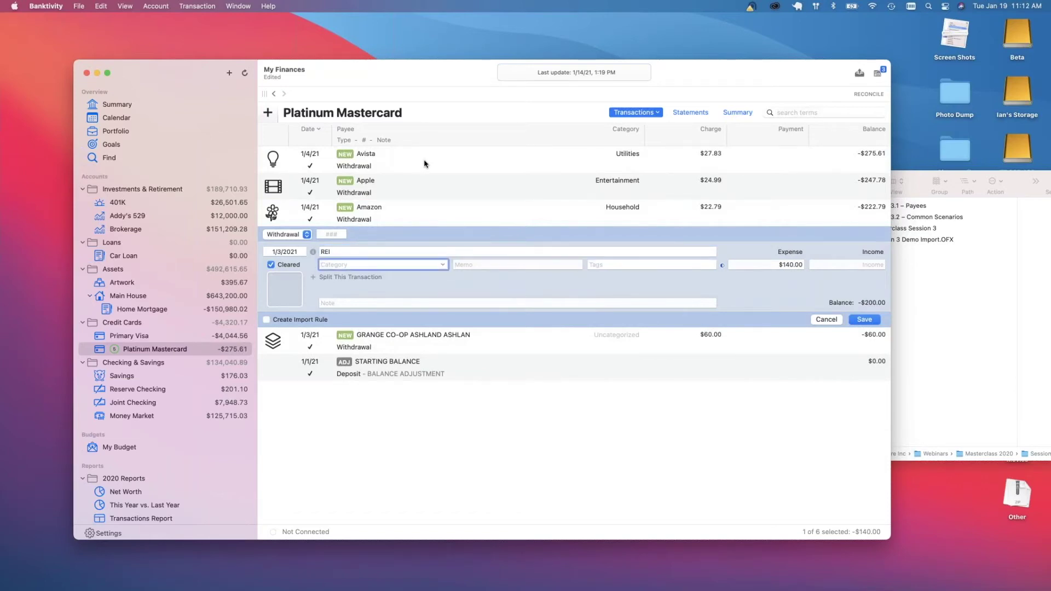
type("Clothing/Shoes")
key("Return")
key("Return")
Rename the imported GRANGE CO-OP payee to Grange Co Op, categorize it as Pets/Pet Care and save it with an import rule
key("Down")
key("Return")
type("Gra")
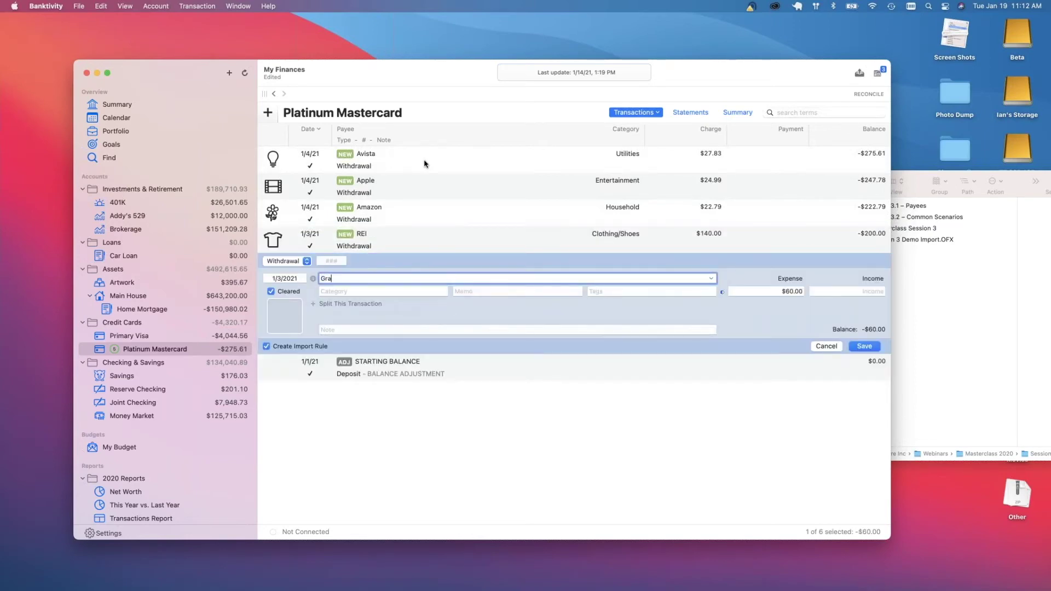
type("nge Co Op")
key("Tab")
type("pe")
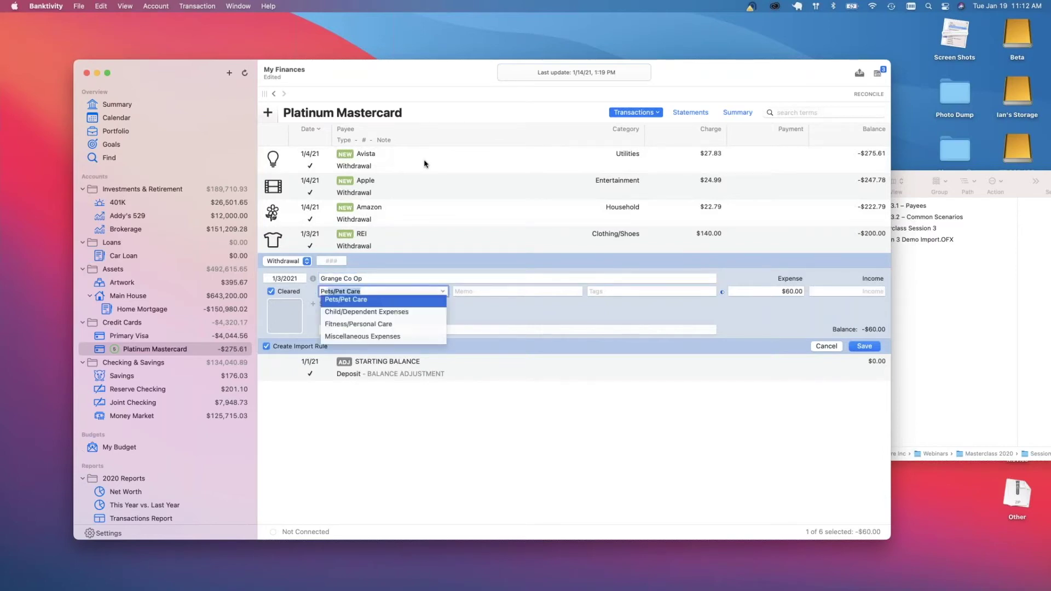
key("Return")
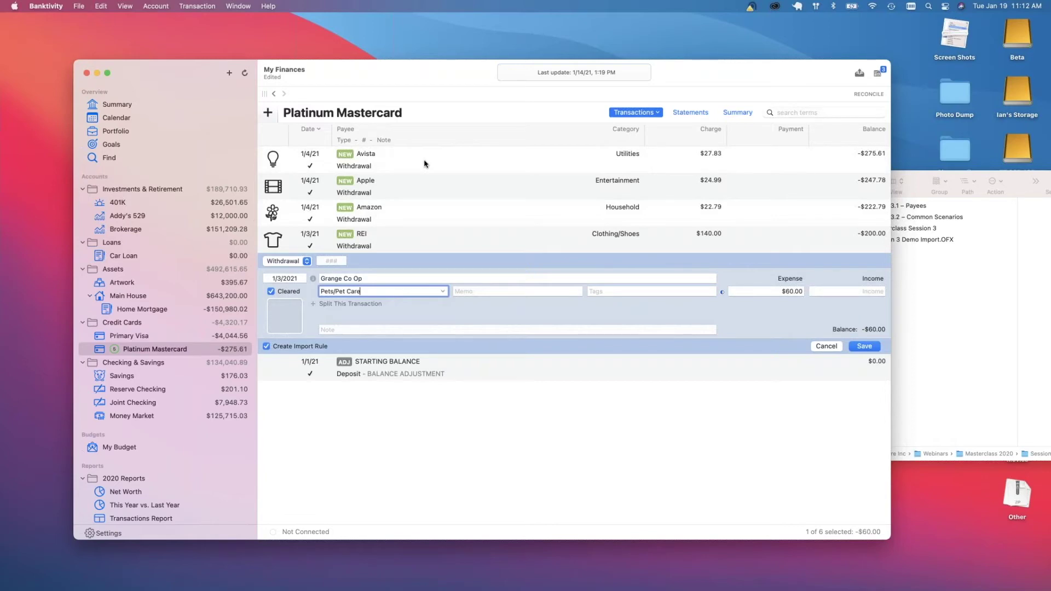
key("Return")
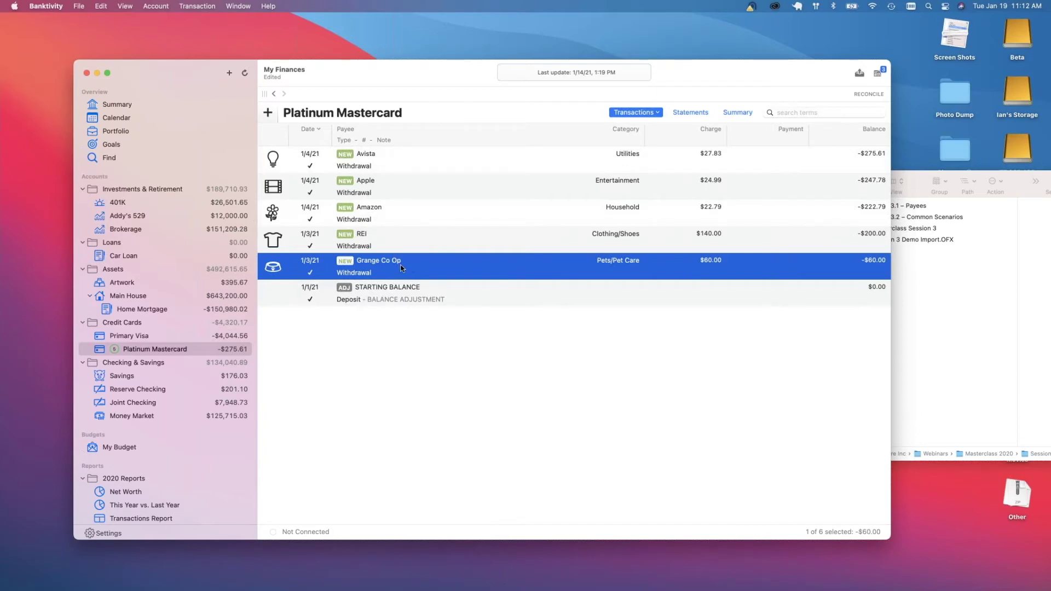
Reopen the Grange Co Op transaction, view the available transaction types and close the entry
double_click(321, 255)
left_click(268, 262)
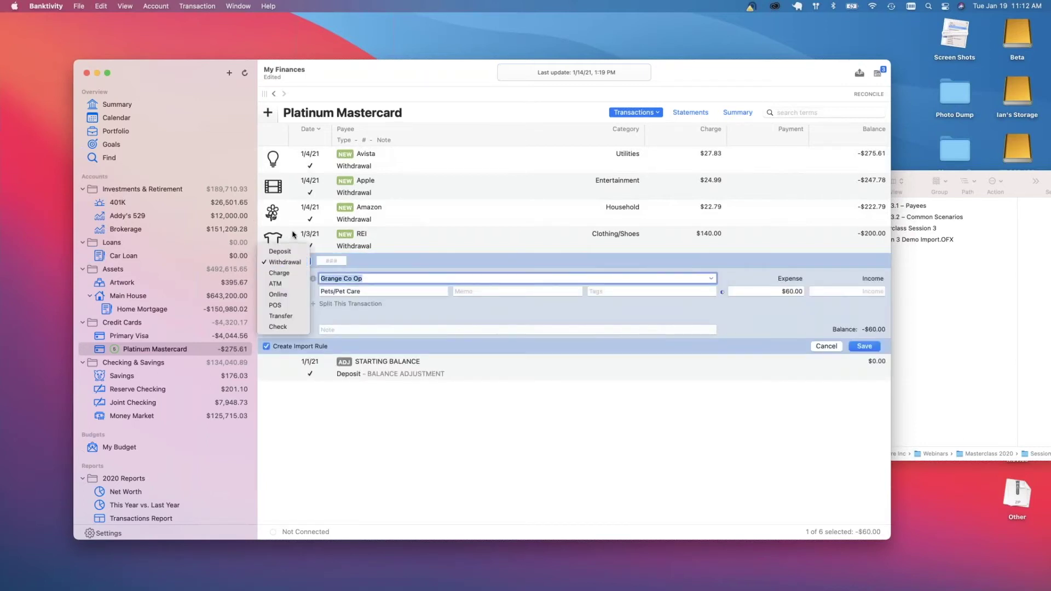
left_click(431, 256)
left_click(864, 347)
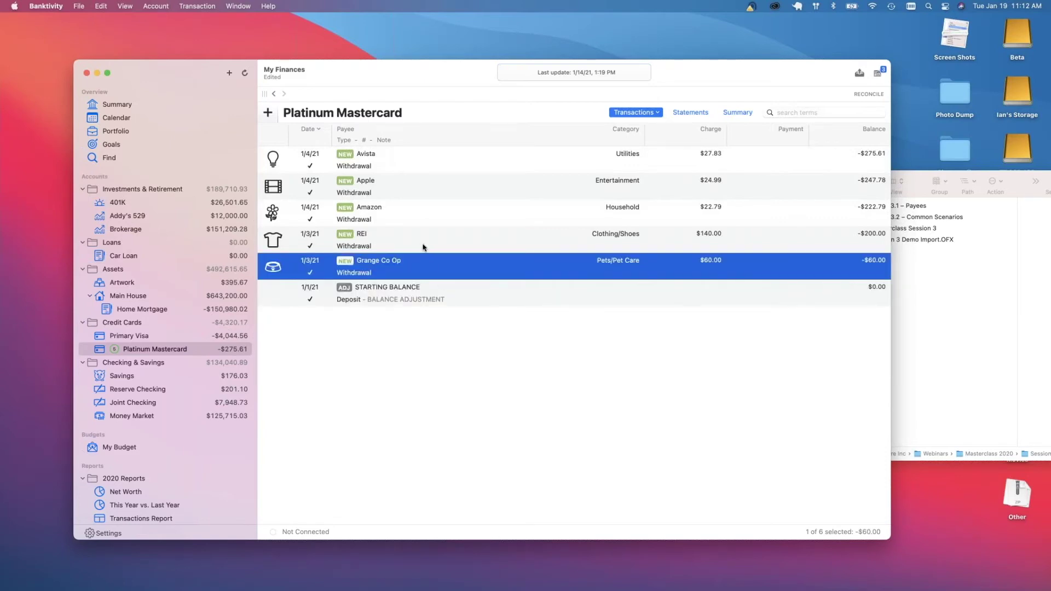
Permanently delete the five imported transactions from Avista through Grange Co Op in Platinum Mastercard
left_click(370, 167, "shift")
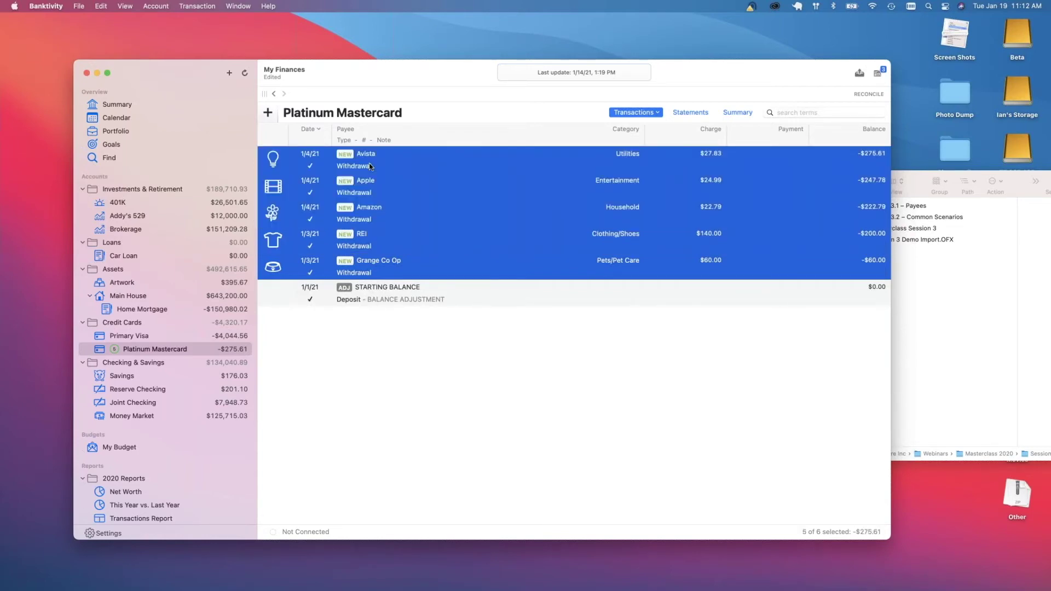
key("Delete")
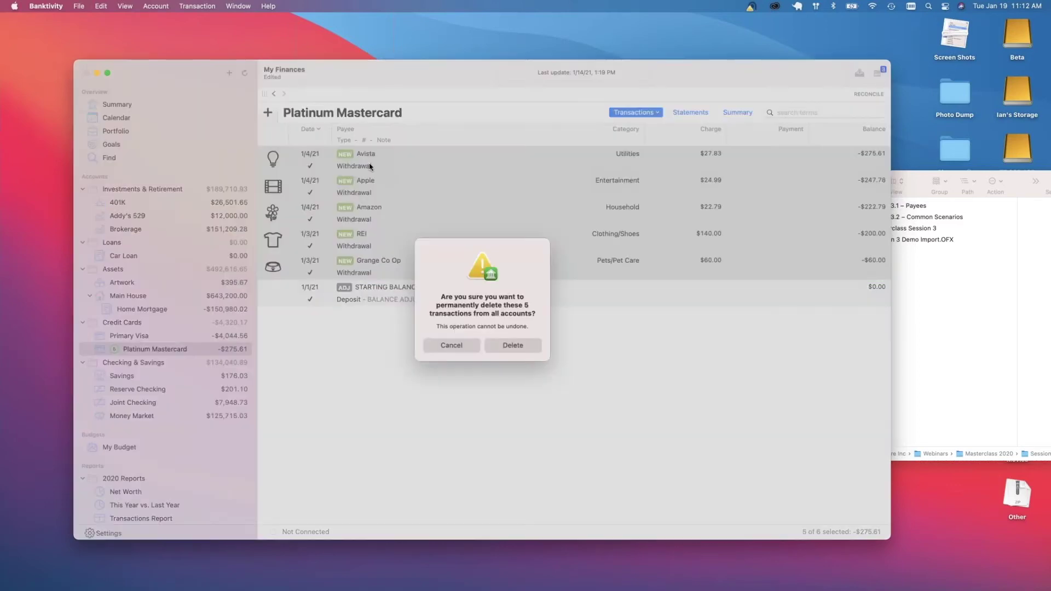
left_click(513, 345)
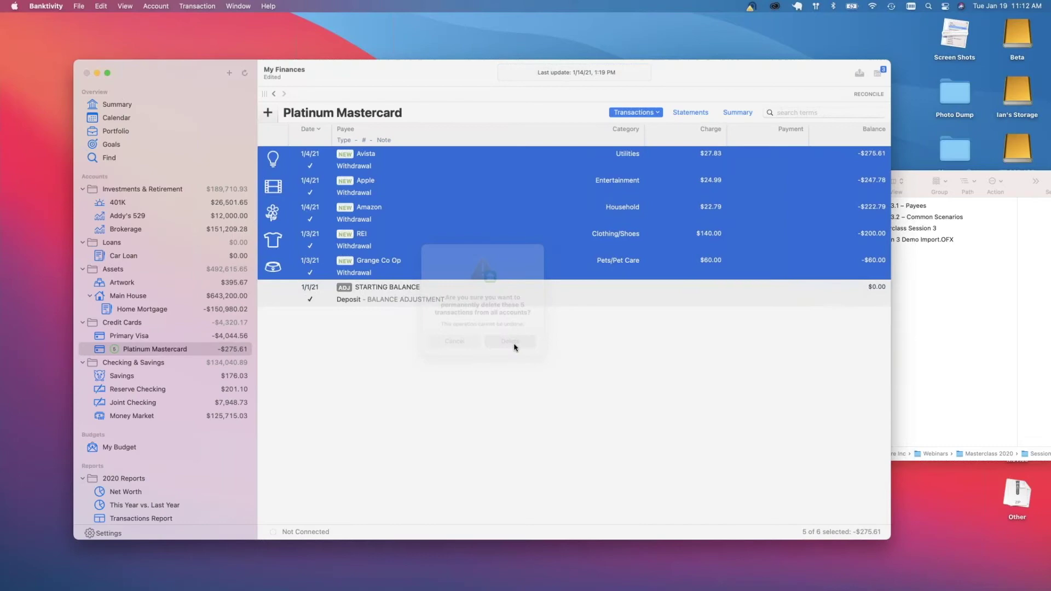
Import Session 3 Demo Import.OFX from Finder's Session 3 folder into Banktivity again
key("super+Tab")
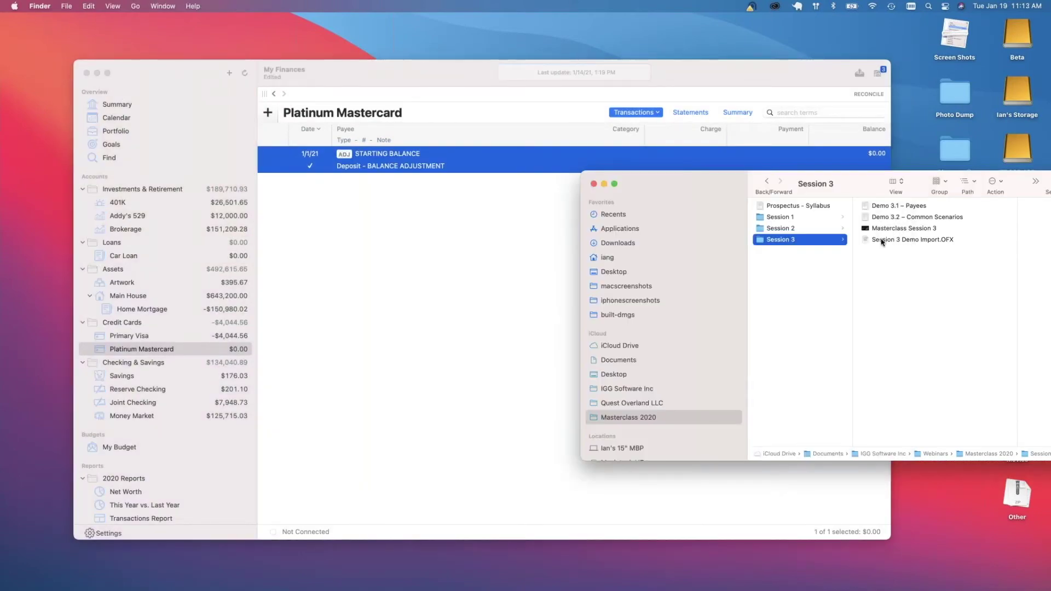
left_click(881, 242)
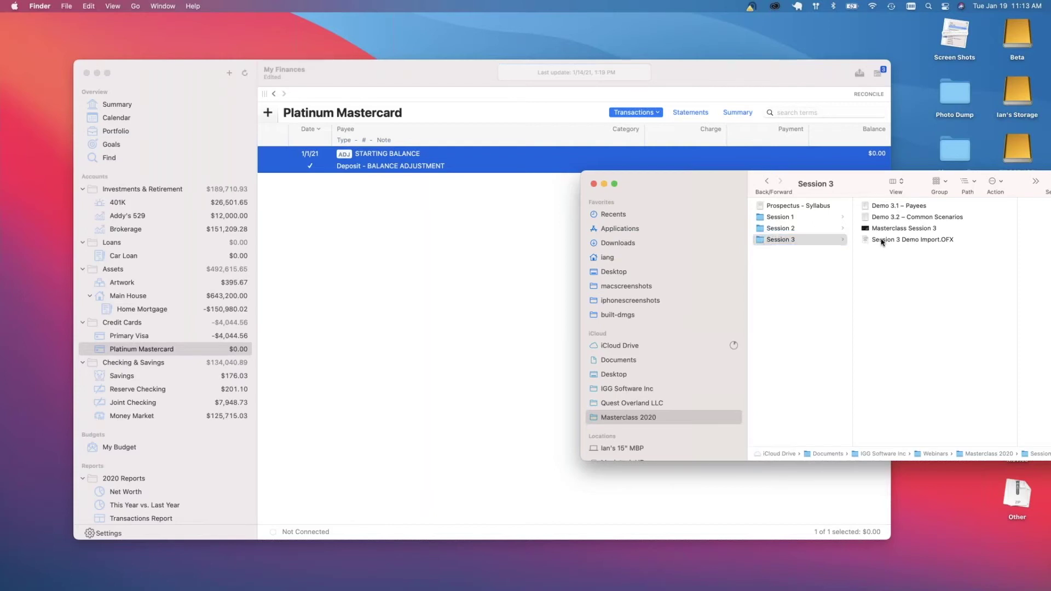
left_click_drag(881, 242, 858, 576)
left_click(614, 380)
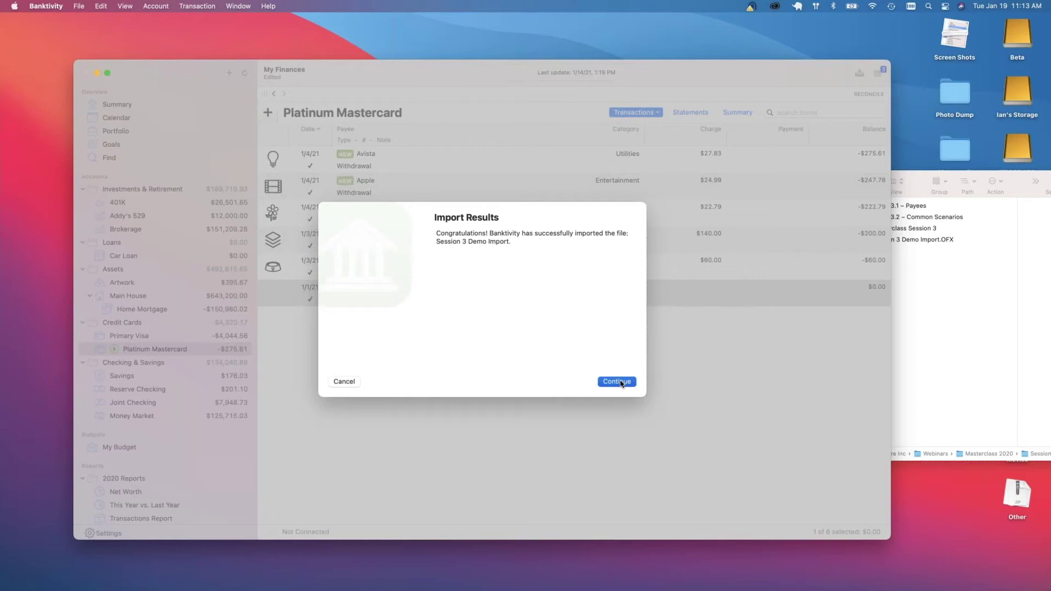
left_click(617, 382)
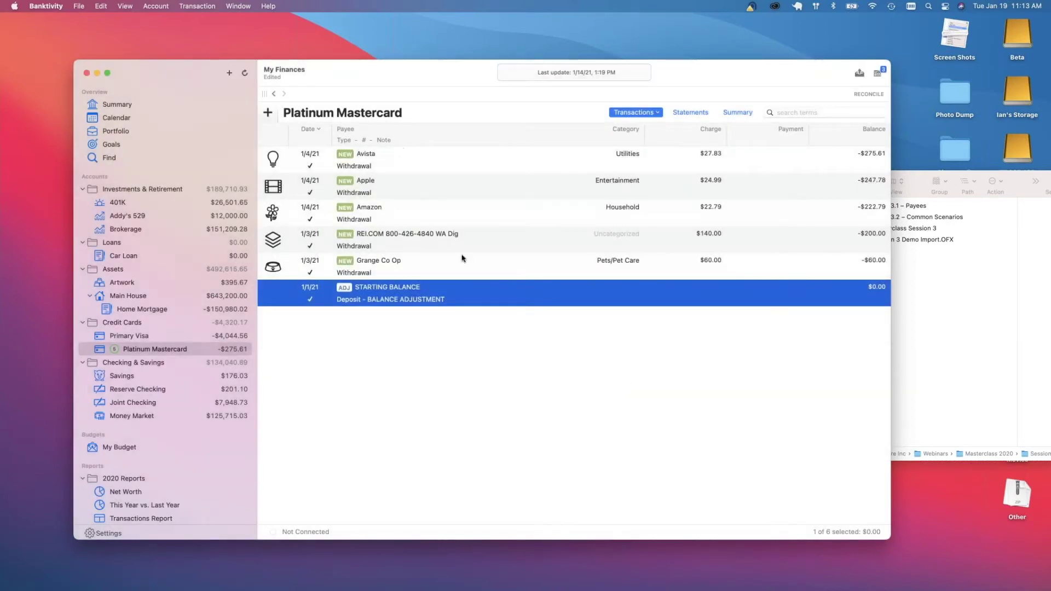
Rename the reimported REI.COM payee to REI with the Clothing/Shoes category and save the transaction
left_click(384, 248)
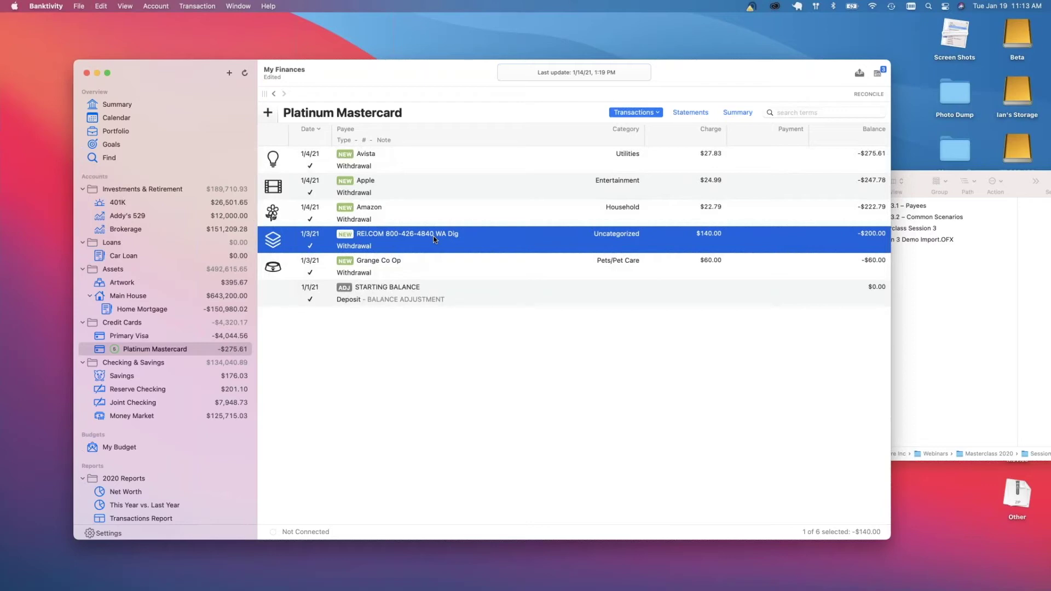
double_click(433, 239)
type("REI")
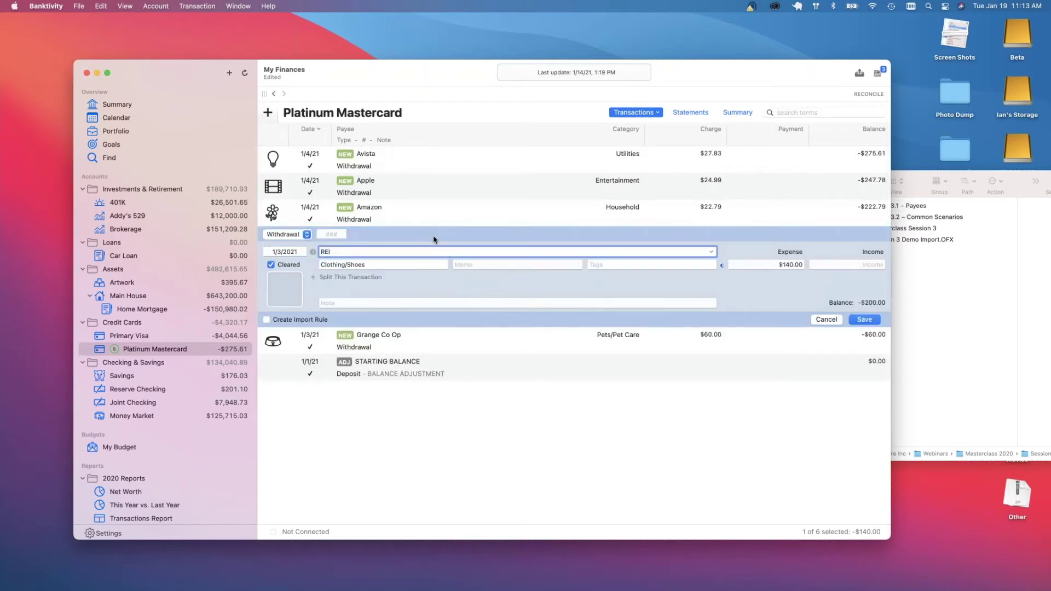
key("Return")
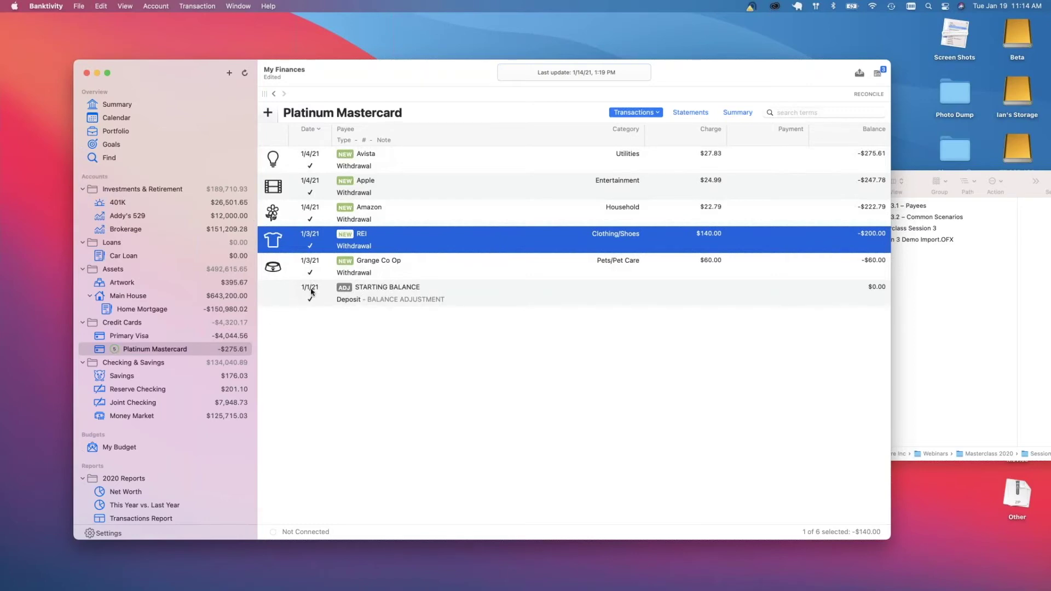
left_click(412, 262)
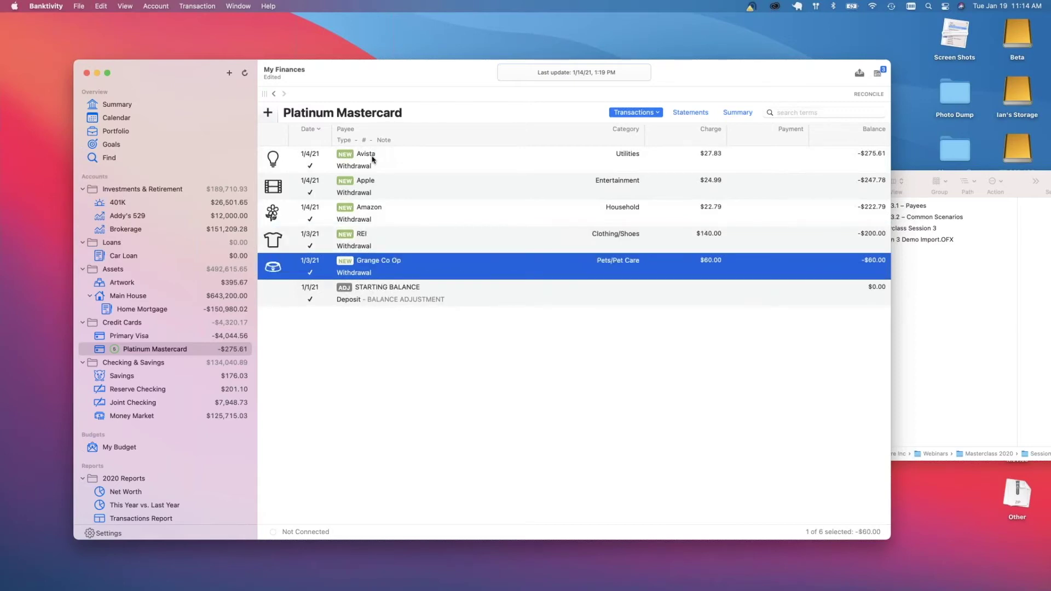
left_click(372, 159, "shift")
left_click(433, 246)
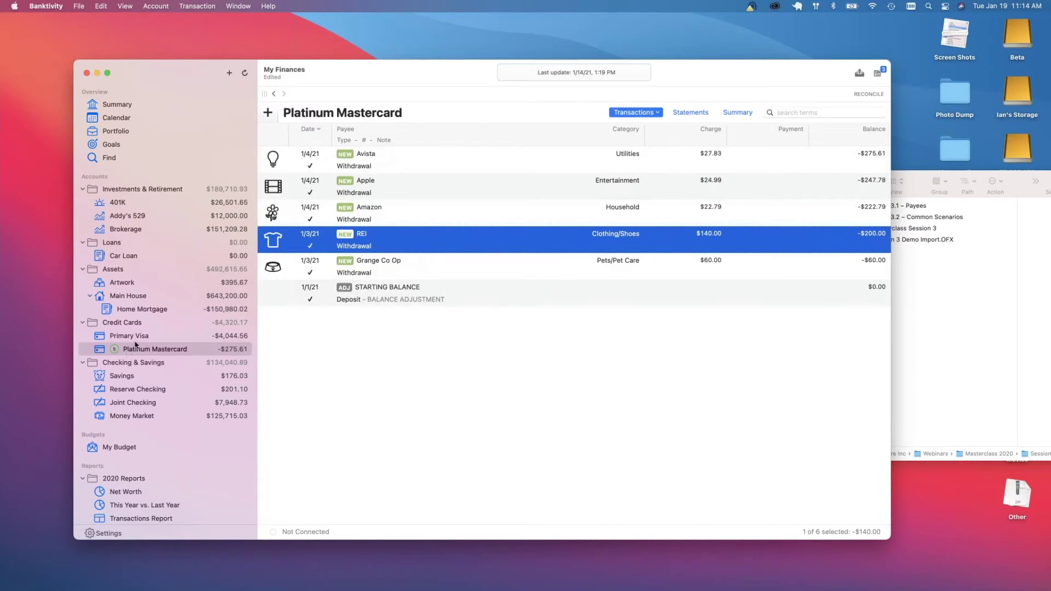
left_click(244, 73)
left_click(415, 258)
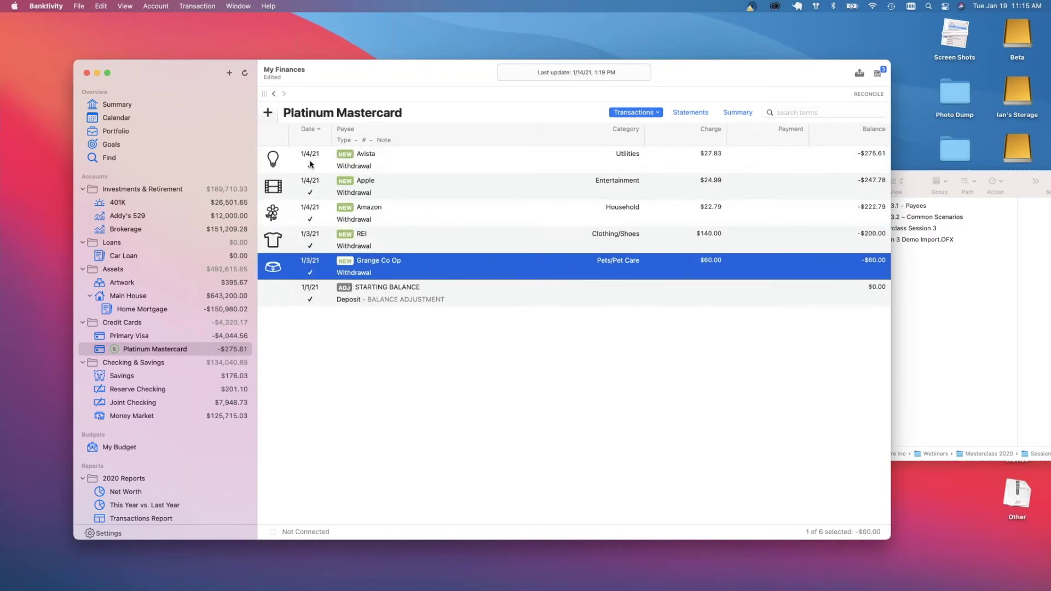
left_click(309, 192)
left_click(308, 167)
key("super+Tab")
key("super+Tab")
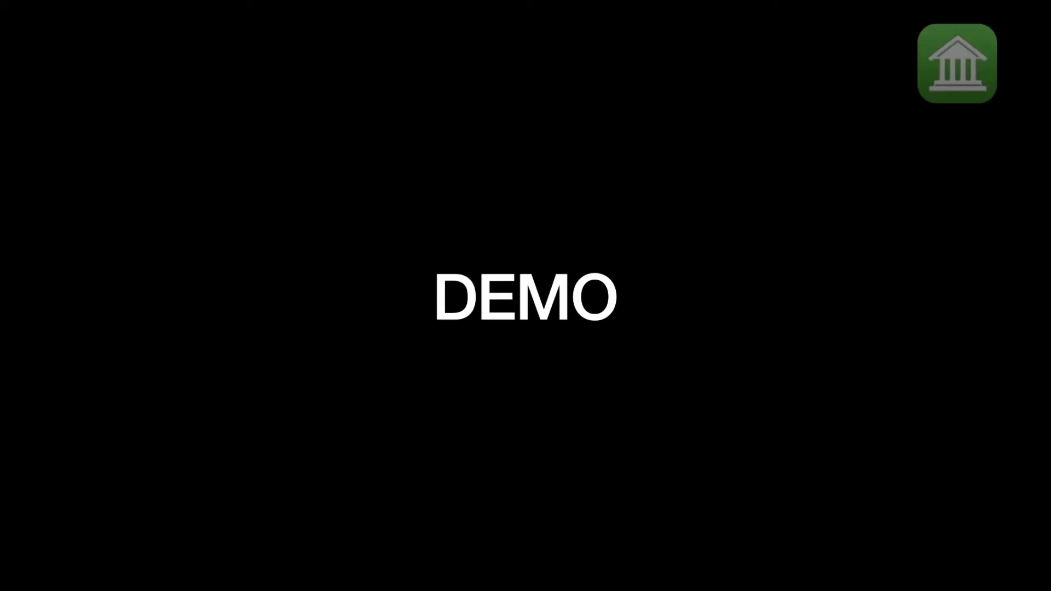
key("Right")
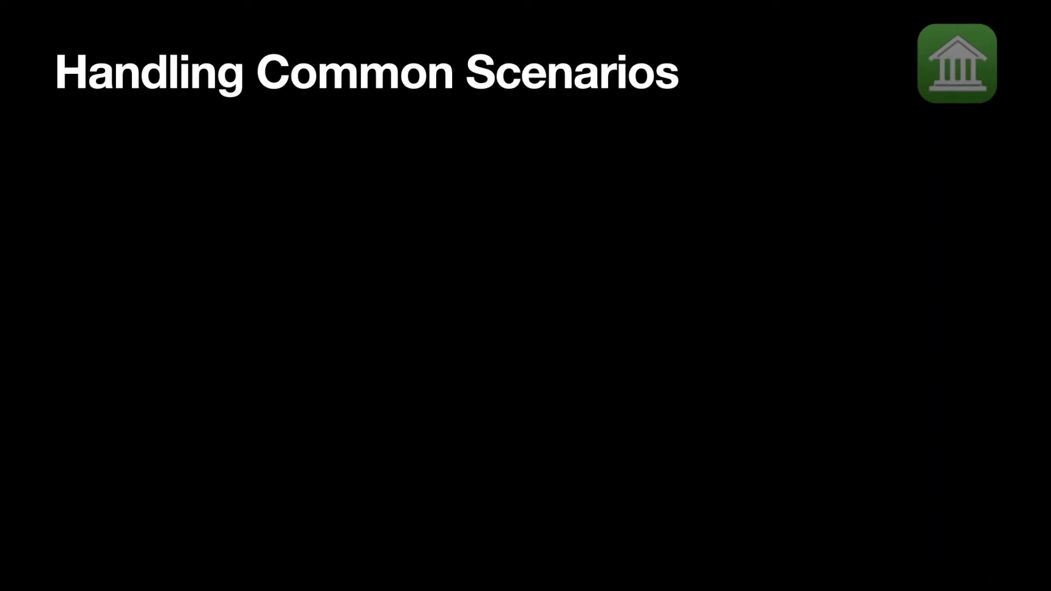
key("Right")
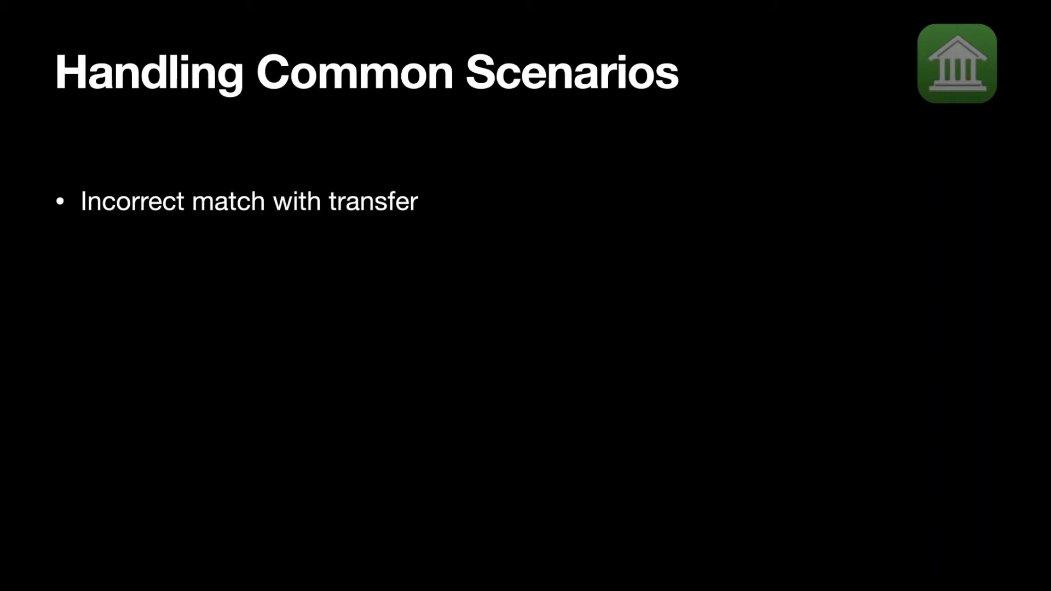
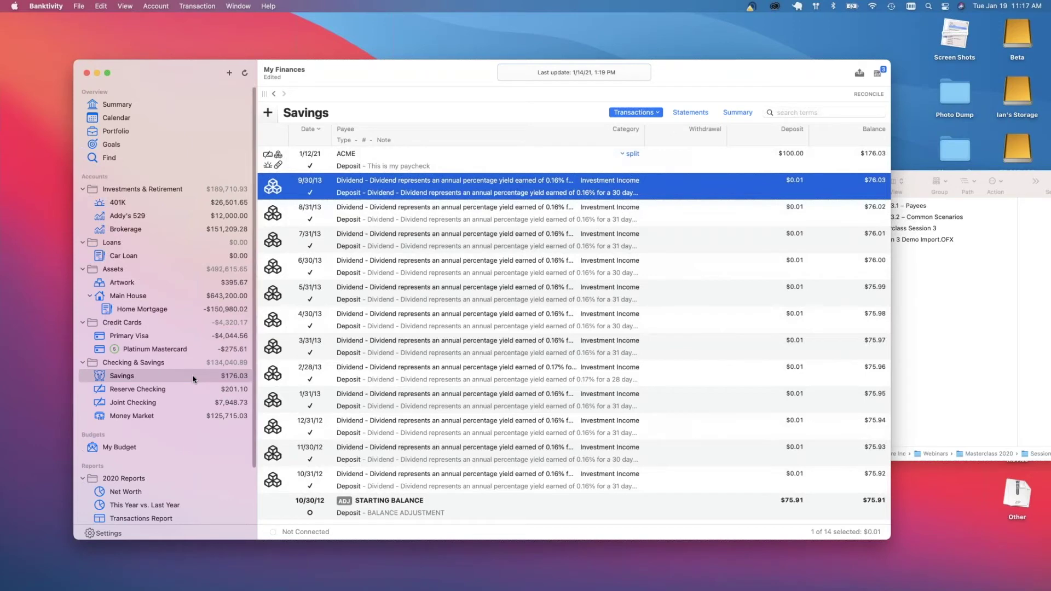
Start a Transfer transaction in the Joint Checking account with the payee Transfer to Savings
left_click(162, 402)
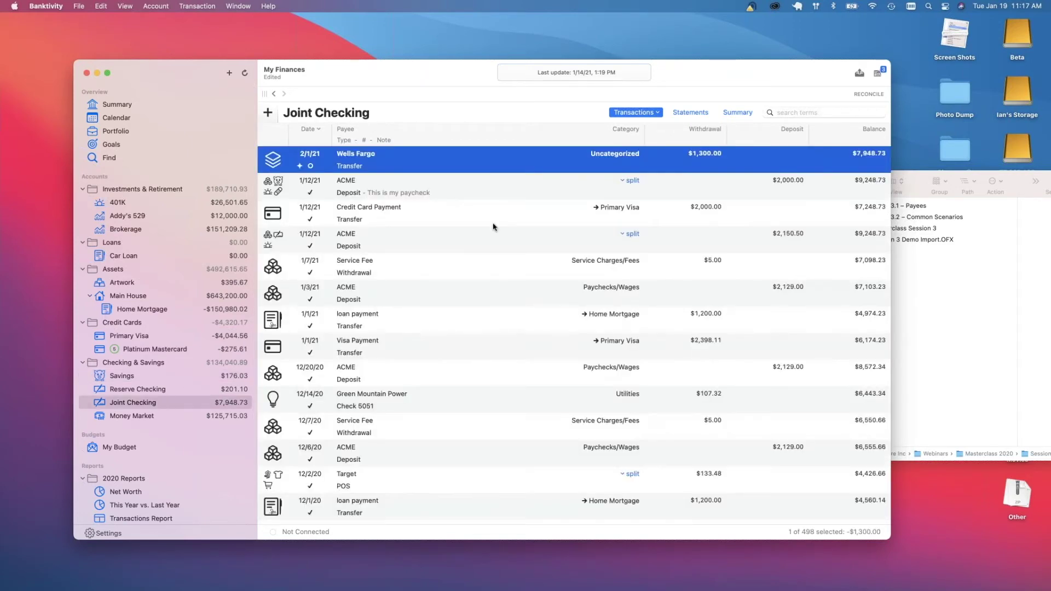
left_click(268, 114)
left_click(284, 155)
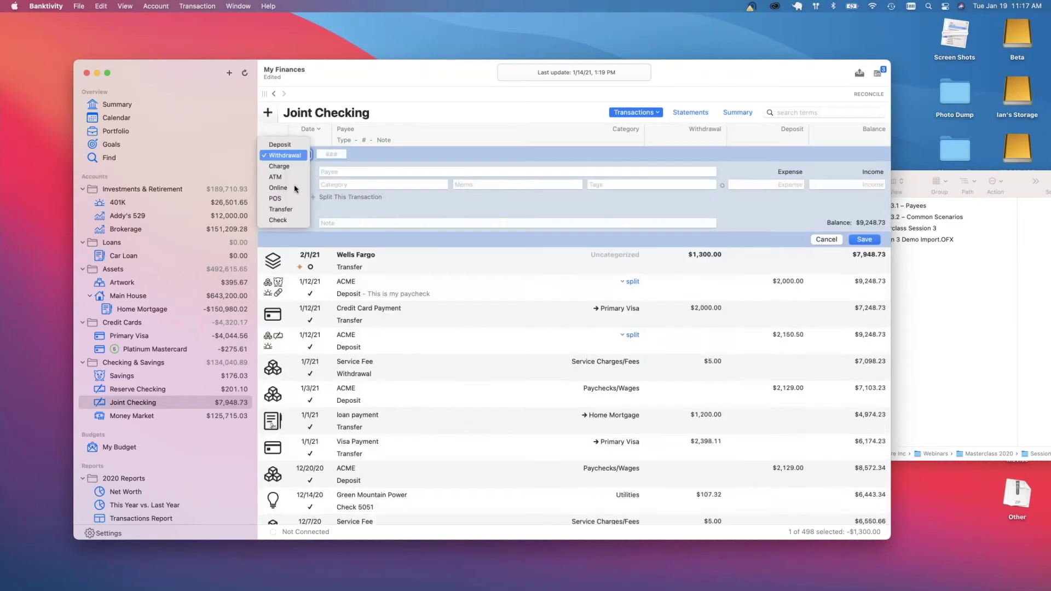
left_click(296, 210)
left_click(334, 172)
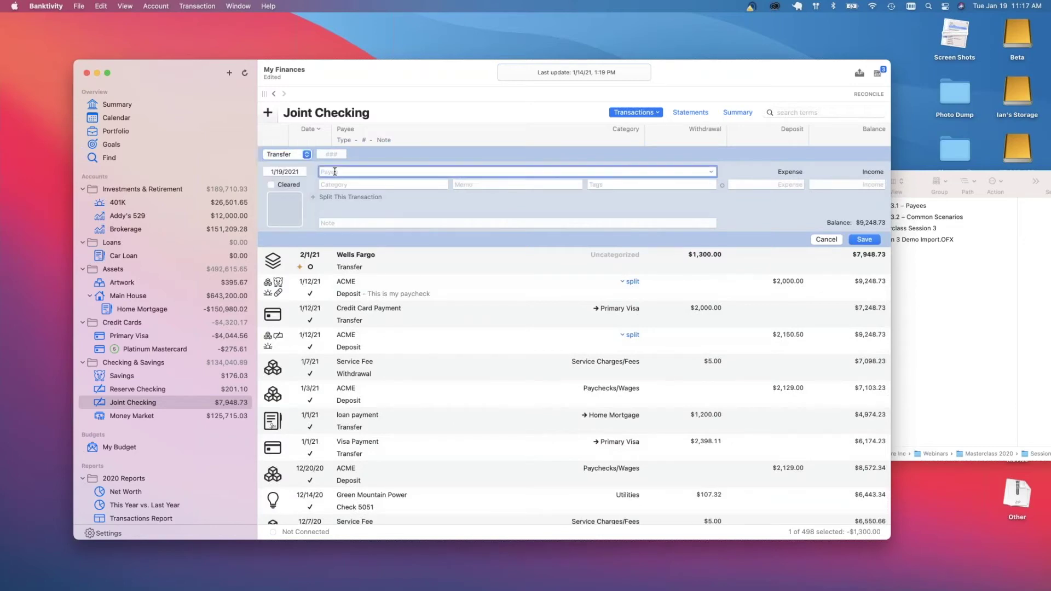
type("Transfer to ")
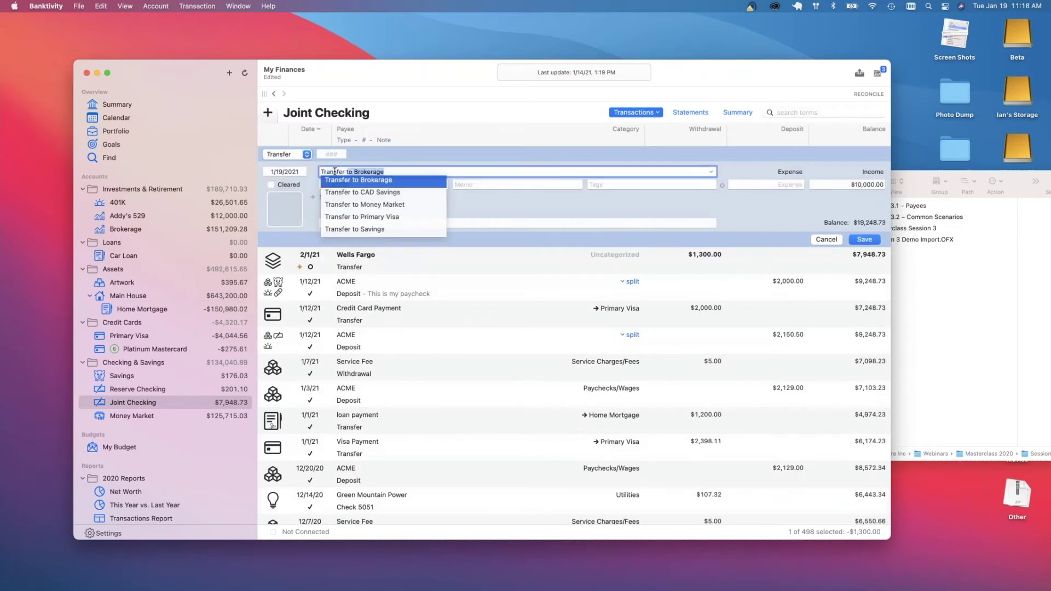
type("Savings")
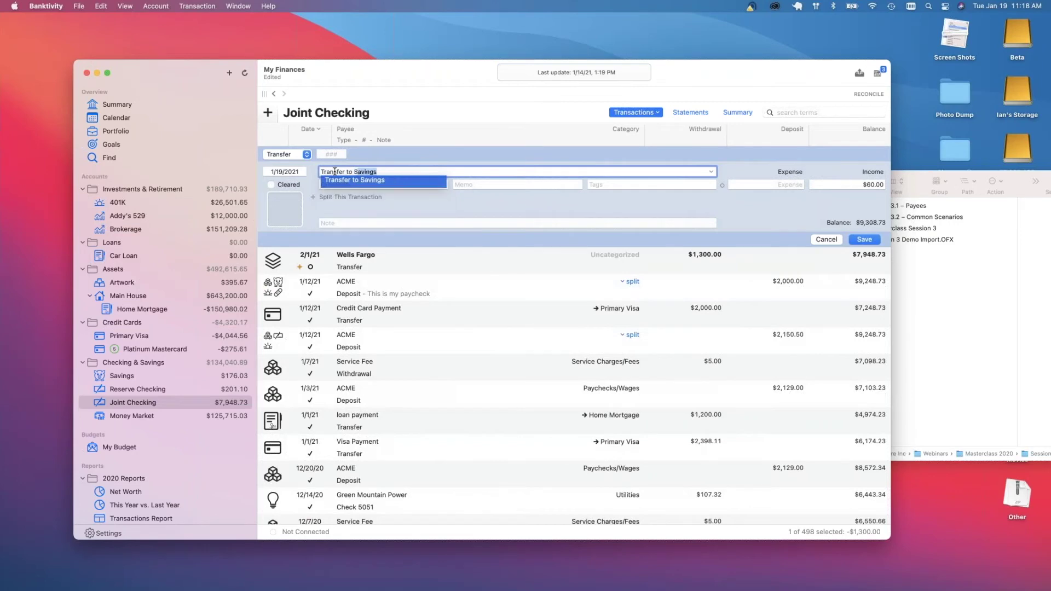
key("Return")
key("Tab")
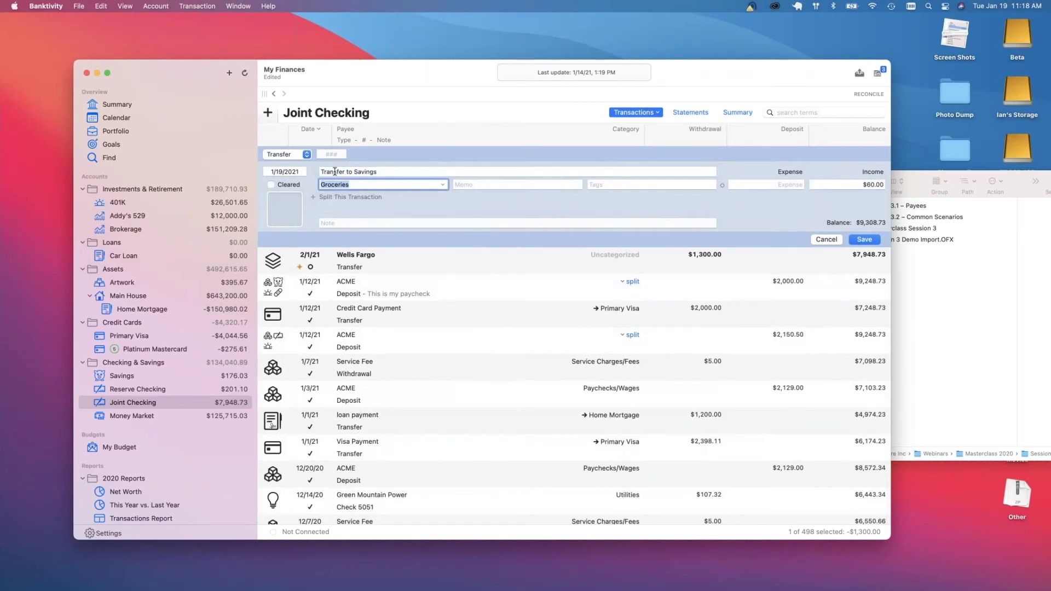
Assign Joint Checking as the category of the new transfer
type("Join")
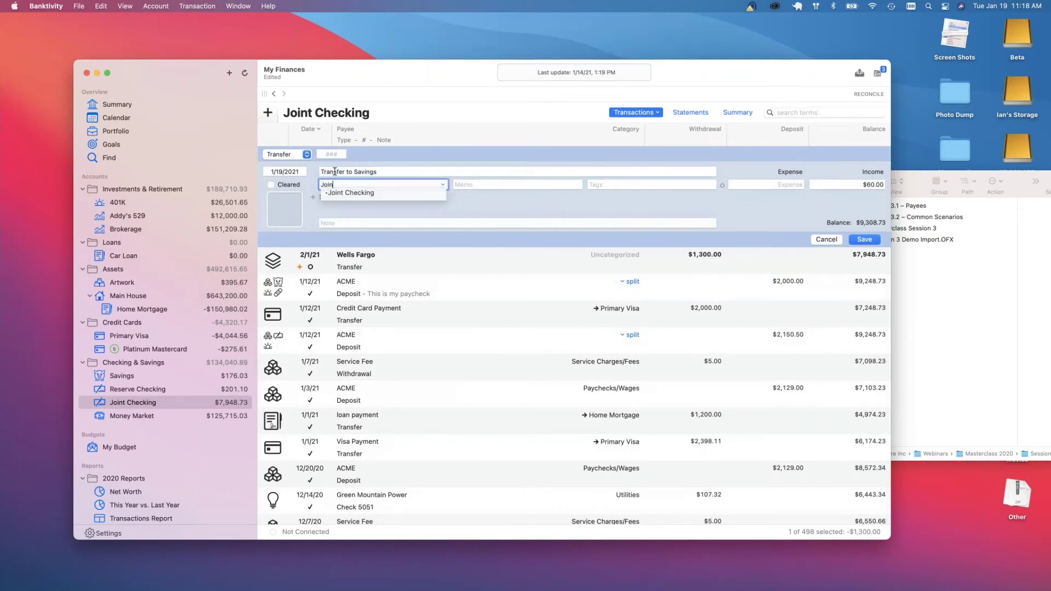
key("Return")
key("Tab")
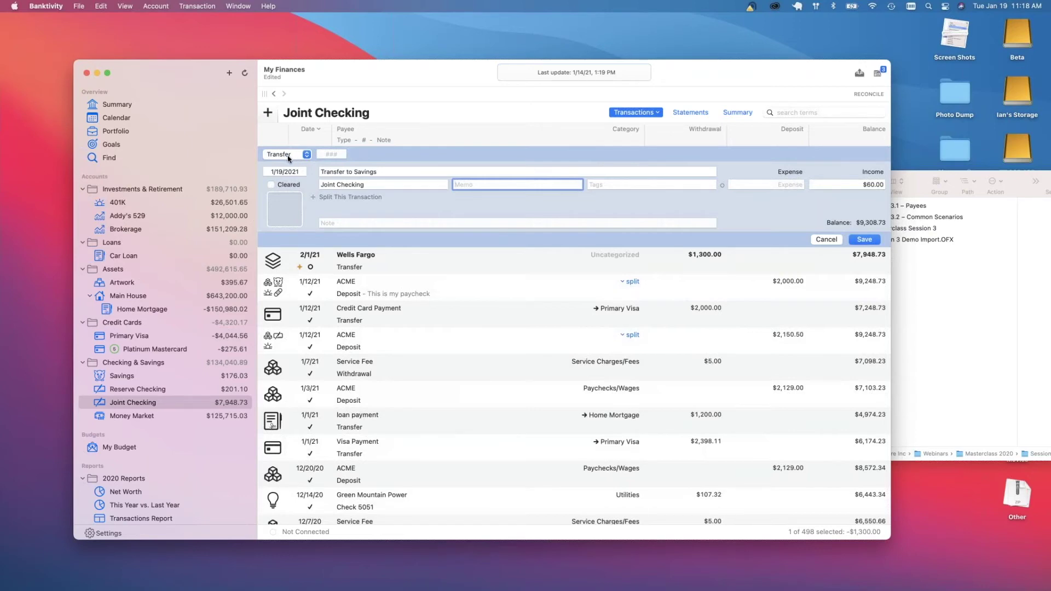
Set the transfer's expense to $60.00, its category to Savings and its date to 1/3/2021, and save it
left_click(777, 185)
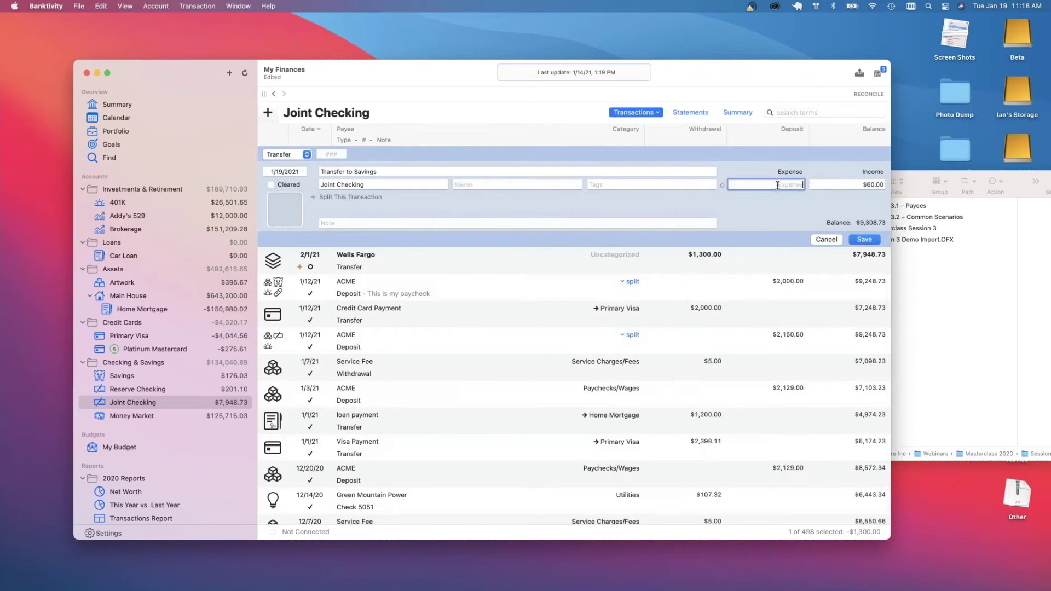
type("60")
left_click(349, 182)
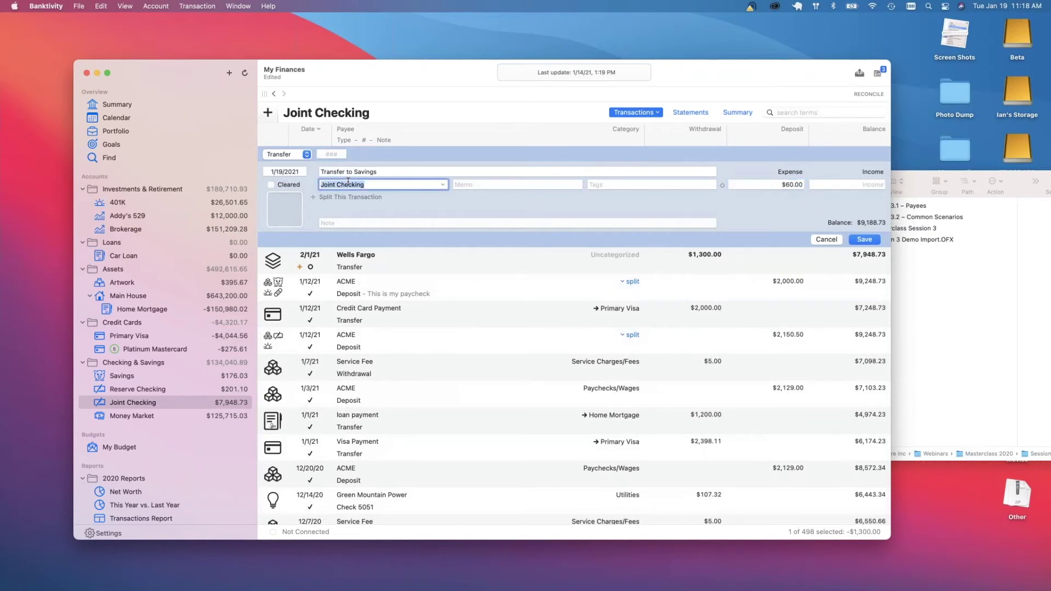
type("Savings")
left_click(281, 172)
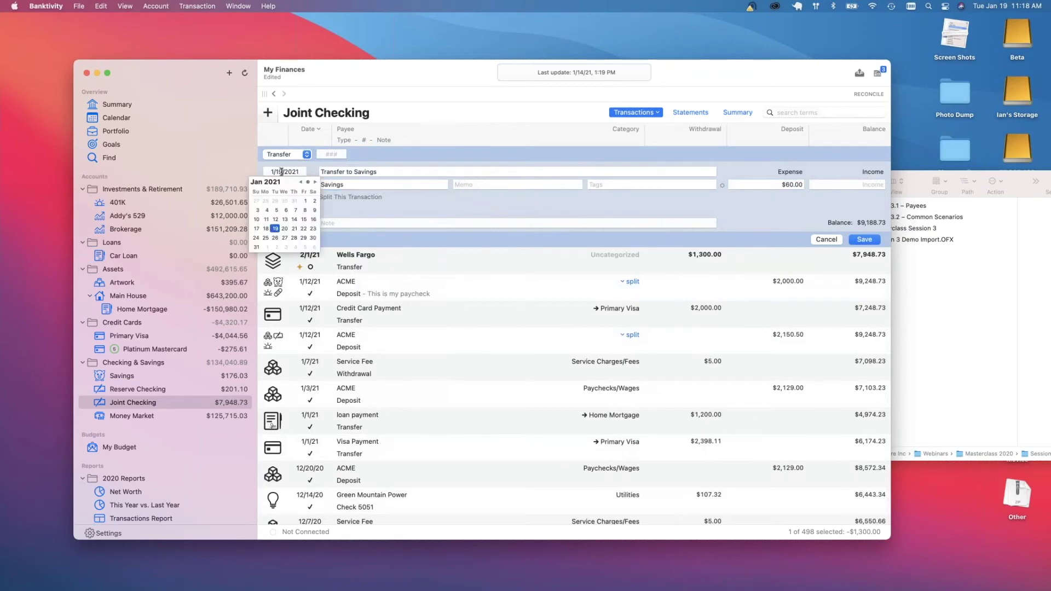
left_click(257, 211)
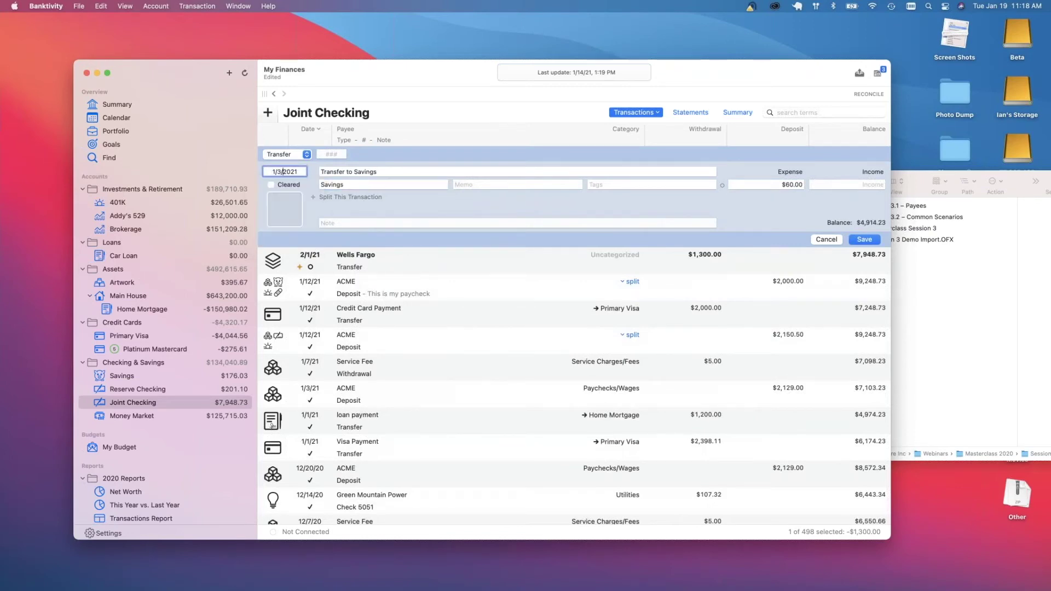
left_click(865, 240)
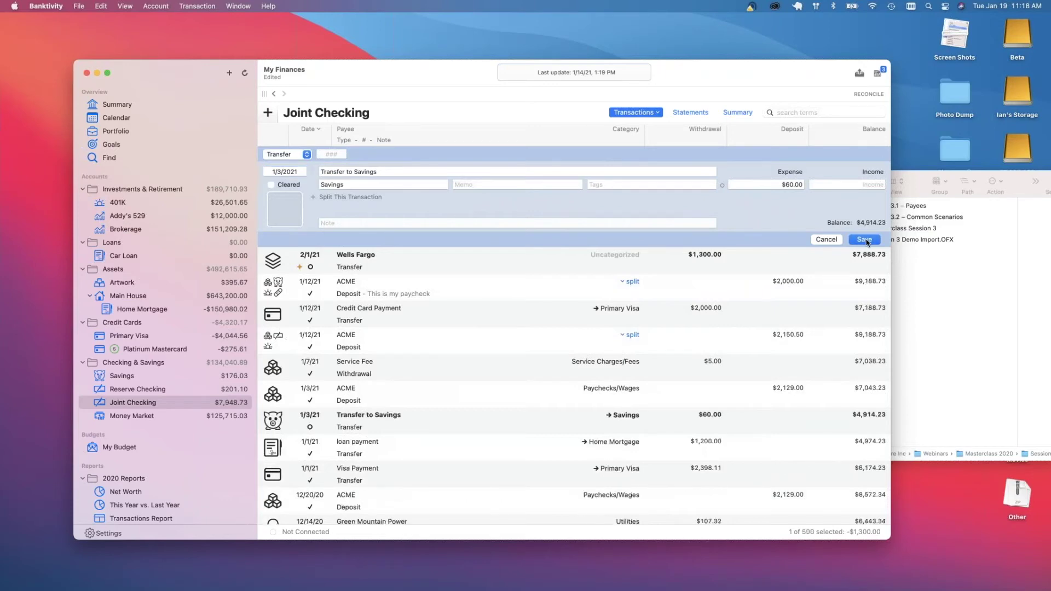
Permanently delete the 2/1/21 Wells Fargo transaction from Joint Checking
left_click(432, 164)
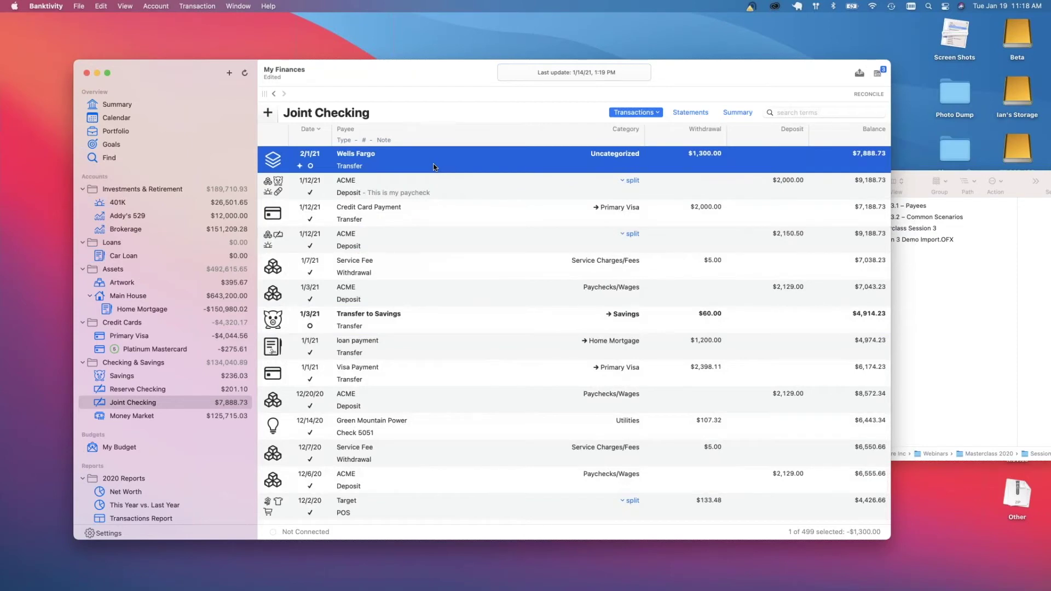
key("Delete")
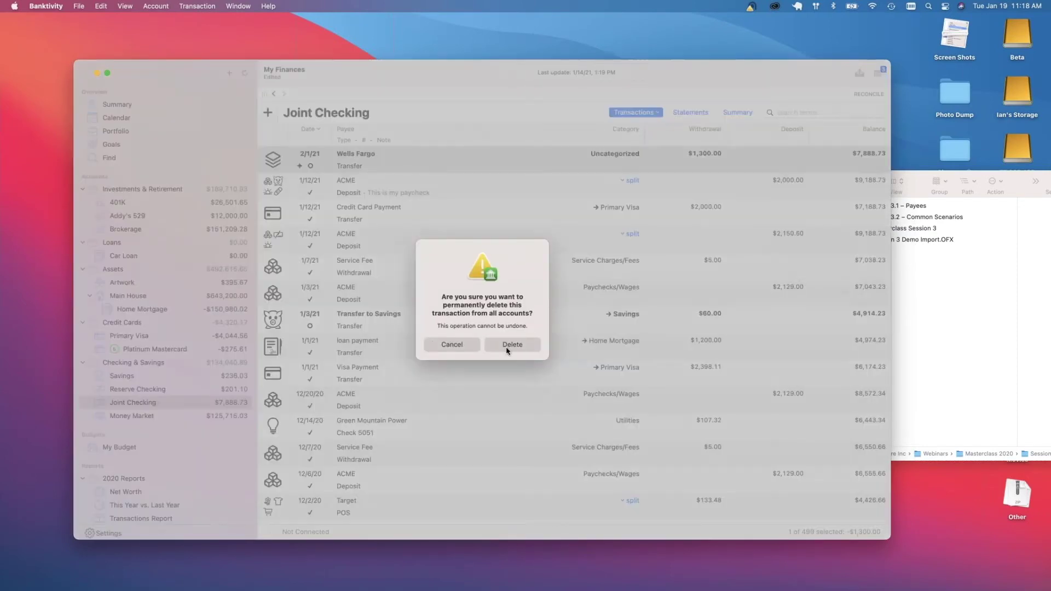
left_click(507, 345)
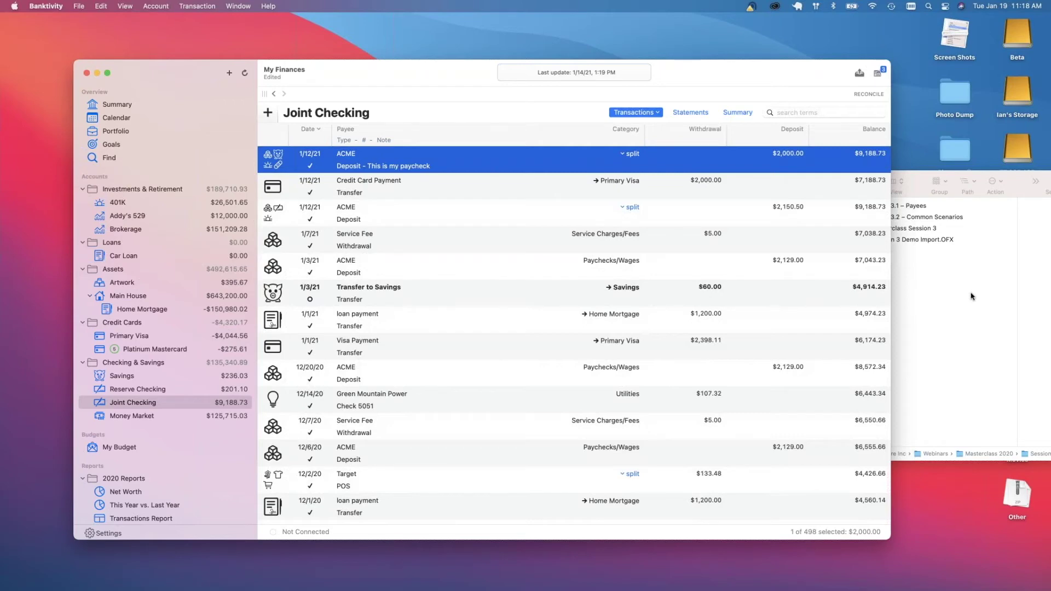
Import Session 3 Demo Import.OFX from Finder's Session 3 folder into Banktivity's Joint Checking account
left_click(918, 264)
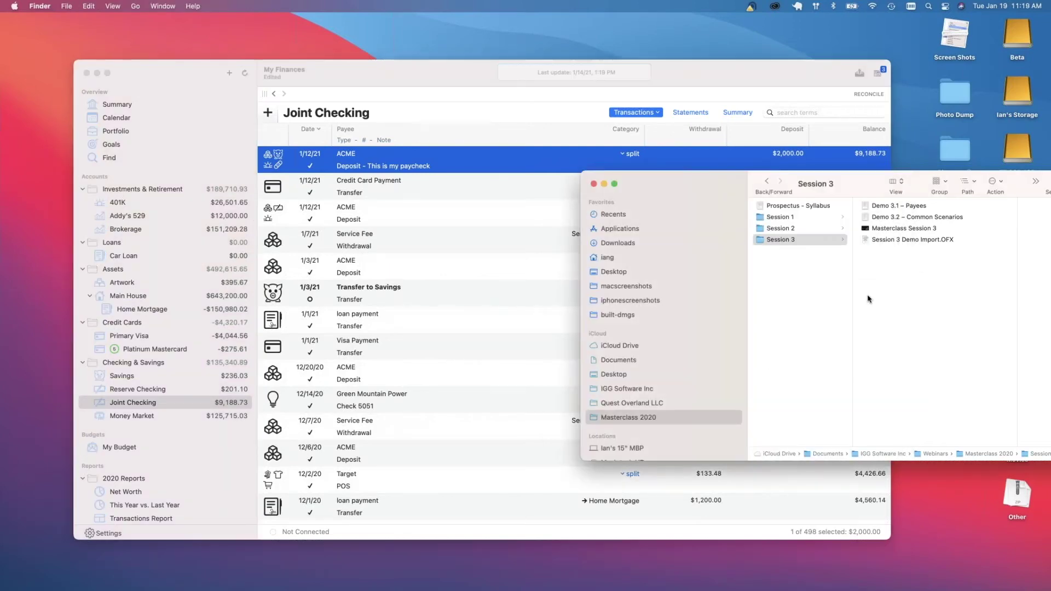
left_click_drag(911, 239, 862, 574)
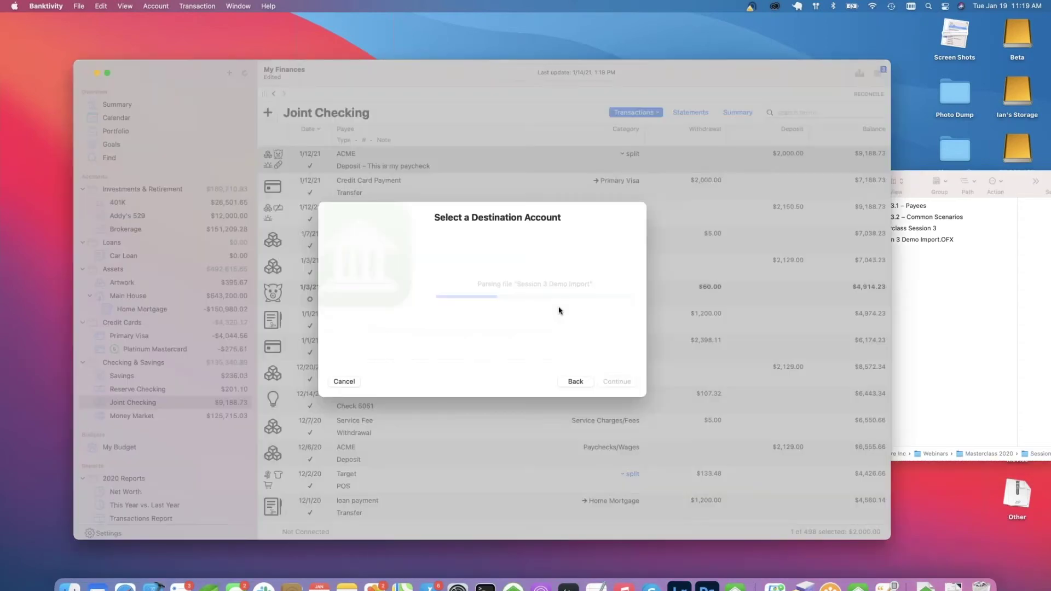
left_click(615, 380)
left_click(617, 382)
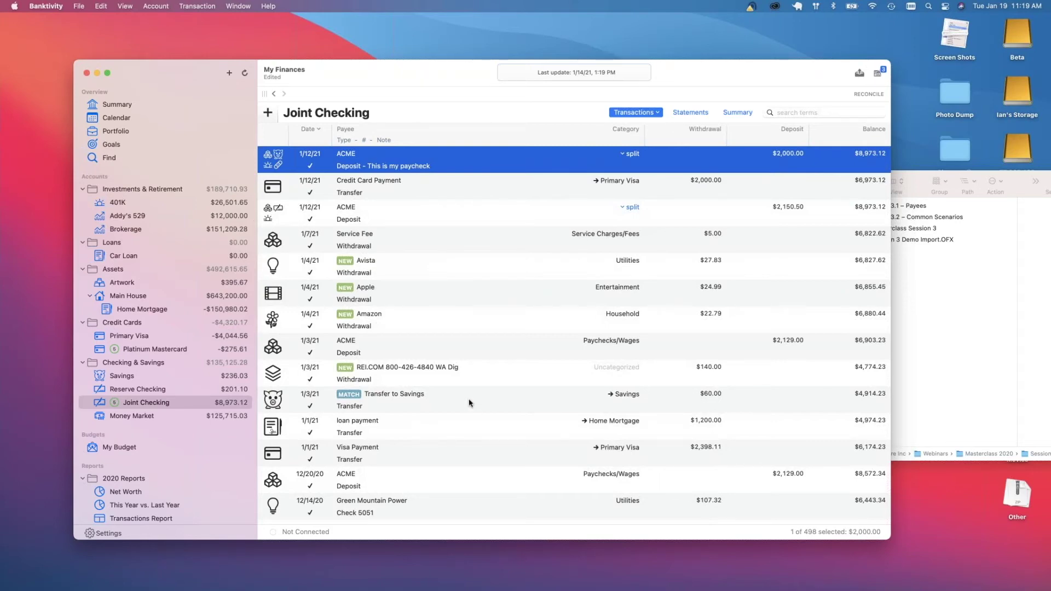
Open the matched Transfer to Savings transaction and examine its imported transaction details
left_click(361, 403)
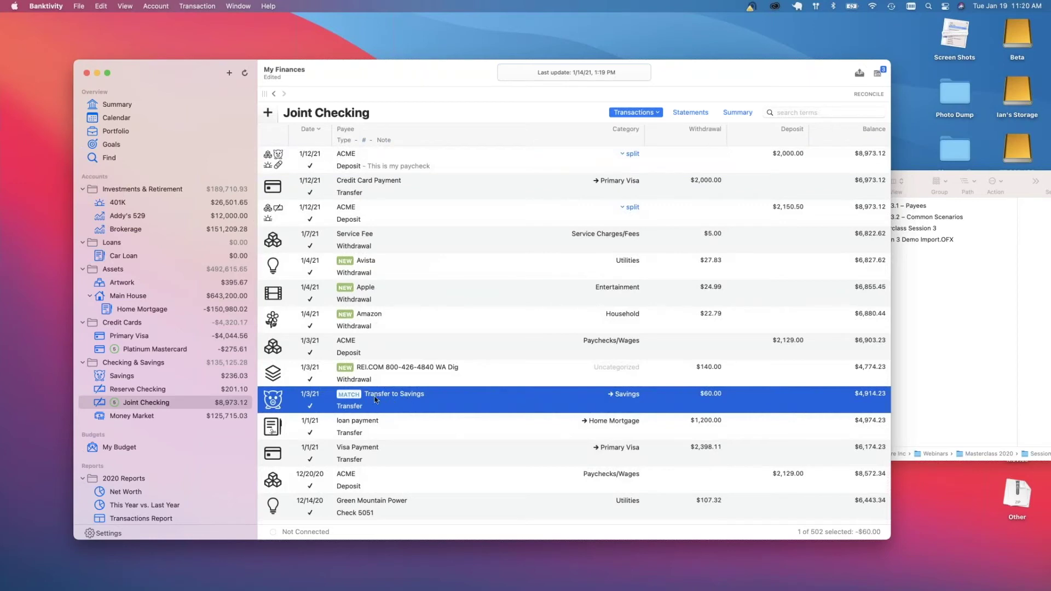
double_click(474, 402)
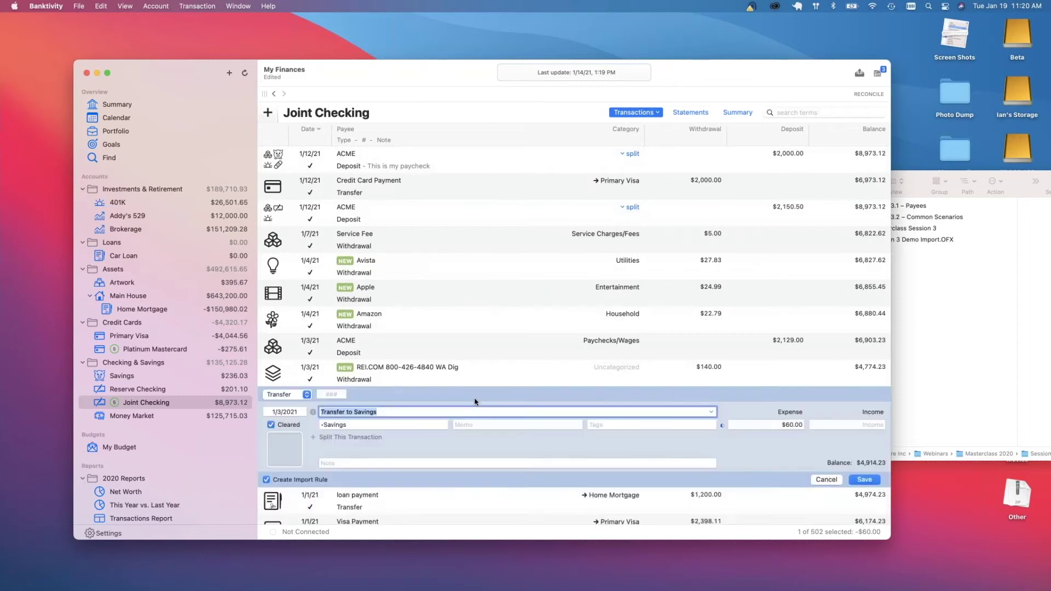
left_click(313, 413)
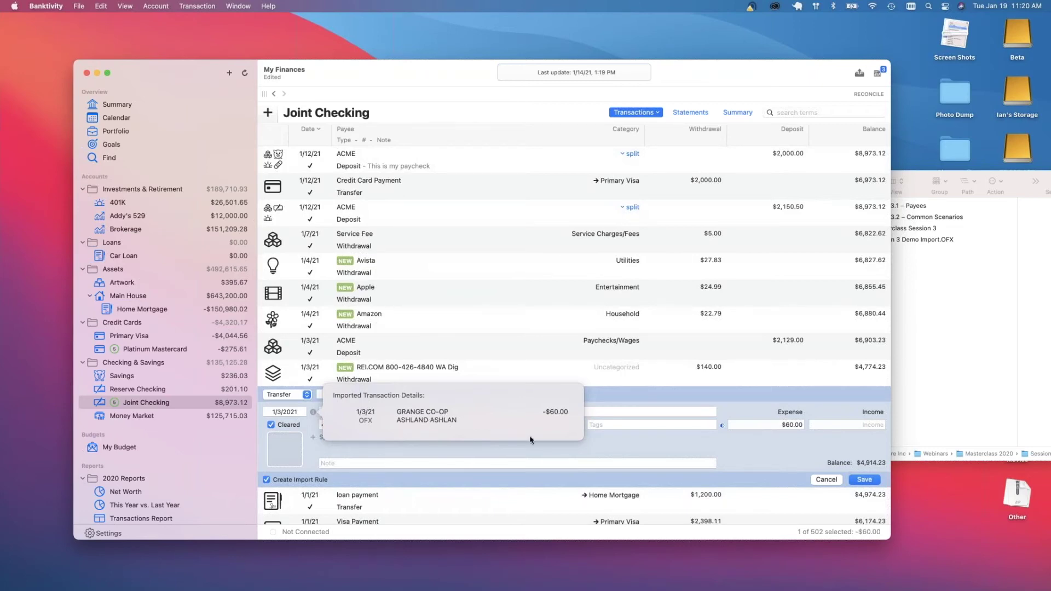
left_click(664, 441)
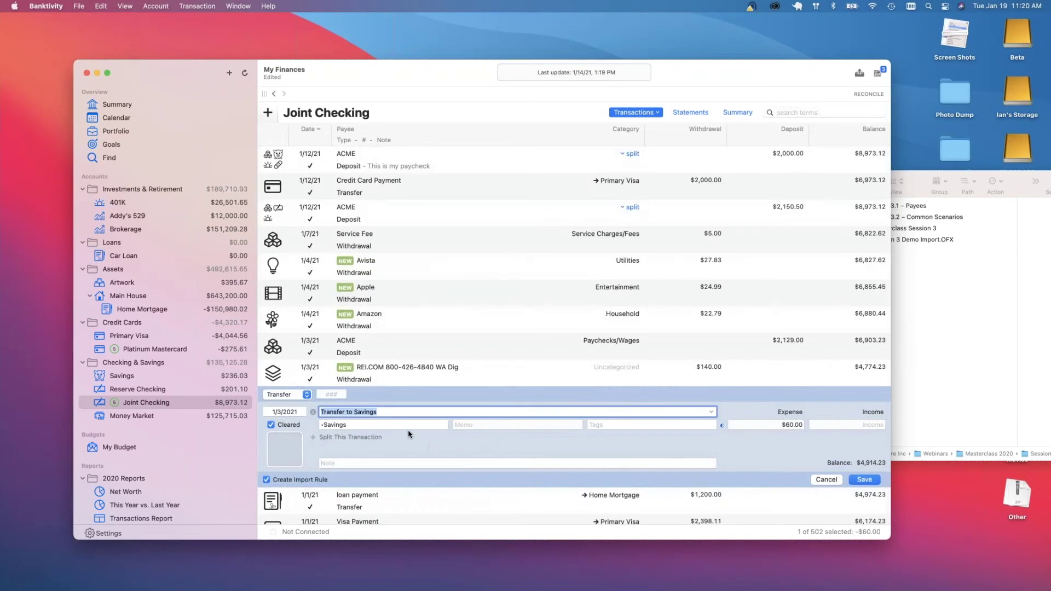
Change the payee of the incorrectly matched transfer to Grange Co Op
left_click(357, 428)
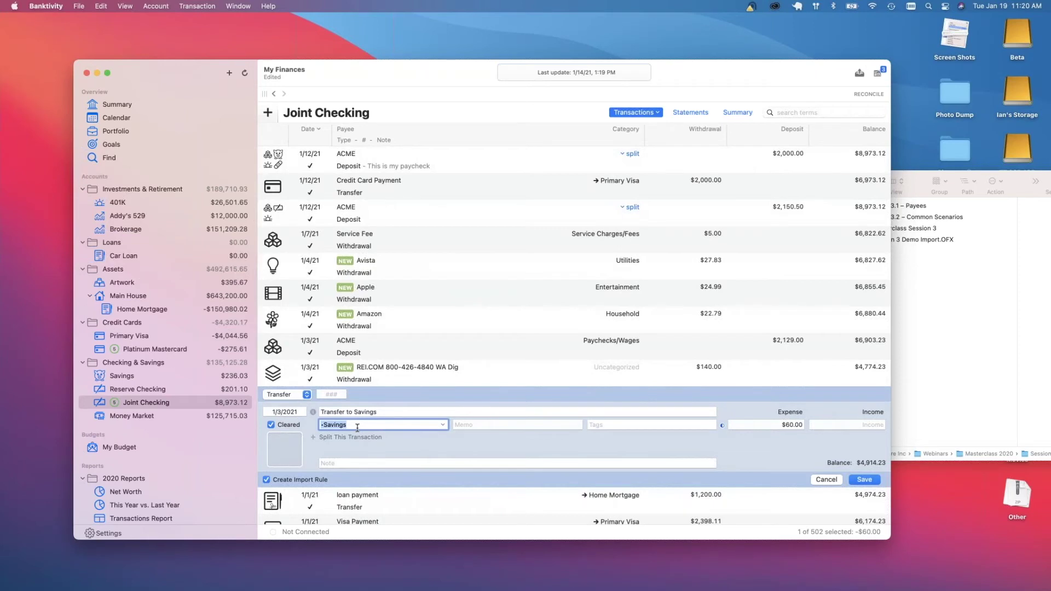
left_click(342, 411)
triple_click(335, 411)
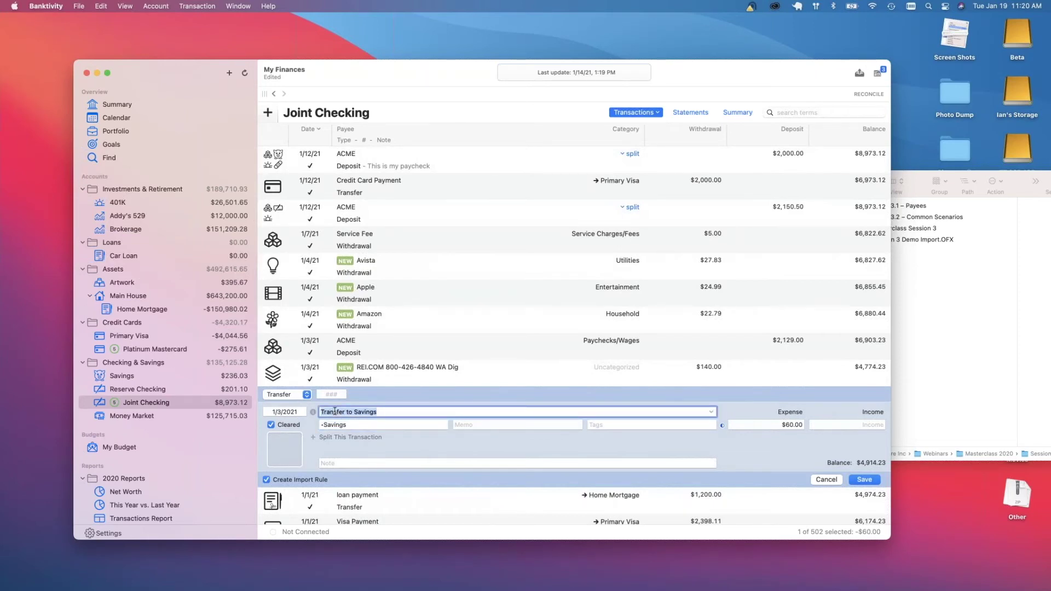
type("Grange Co Op")
key("Tab")
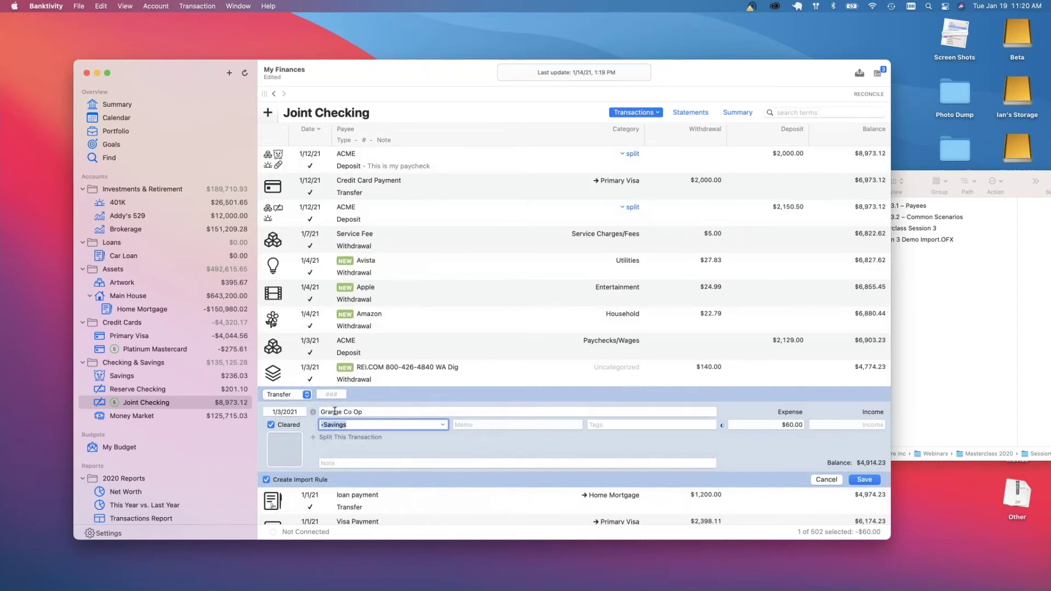
Delete the linked transfer in Savings, categorize the Grange Co Op transaction as Pets/Pet Care and save it
key("Return")
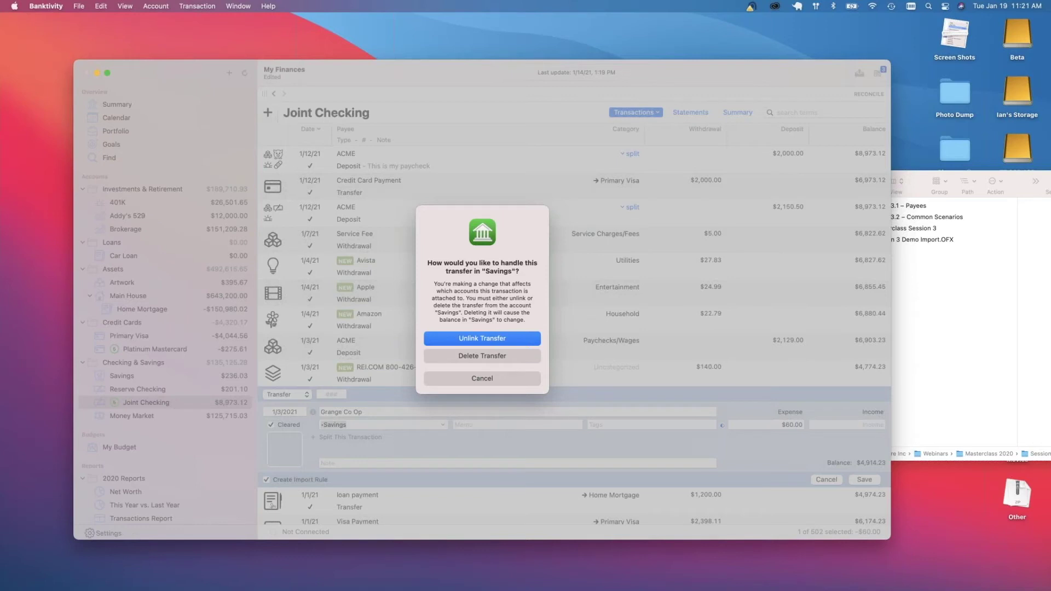
left_click(493, 359)
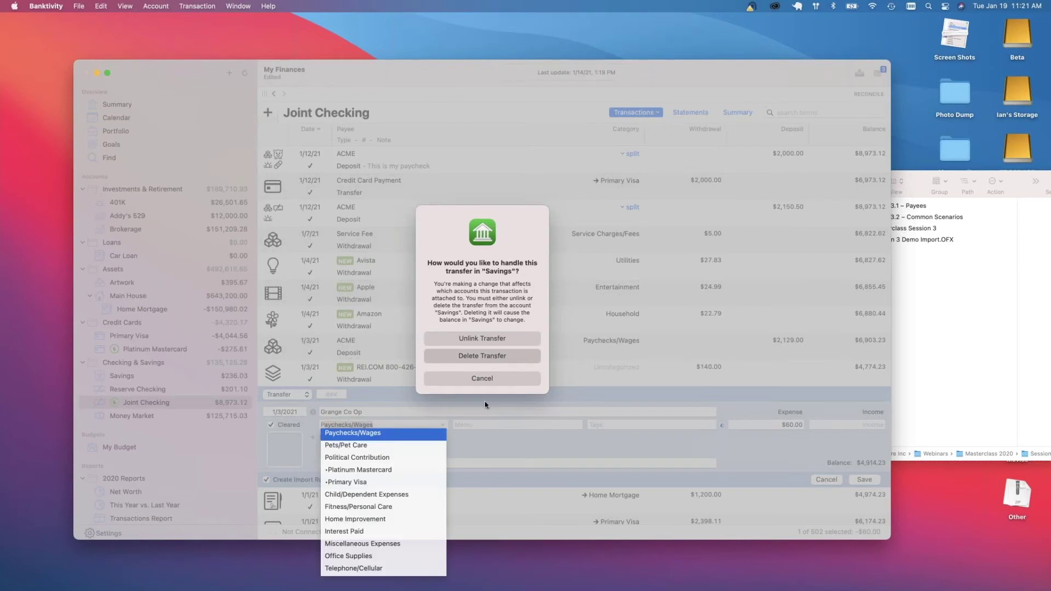
left_click(450, 356)
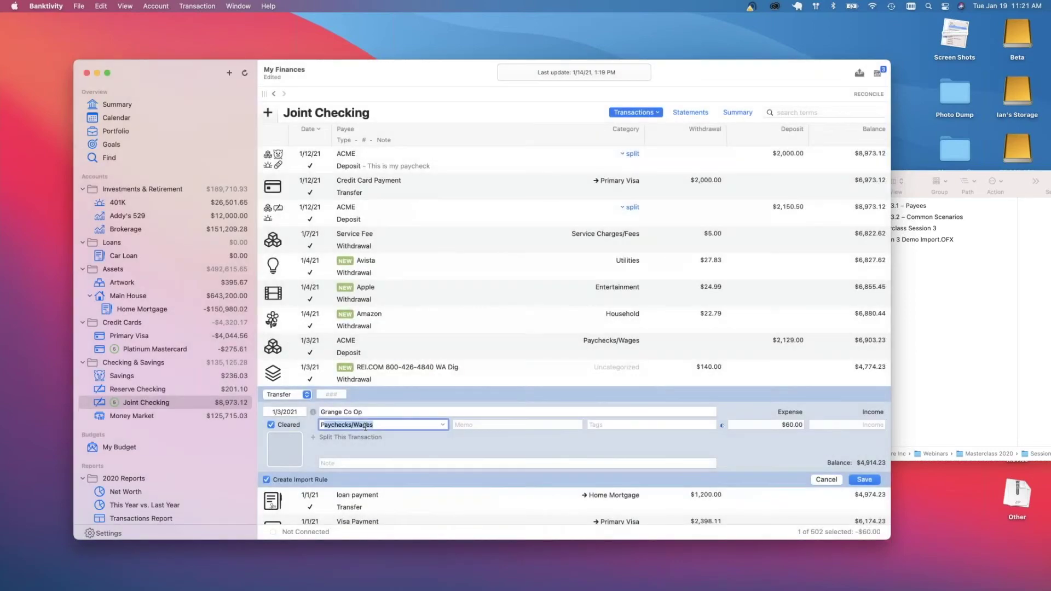
type("Pets/Pet Care")
key("Return")
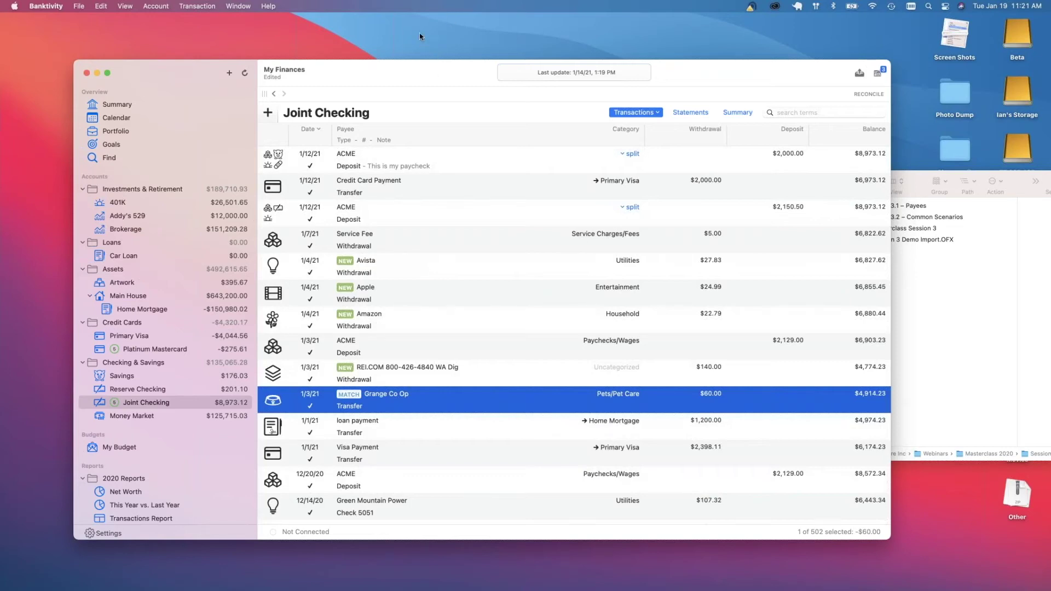
Add a $60 transfer dated 1/3/2021 from Joint Checking to Savings with the payee Transfer to Savings
left_click_drag(432, 69, 420, 34)
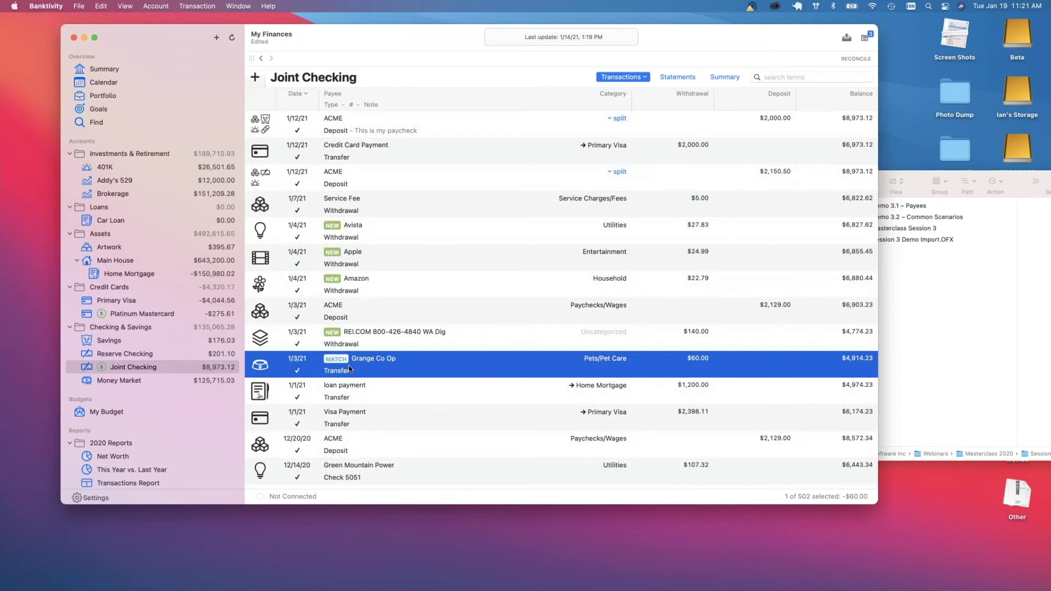
key("super+y")
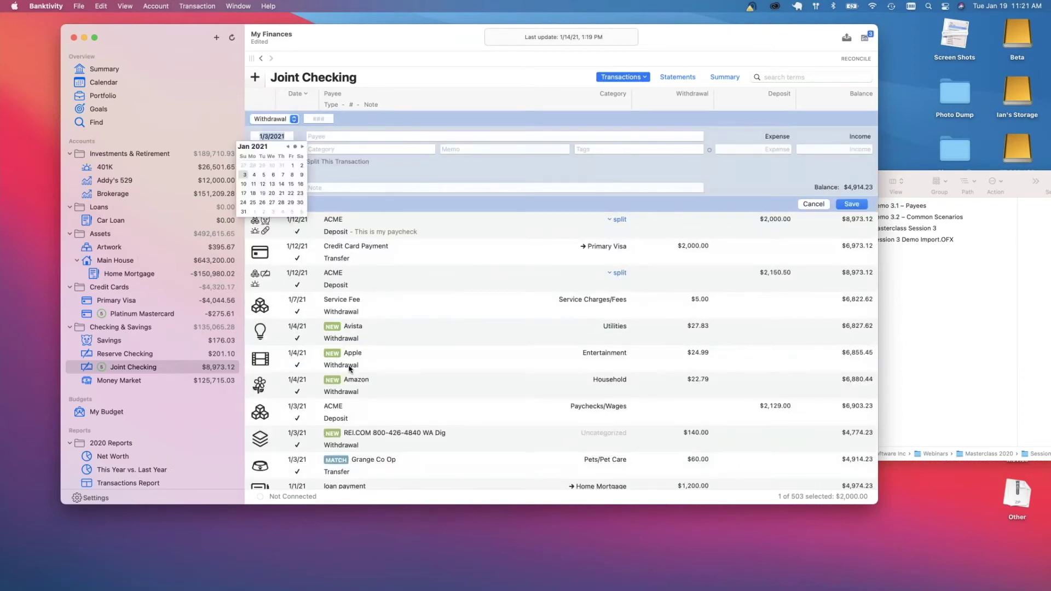
type("Transfer to ")
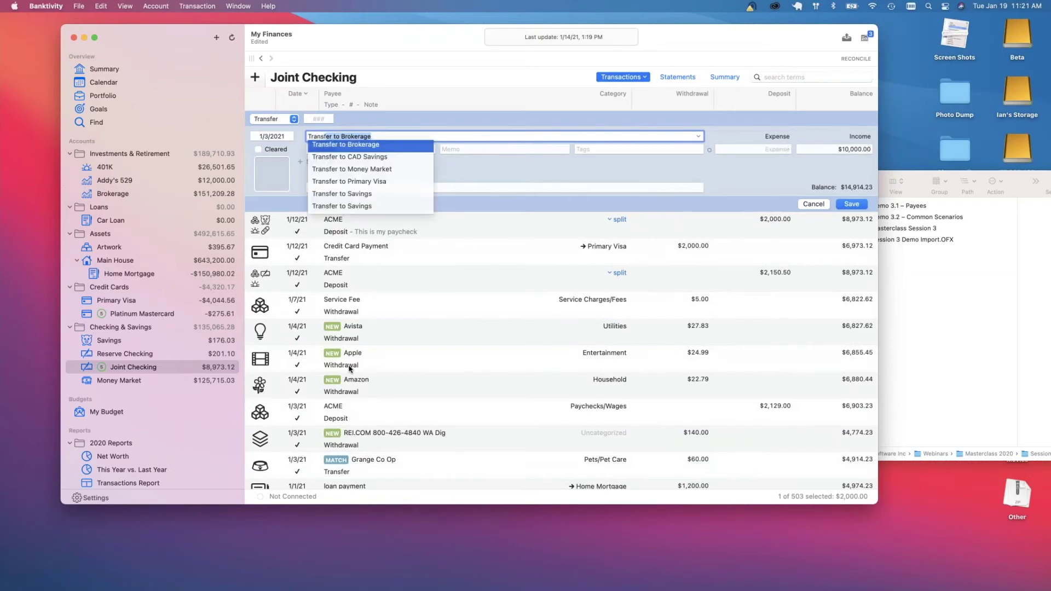
type("Savings")
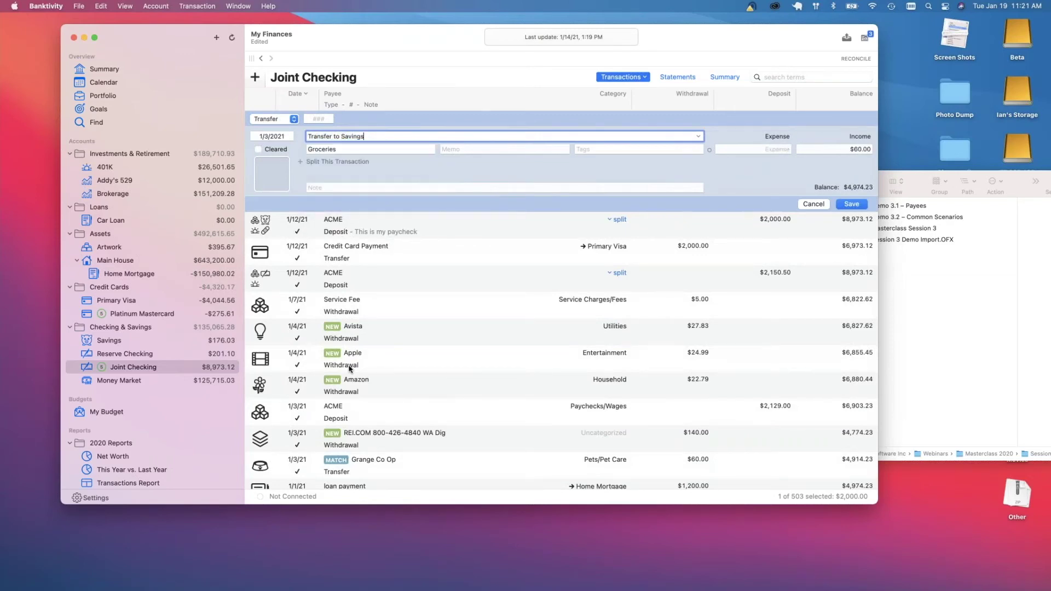
key("Tab")
type("Savings")
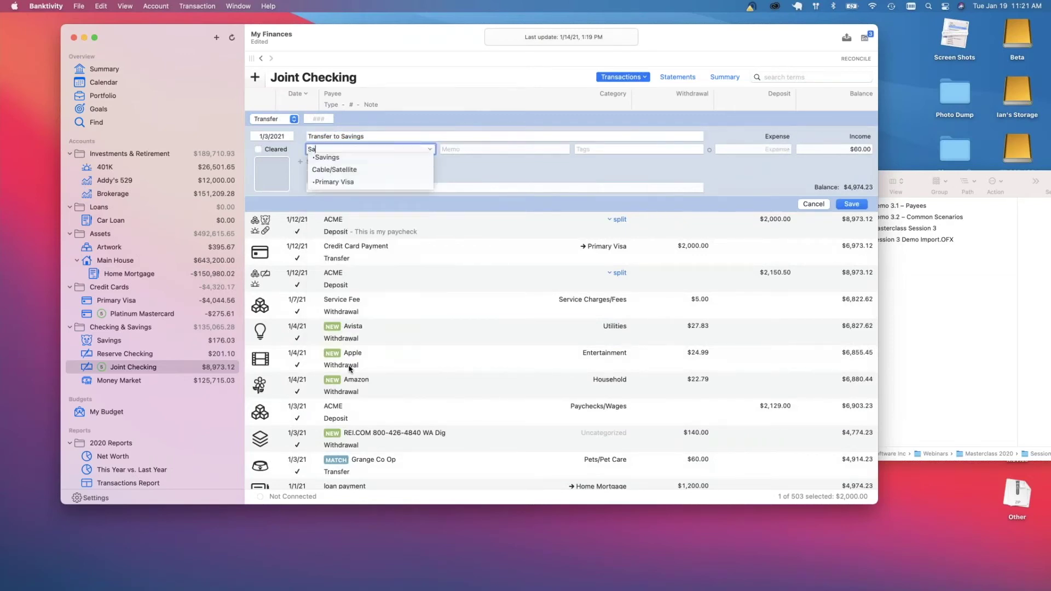
key("Tab")
key("Tab")
key("Tab")
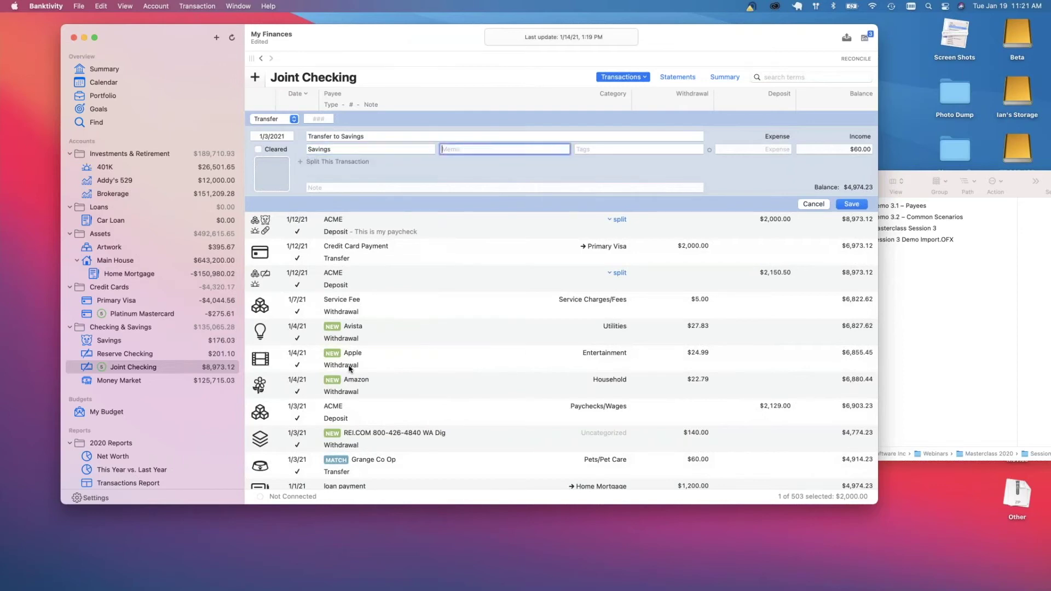
type("60")
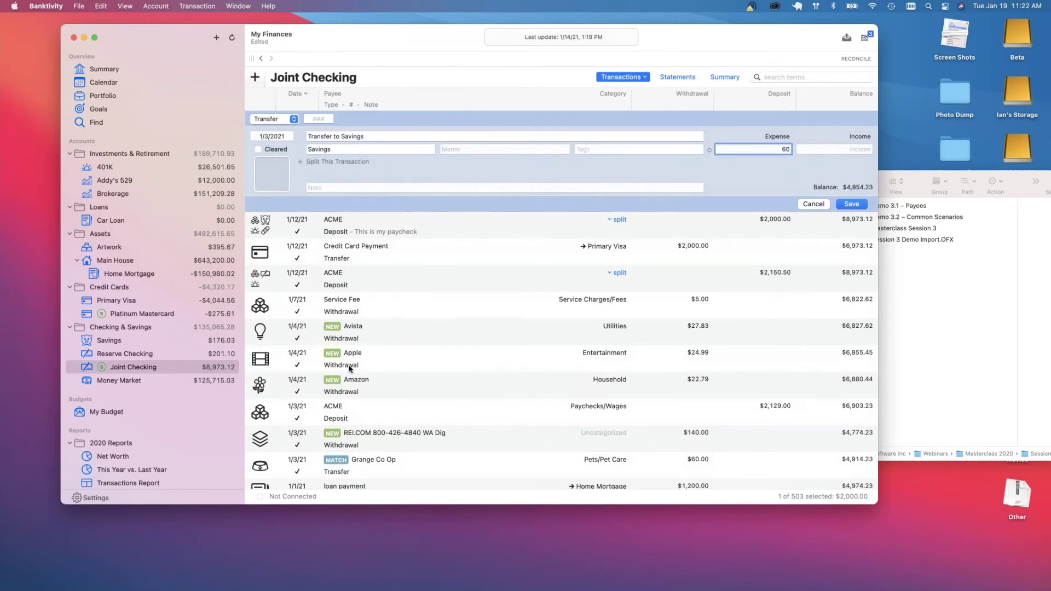
key("Return")
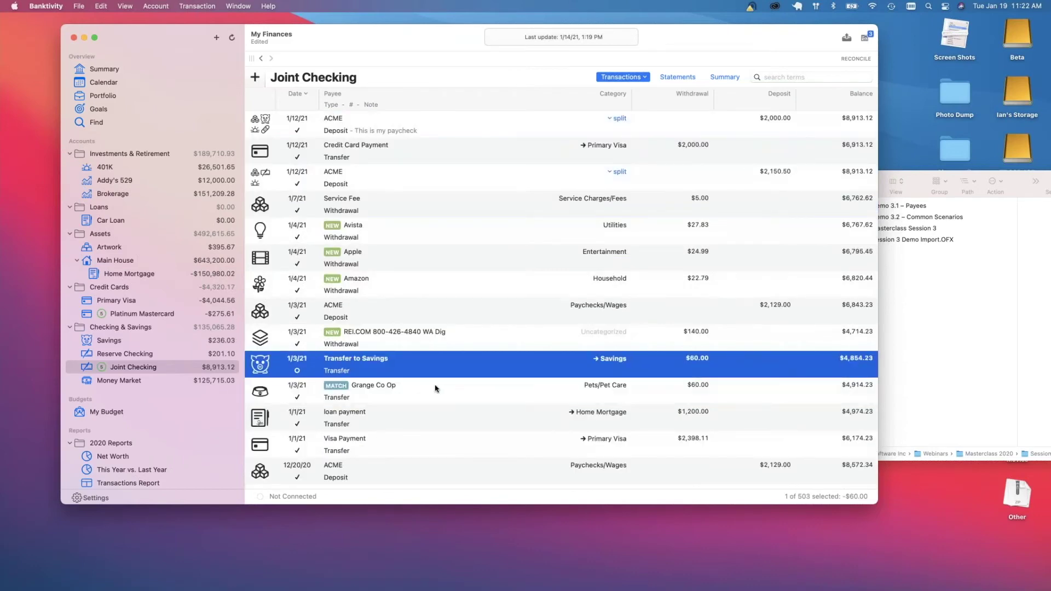
Compare the re-entered Transfer to Savings with the matched Grange Co Op transaction, including their cleared status
left_click(435, 389)
left_click(420, 419)
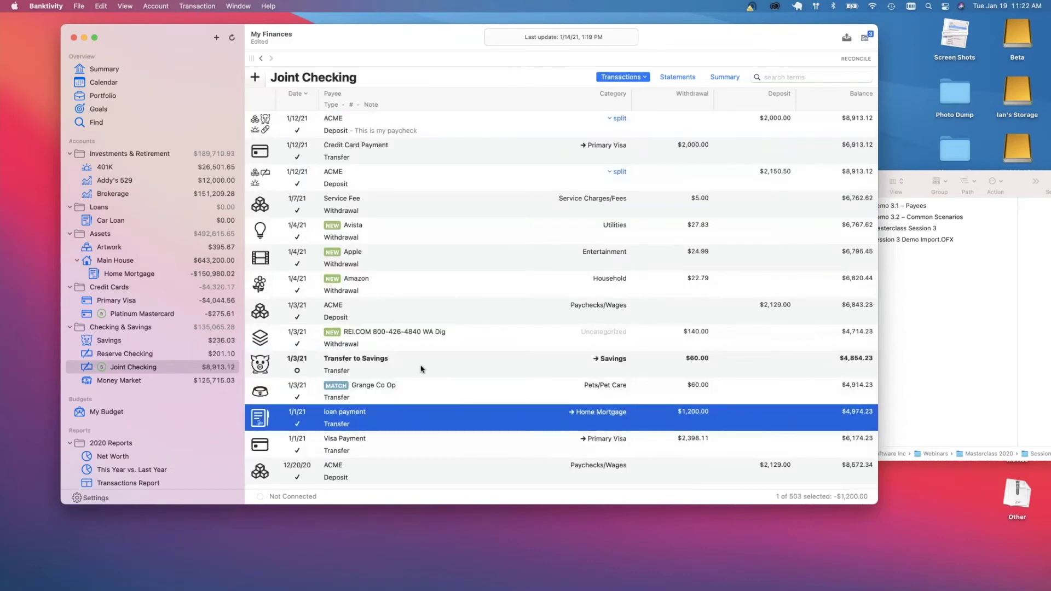
left_click(384, 372)
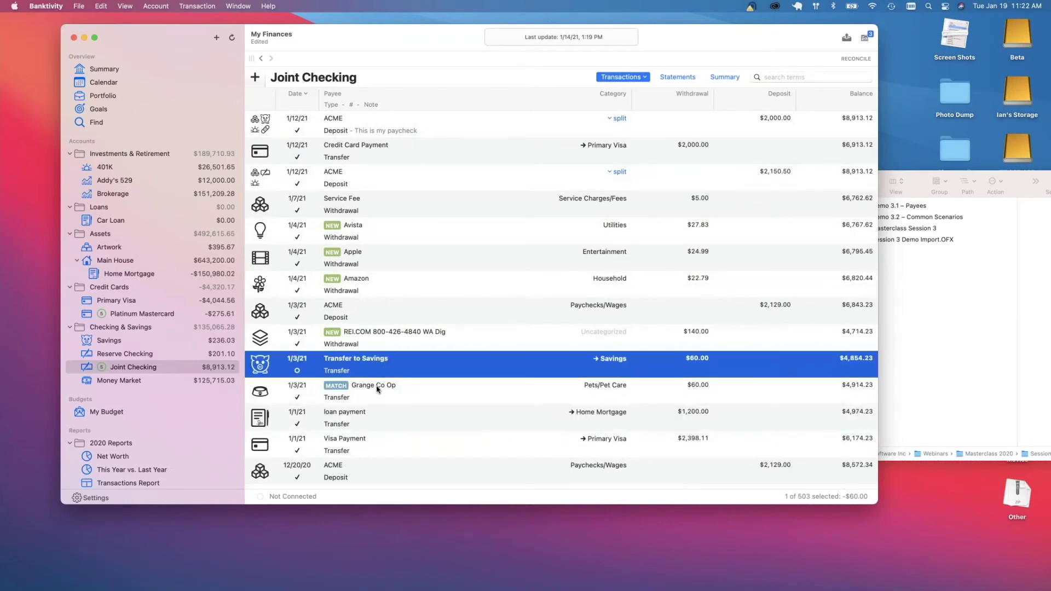
left_click(376, 389)
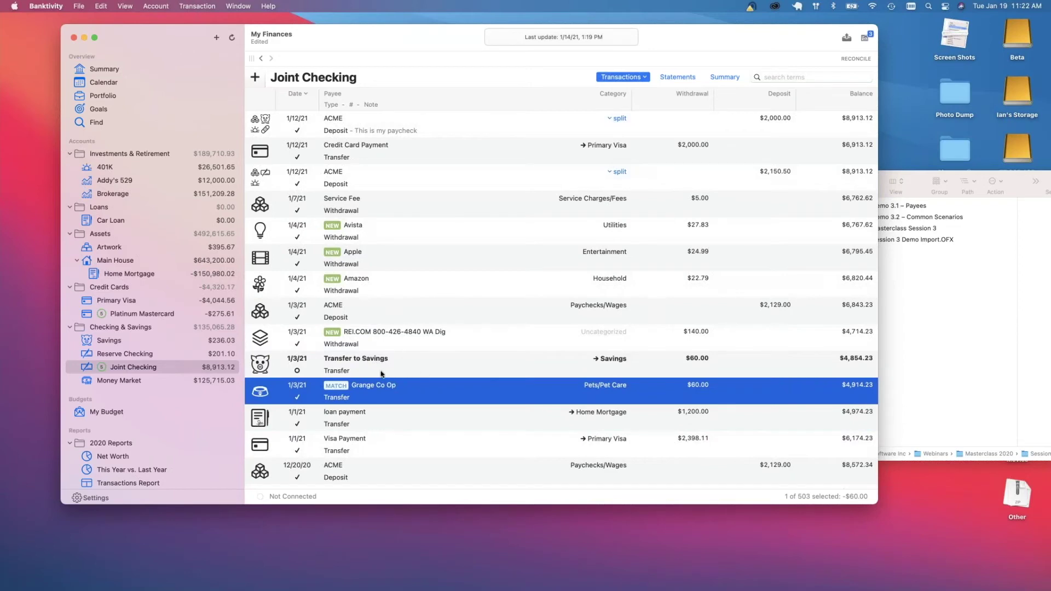
left_click(295, 368)
left_click(482, 374)
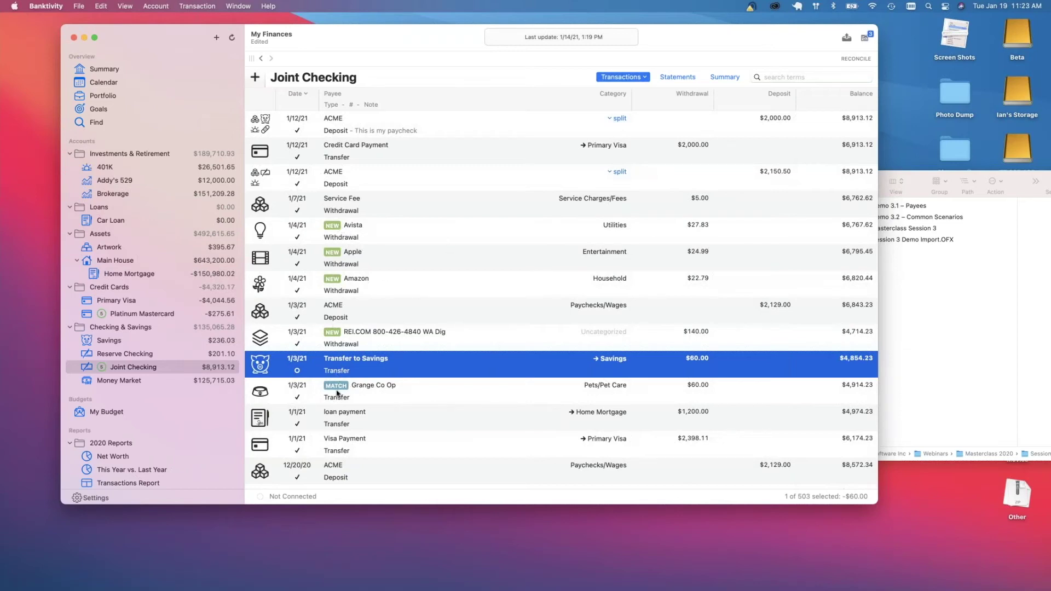
left_click(383, 399)
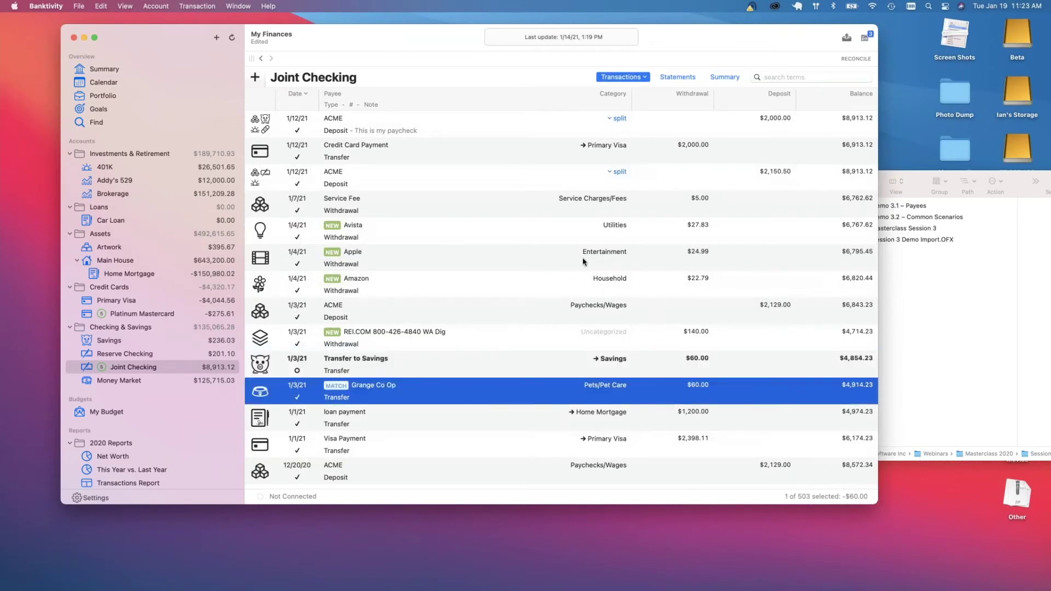
Group the new and uncleared transactions in Joint Checking, look through the grouped list, and turn the grouping off again
left_click(646, 78)
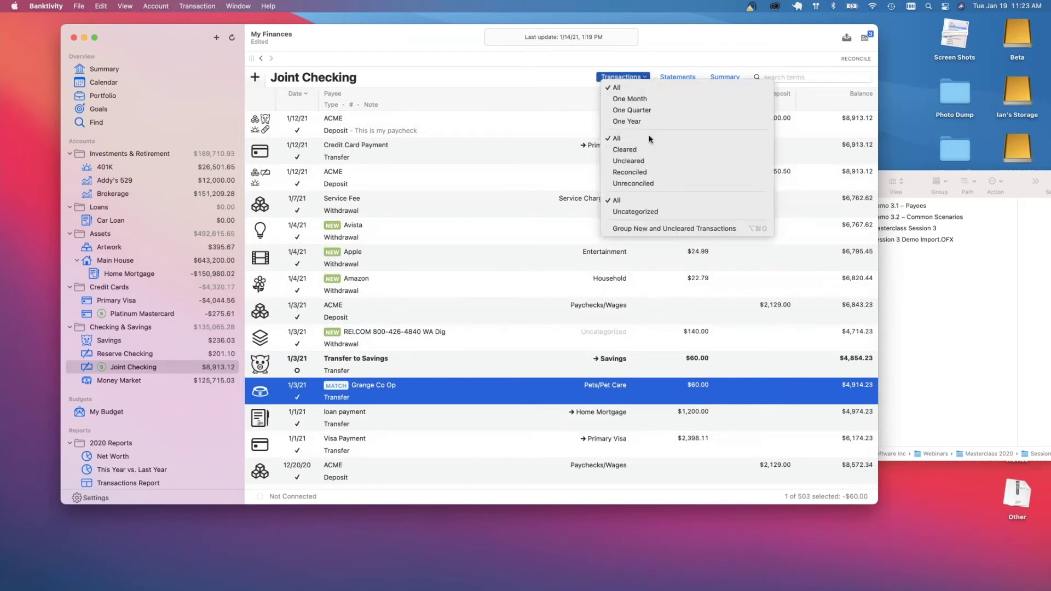
left_click(651, 232)
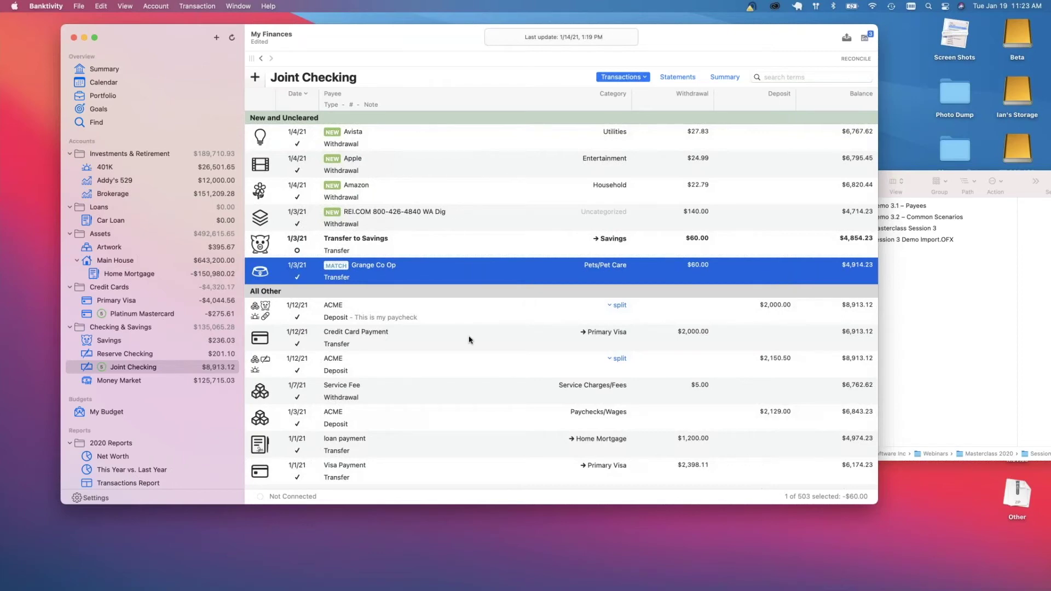
scroll(469, 340, "down", 5)
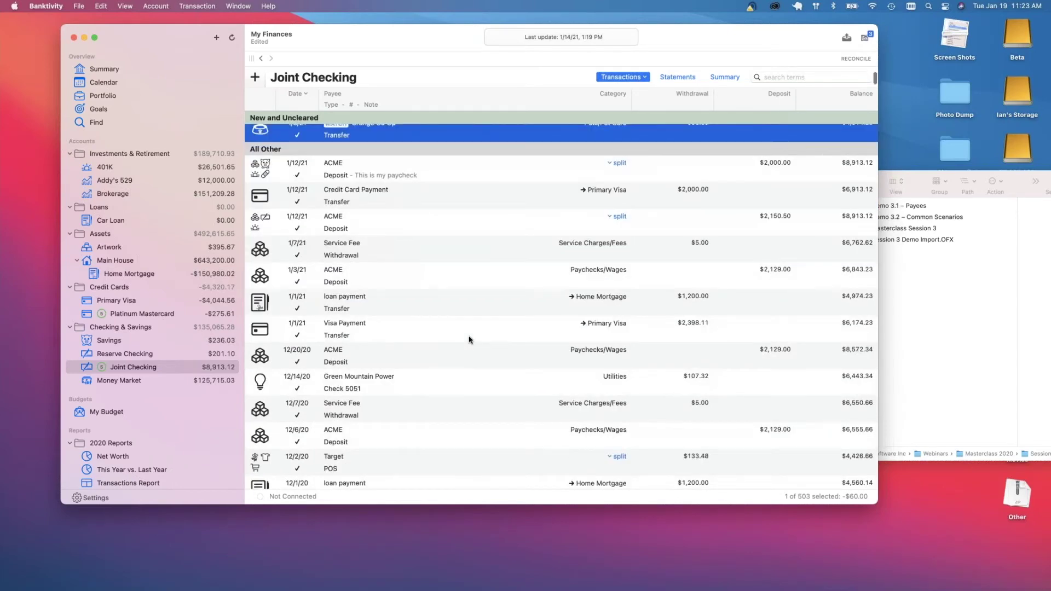
scroll(468, 340, "down", 15)
scroll(469, 339, "up", 20)
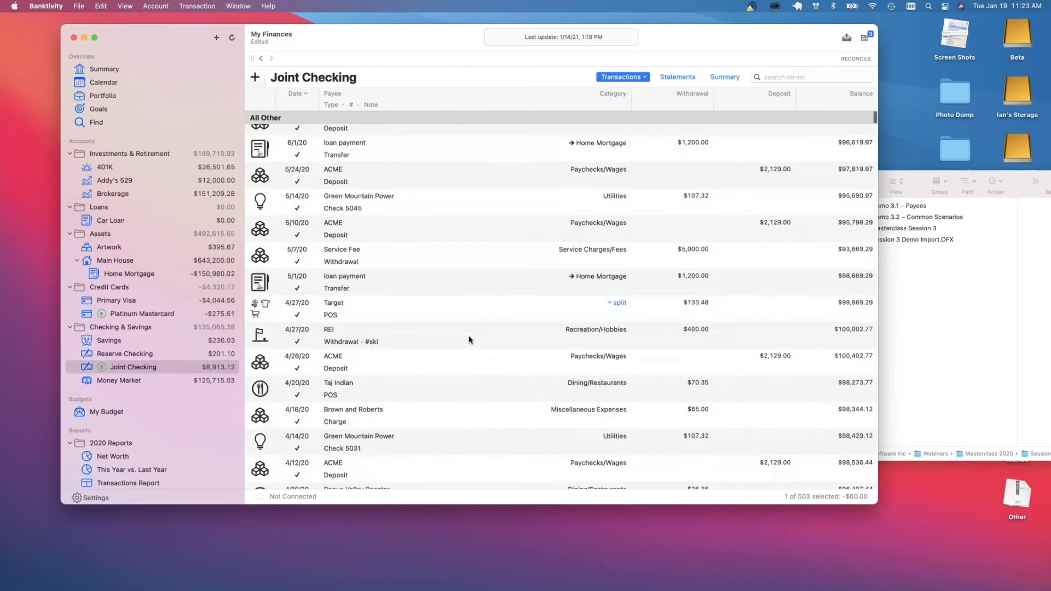
scroll(469, 339, "down", 4)
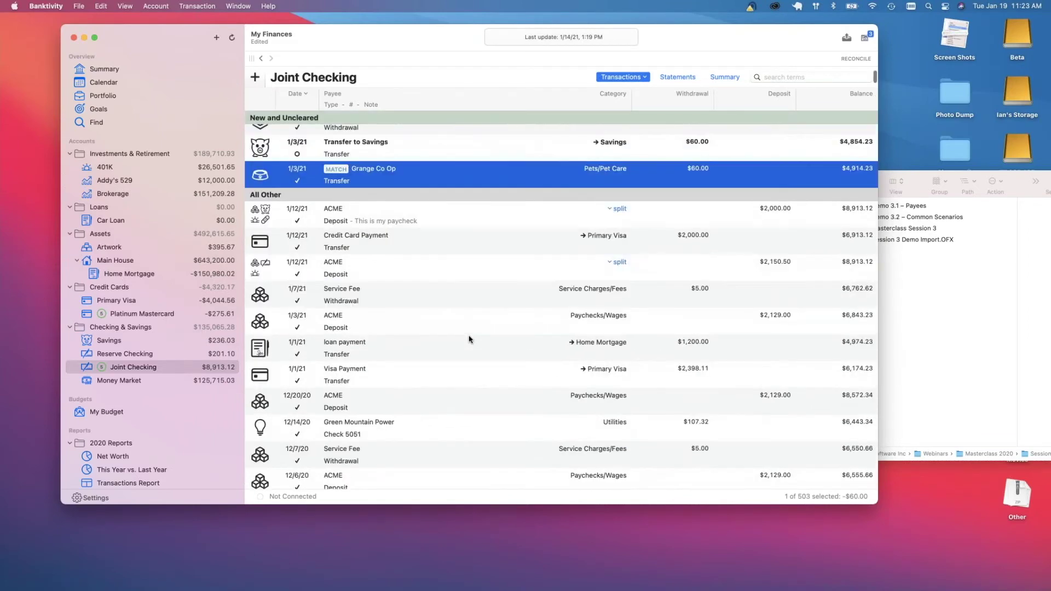
scroll(469, 339, "down", 15)
scroll(468, 339, "up", 20)
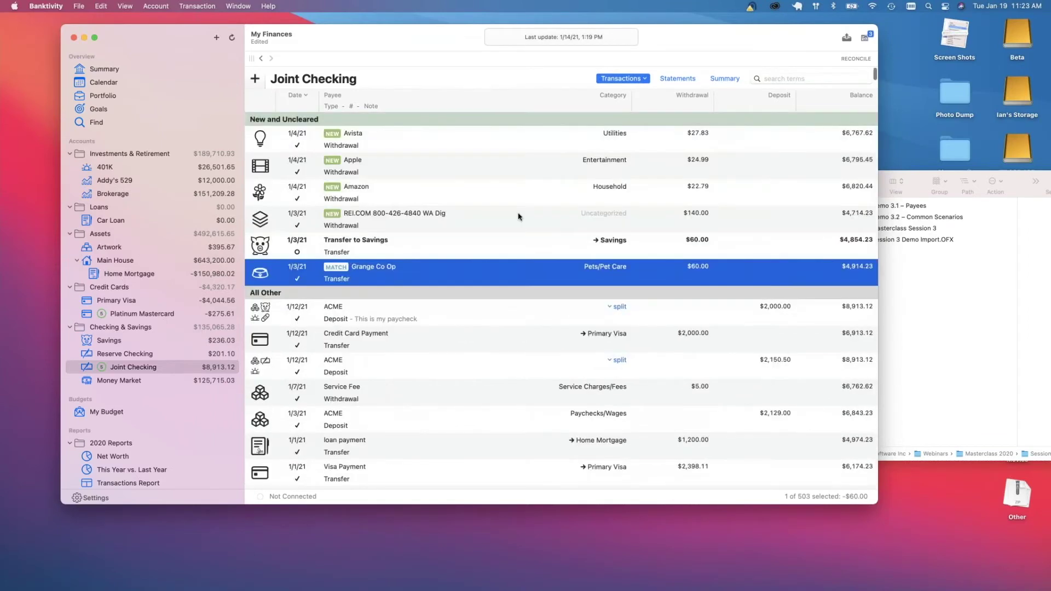
left_click(622, 78)
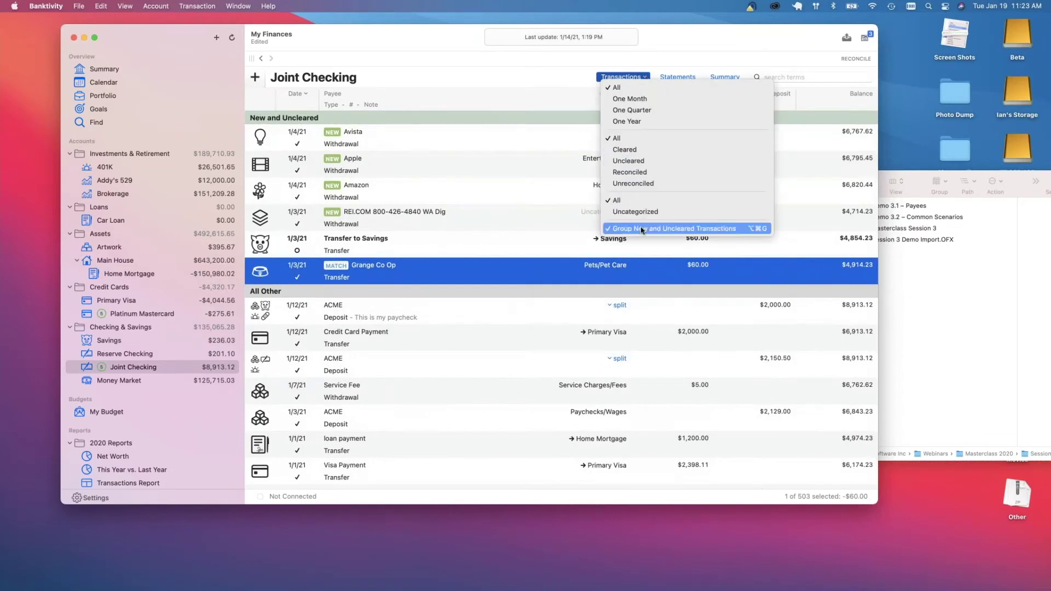
left_click(642, 229)
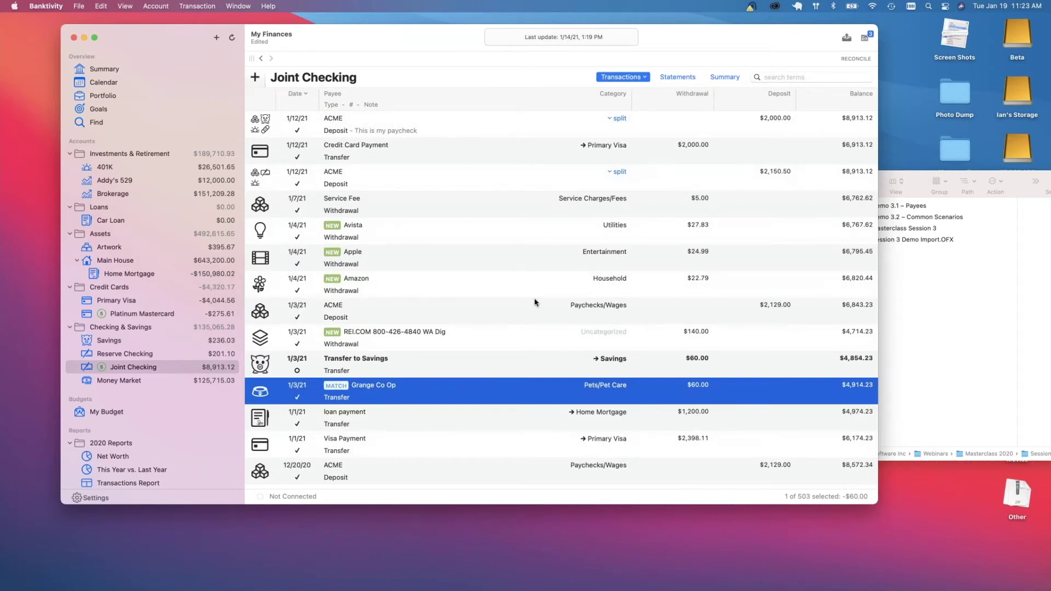
Delete the imported Grange Co Op, REI.COM, Amazon, Apple and Avista transactions together from Joint Checking
left_click(389, 344, "super")
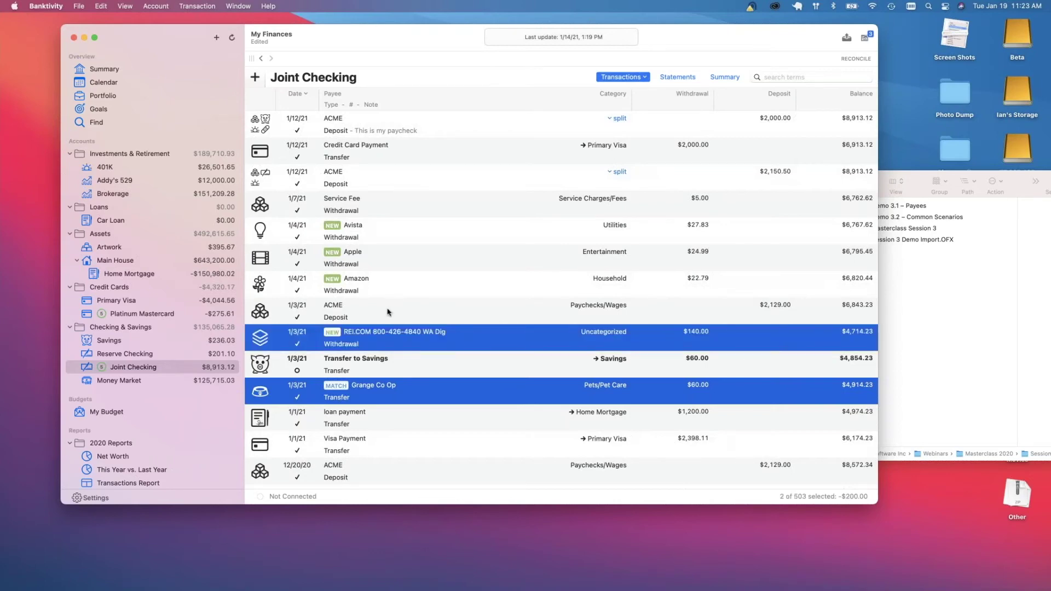
left_click(384, 285, "super")
left_click(383, 257, "super")
left_click(382, 229, "super")
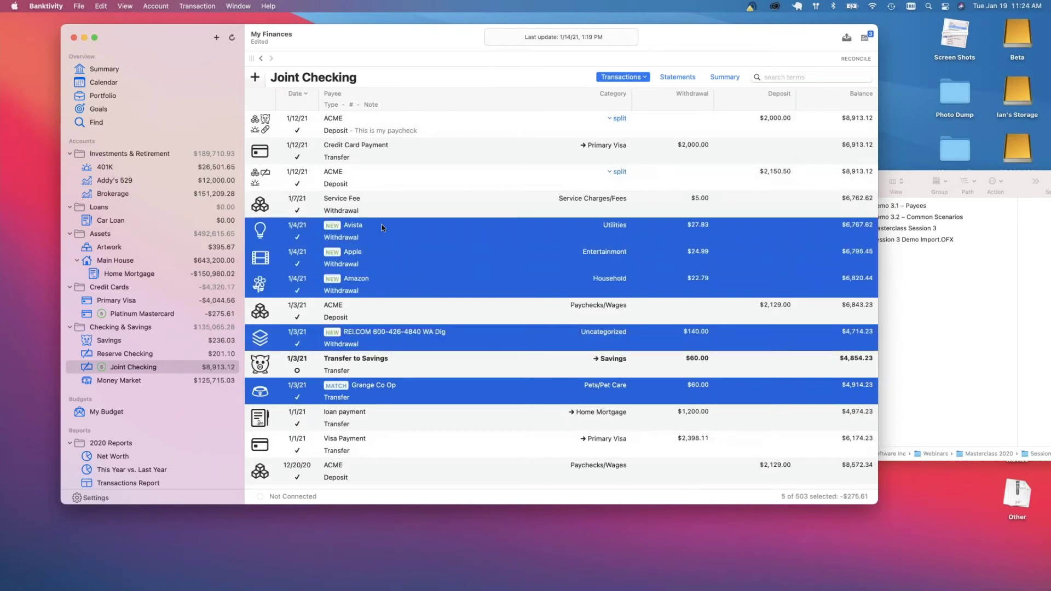
key("super+BackSpace")
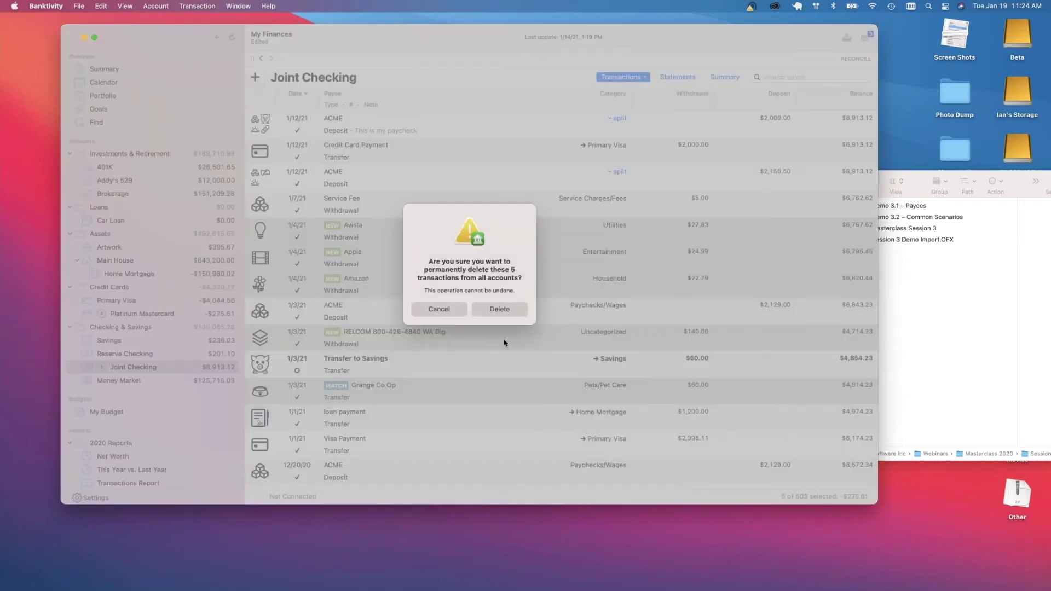
left_click(511, 314)
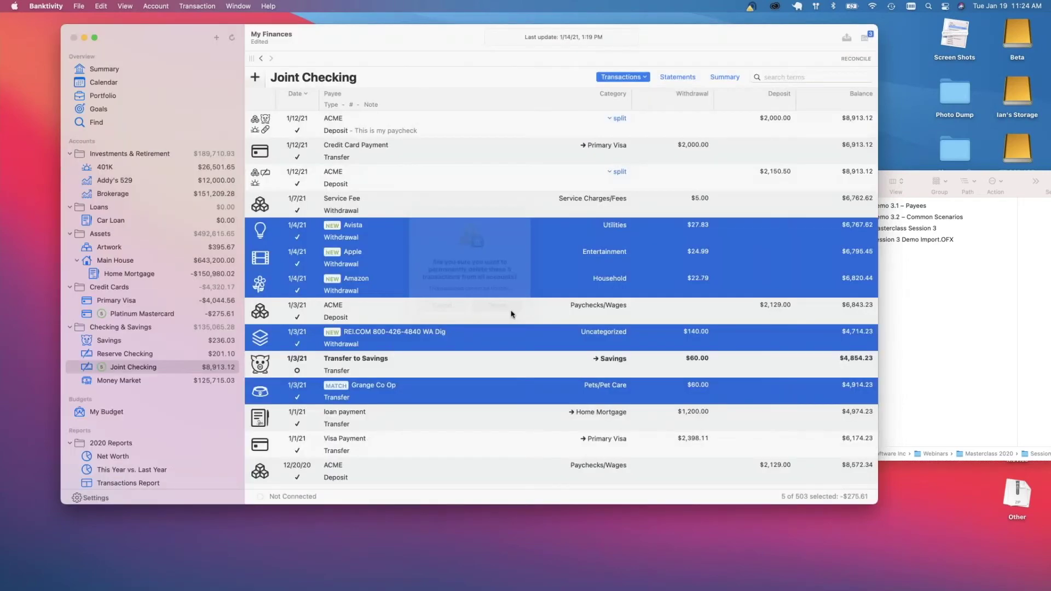
Open the uncleared Wandering Roots Farm check in the Reserve Checking account for editing
left_click(151, 355)
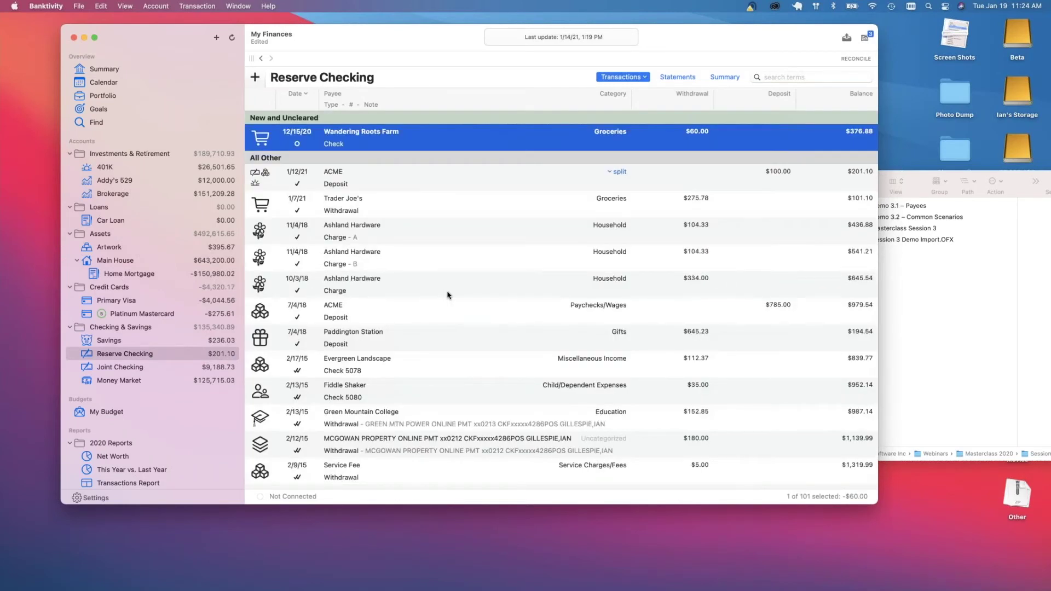
left_click(416, 178)
left_click(402, 141)
double_click(424, 148)
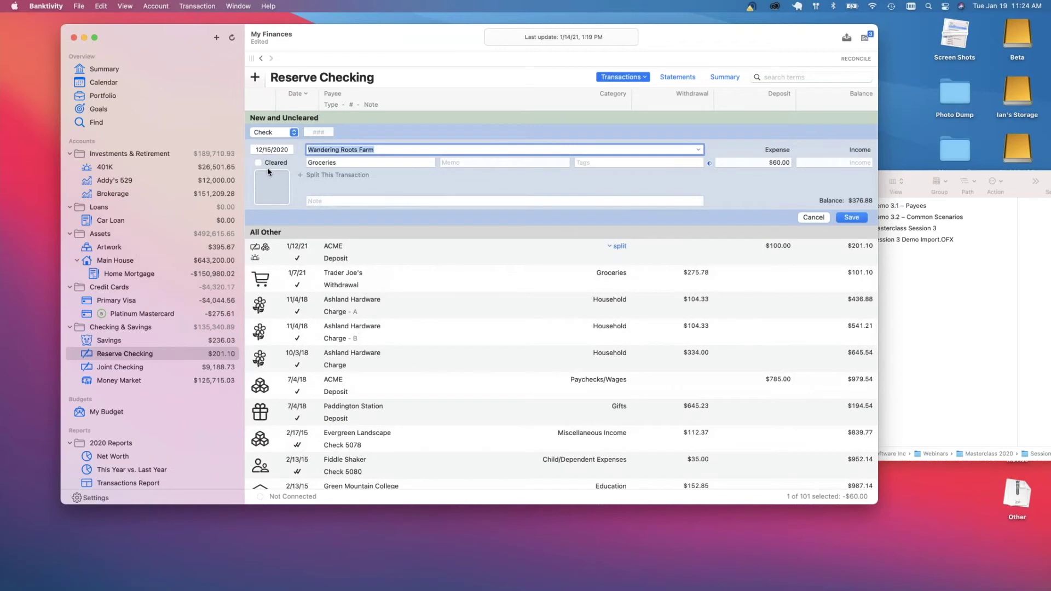
Close the open check entry without saving and import Session 3 Demo Import.OFX into the Reserve Checking account
left_click(809, 219)
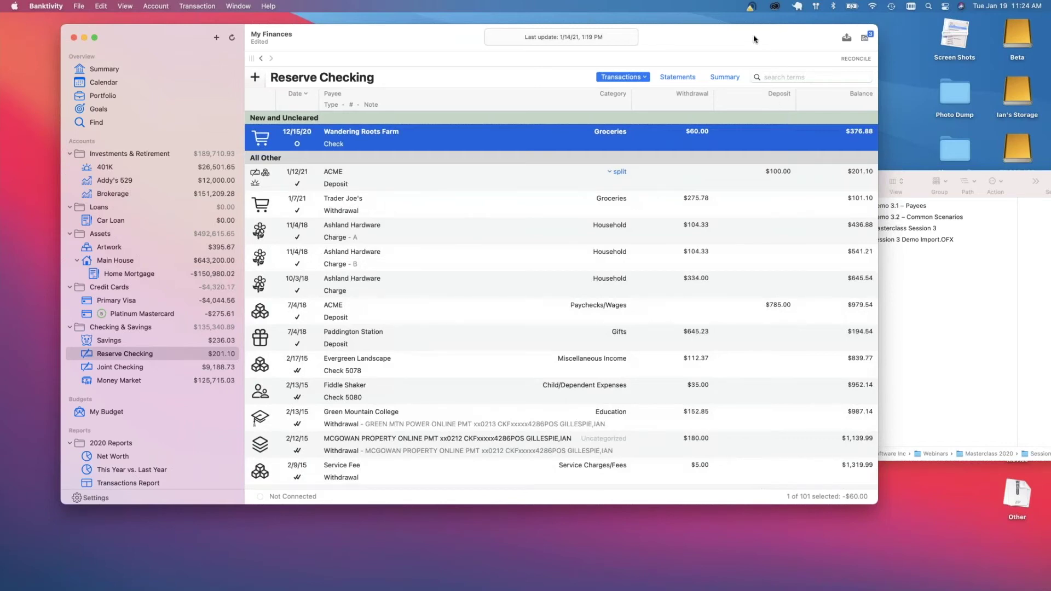
left_click_drag(745, 37, 734, 38)
left_click_drag(913, 239, 858, 573)
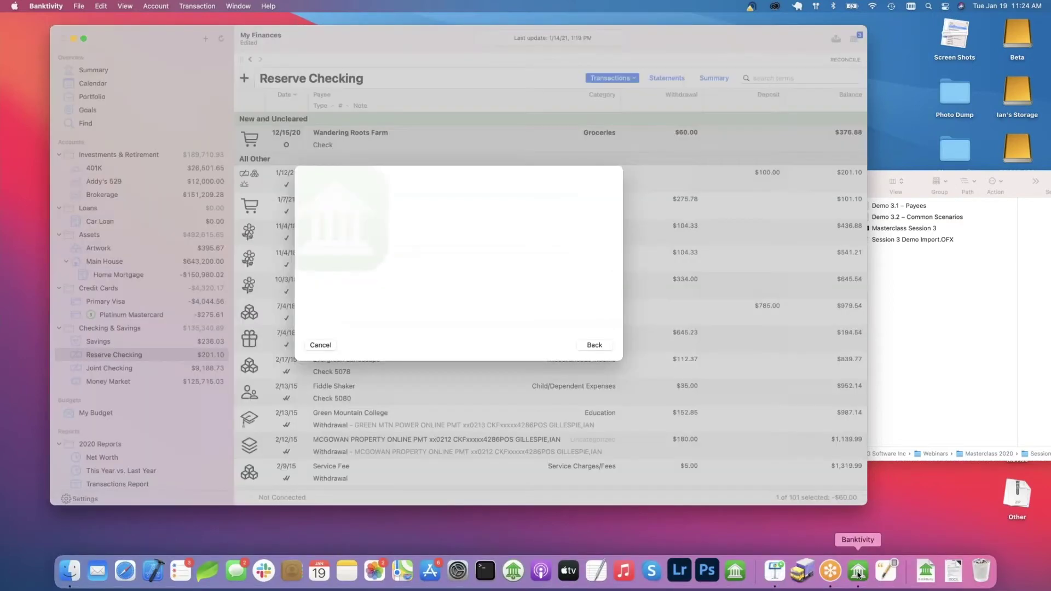
left_click(594, 347)
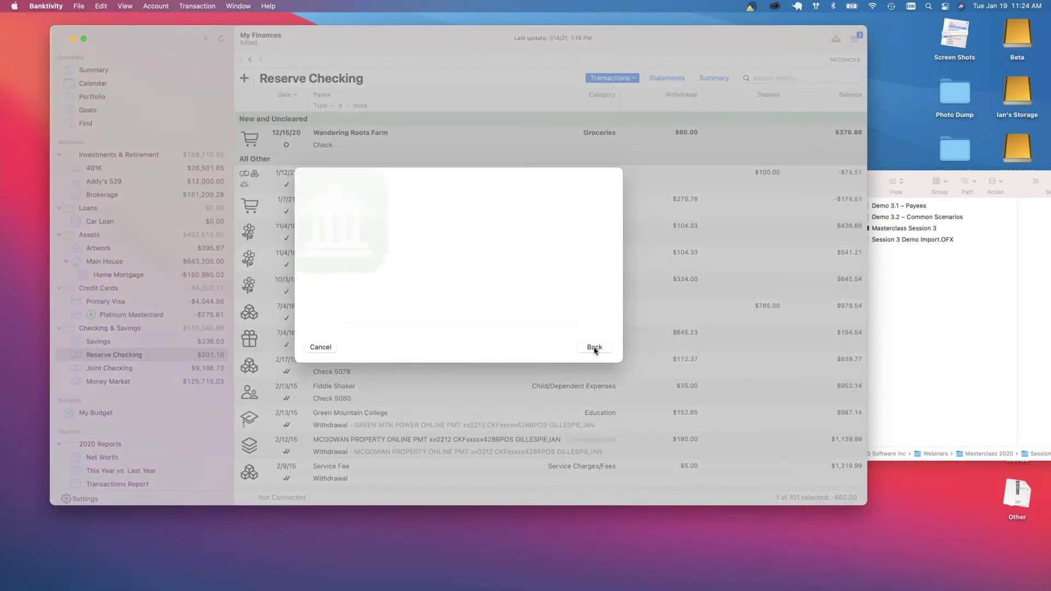
left_click(593, 348)
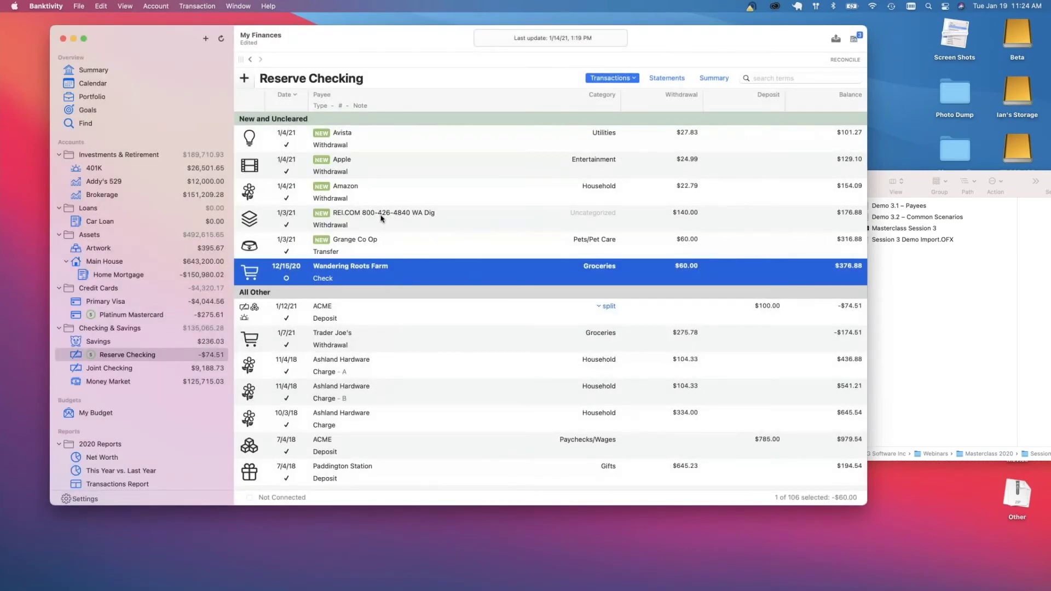
Change the Grange Co Op transaction to payee SH DRAFT CHECKING xxxyy, type Withdrawal and no category, and save it
left_click(381, 219)
left_click(431, 245)
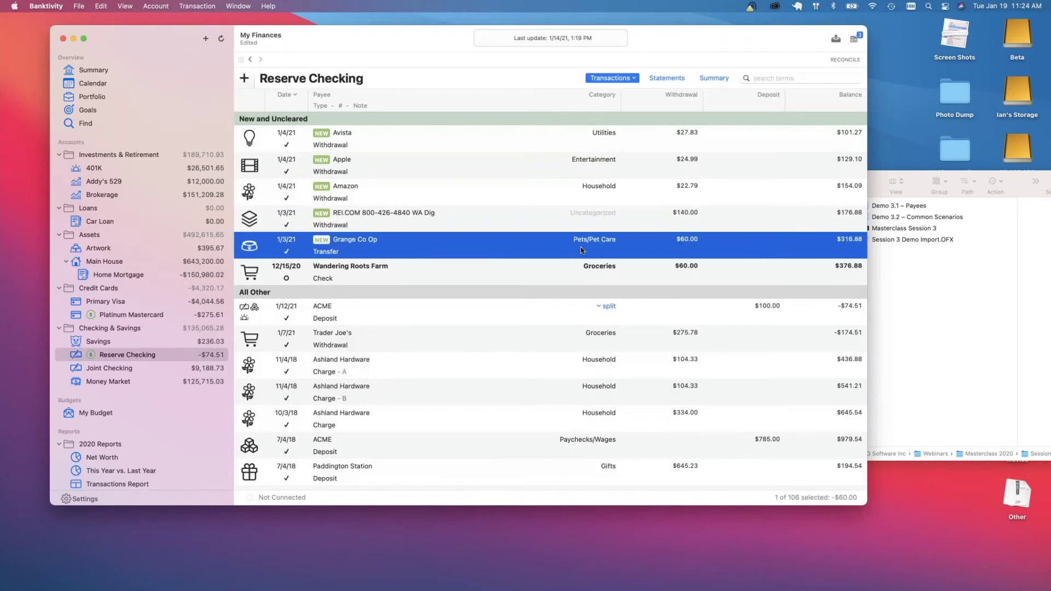
double_click(370, 250)
type("SH DRAFT CHECKING x")
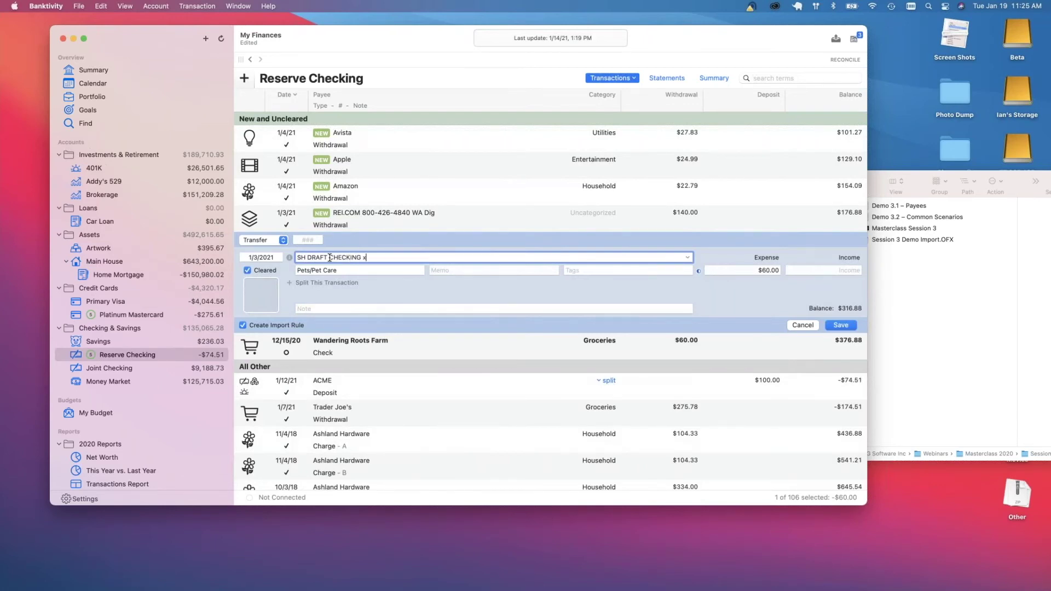
type("xxyy")
key("Tab")
left_click(298, 271)
key("super+a")
key("BackSpace")
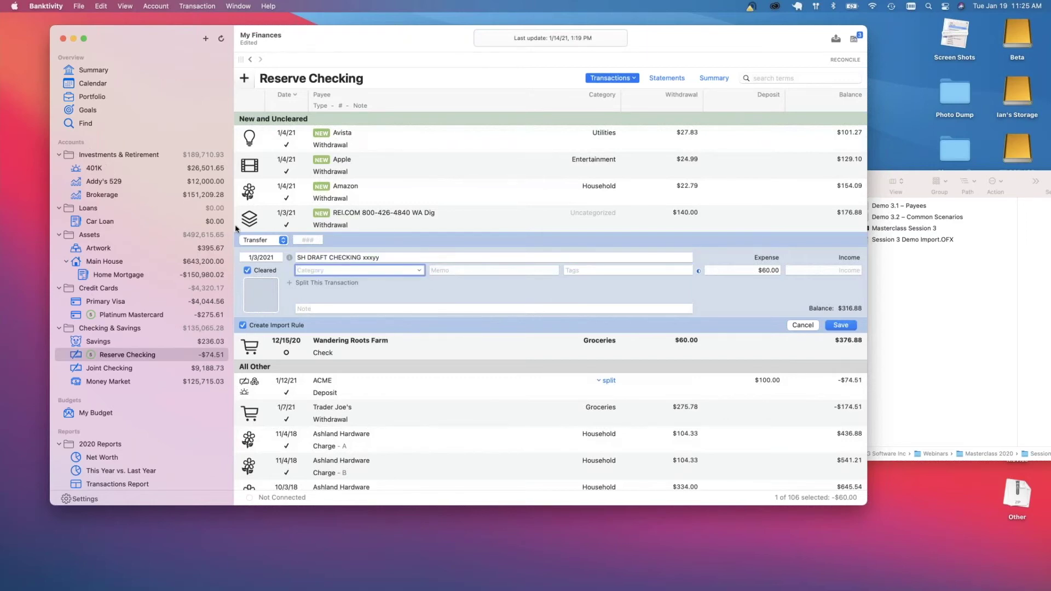
left_click(271, 240)
left_click(271, 186)
left_click(844, 328)
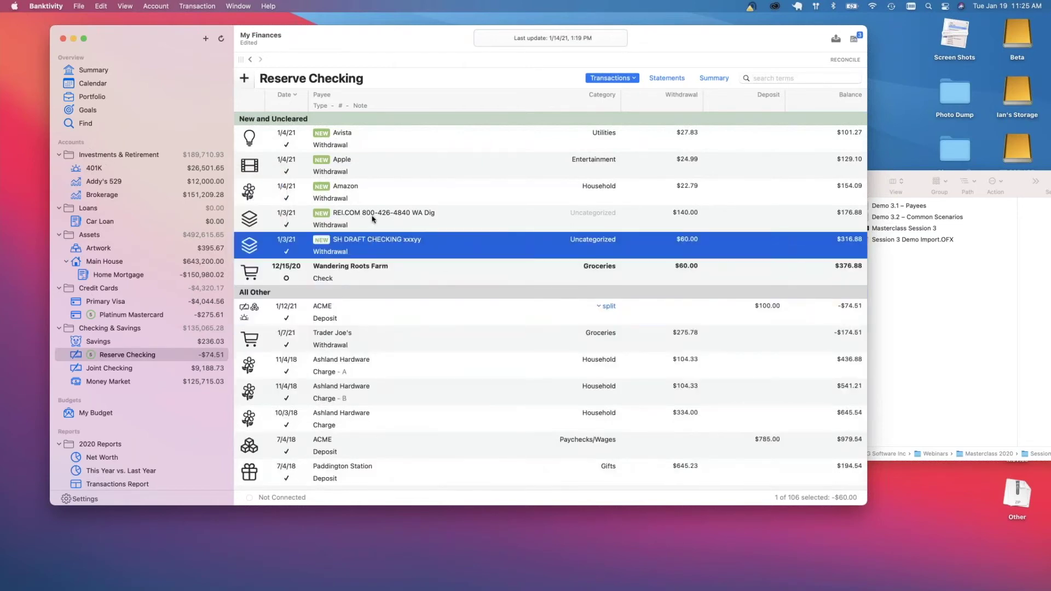
Merge the imported SH DRAFT CHECKING xxxyy withdrawal into the Wandering Roots Farm check and confirm the merge
left_click(372, 219)
left_click(383, 247)
left_click(451, 283)
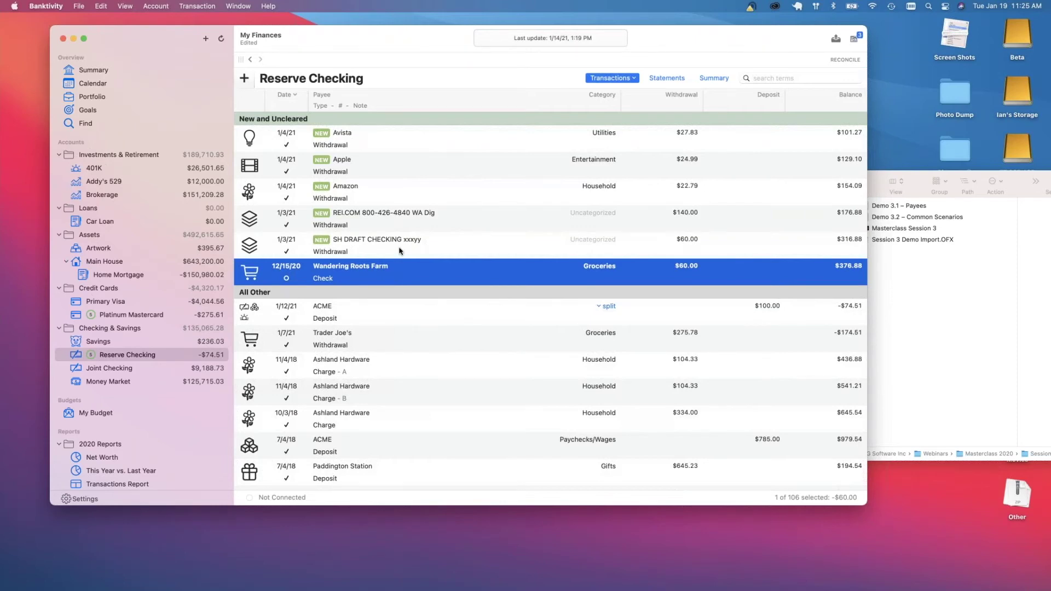
left_click(432, 249)
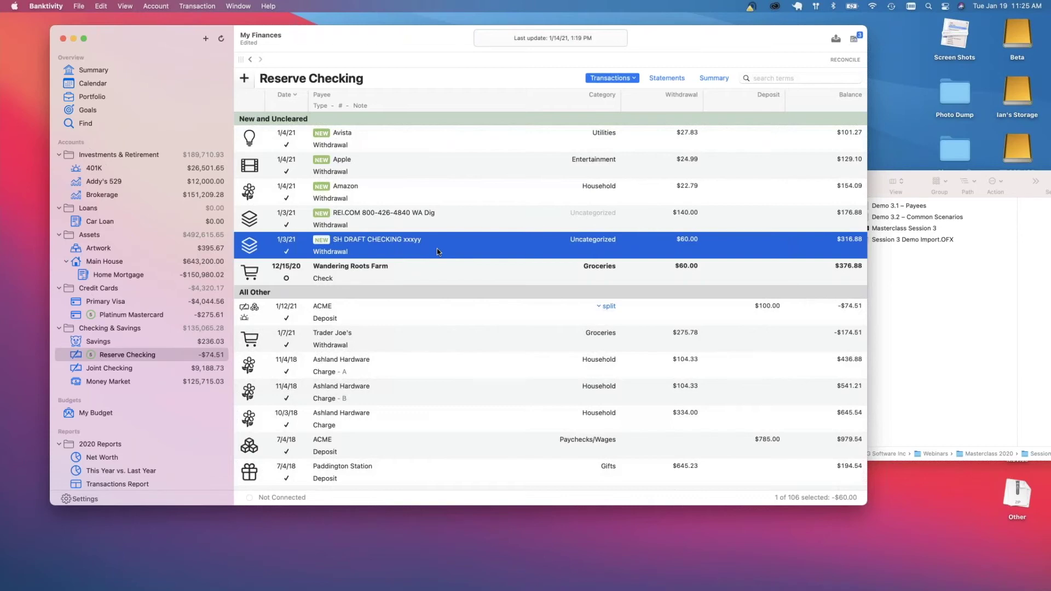
left_click(432, 274)
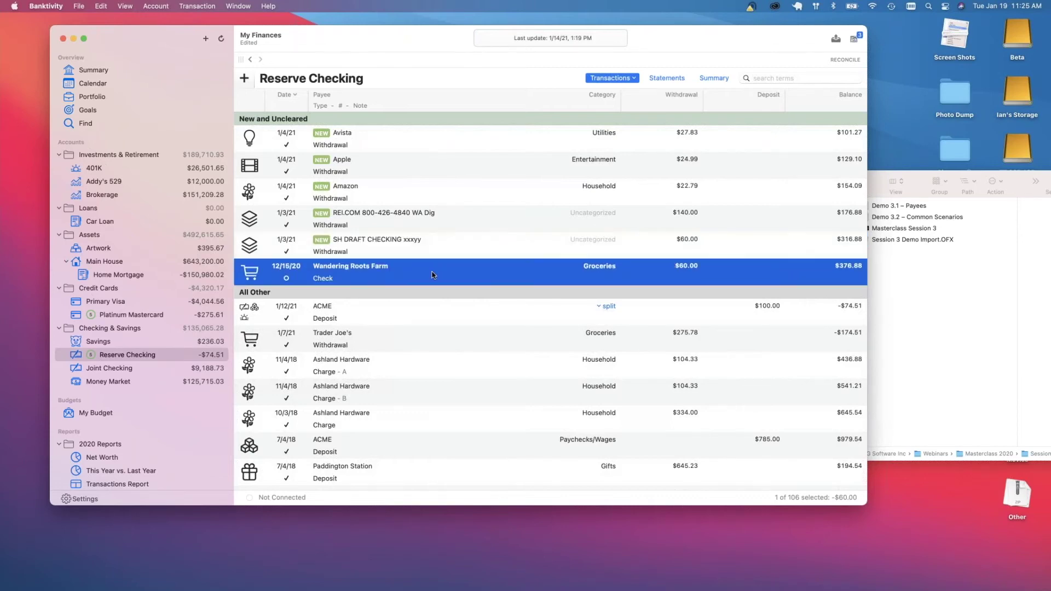
left_click(424, 246)
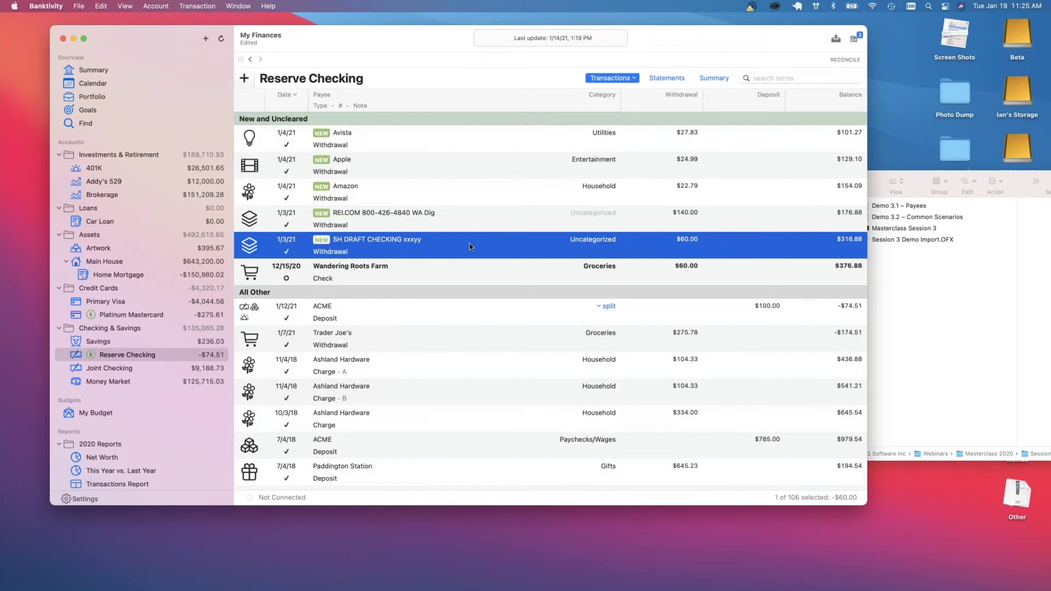
left_click_drag(491, 245, 478, 298)
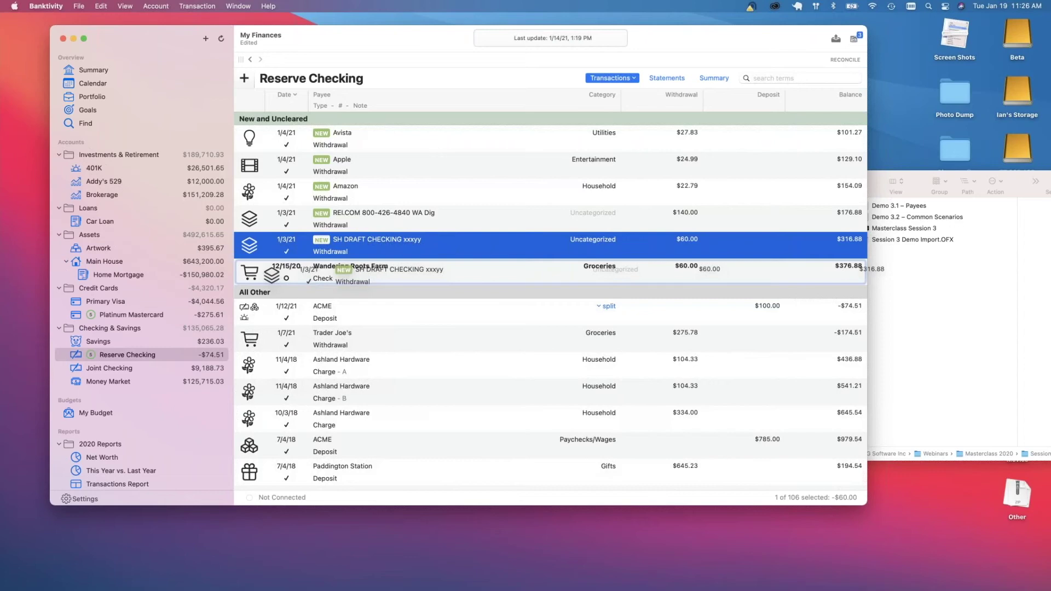
left_click_drag(481, 273, 482, 274)
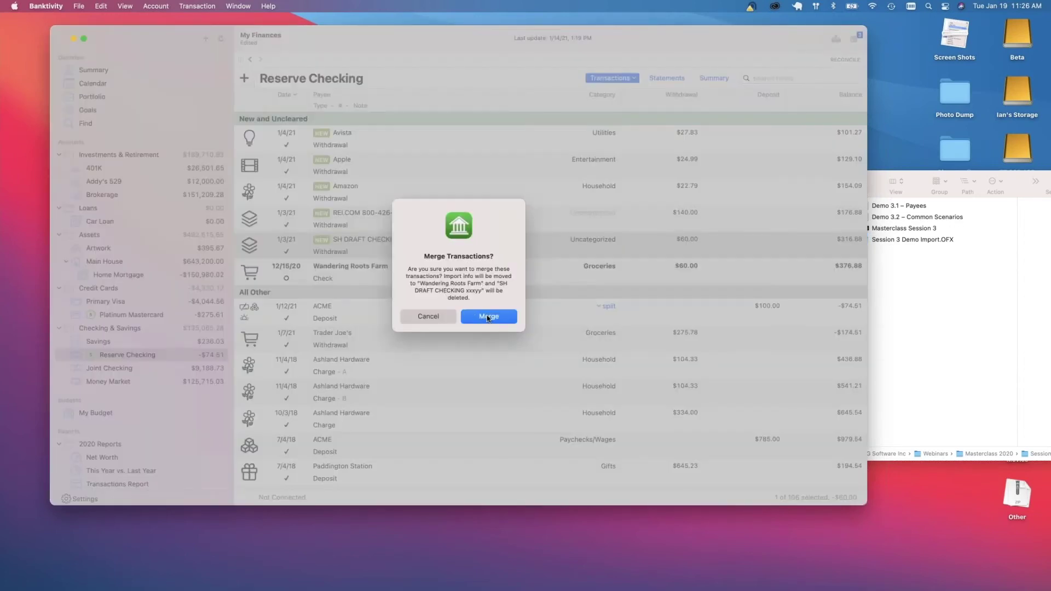
left_click(489, 317)
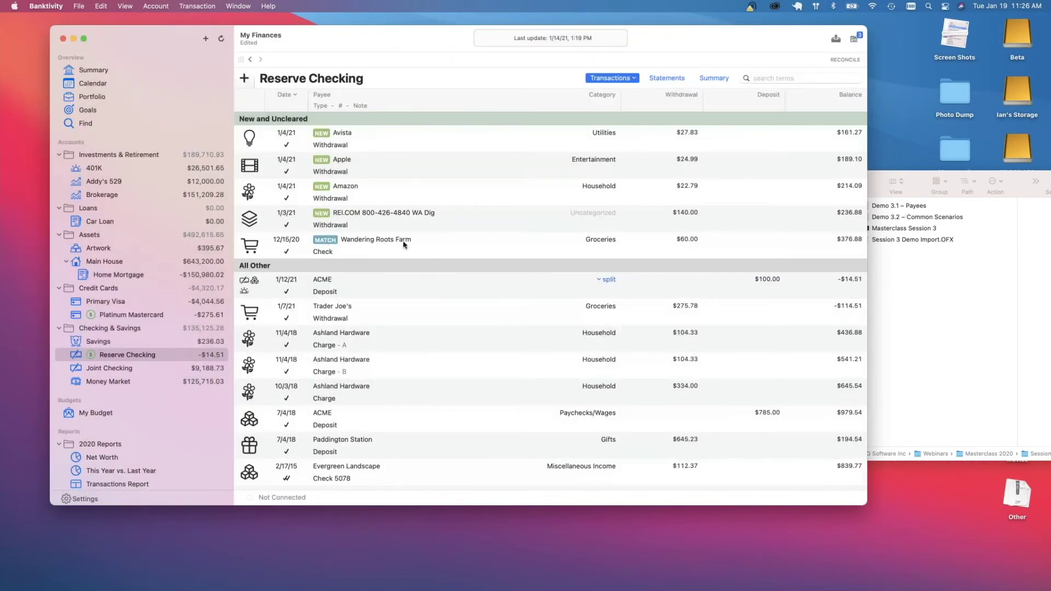
Reorder the new transactions so that Amazon sits above Apple in the register
left_click(445, 246)
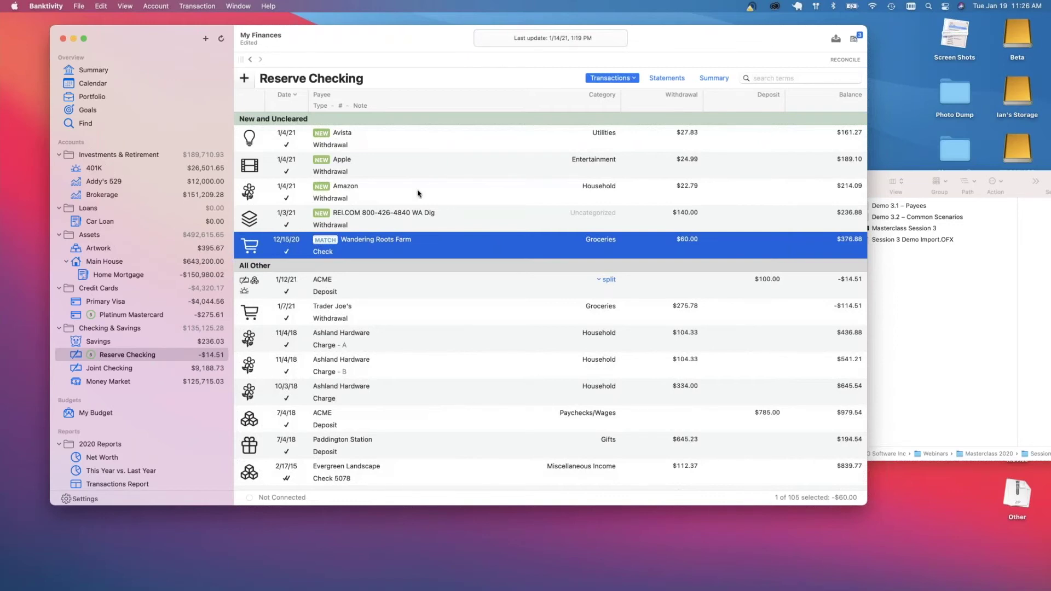
left_click(397, 197)
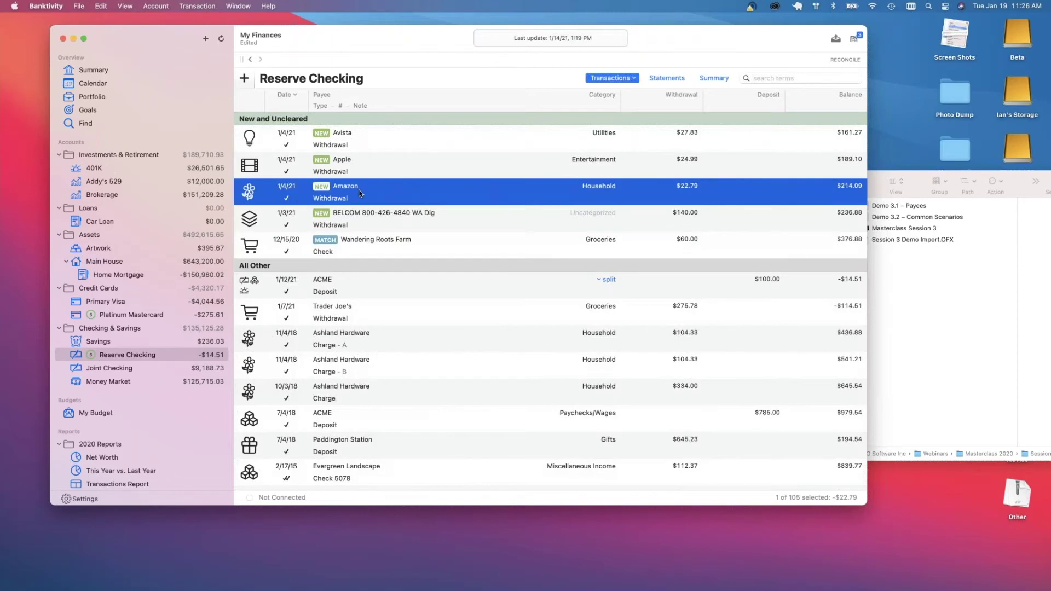
left_click_drag(406, 188, 408, 167)
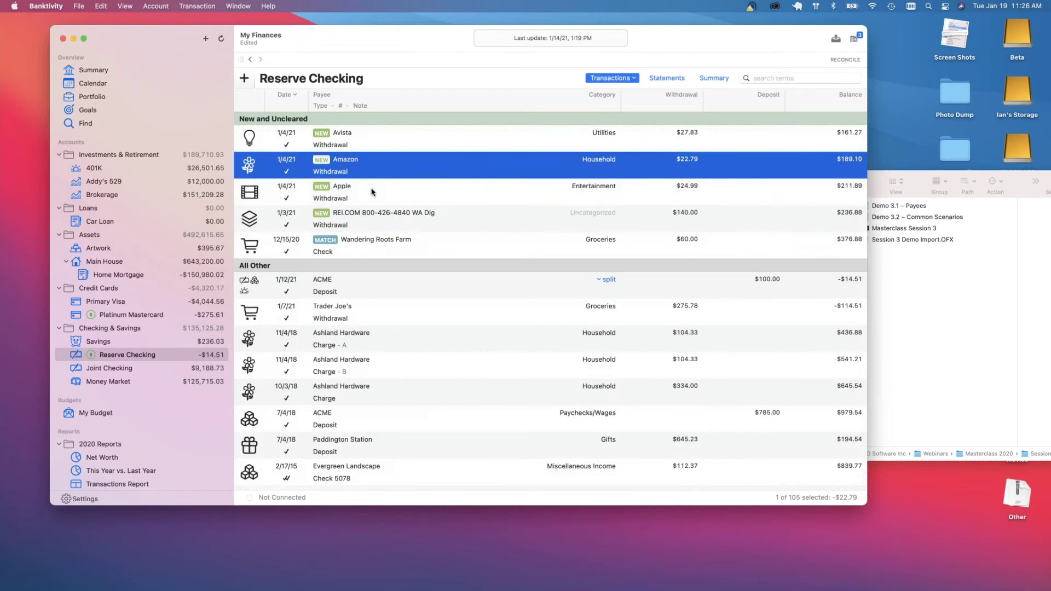
left_click(383, 191)
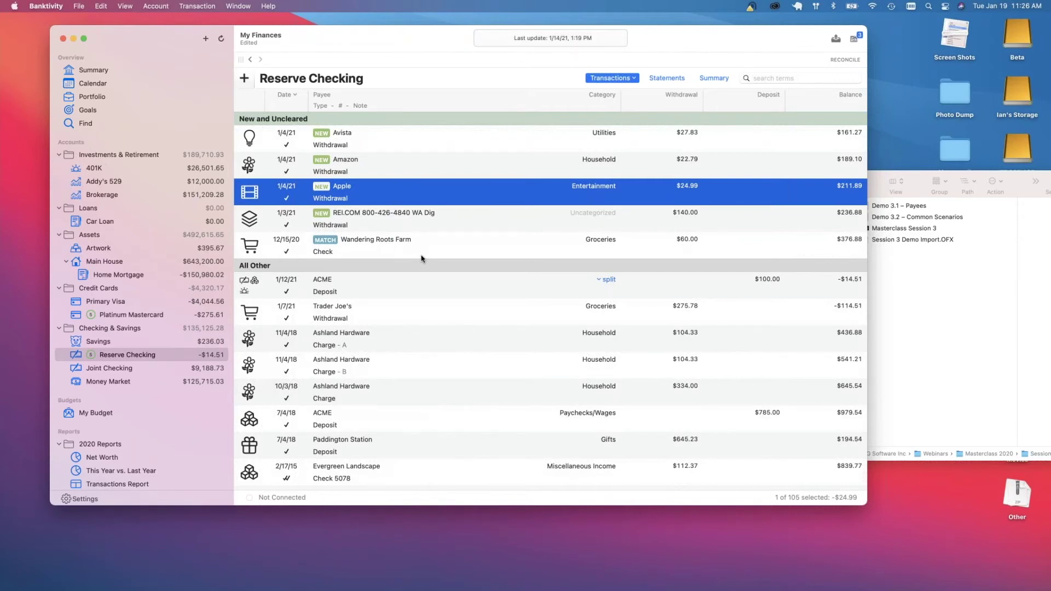
left_click(388, 219)
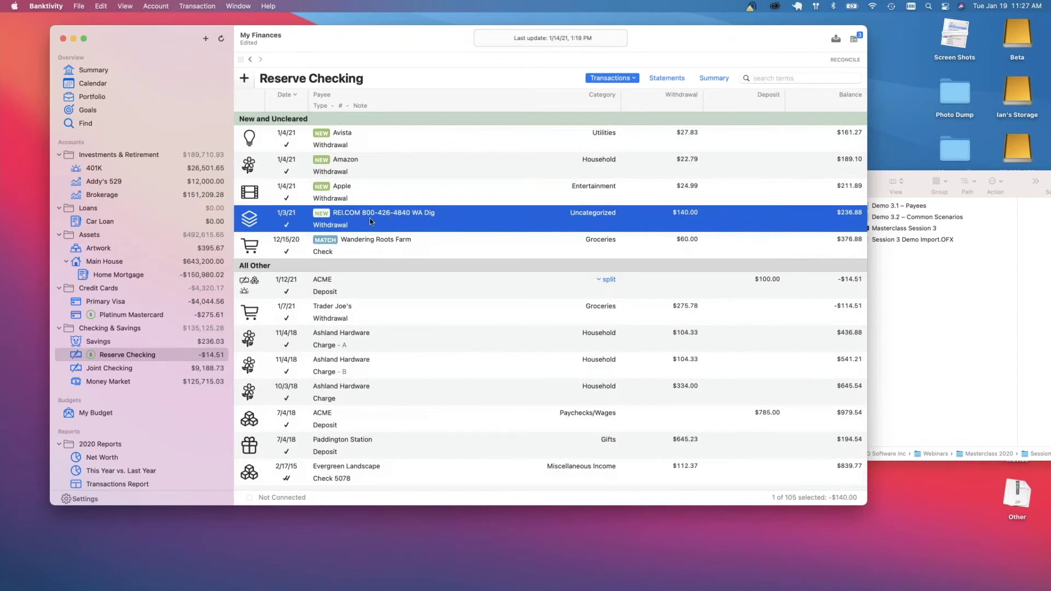
double_click(369, 218)
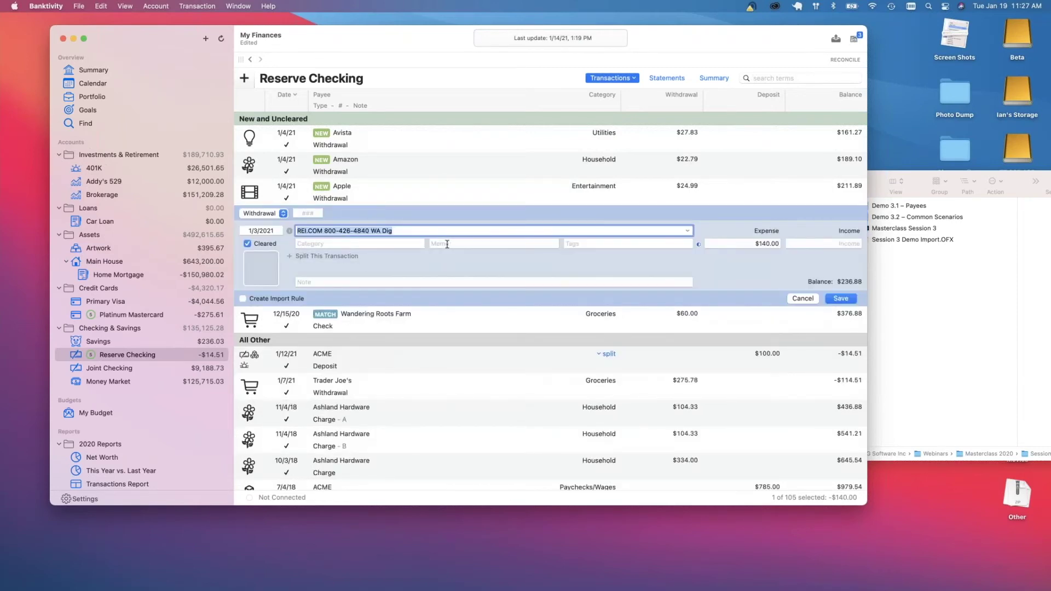
left_click(803, 299)
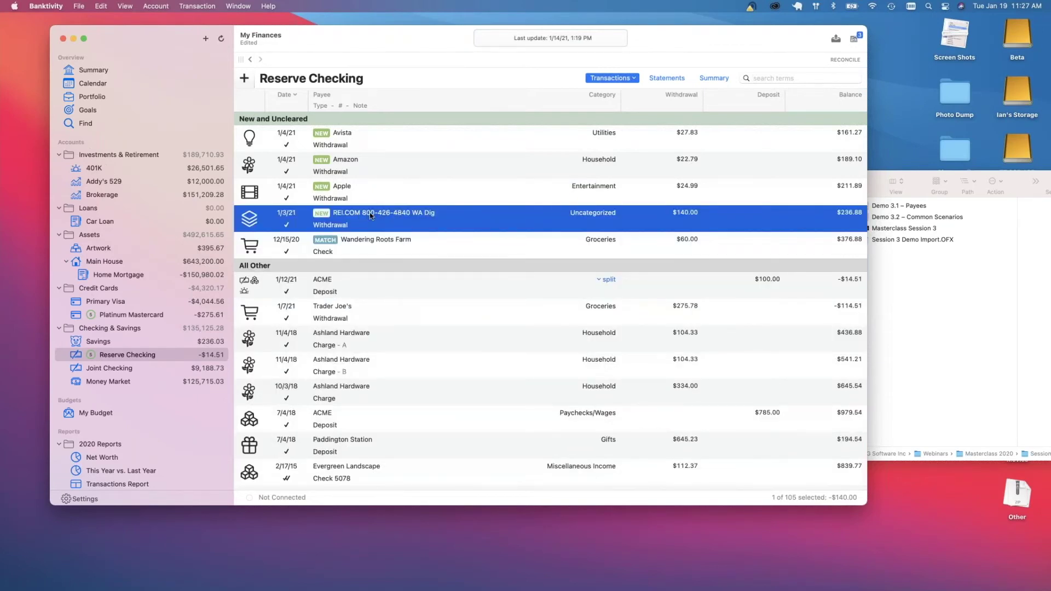
Rename the REI.COM withdrawal's payee to REI with category Clothing/Shoes, enable Create Import Rule, and save it
double_click(371, 215)
left_click(316, 242)
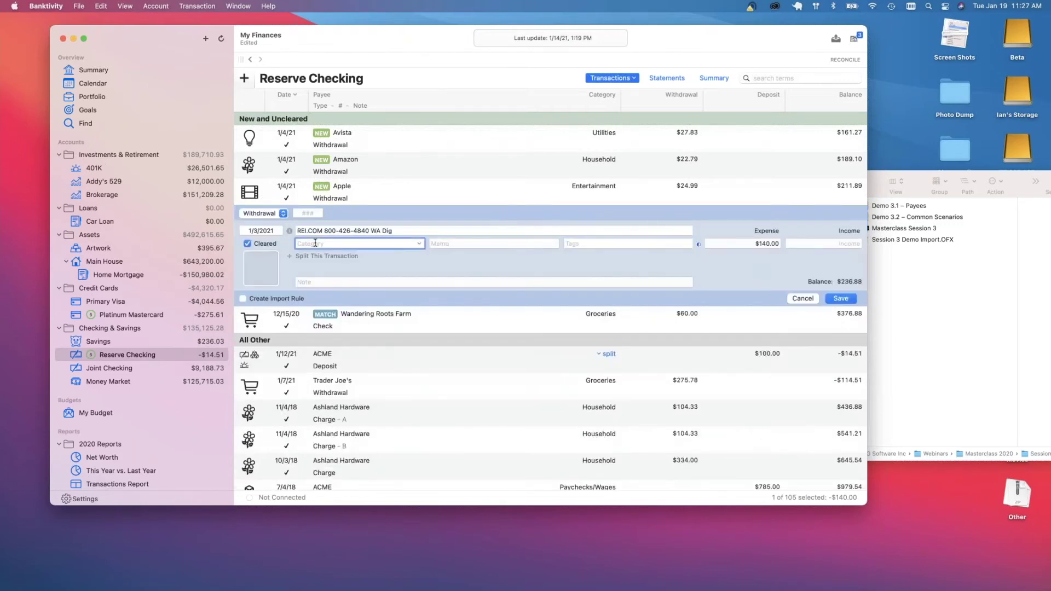
left_click(244, 299)
left_click(243, 299)
left_click(319, 231)
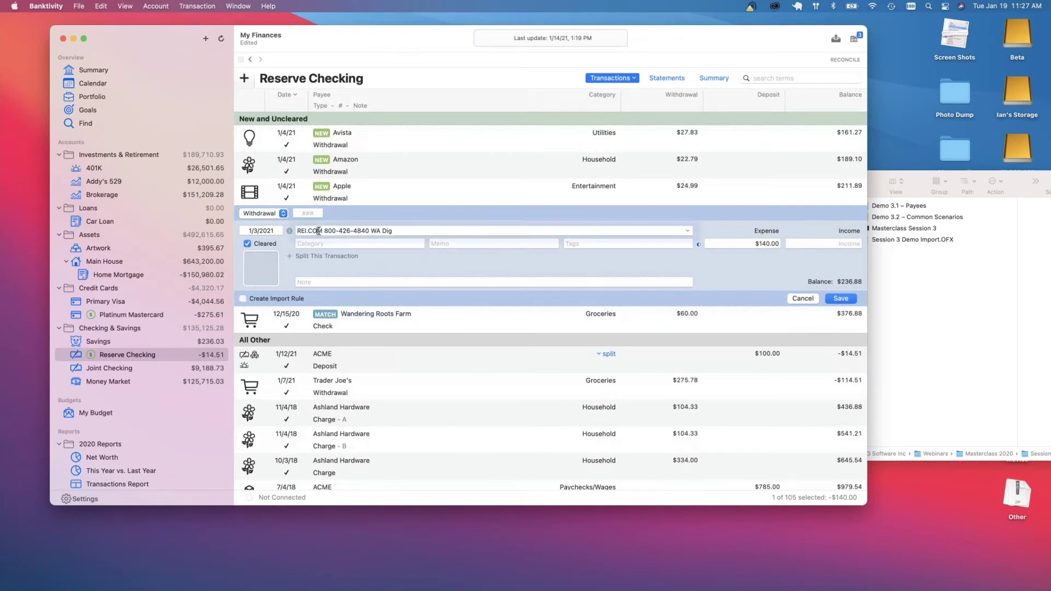
type("REI")
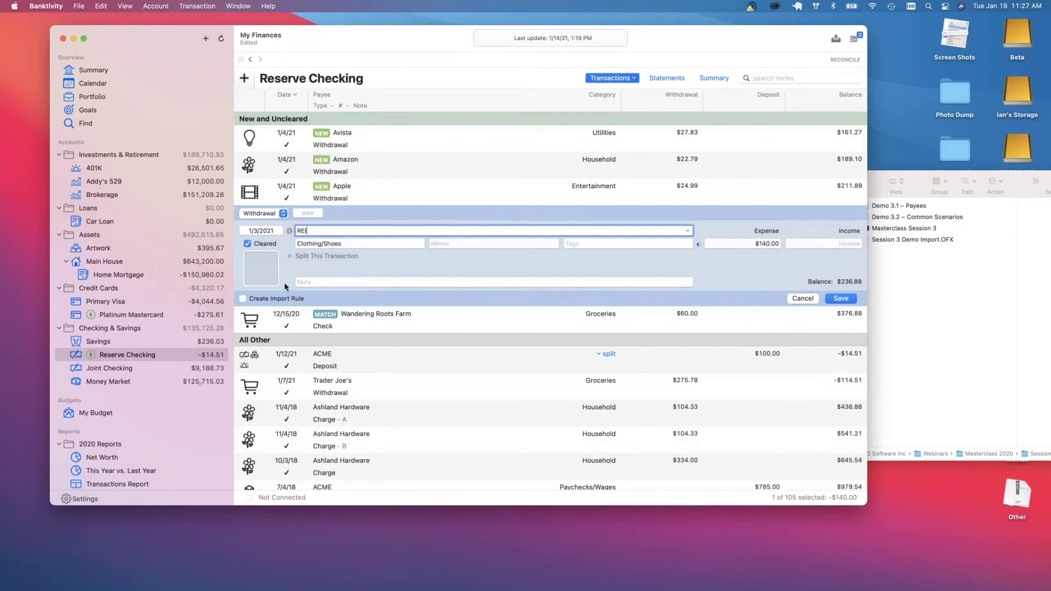
left_click(243, 298)
left_click(841, 299)
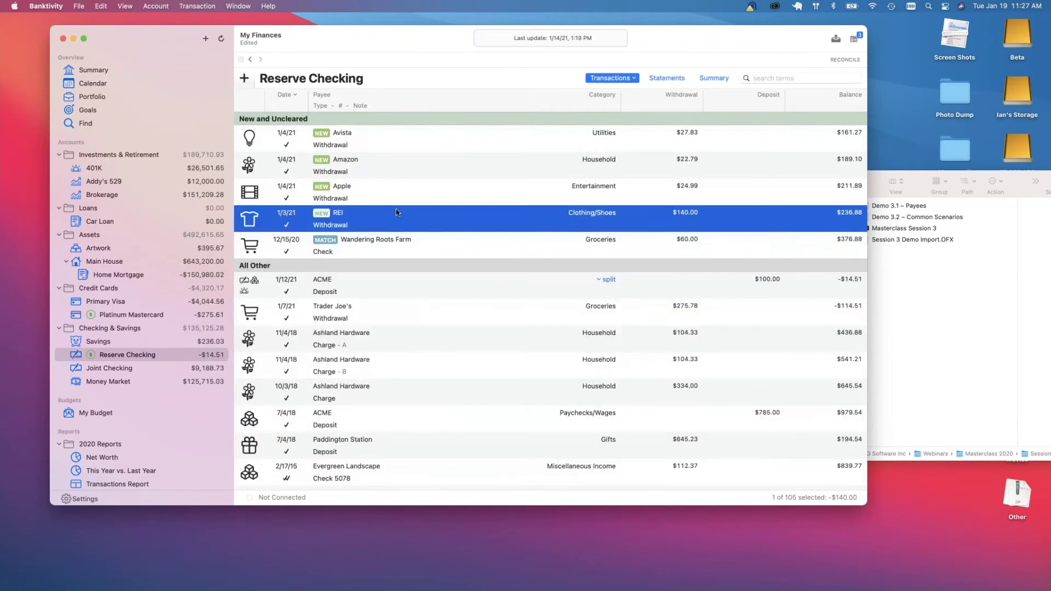
Delete the REI withdrawal and import Session 3 Demo Import.OFX into Reserve Checking again
key("super+BackSpace")
left_click(492, 310)
left_click_drag(898, 239, 857, 571)
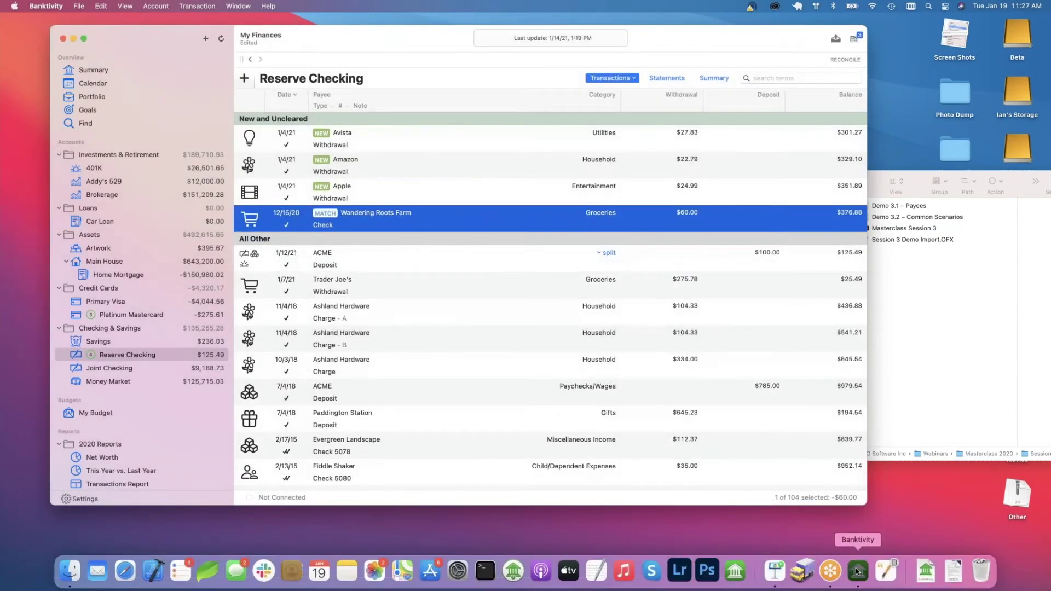
left_click_drag(857, 571, 857, 571)
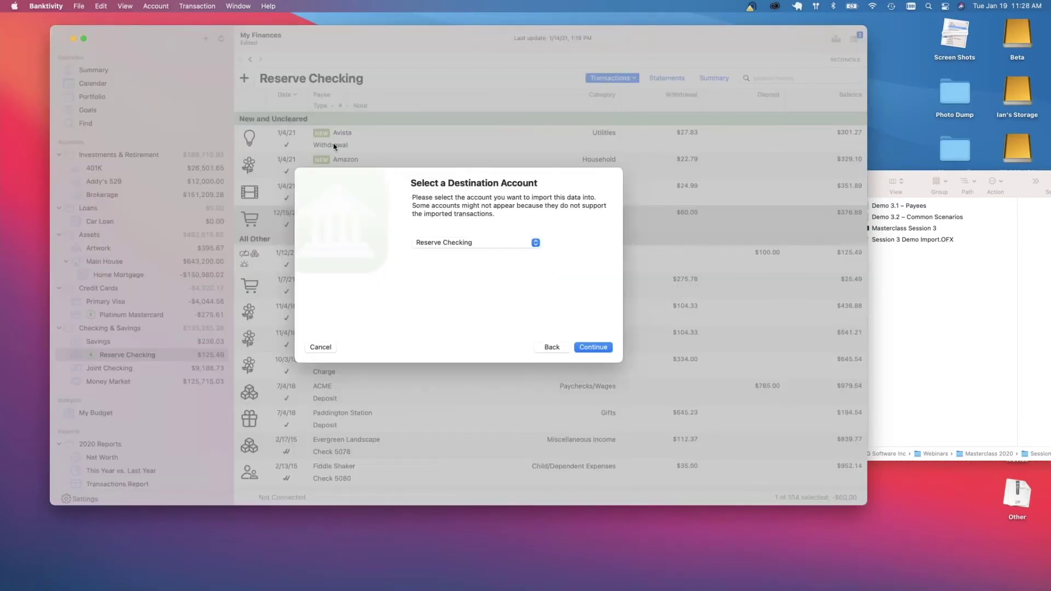
left_click(593, 347)
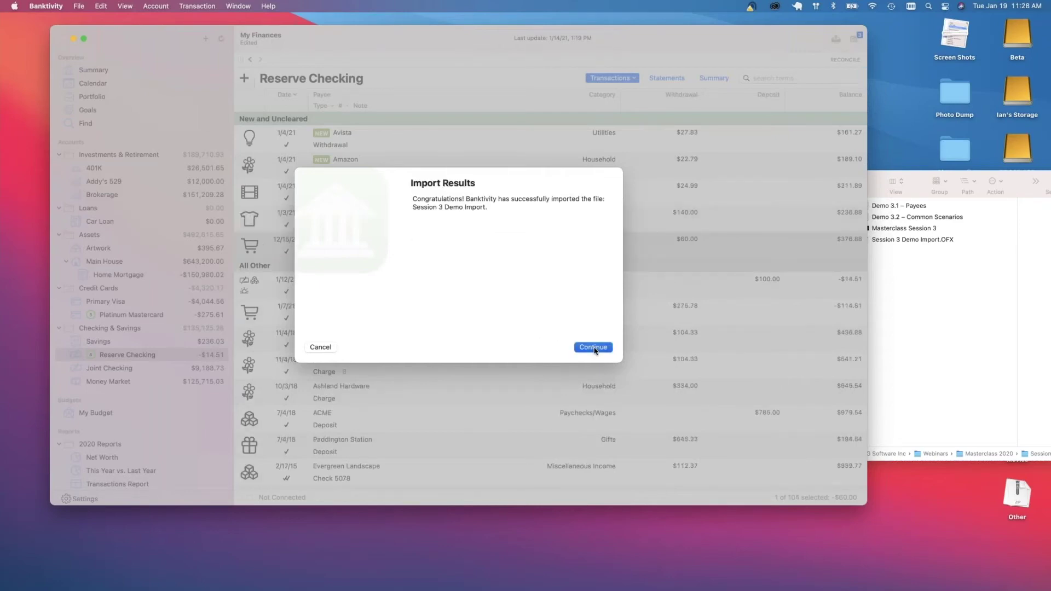
left_click(593, 348)
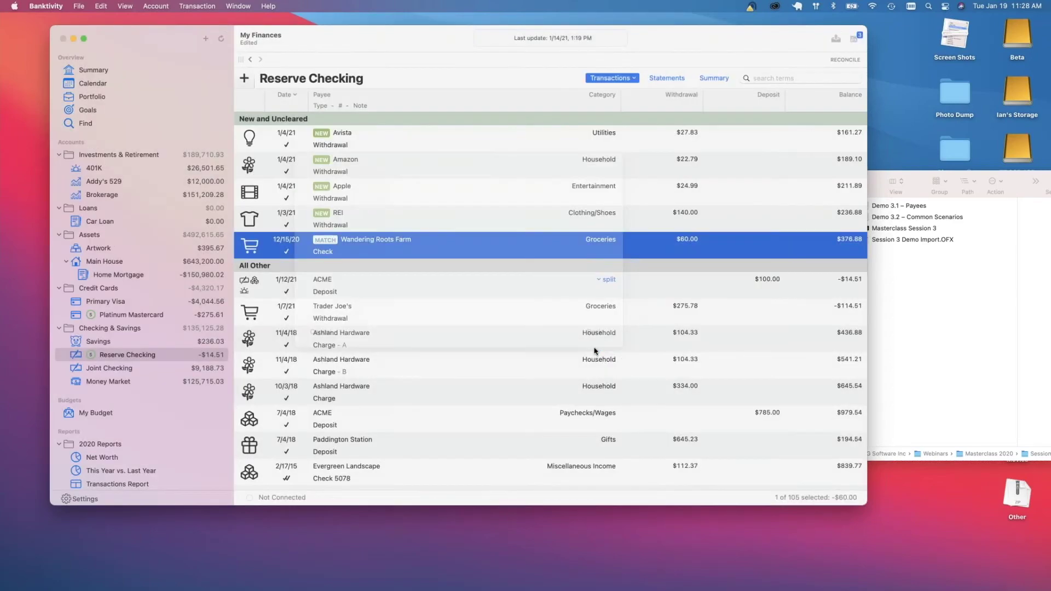
Open the re-imported REI withdrawal and review its payee, category and Create Import Rule option
left_click(411, 221)
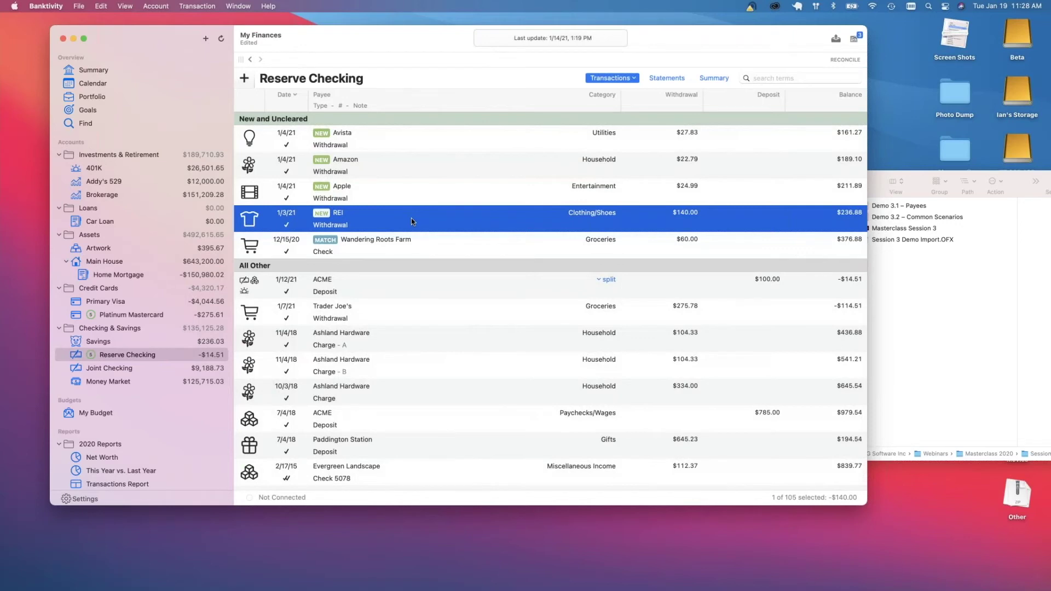
double_click(411, 221)
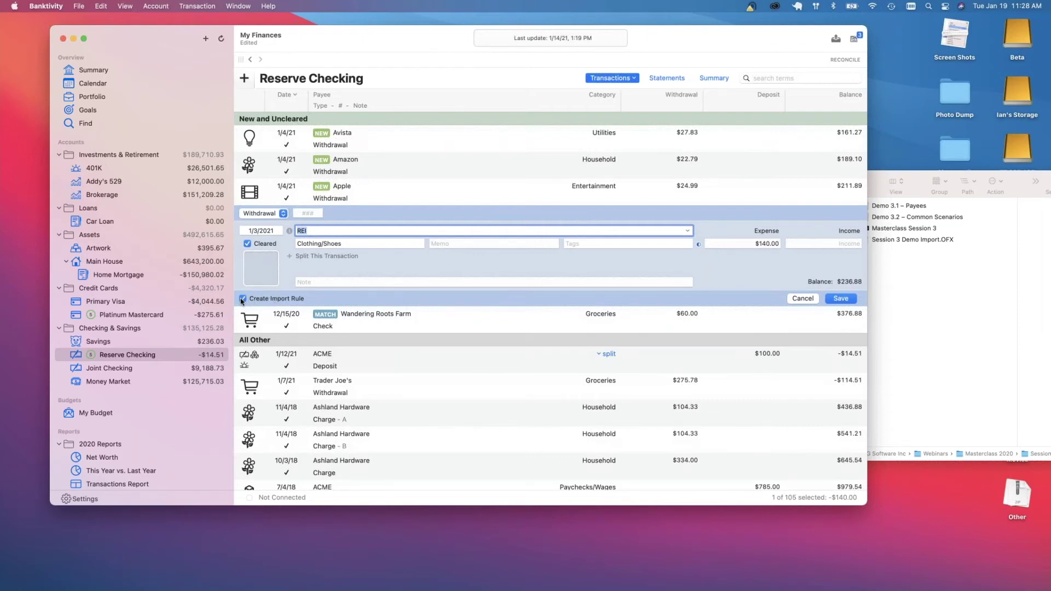
left_click(803, 299)
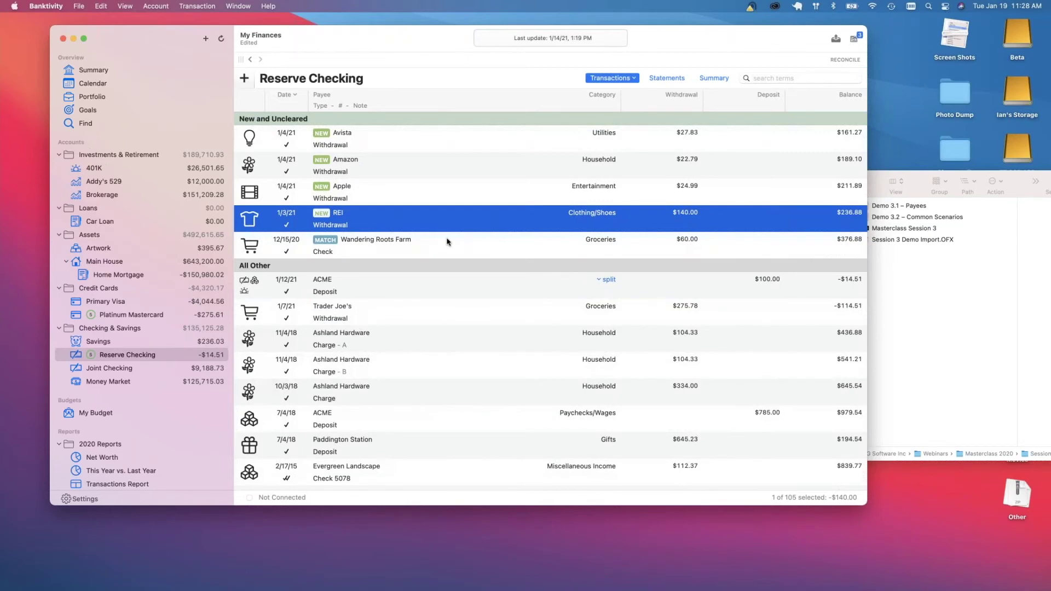
double_click(414, 218)
left_click(840, 299)
Open the preferences and show the Import settings for reviewing how imported transactions are handled
left_click(78, 5)
mouse_move(54, 5)
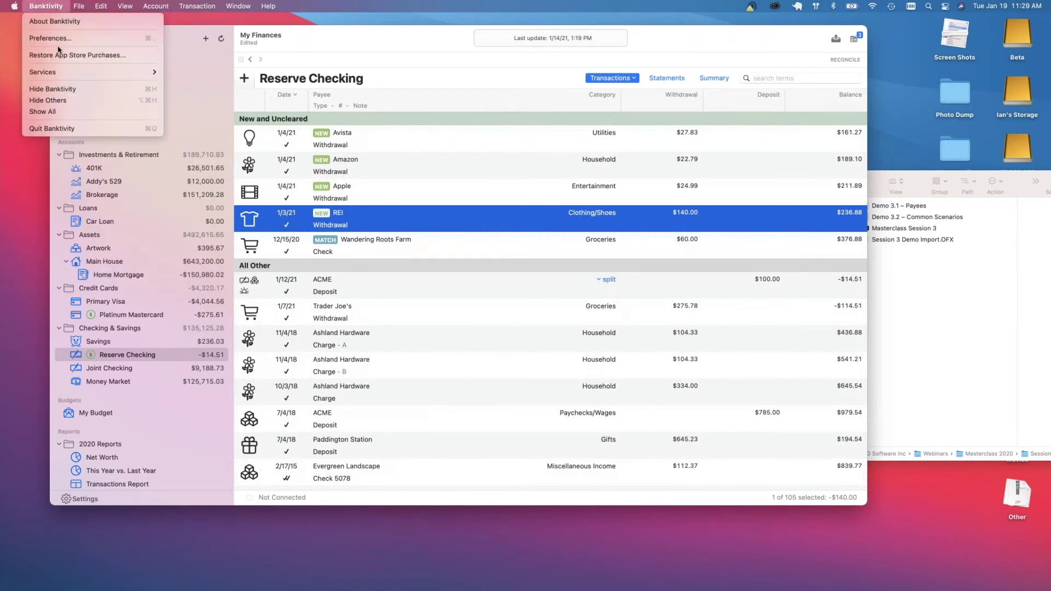
left_click(58, 39)
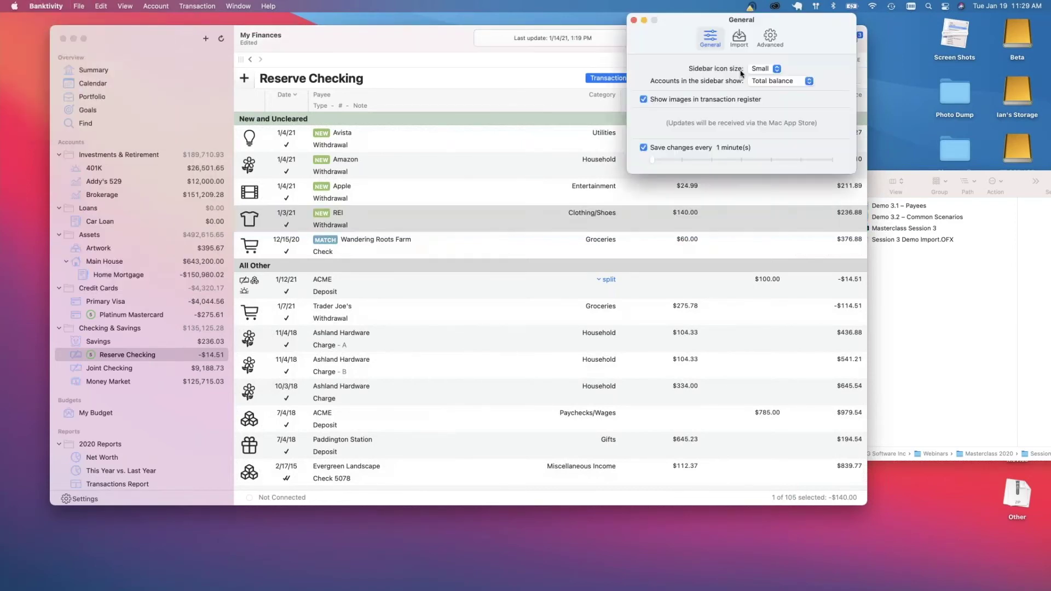
left_click_drag(667, 27, 462, 223)
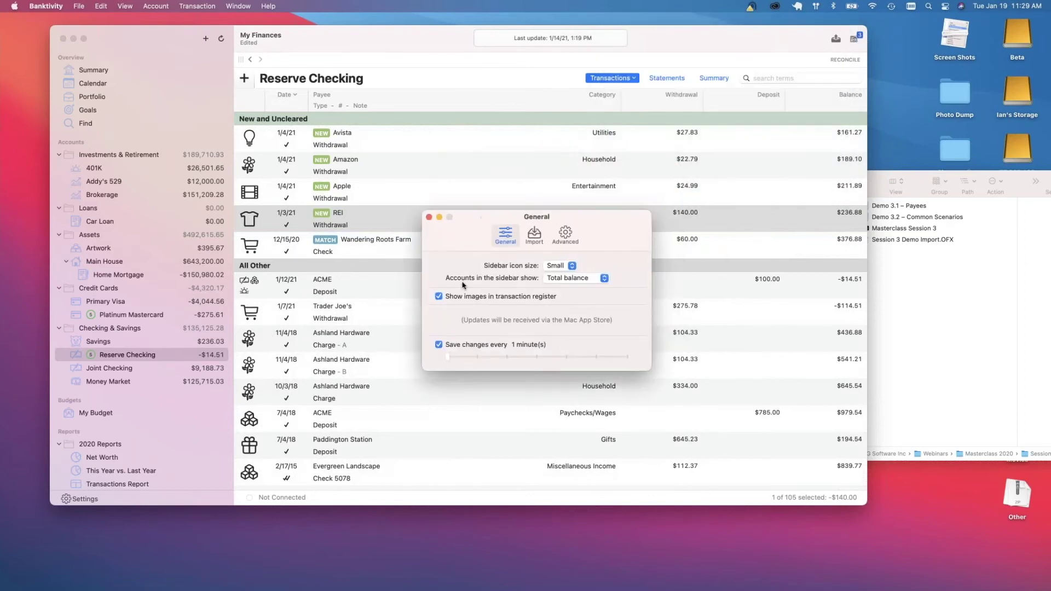
left_click(532, 237)
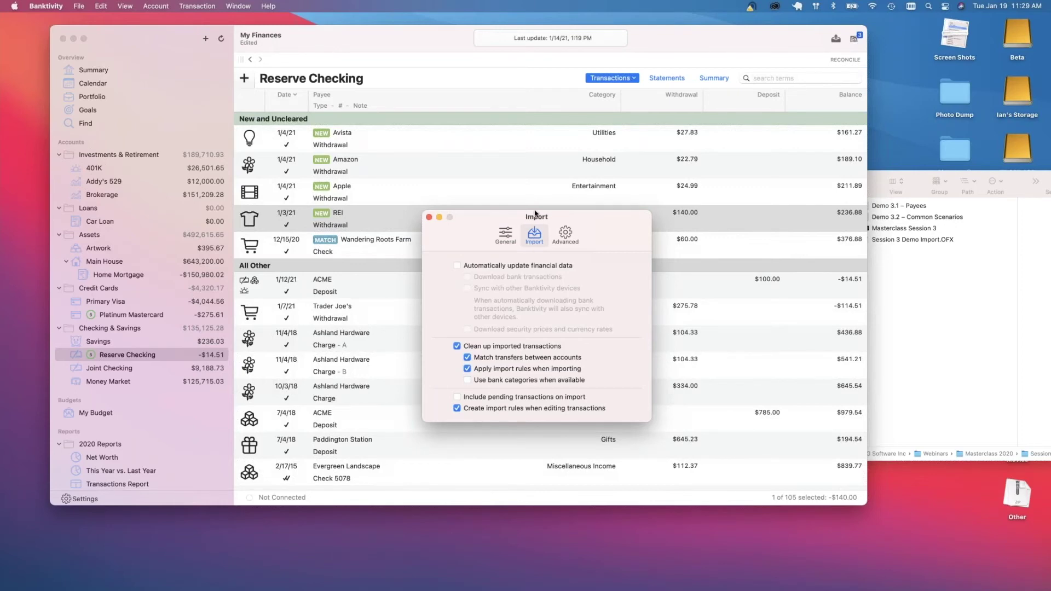
left_click_drag(526, 220, 534, 213)
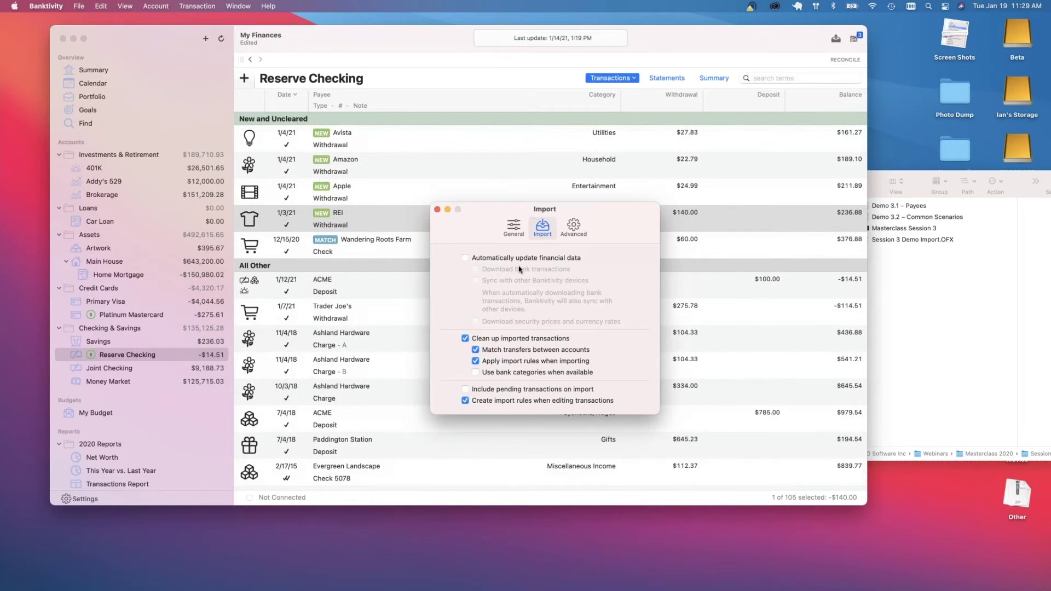
Switch Clean up imported transactions and Match transfers between accounts off and back on in the import preferences
left_click(484, 339)
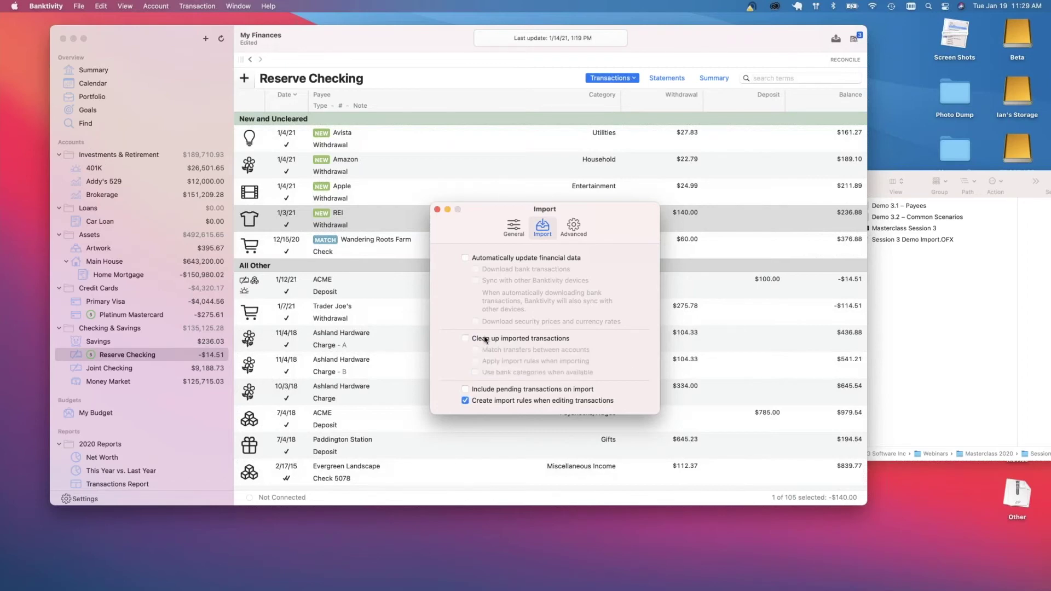
left_click(484, 340)
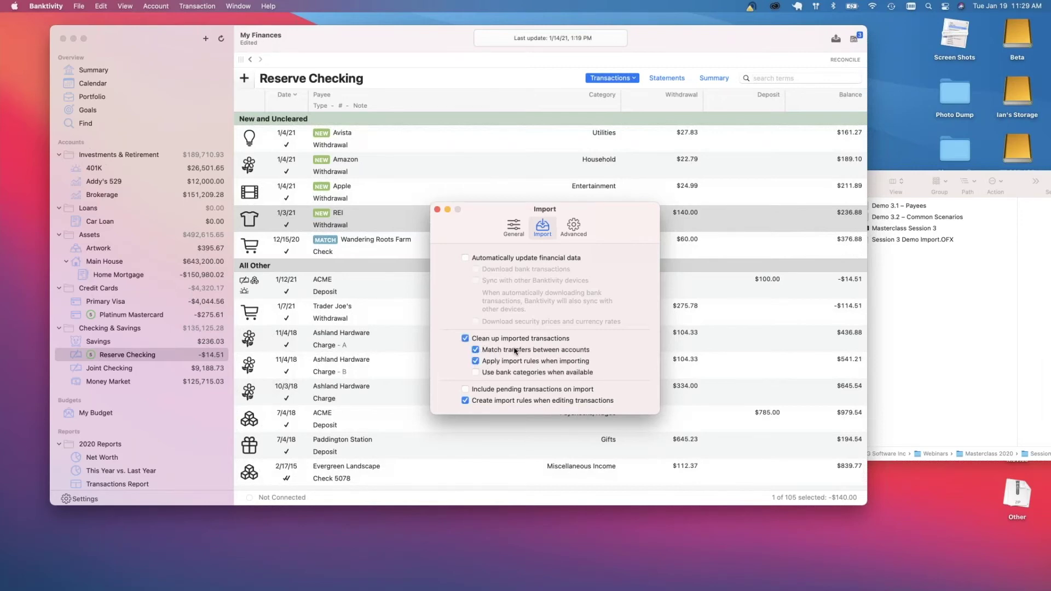
left_click(476, 350)
left_click(475, 350)
Check the Create Import Rule option on the REI withdrawal without saving, and close the preferences
left_click_drag(486, 209, 834, 234)
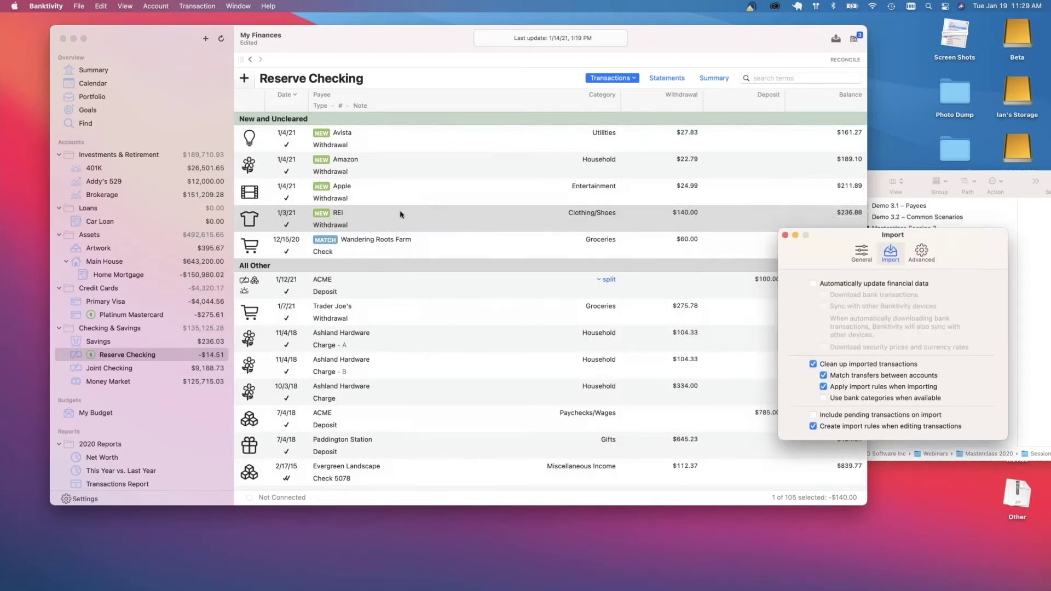
double_click(400, 215)
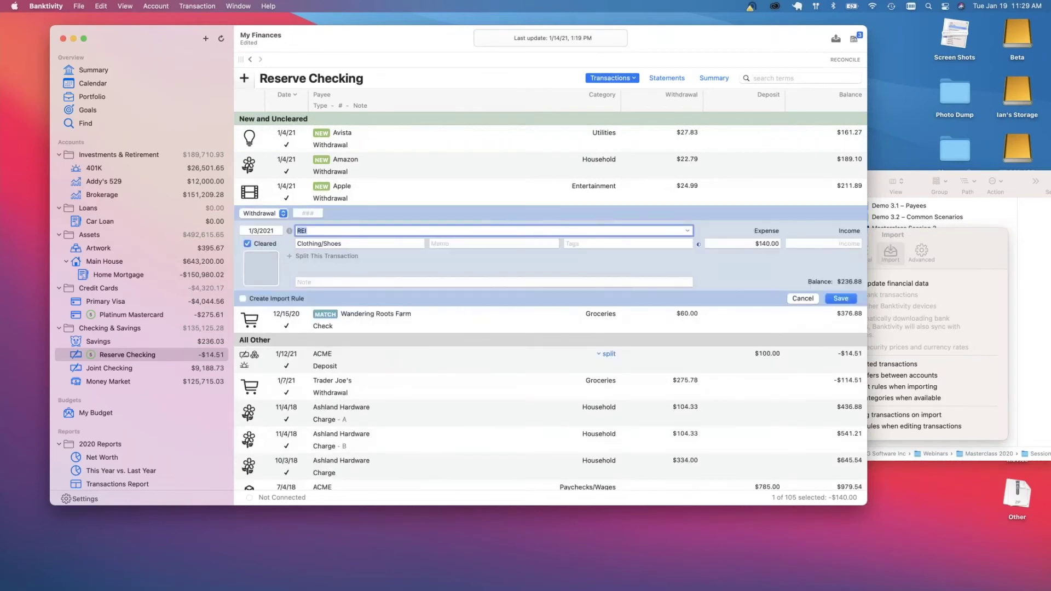
left_click(802, 299)
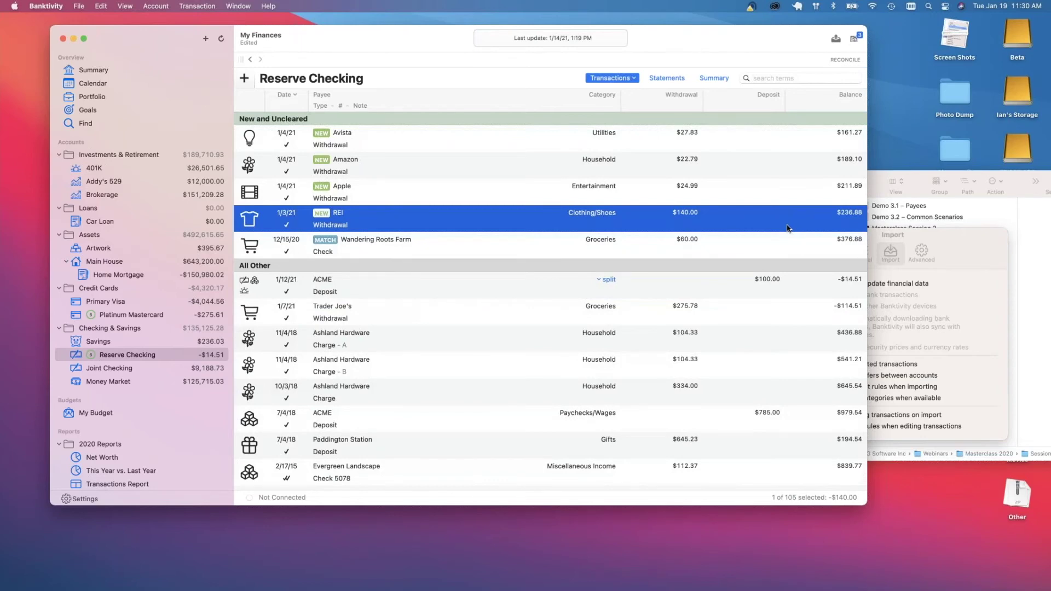
left_click_drag(877, 235, 754, 228)
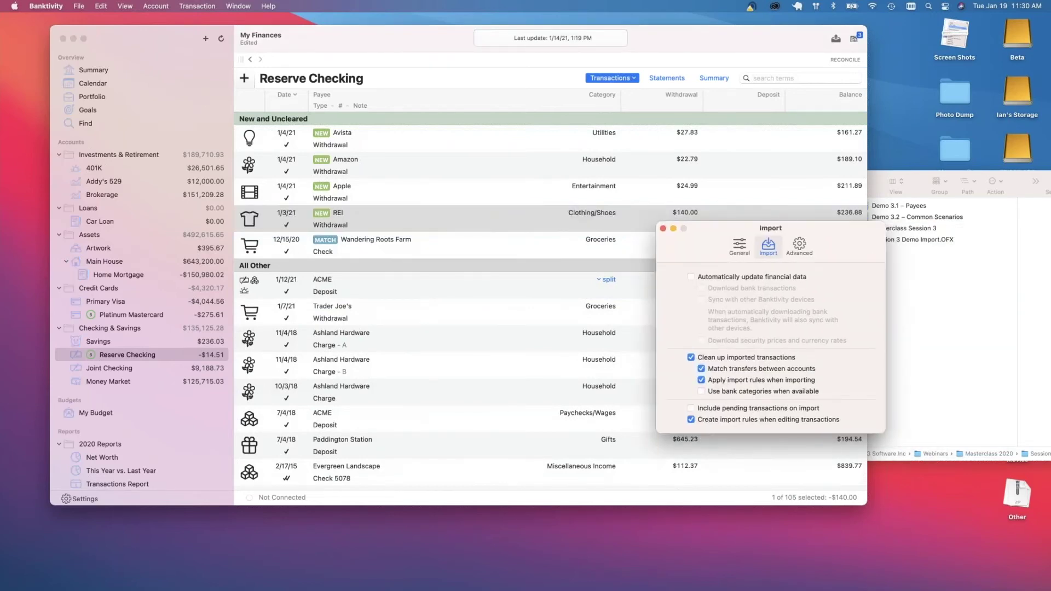
left_click(663, 228)
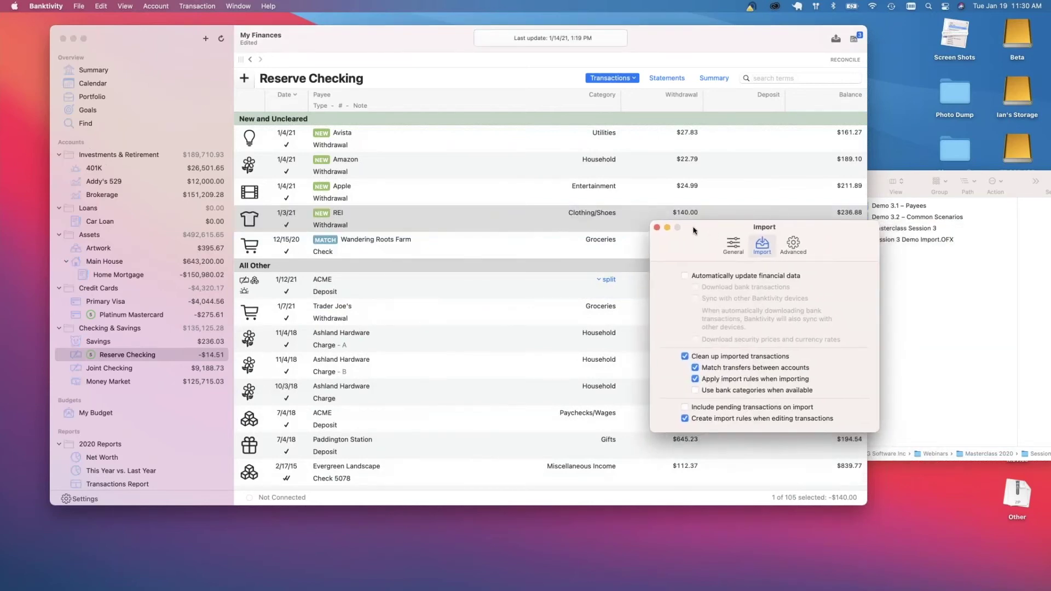
left_click(538, 221)
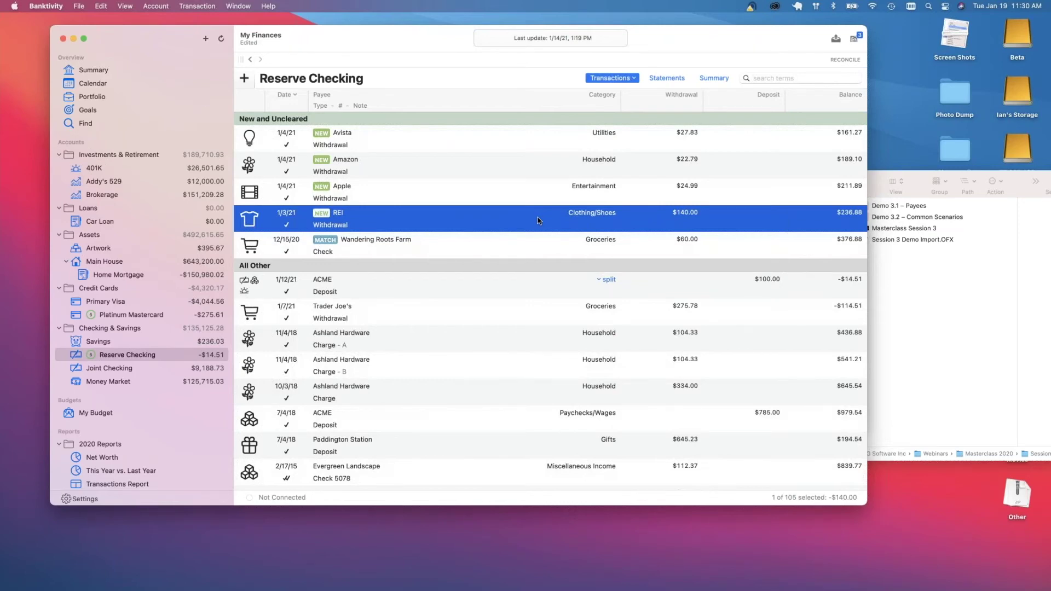
Switch to Finder to view the Session 3 folder's files, and return to Banktivity
left_click(885, 181)
left_click(844, 175)
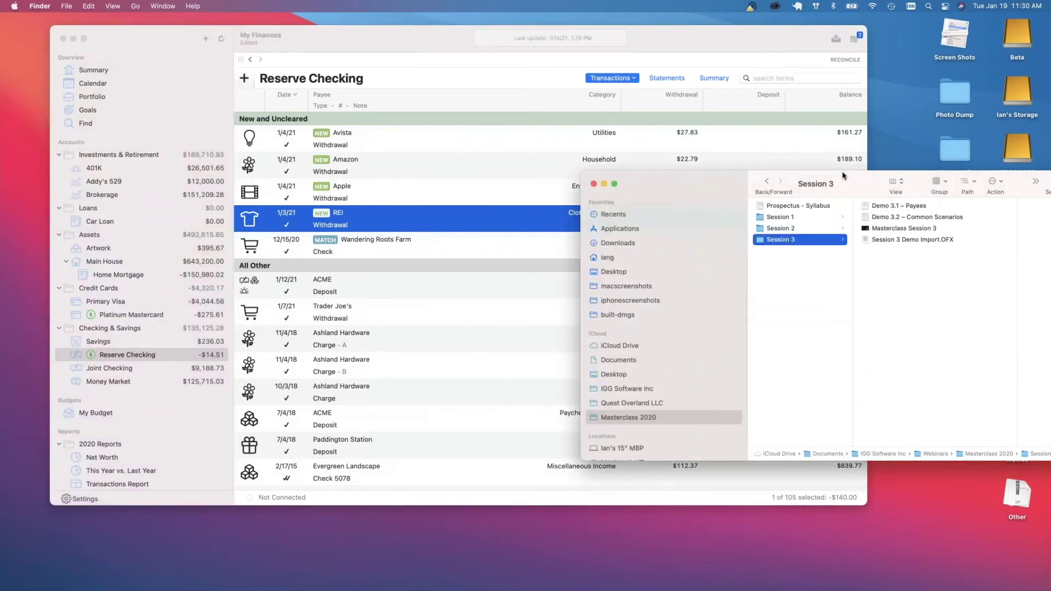
left_click_drag(844, 176, 784, 178)
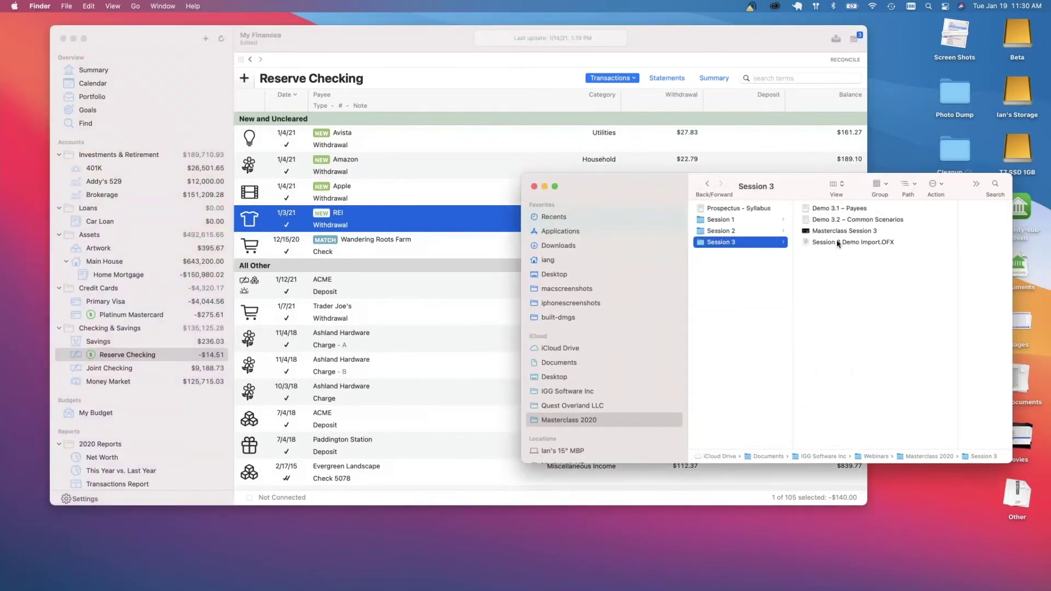
left_click_drag(571, 179, 558, 177)
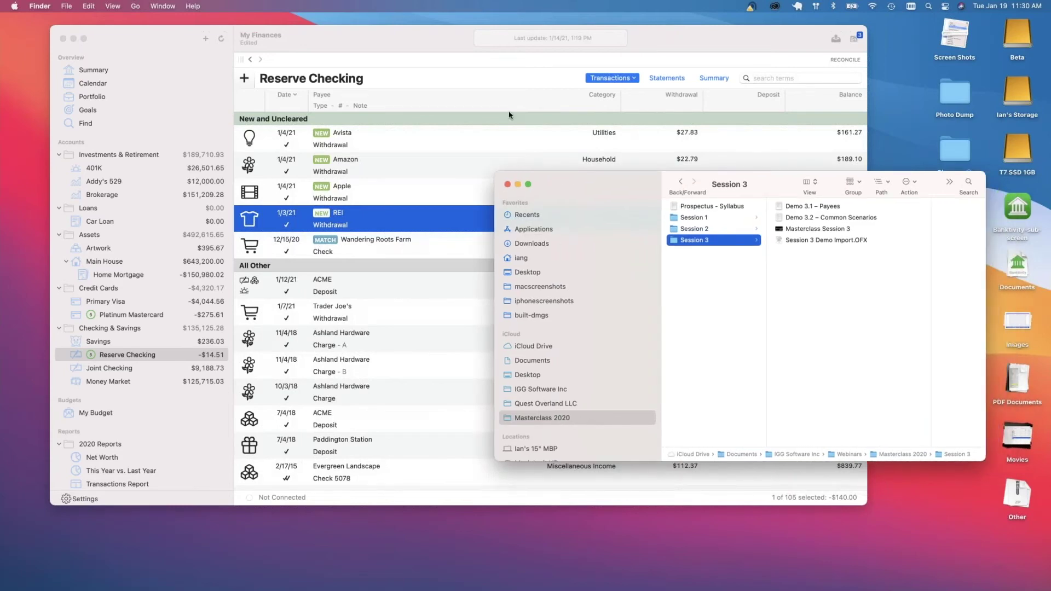
left_click(436, 39)
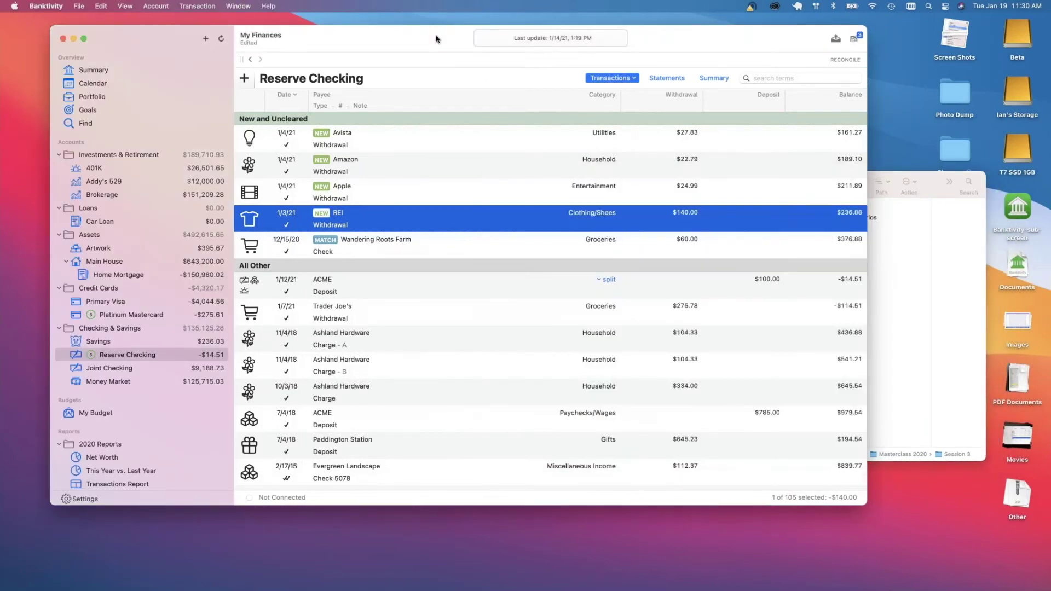
Enable Use bank categories when available in the import preferences
key("super+comma")
left_click(681, 388)
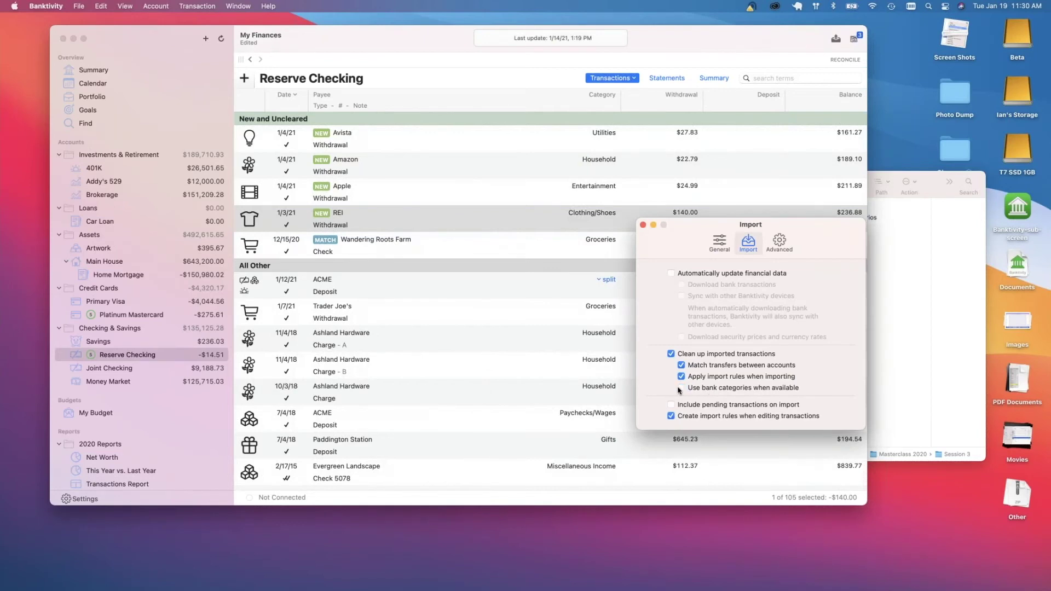
left_click(681, 387)
left_click_drag(732, 225, 653, 195)
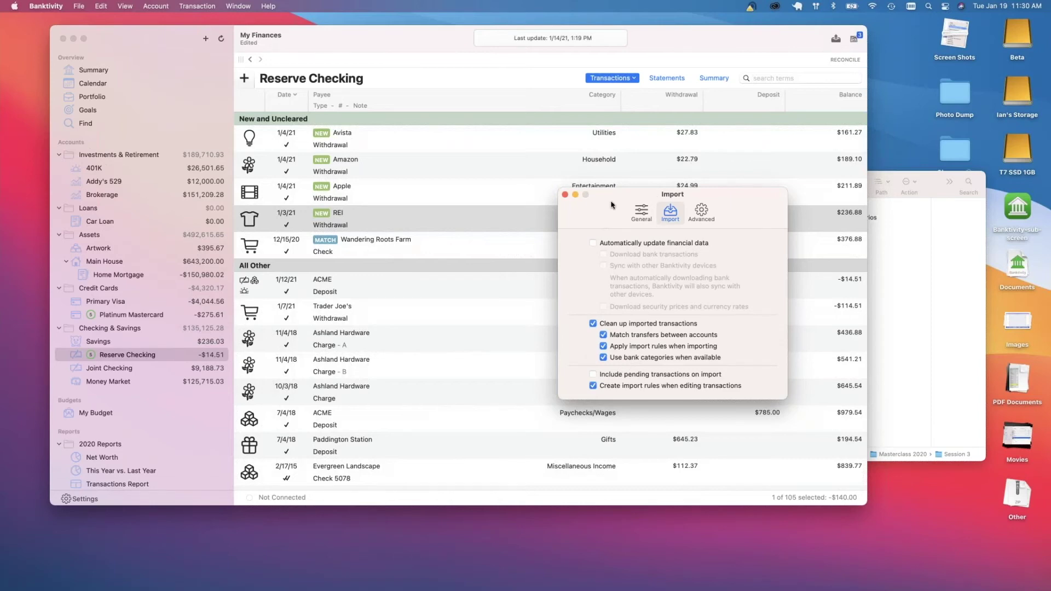
Turn off Create import rules when editing transactions and close the preferences
left_click(594, 388)
left_click(594, 388)
left_click(594, 388)
left_click(564, 195)
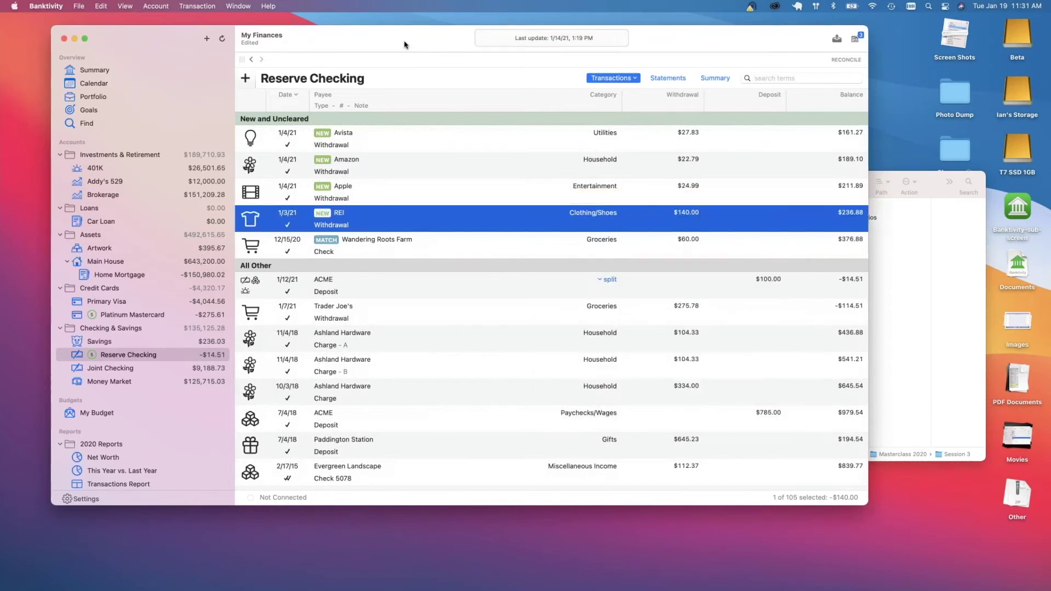
left_click_drag(404, 45, 415, 58)
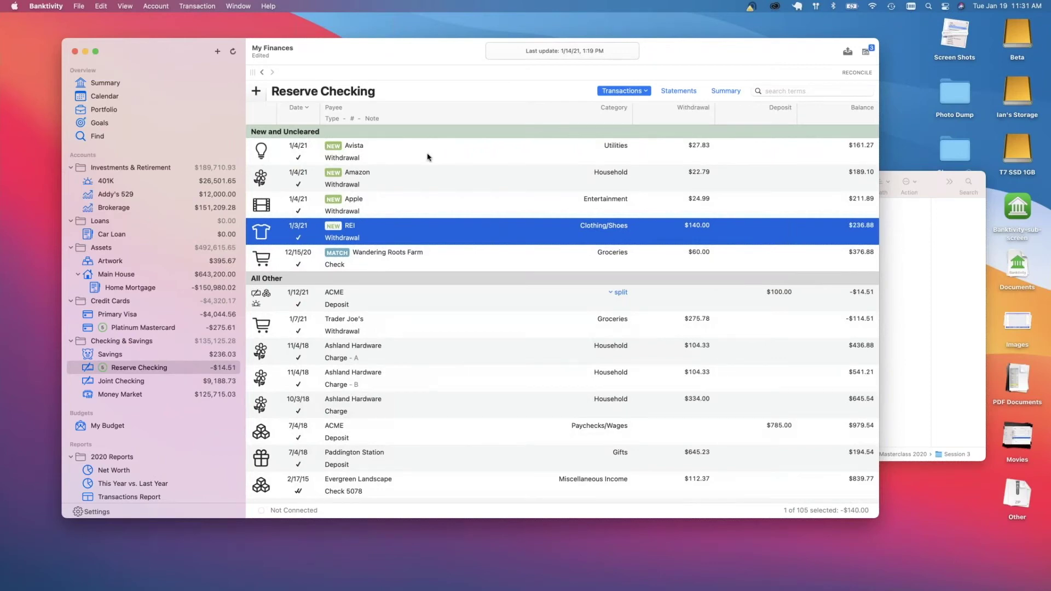
Turn Create import rules when editing transactions back on and close the preferences
key("super+comma")
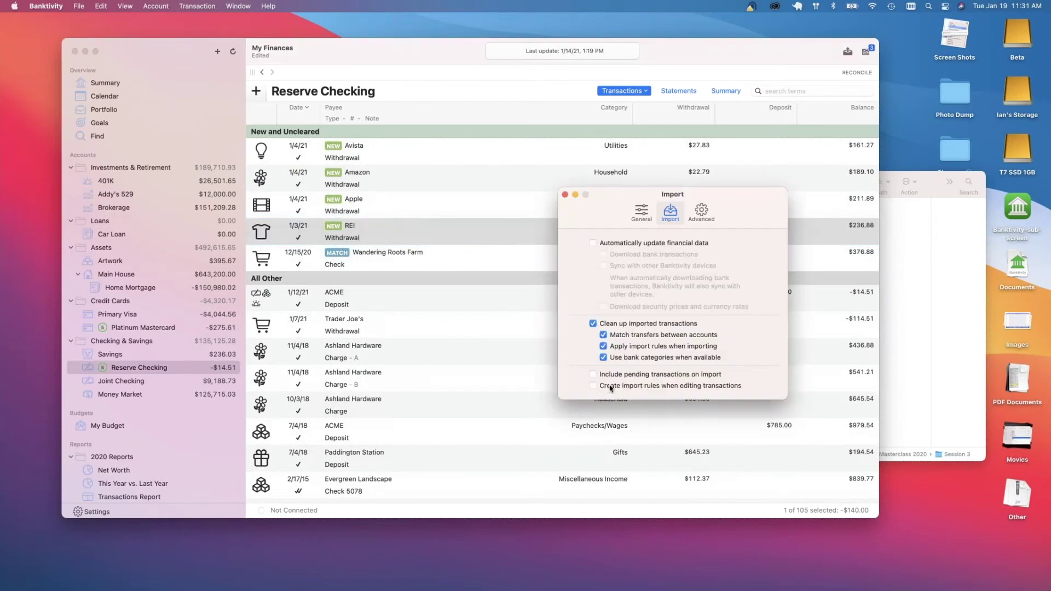
left_click(610, 386)
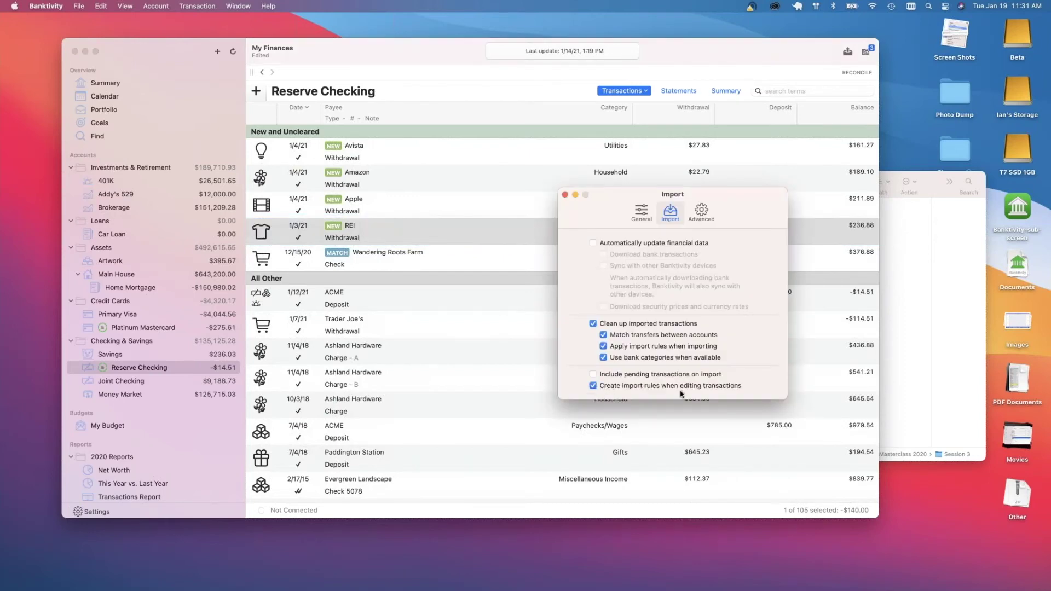
left_click(564, 195)
left_click_drag(657, 48, 629, 49)
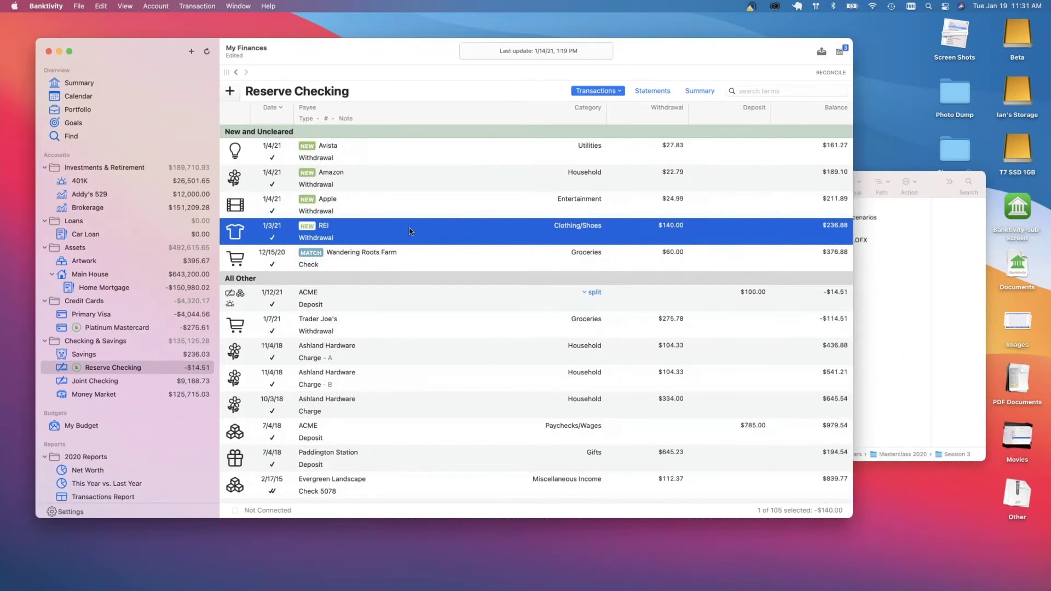
Open the REI withdrawal for editing, enable Create Import Rule, and cancel the edit
double_click(409, 231)
left_click(228, 312)
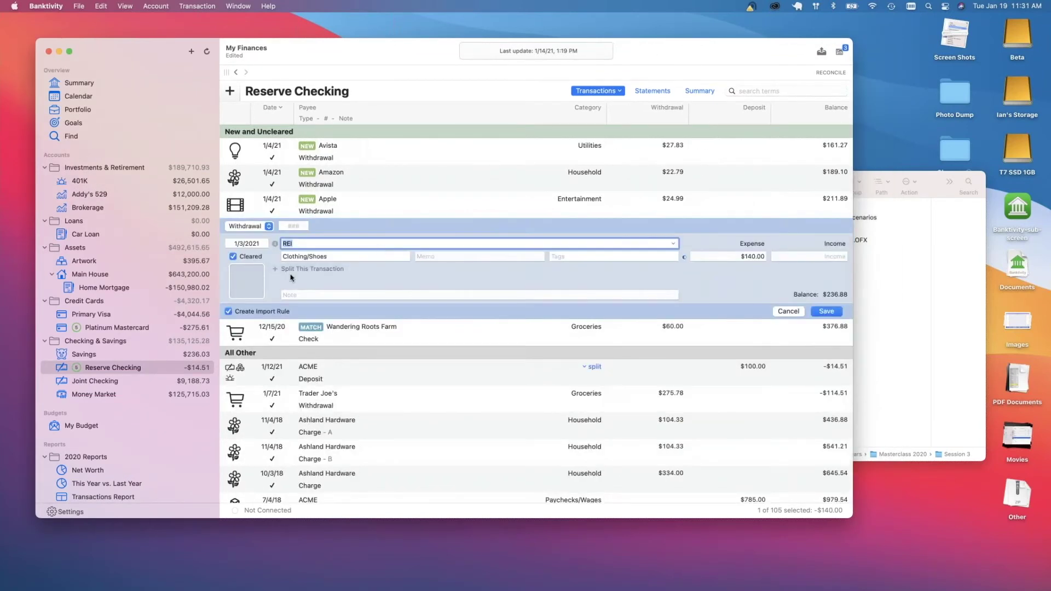
left_click(308, 244)
left_click(789, 311)
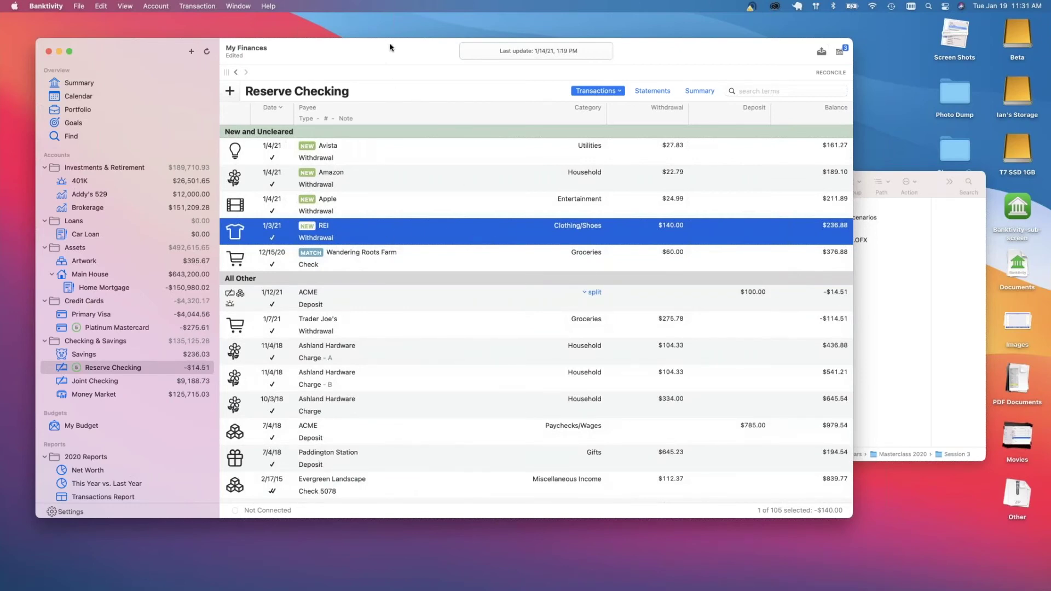
mouse_move(390, 48)
left_mouse_down()
mouse_move(400, 39)
mouse_move(390, 53)
left_mouse_up()
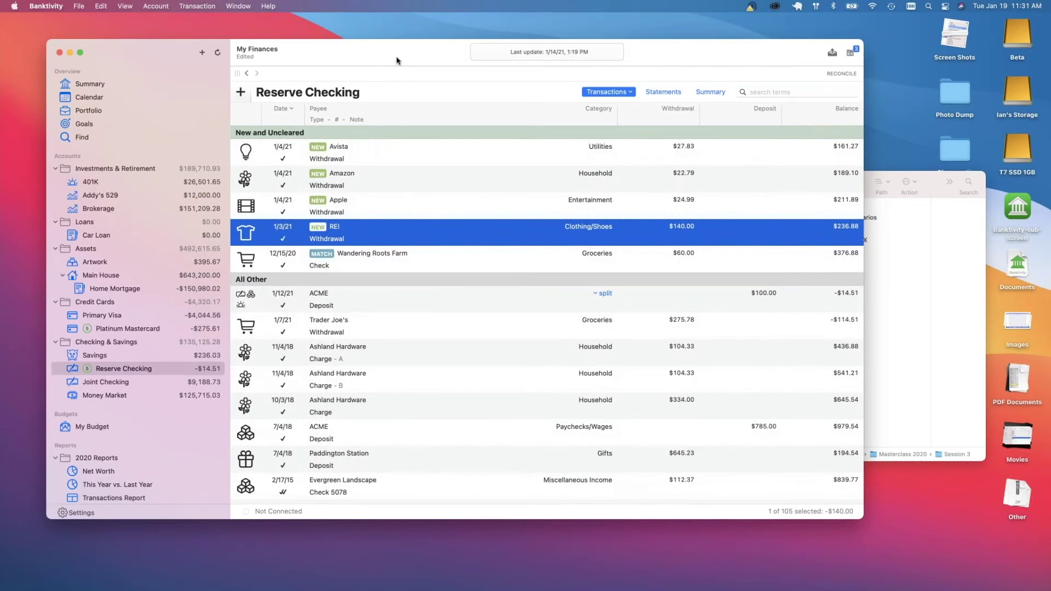
left_click_drag(397, 60, 397, 62)
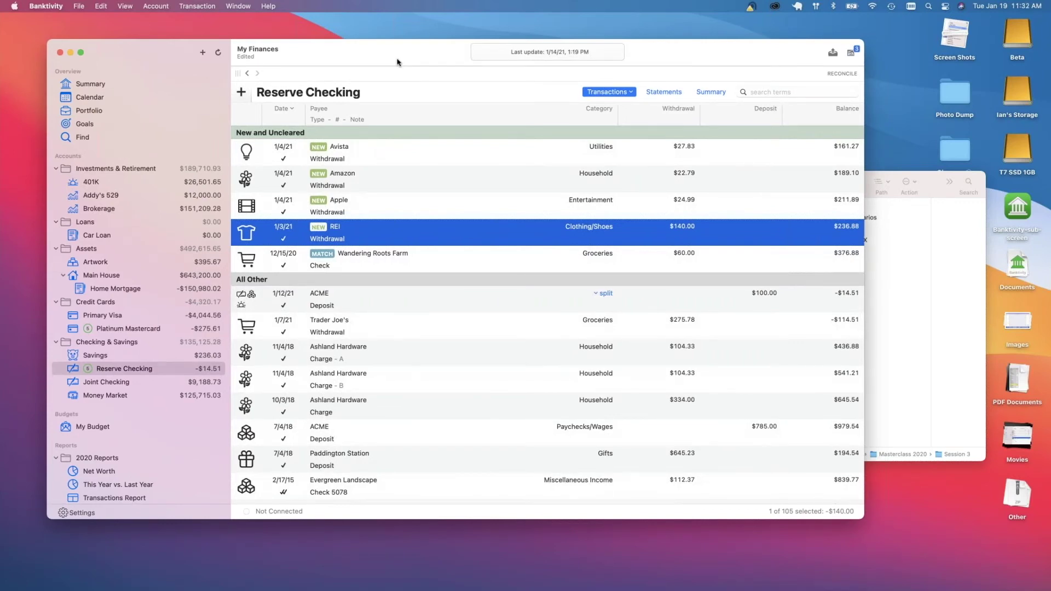
left_click_drag(396, 62, 402, 68)
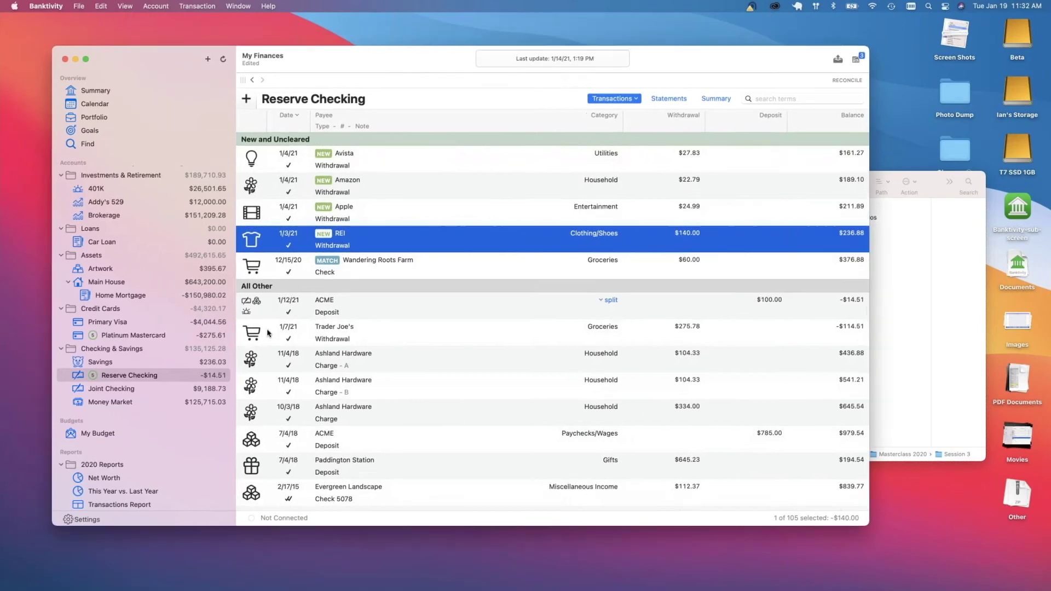
Show the import rules under Payees, Schedules & Rules and look through the list of payees
scroll(121, 509, "down", 3)
left_click(121, 520)
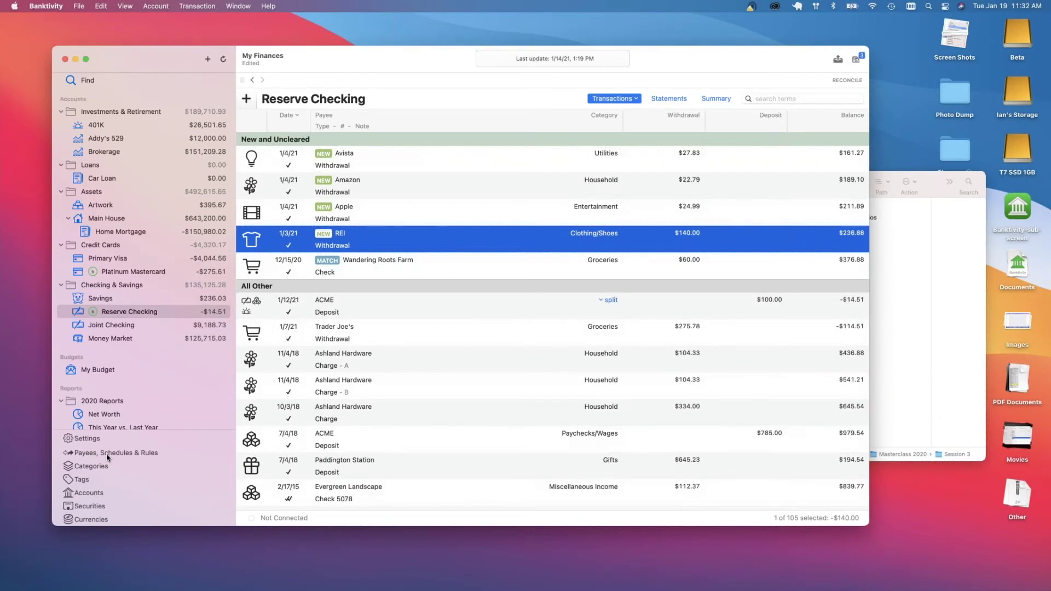
left_click(108, 453)
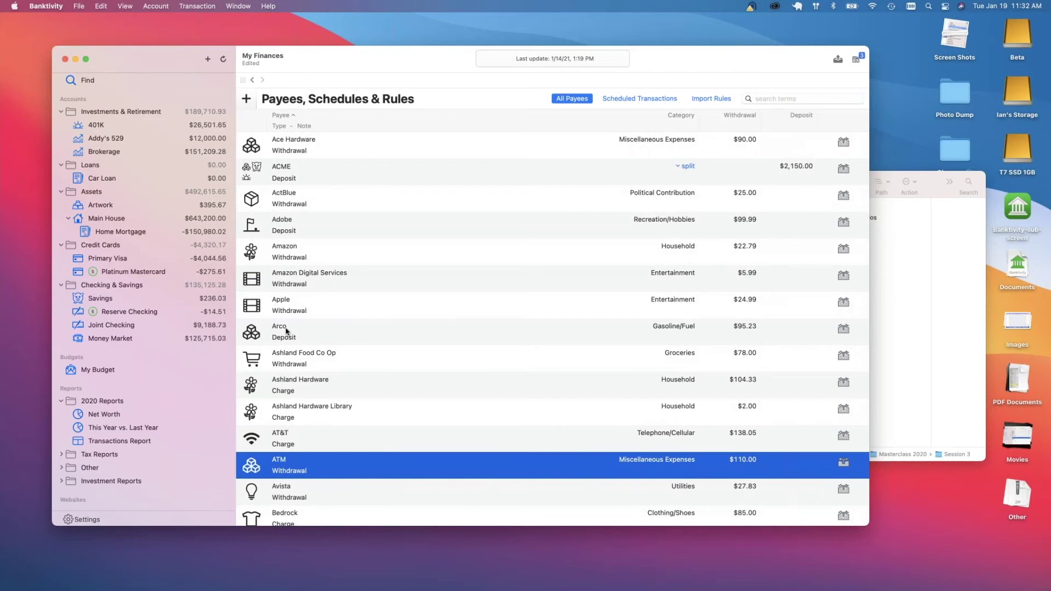
left_click(715, 101)
left_click(715, 101)
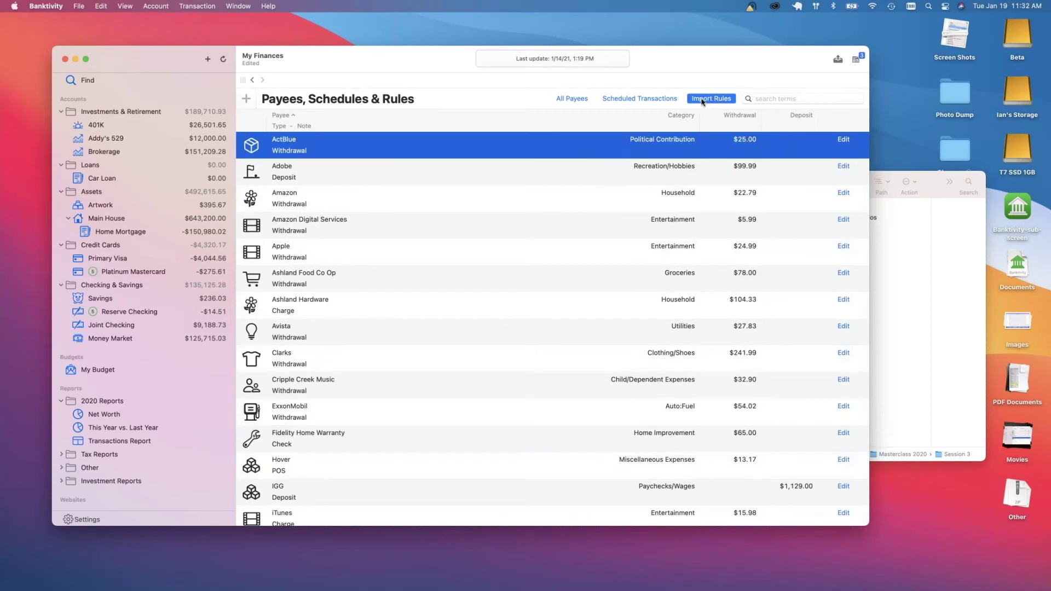
scroll(530, 212, "up", 3)
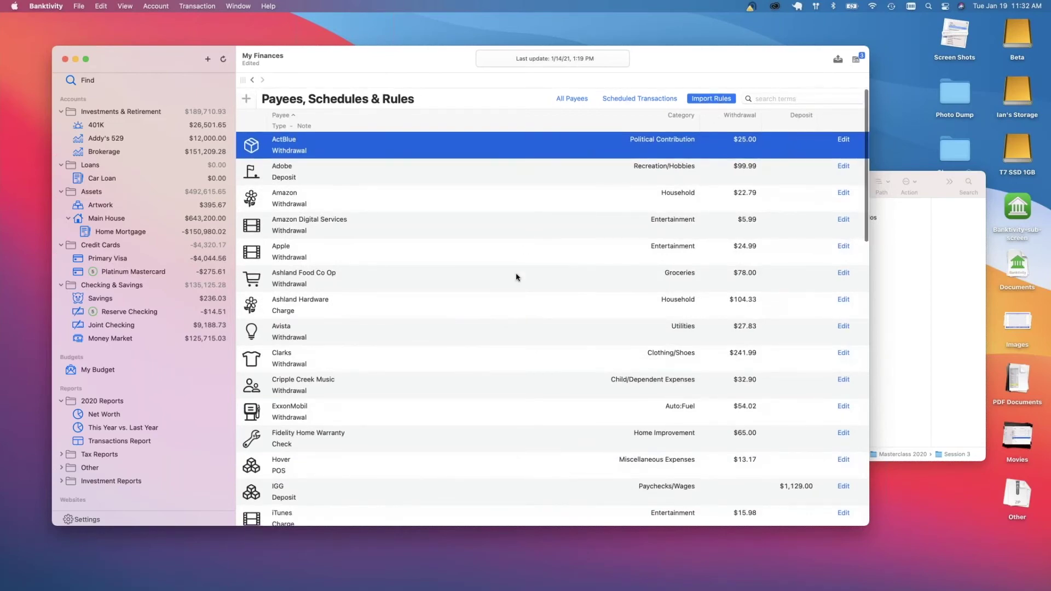
scroll(516, 277, "down", 20)
scroll(466, 277, "up", 3)
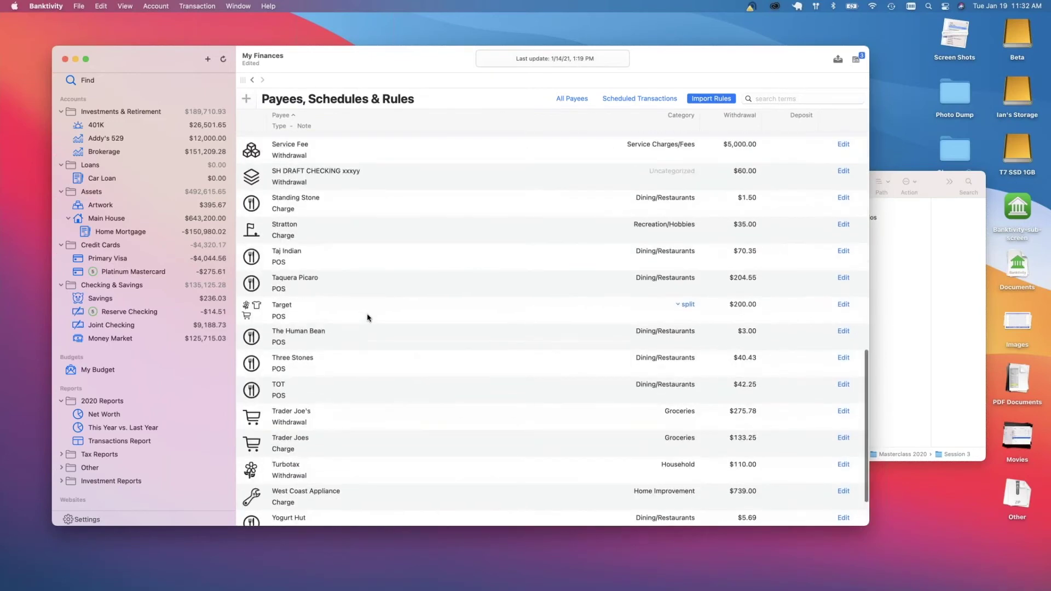
scroll(367, 318, "up", 5)
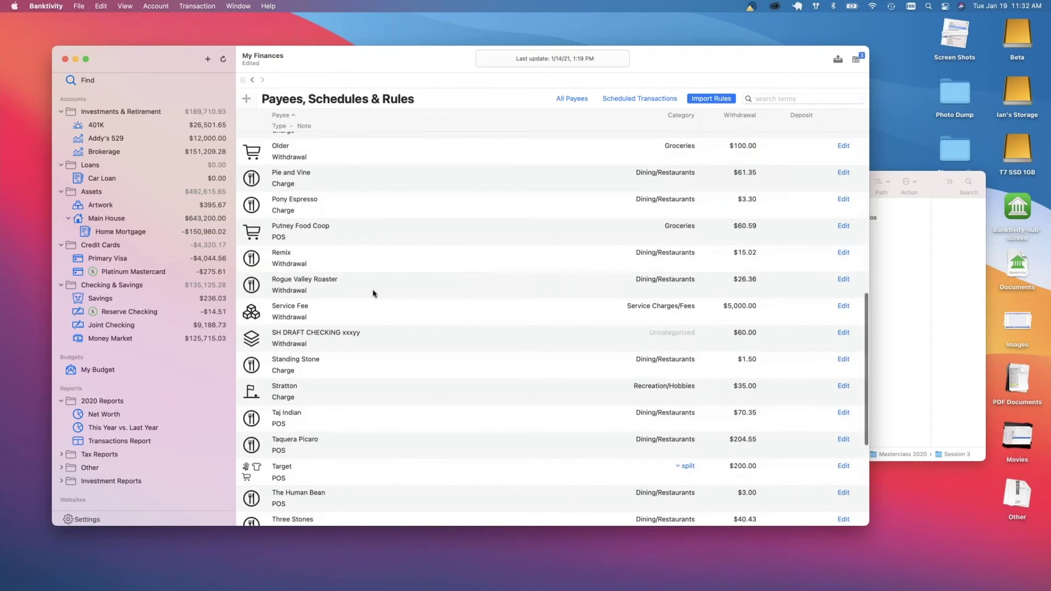
Search the import rules for "gr" and "ace", and clear the search to list all rules again
scroll(372, 291, "up", 4)
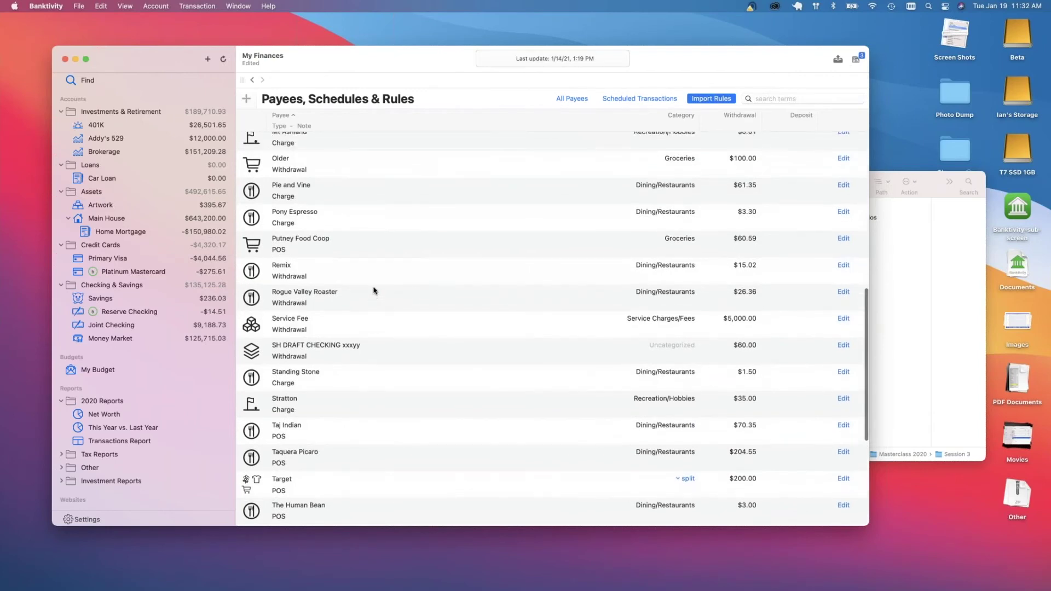
scroll(373, 291, "up", 10)
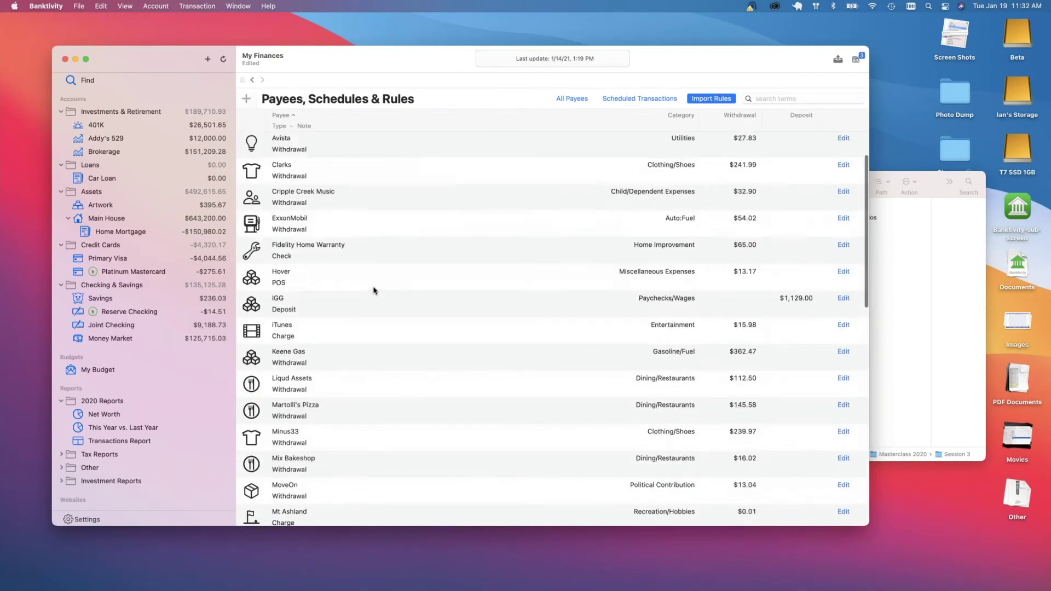
left_click(776, 98)
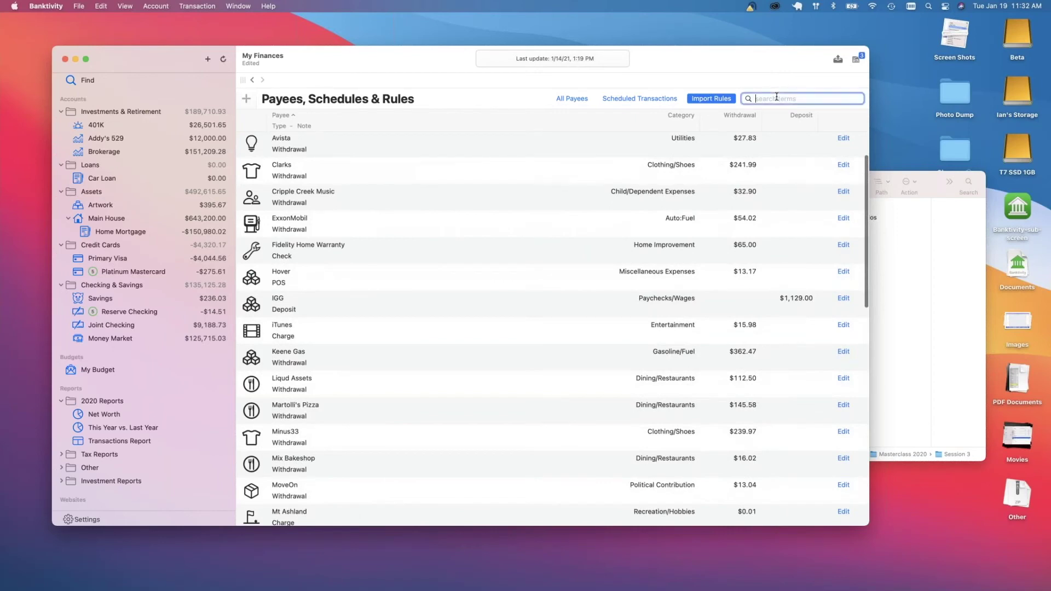
type("gr")
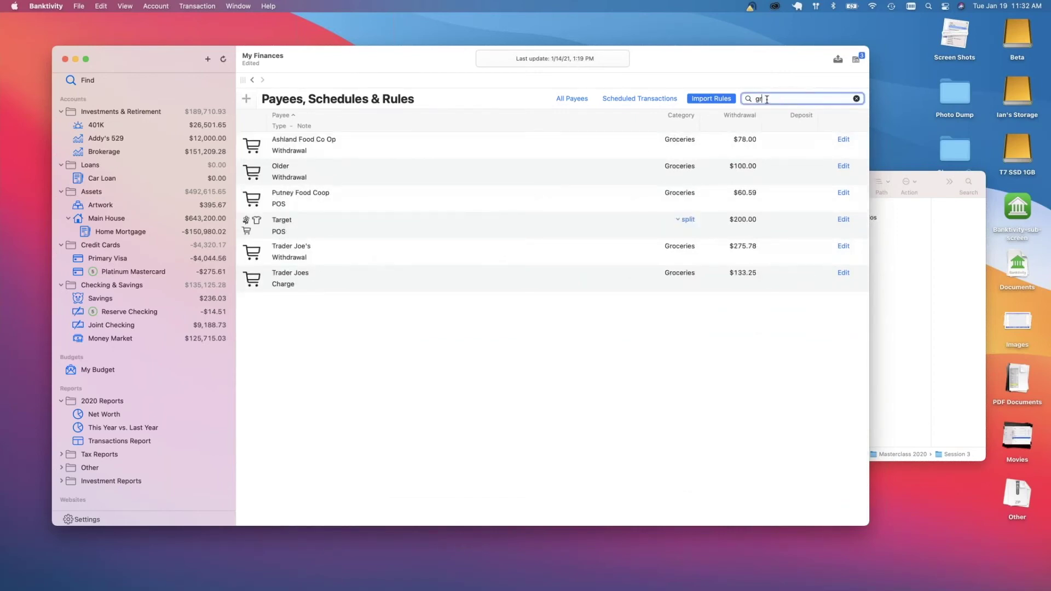
key("BackSpace")
key("BackSpace")
type("ace")
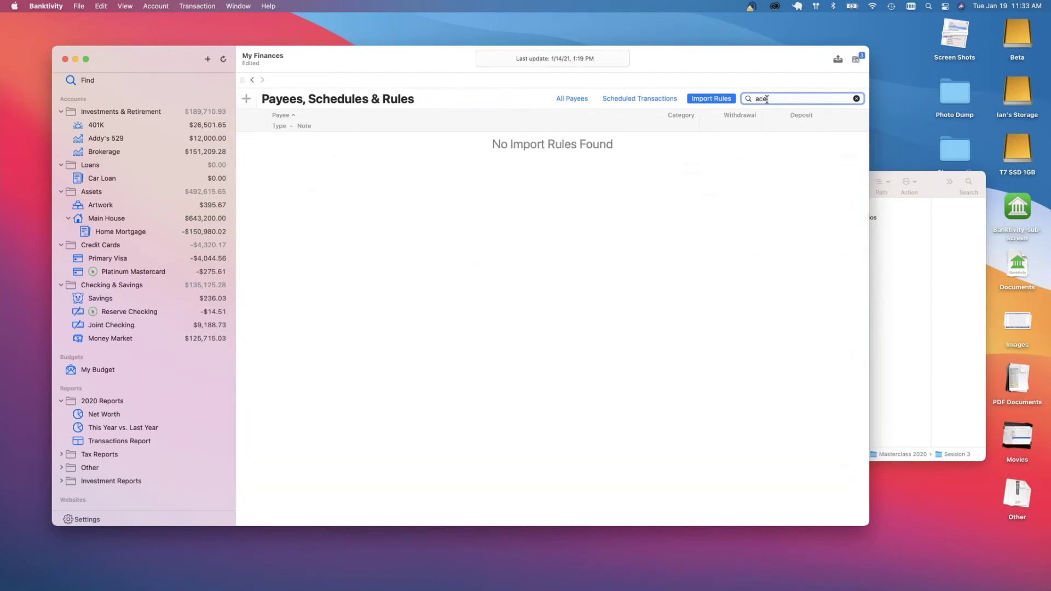
key("BackSpace")
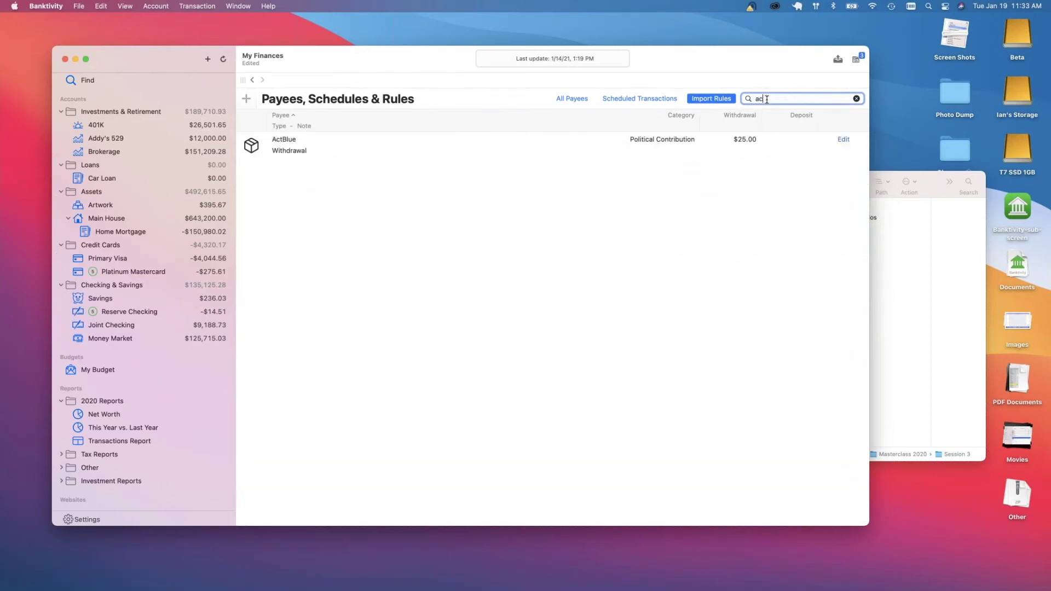
key("BackSpace")
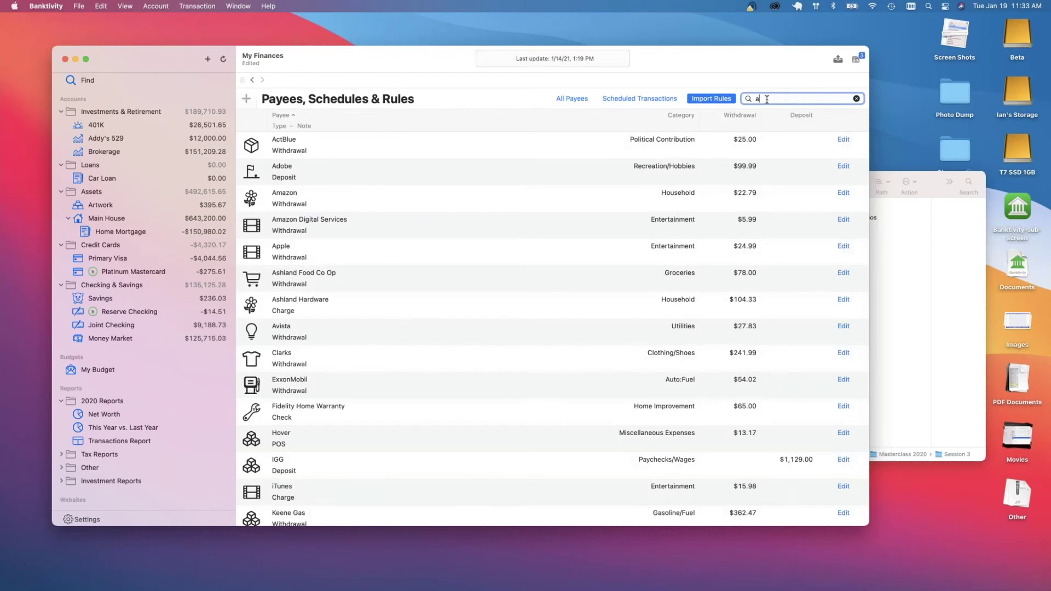
key("BackSpace")
Open the Amazon import rule's matching conditions, examine its text pattern and account choices, and cancel without changes
left_click(568, 201)
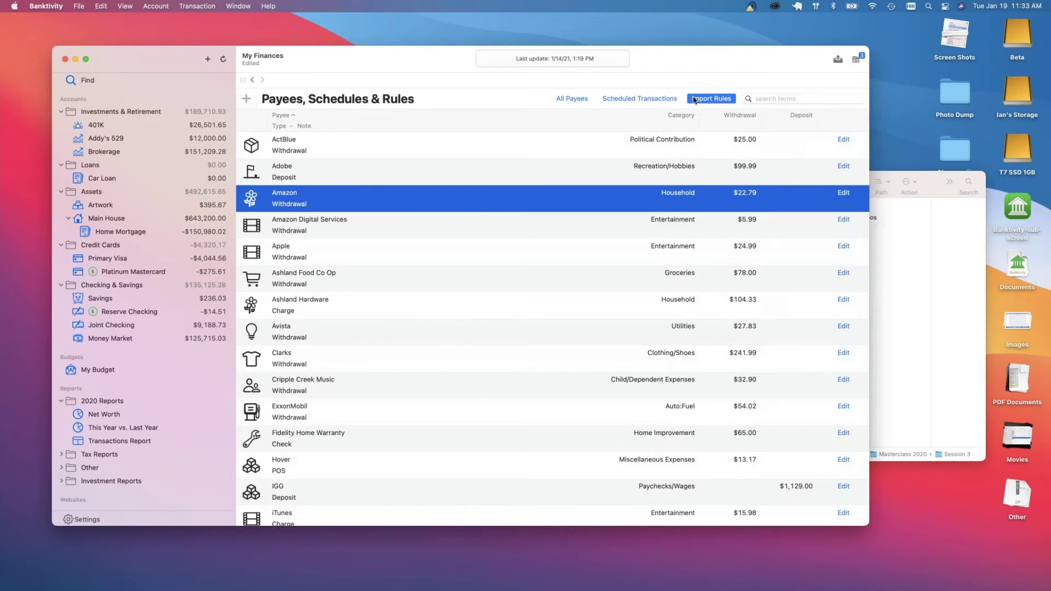
left_click(838, 196)
left_click(841, 195)
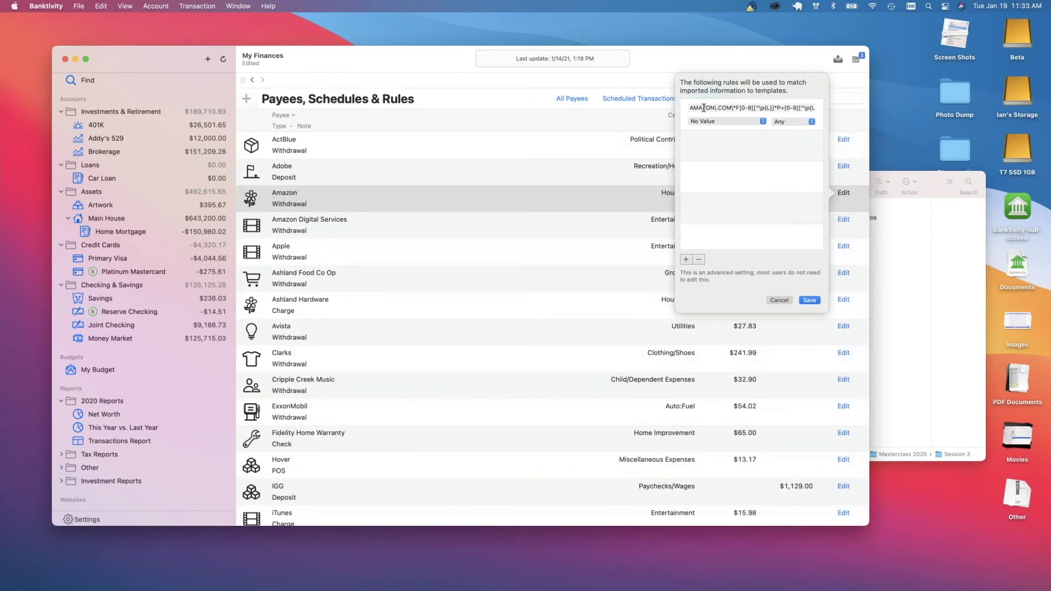
left_click_drag(703, 108, 711, 107)
left_click(719, 124)
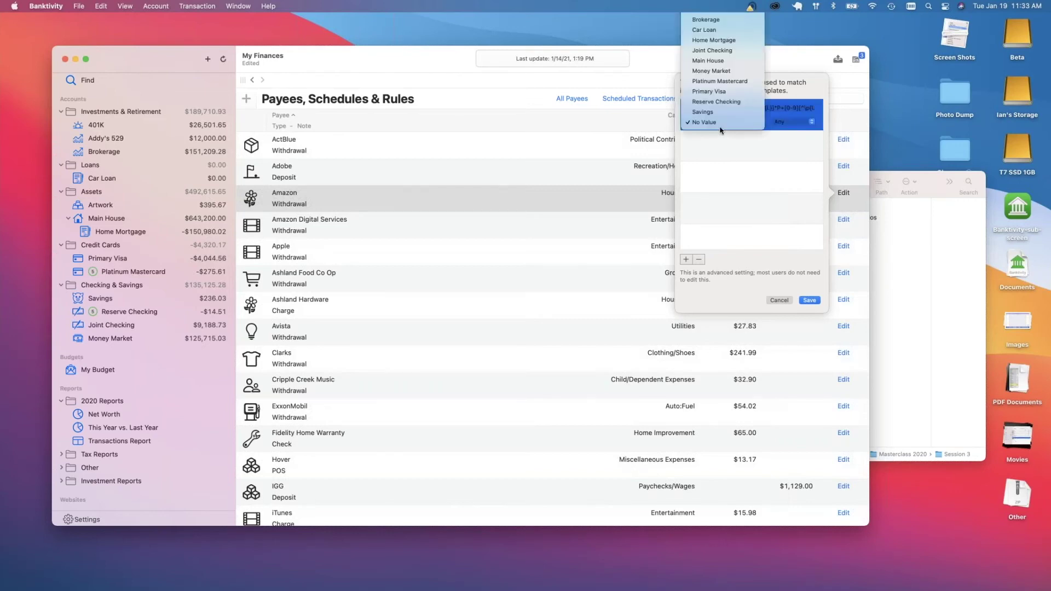
left_click(770, 163)
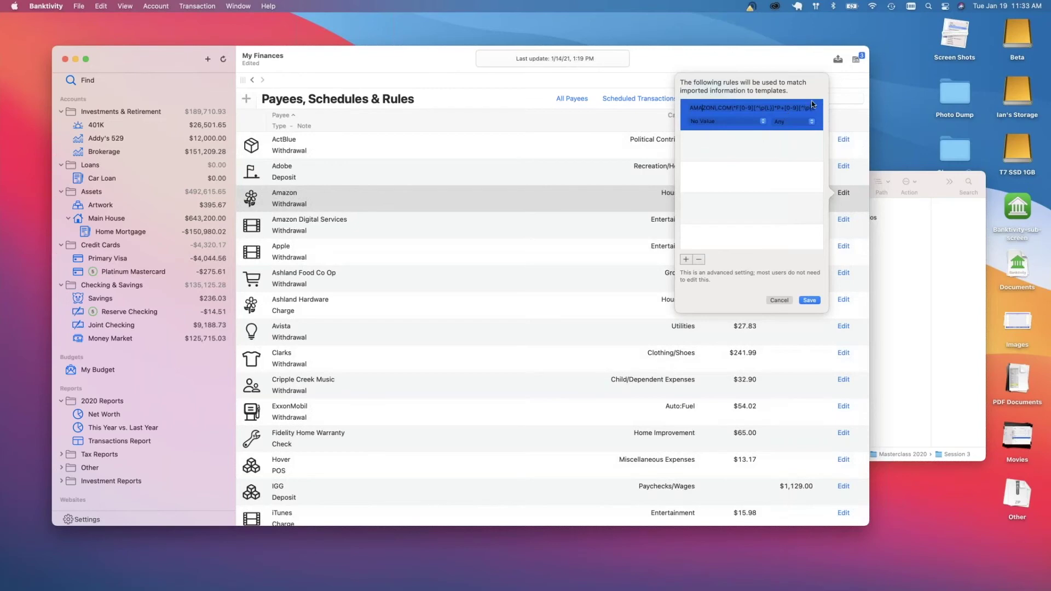
left_click(812, 104)
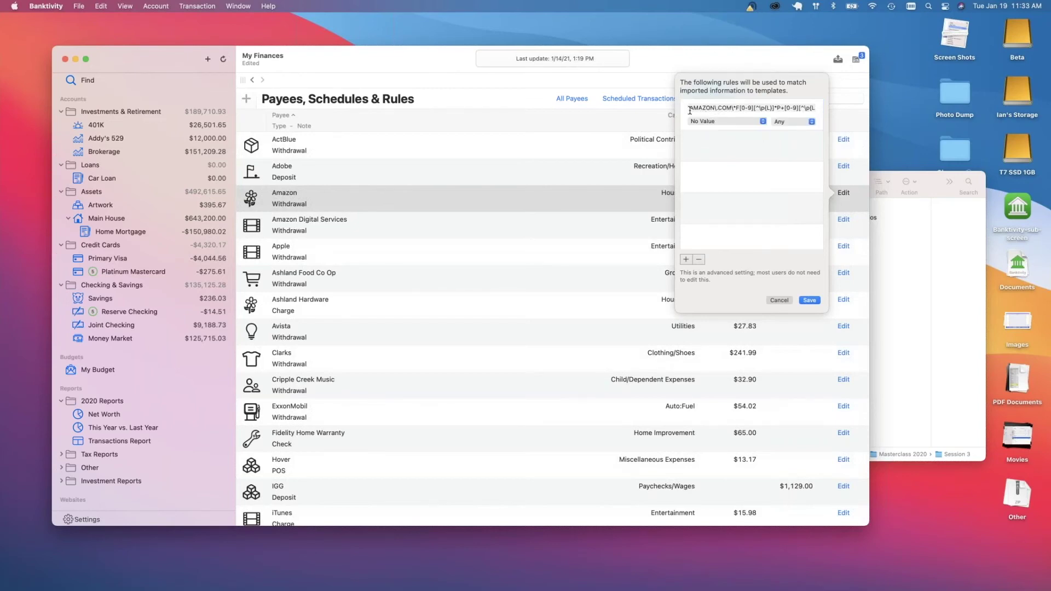
left_click(778, 301)
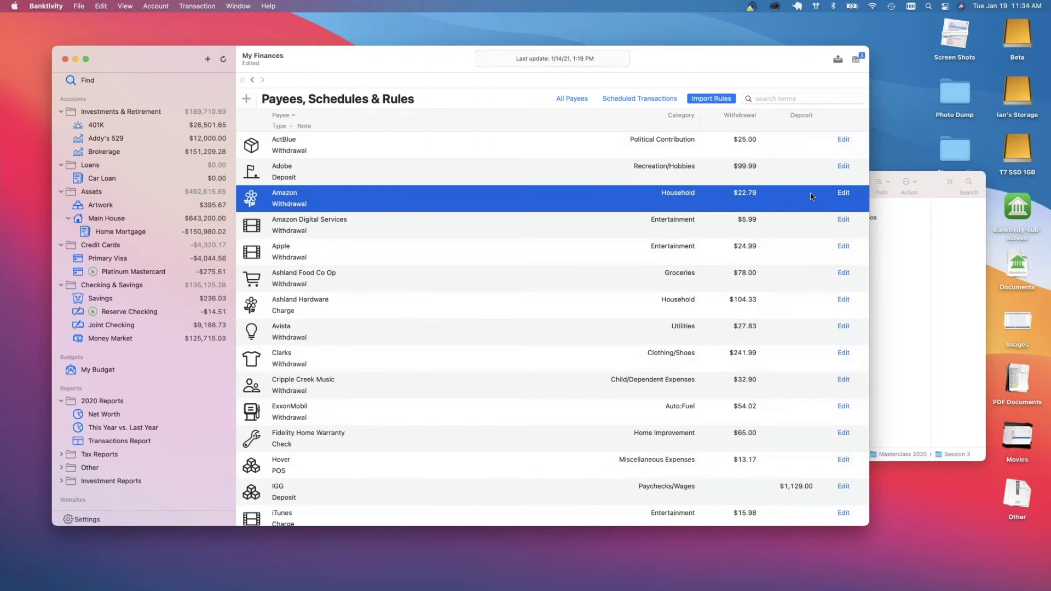
Show the Reserve Checking register, open the Amazon withdrawal to inspect its Create Import Rule option, and cancel the edit
left_click(130, 327)
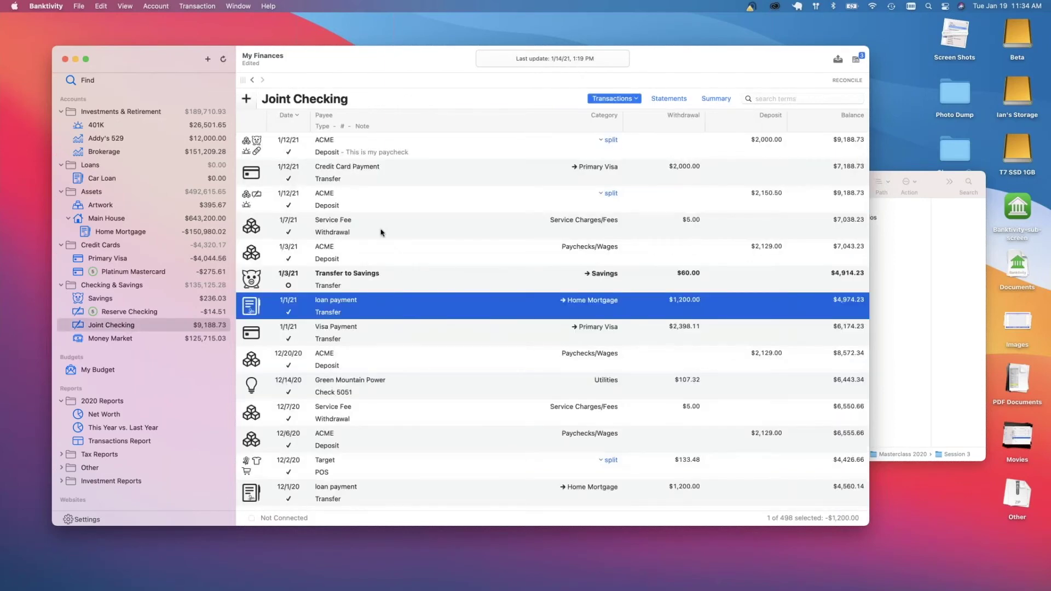
key("Up")
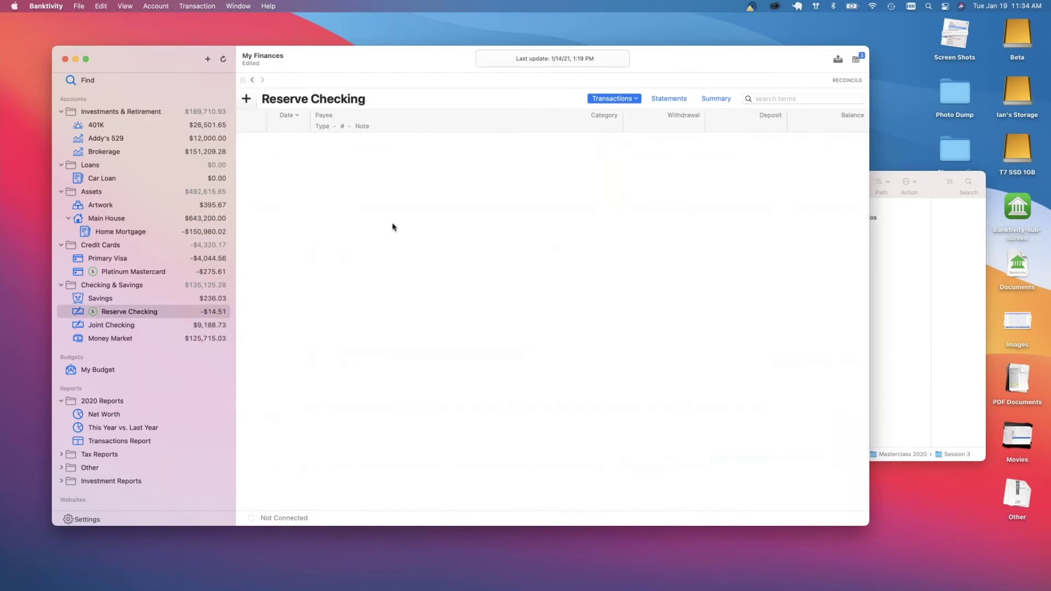
left_click(402, 240)
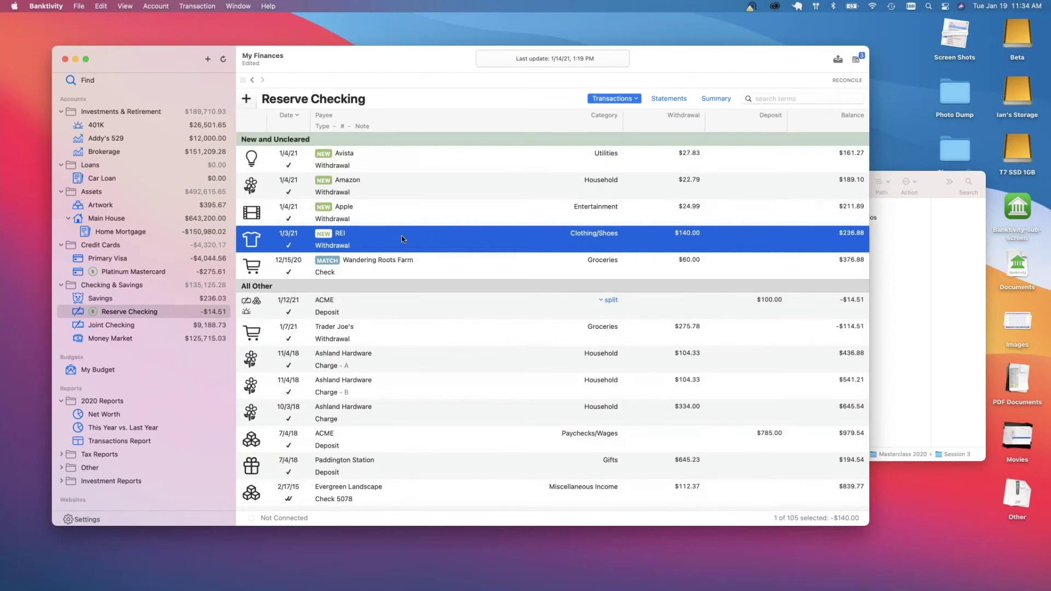
double_click(382, 189)
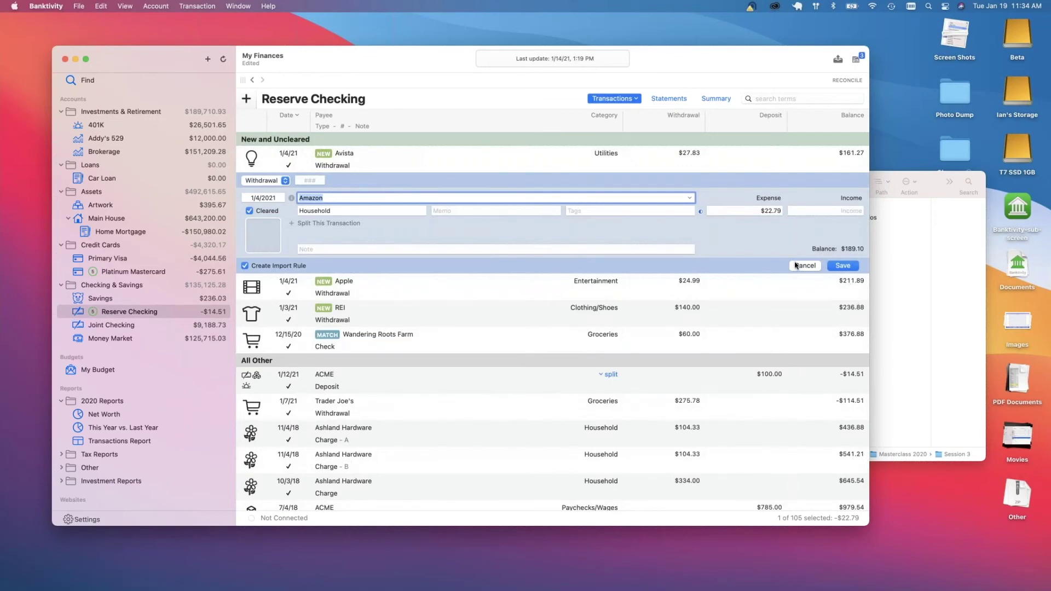
left_click(795, 265)
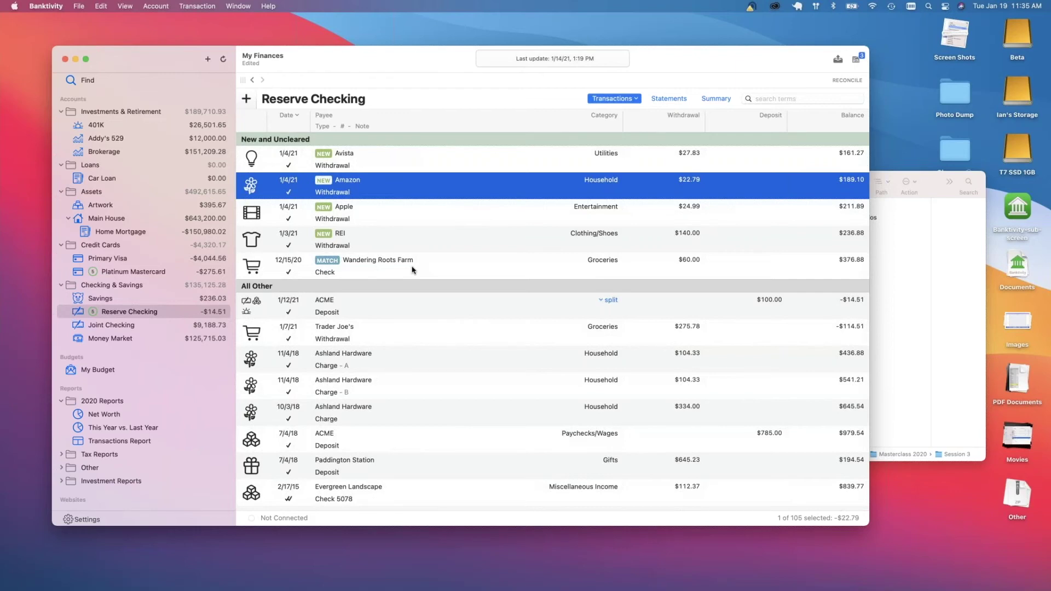
Check the Create Import Rule option on the REI withdrawal, cancel the edit, and review the Import preferences
double_click(406, 236)
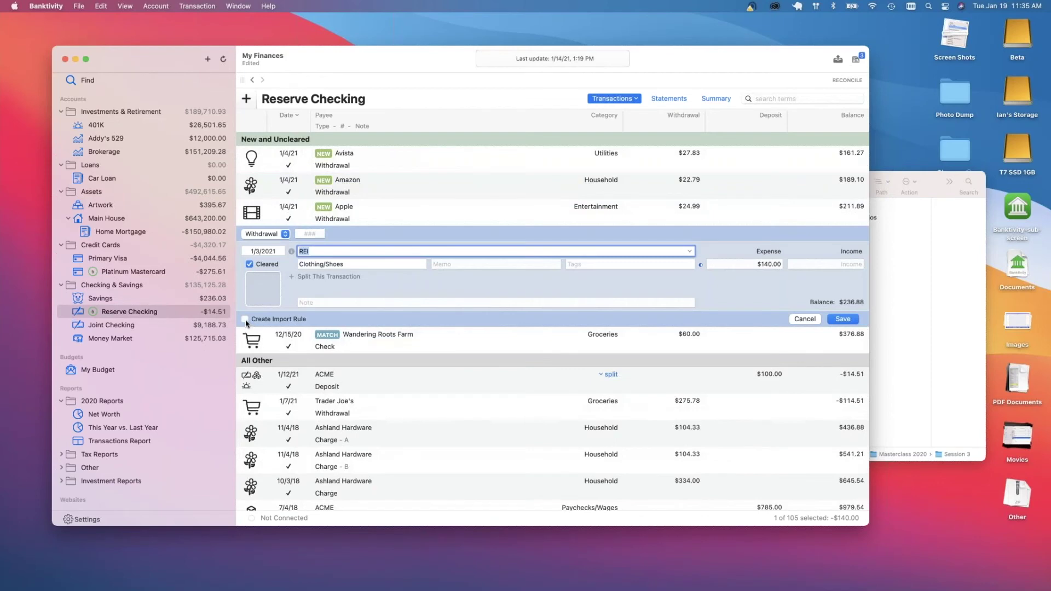
left_click(809, 321)
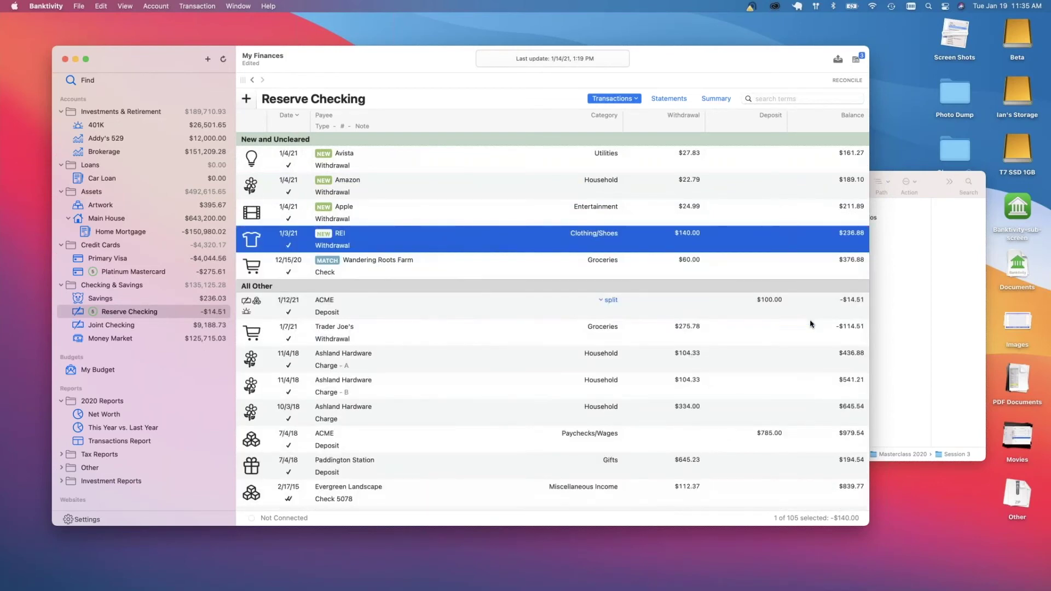
key("super+comma")
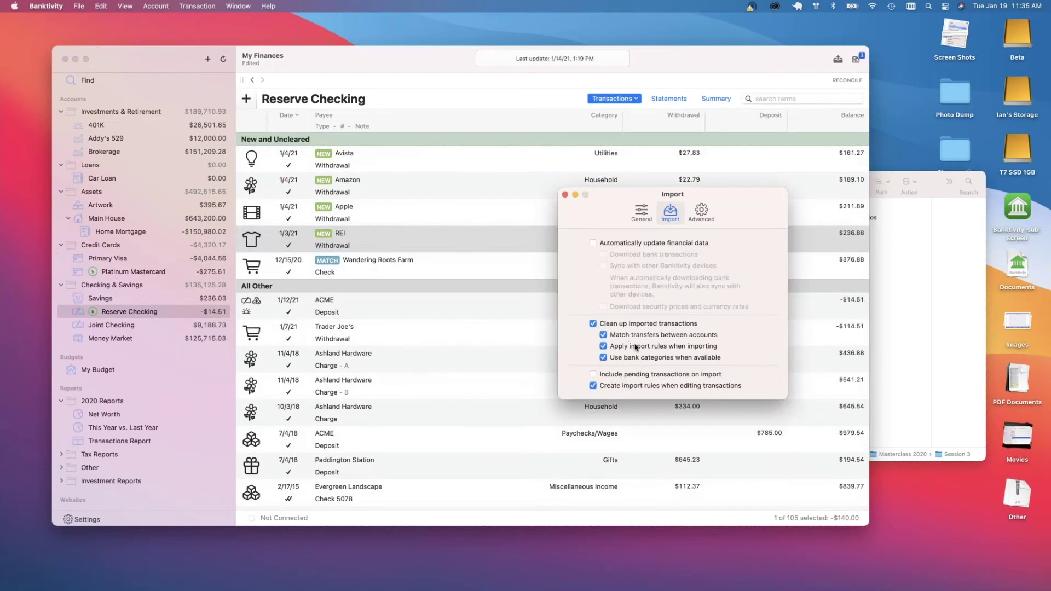
left_click(566, 195)
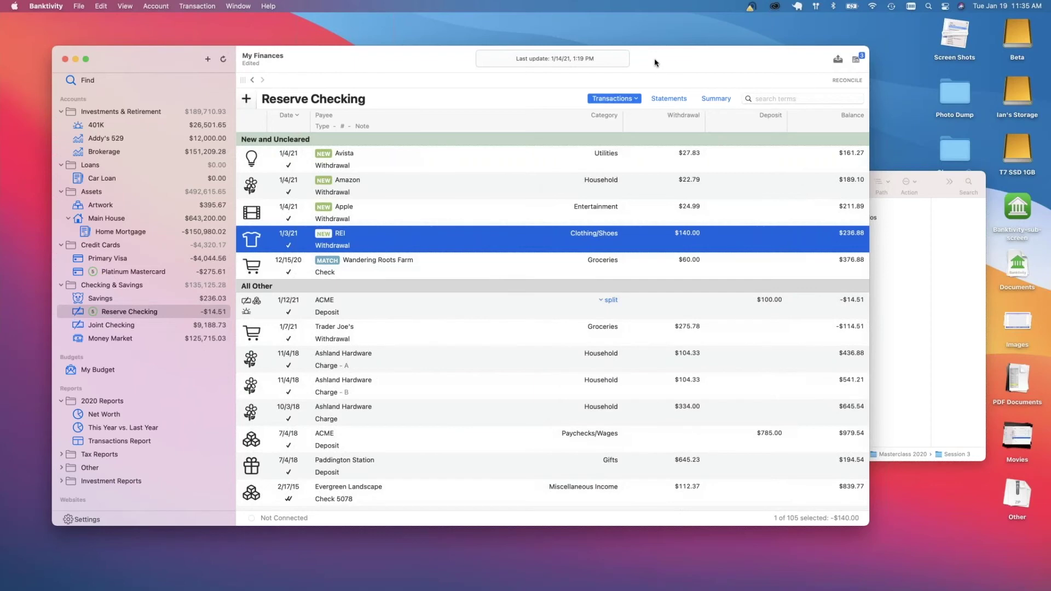
Add the Avista and Amazon withdrawals, the three Ashland Hardware charges and the 1/12/21 ACME deposit to the REI selection
left_click_drag(682, 62, 669, 63)
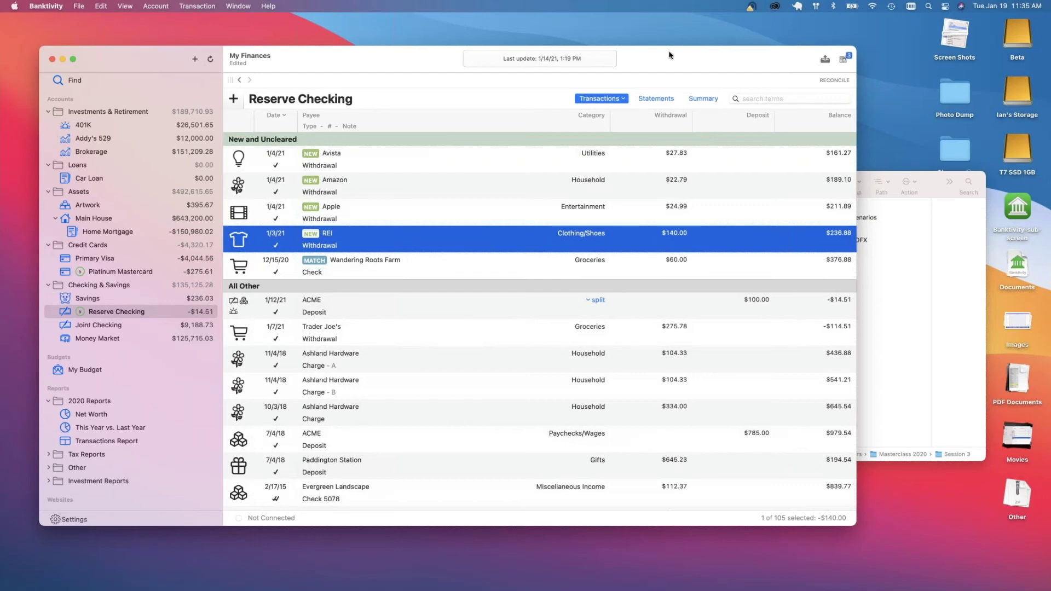
left_click_drag(669, 55, 668, 46)
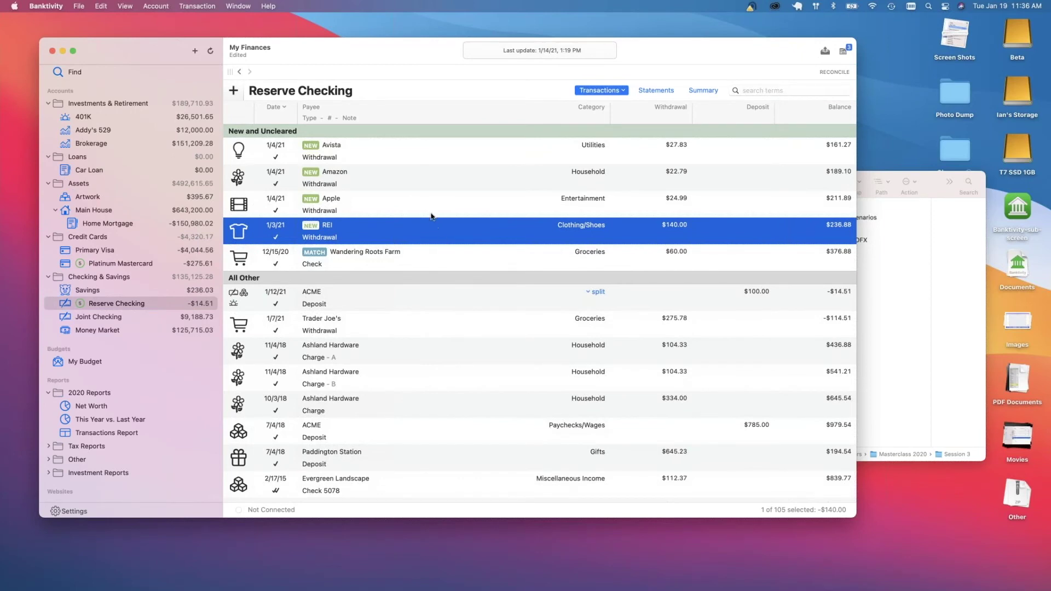
left_click(430, 183, "super")
left_click(427, 156, "super")
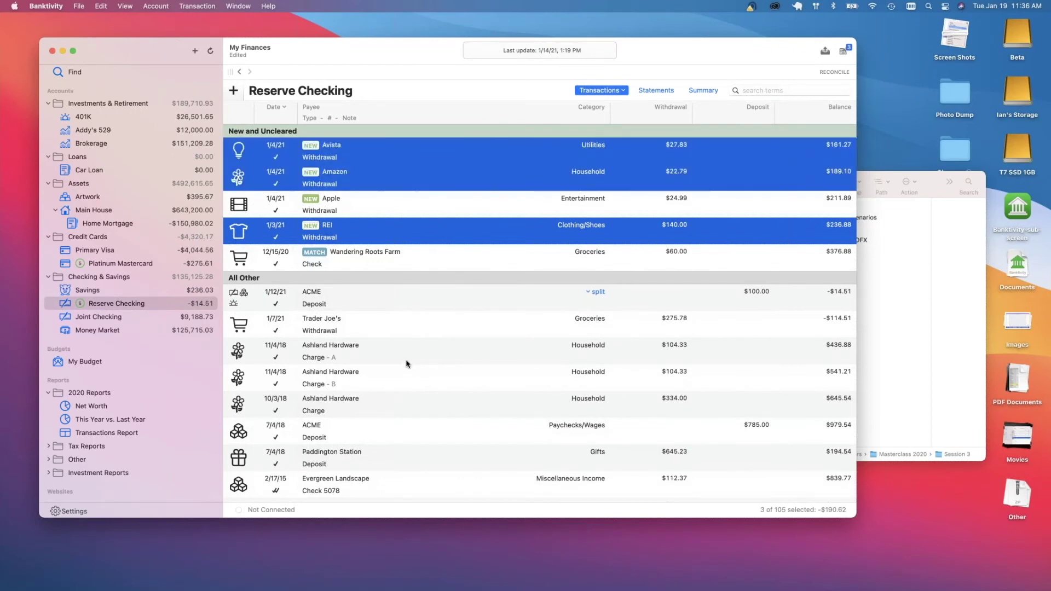
left_click(406, 361, "super")
left_click(405, 382, "super")
left_click(404, 404, "super")
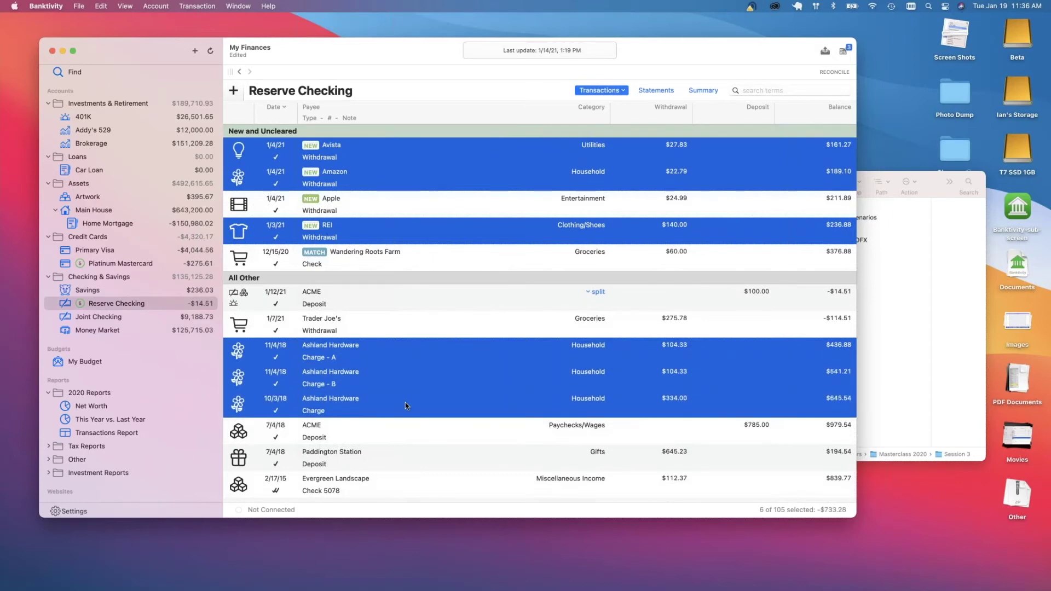
left_click(408, 300, "super")
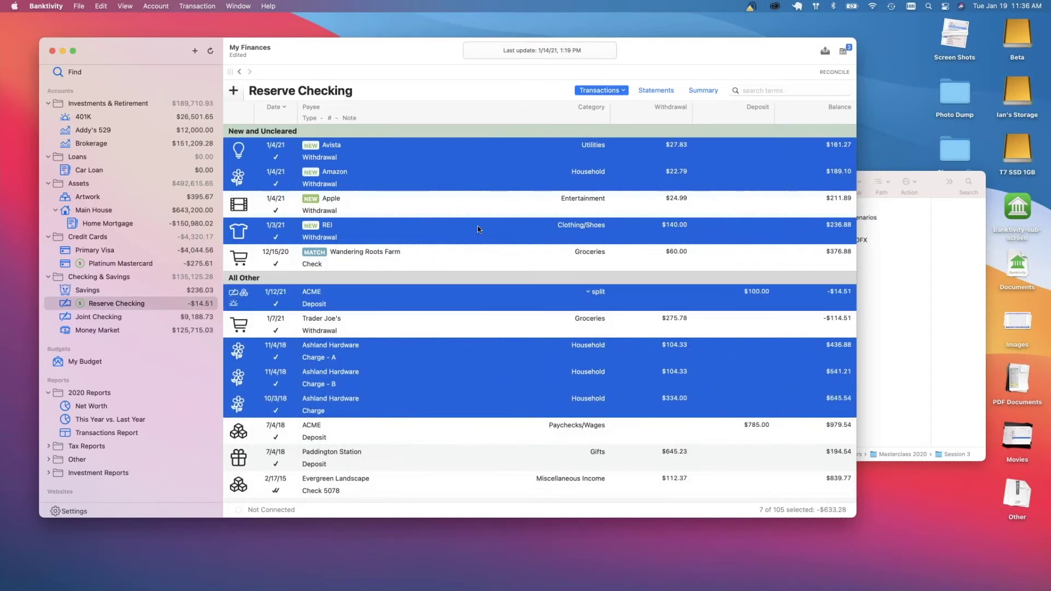
Try a batch payee change on the selected transactions by choosing a payee starting with A, and cancel it
right_click(402, 361)
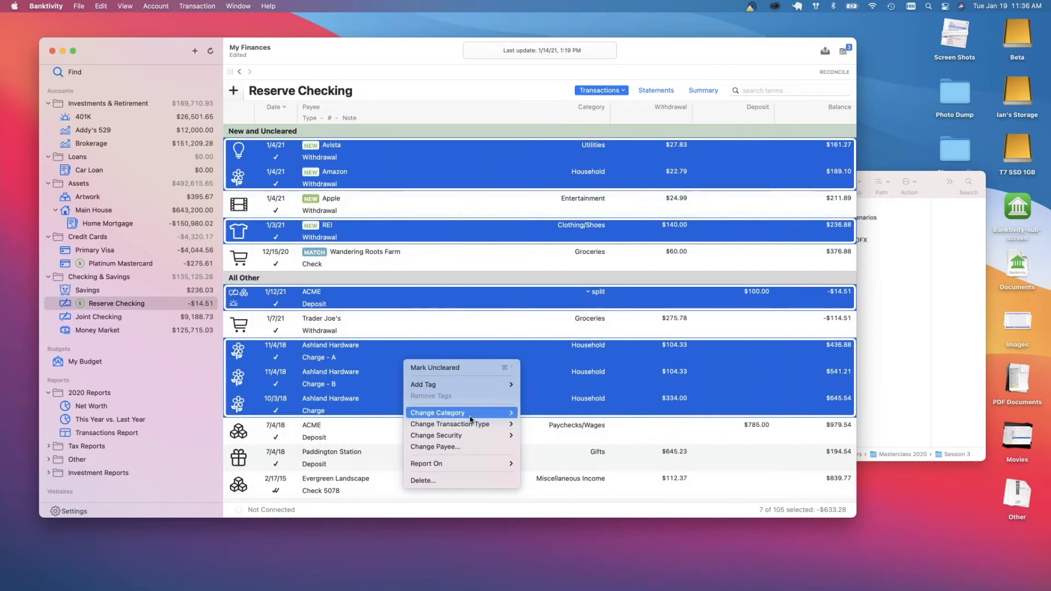
mouse_move(470, 419)
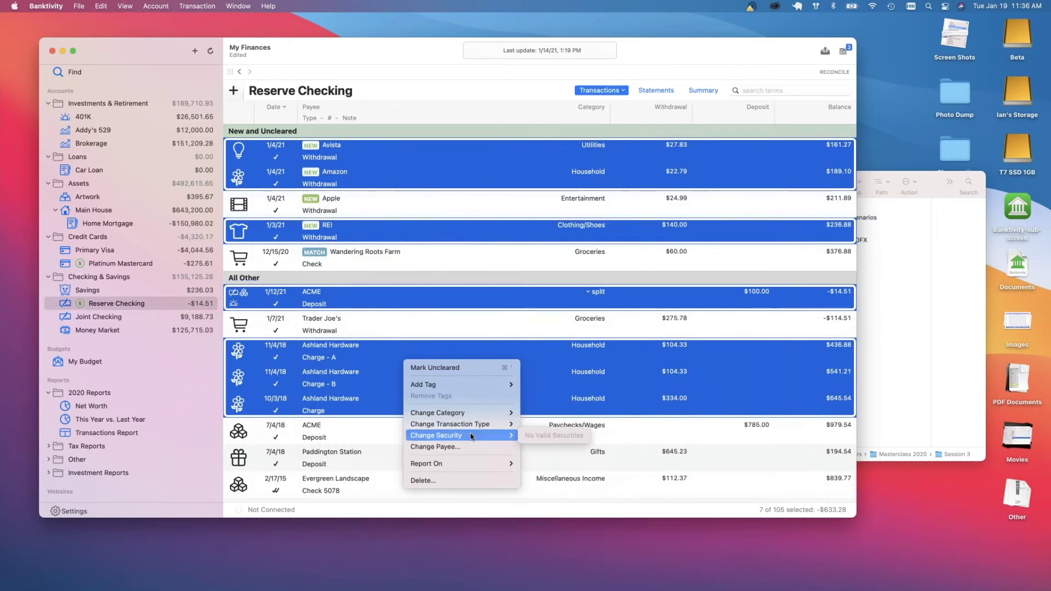
left_click(439, 447)
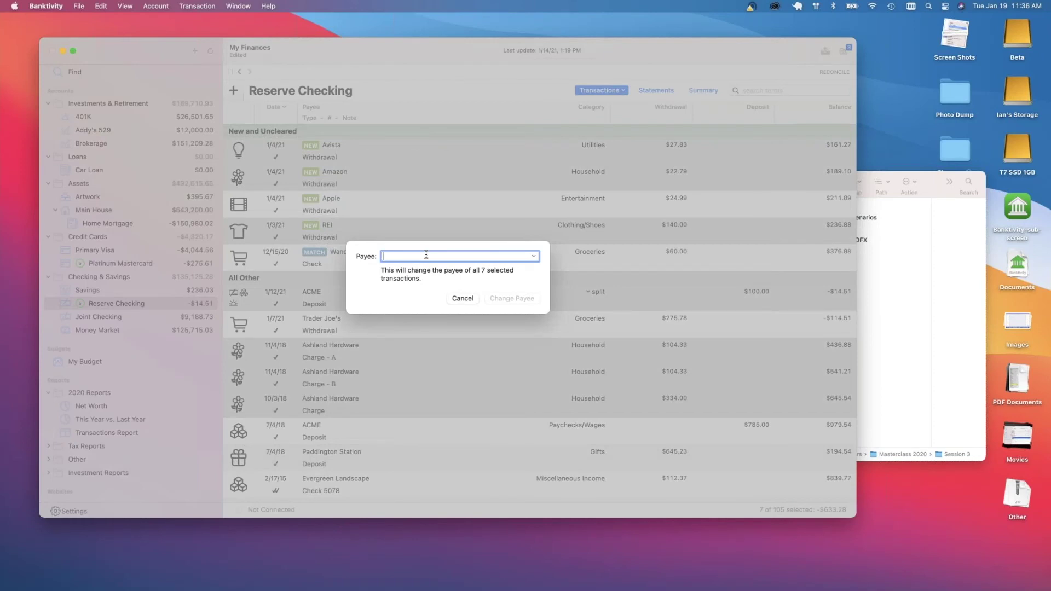
type("A")
key("Down")
key("Down")
key("Down")
key("Return")
left_click(463, 300)
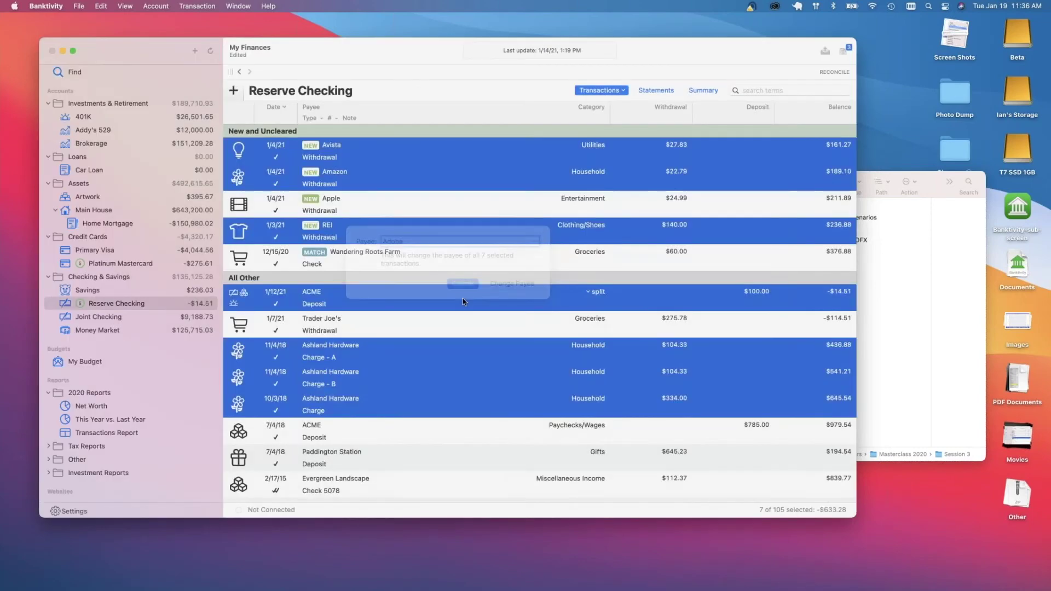
Look through the batch actions available for the selected transactions, from tagging to deleting
scroll(416, 321, "down", 3)
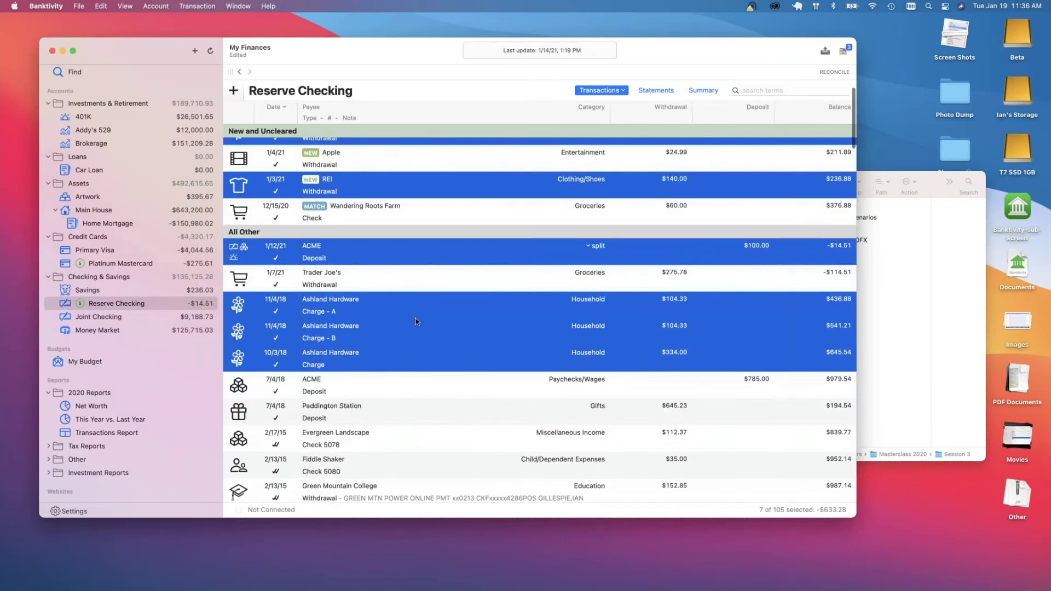
scroll(416, 322, "up", 3)
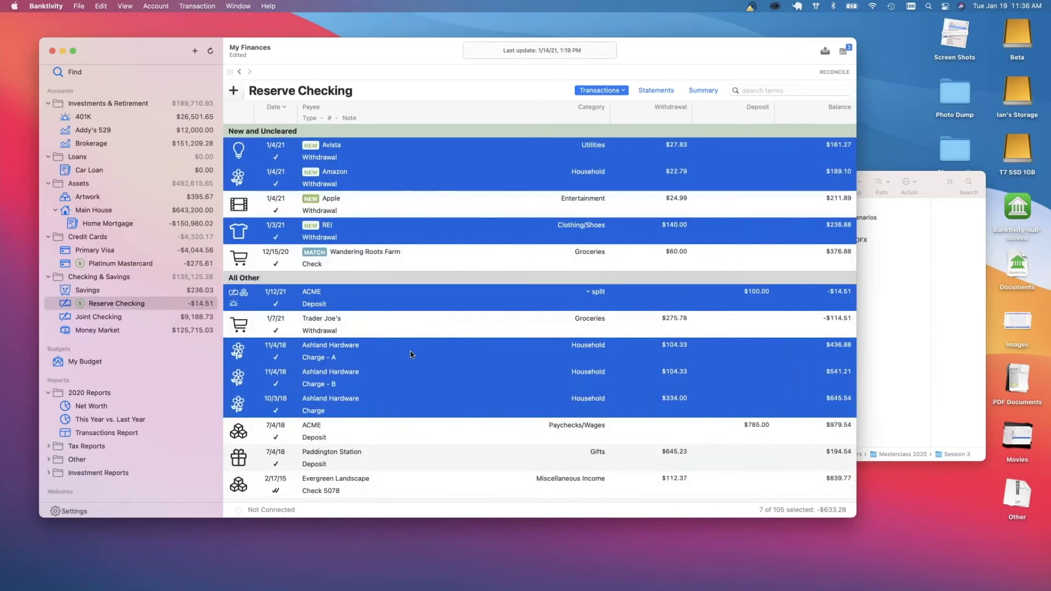
right_click(409, 350)
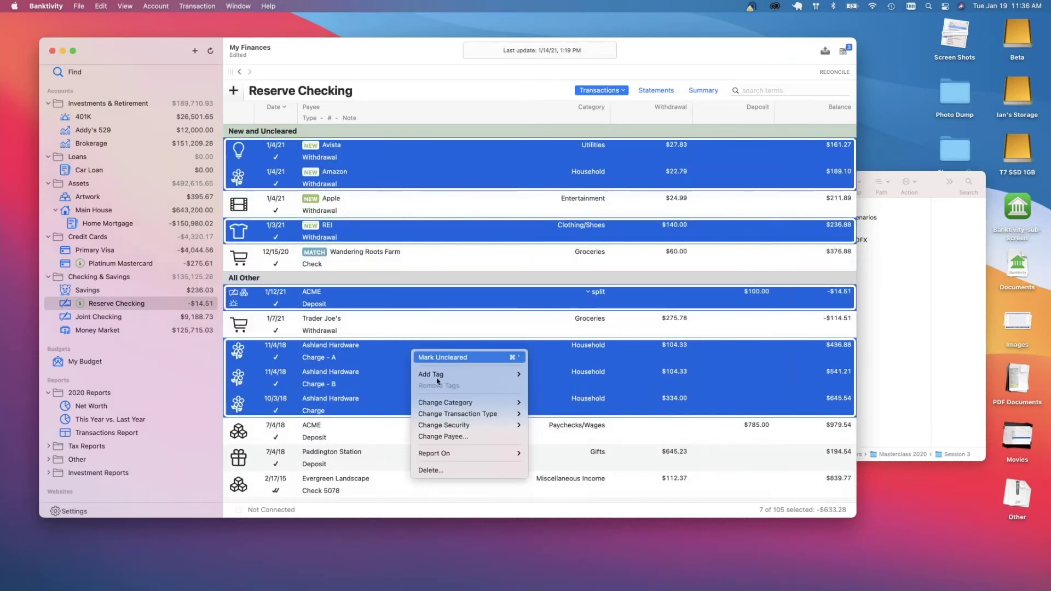
mouse_move(438, 379)
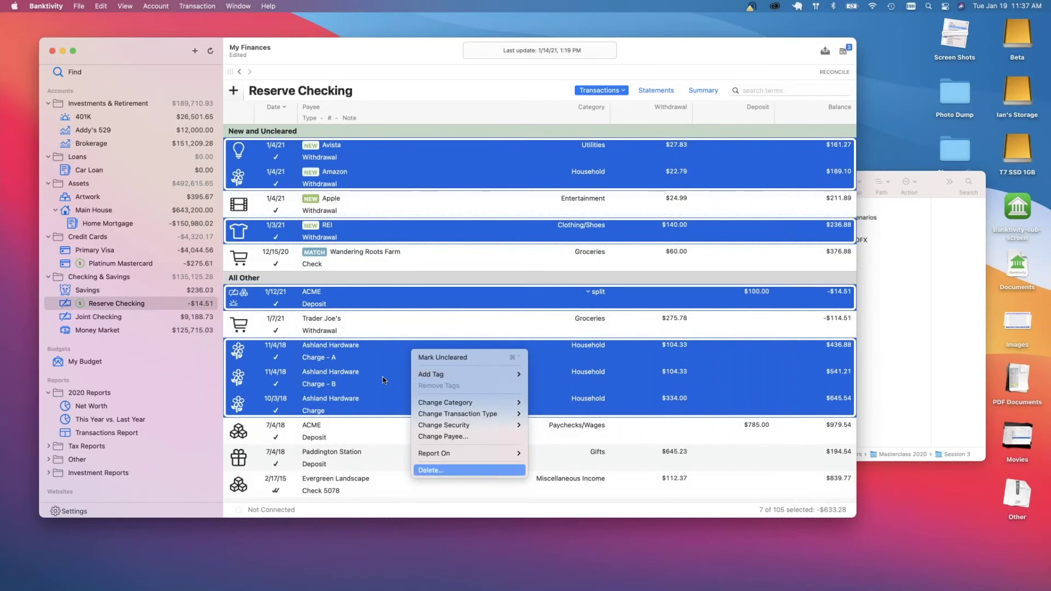
Close the batch actions, clear the multiple selection, and select only the 12/15/20 Wandering Roots Farm check
left_click(355, 344)
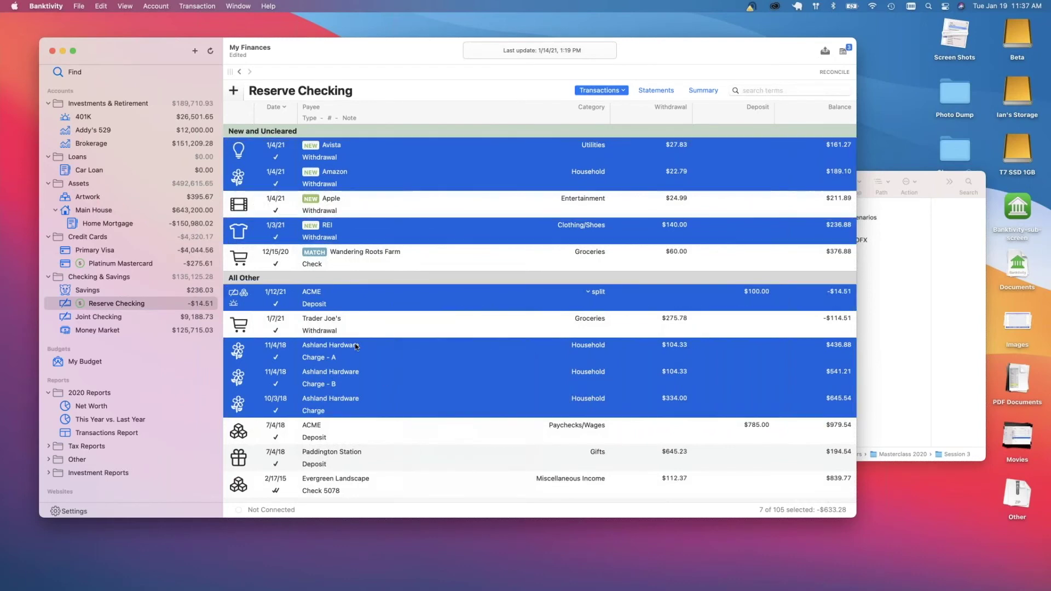
key("Up")
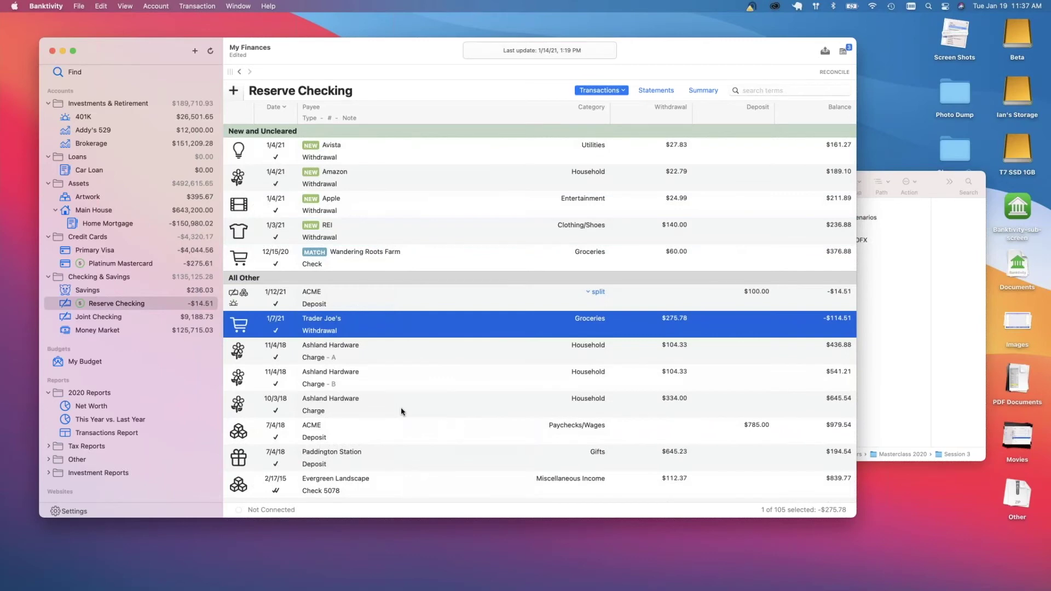
key("super+Tab")
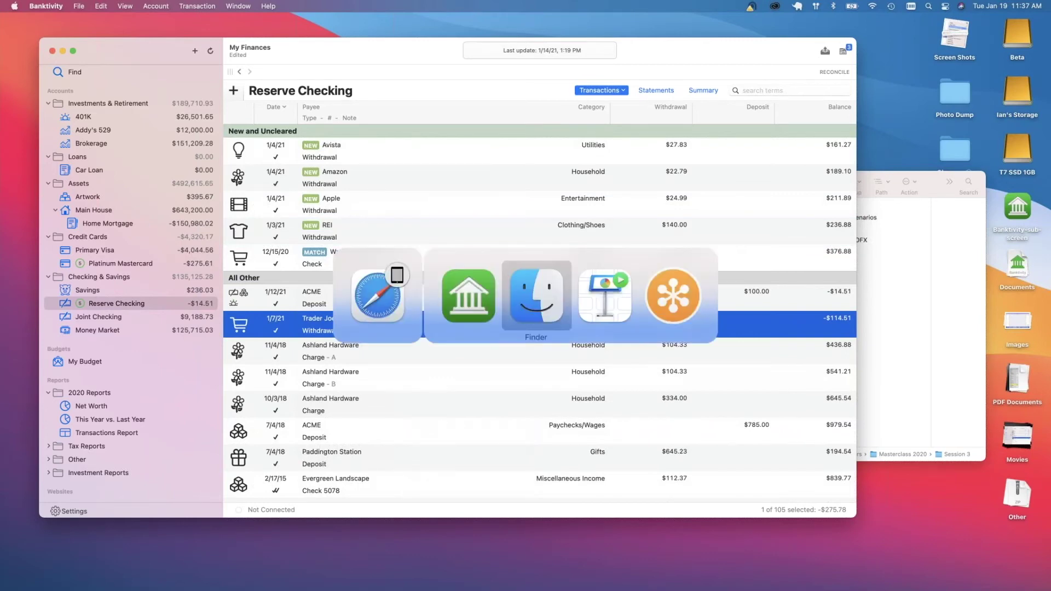
key("super+Tab")
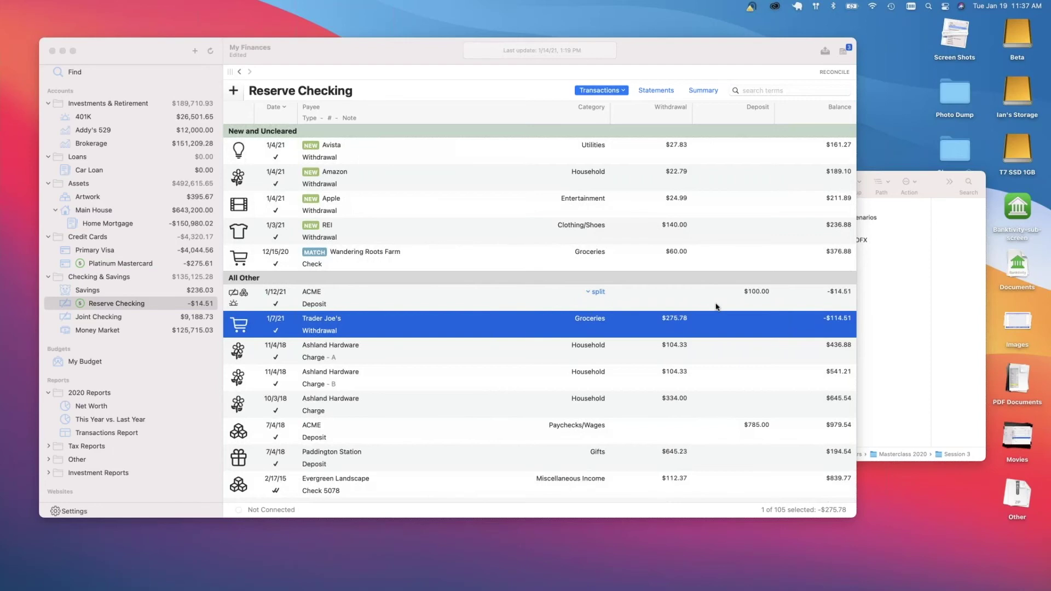
left_click(504, 286)
left_click(313, 257)
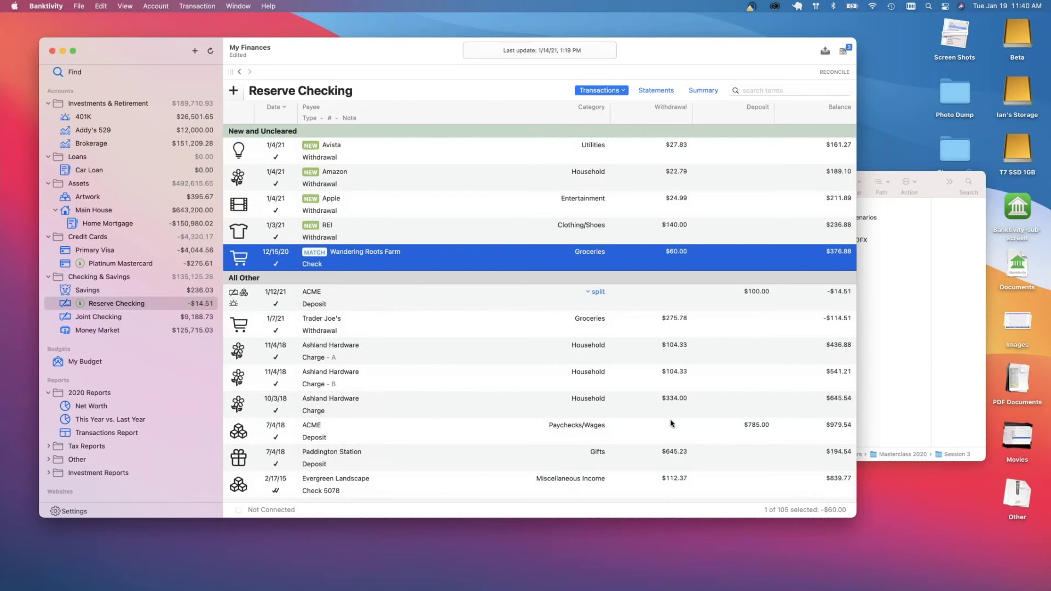
Delete both matching rules from the ActBlue entry in Import Rules and save the change
mouse_move(111, 508)
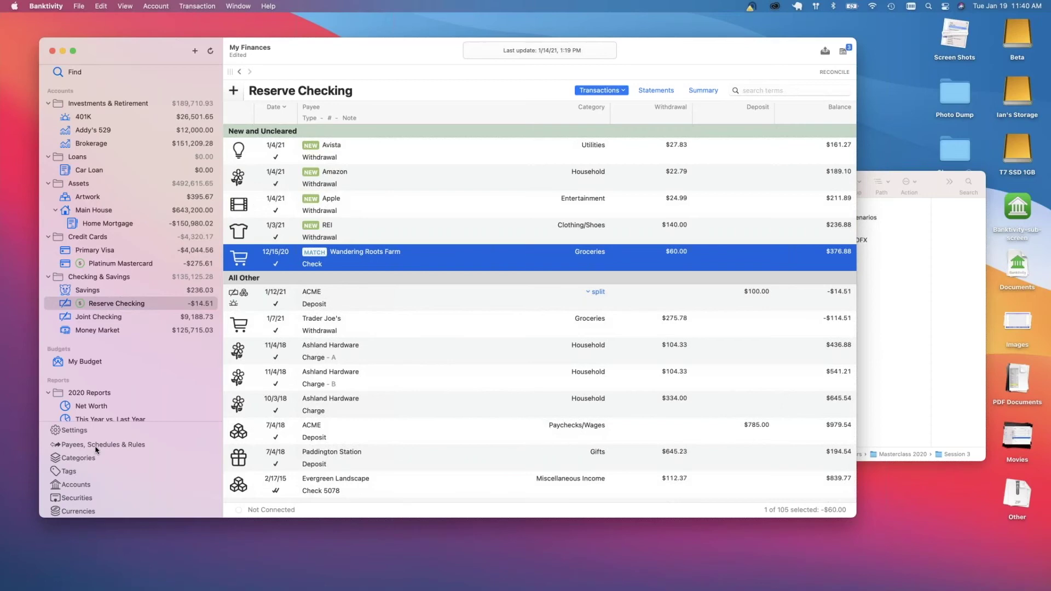
left_click(92, 447)
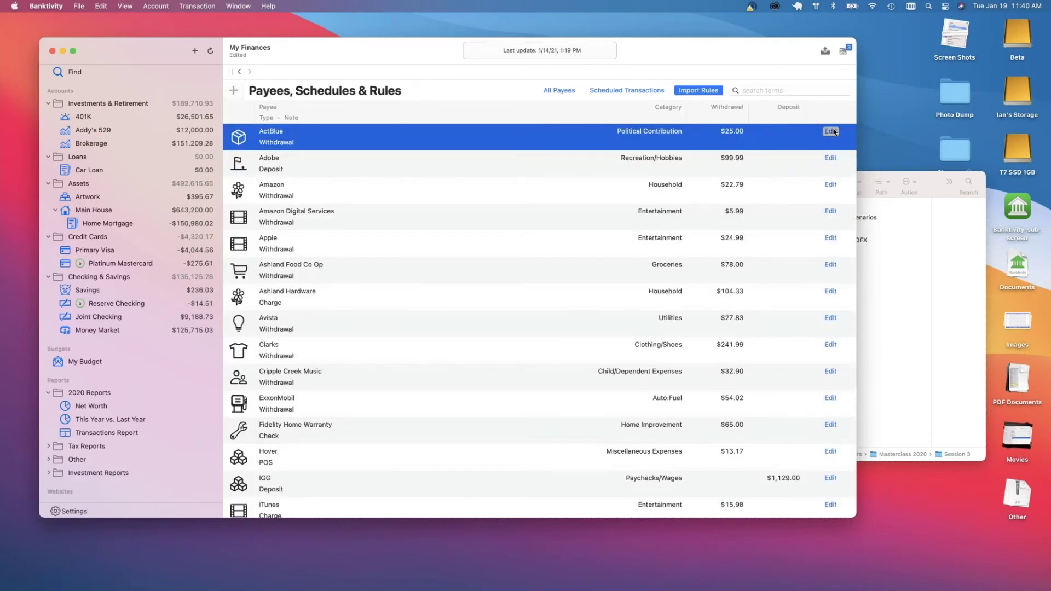
left_click(830, 131)
left_click(673, 106)
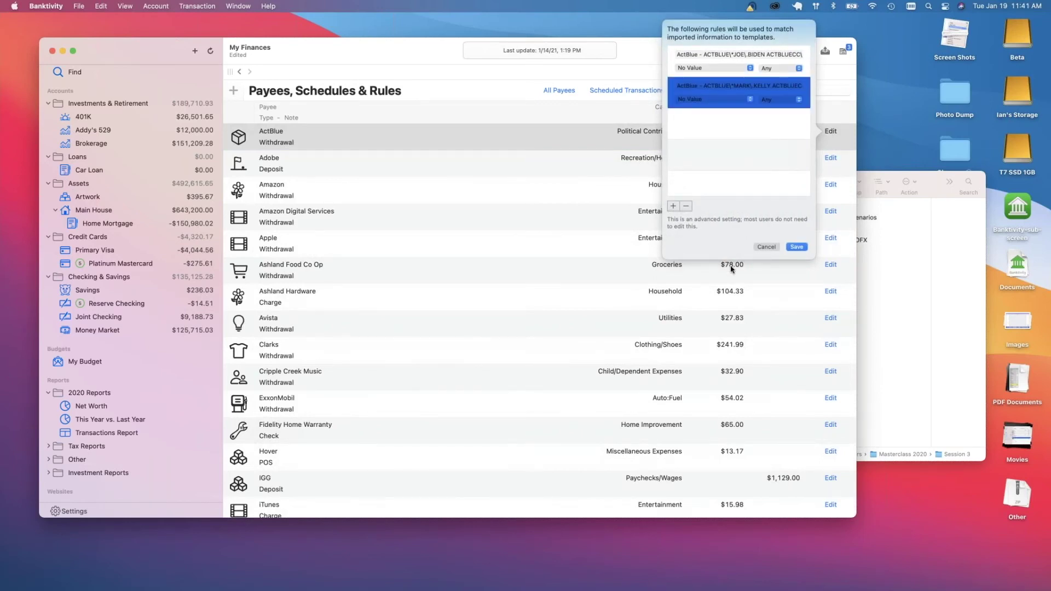
left_click(686, 206)
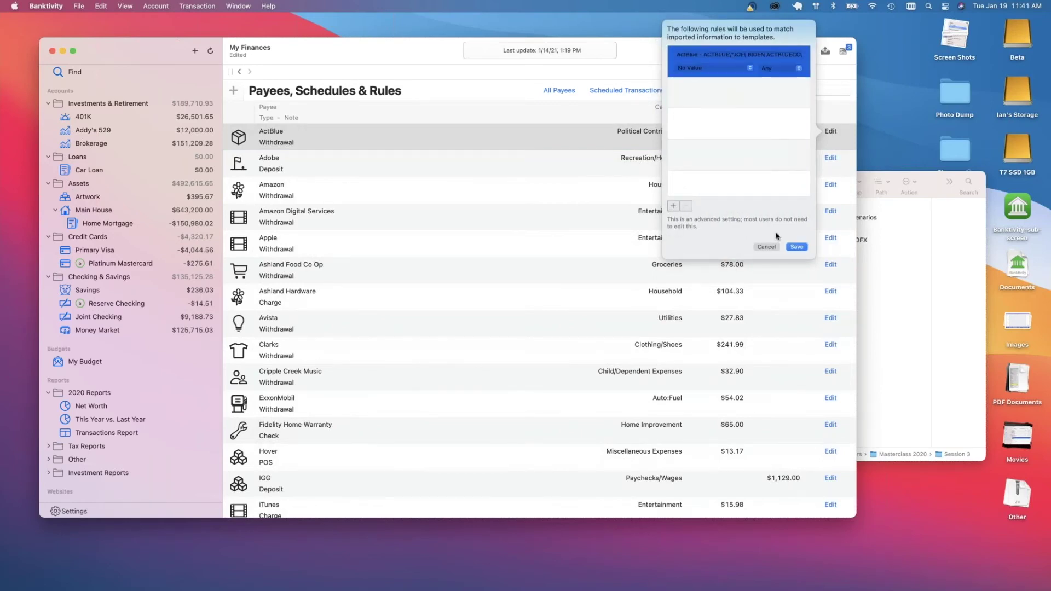
left_click(685, 206)
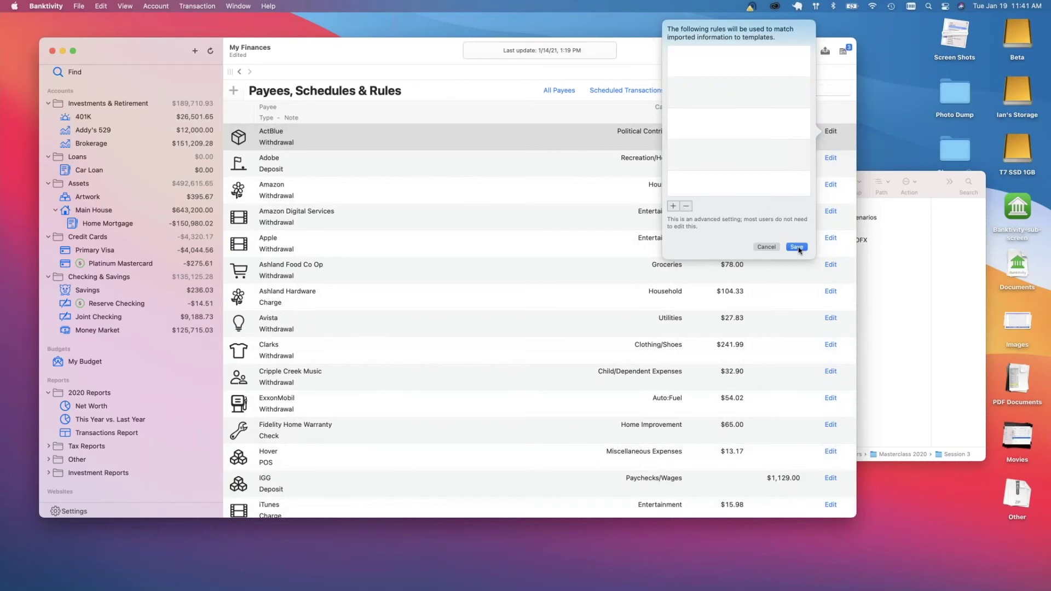
left_click(796, 247)
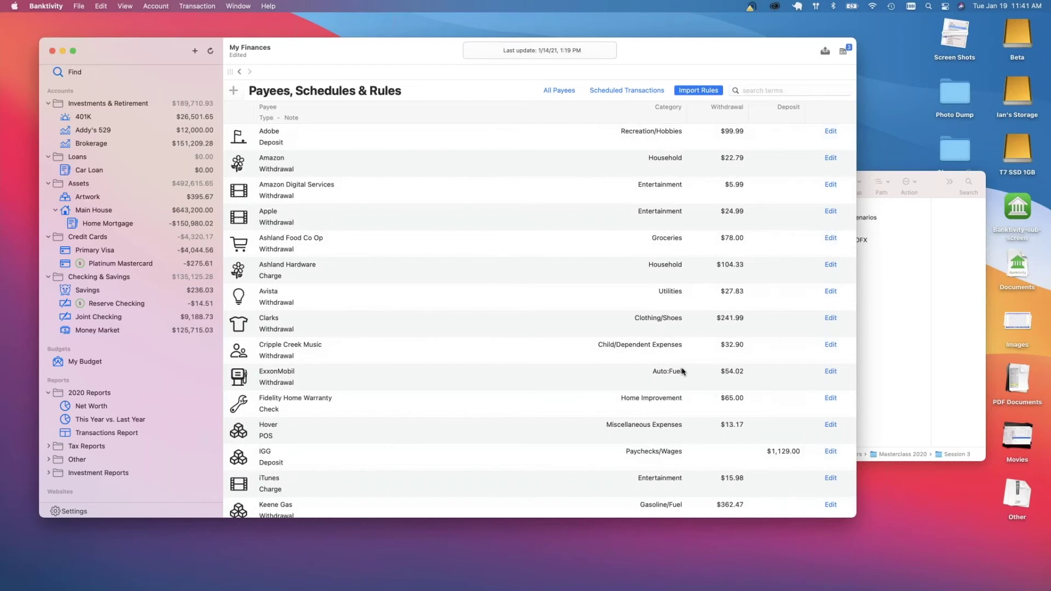
Try to clear the expense amount of the 1/3/21 REI withdrawal in Reserve Checking, decline the value change, and cancel the edit
left_click(563, 94)
left_click(120, 304)
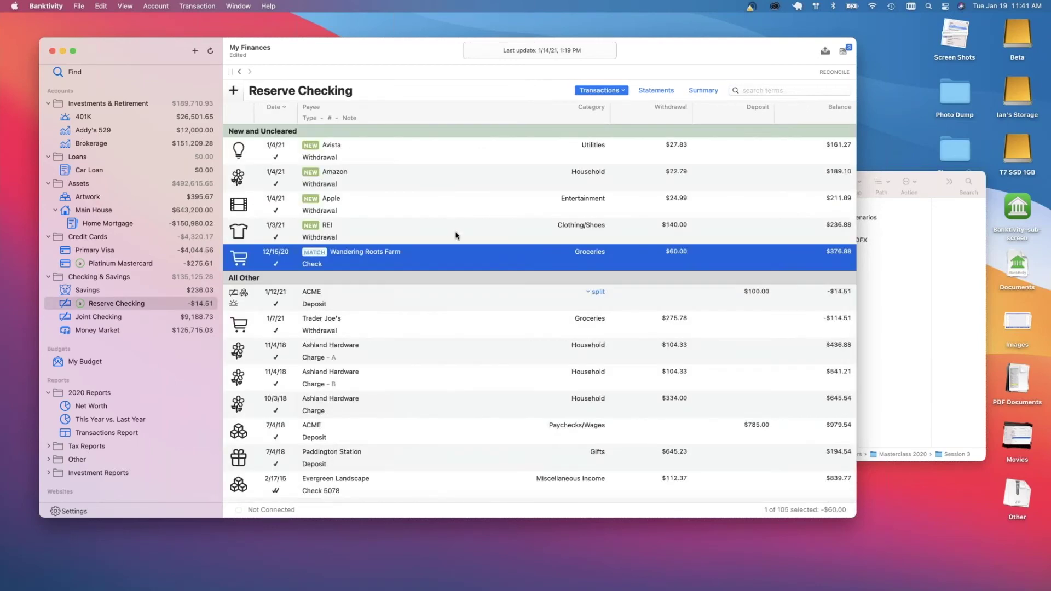
left_click(457, 236)
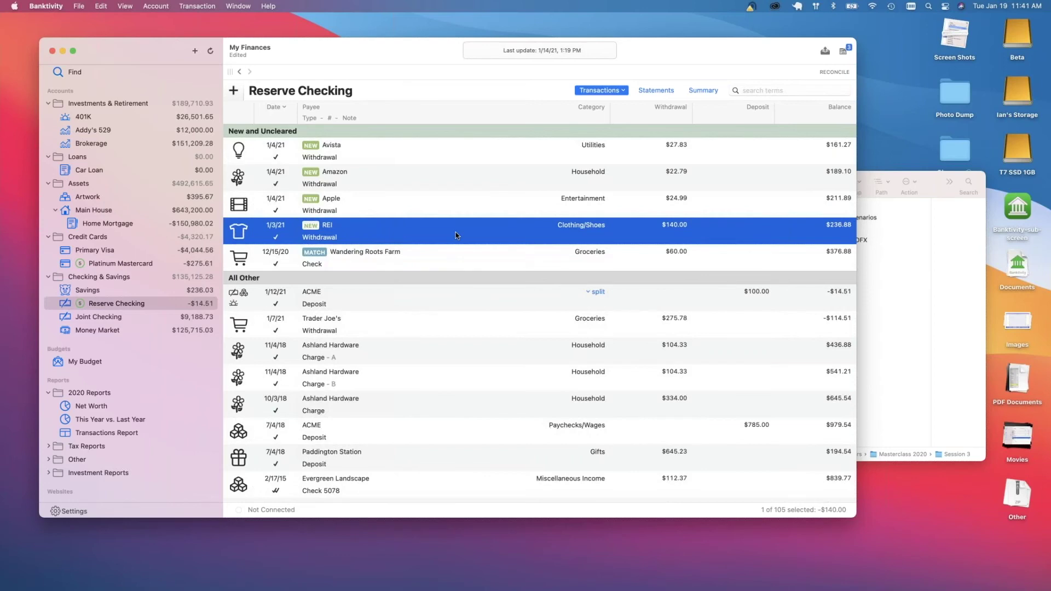
double_click(609, 231)
left_click(757, 257)
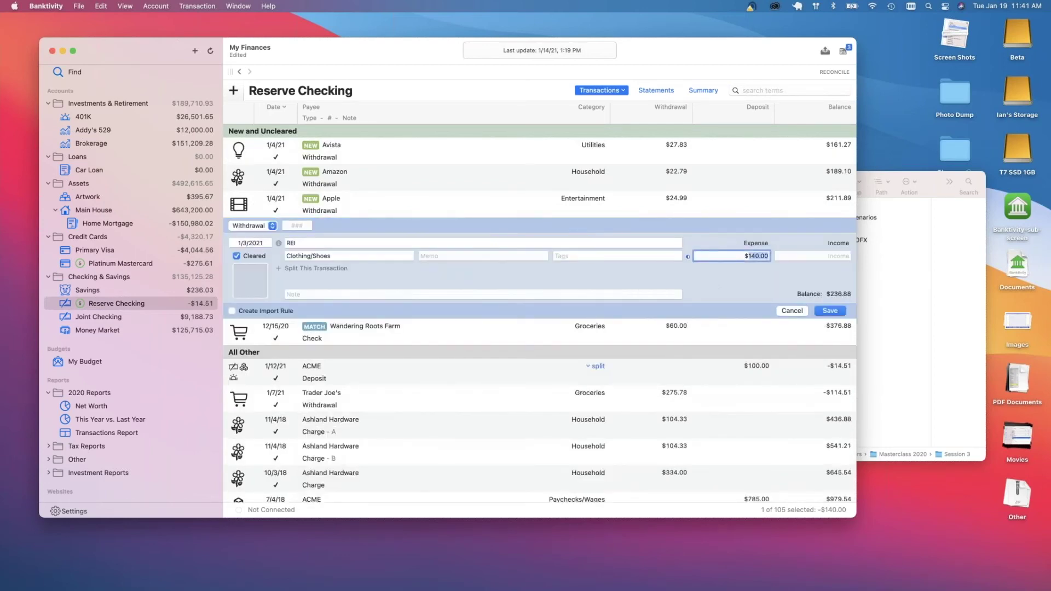
key("BackSpace")
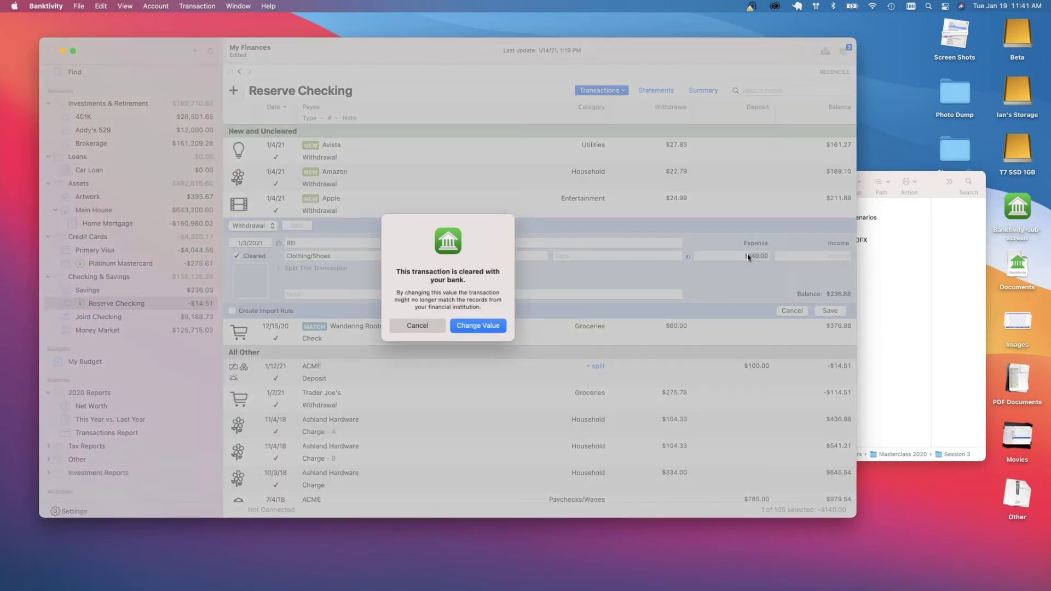
left_click(417, 327)
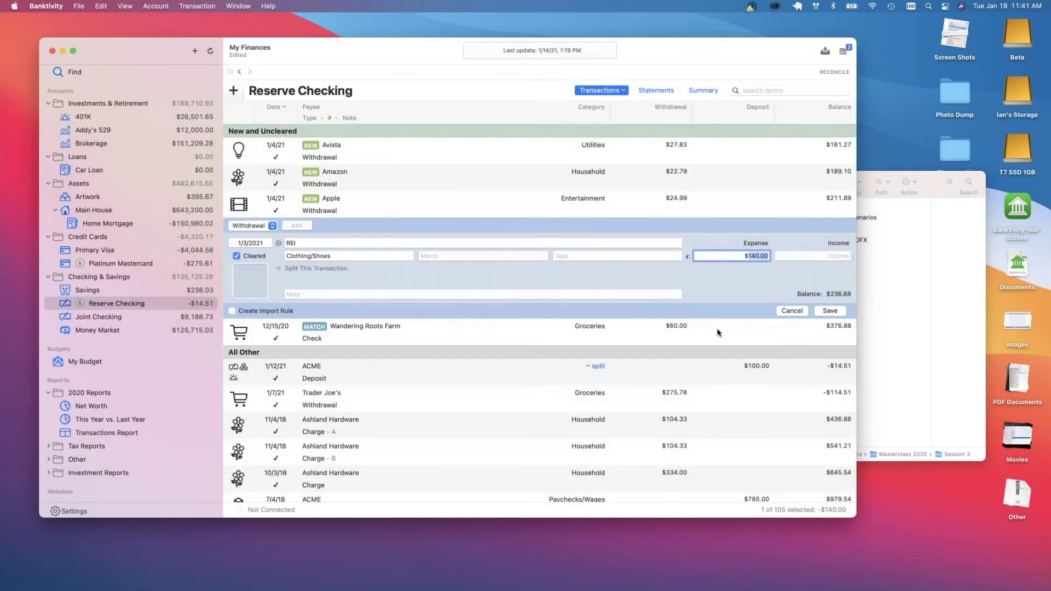
left_click(795, 310)
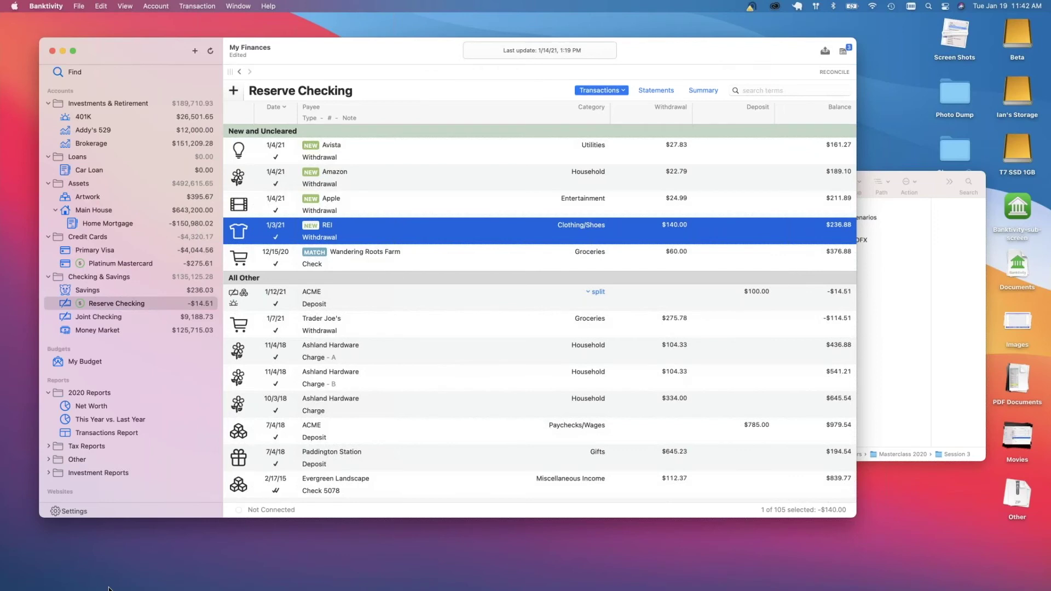
Review the scheduled transactions, import rules and complete payee list under Payees, Schedules & Rules
left_click(74, 510)
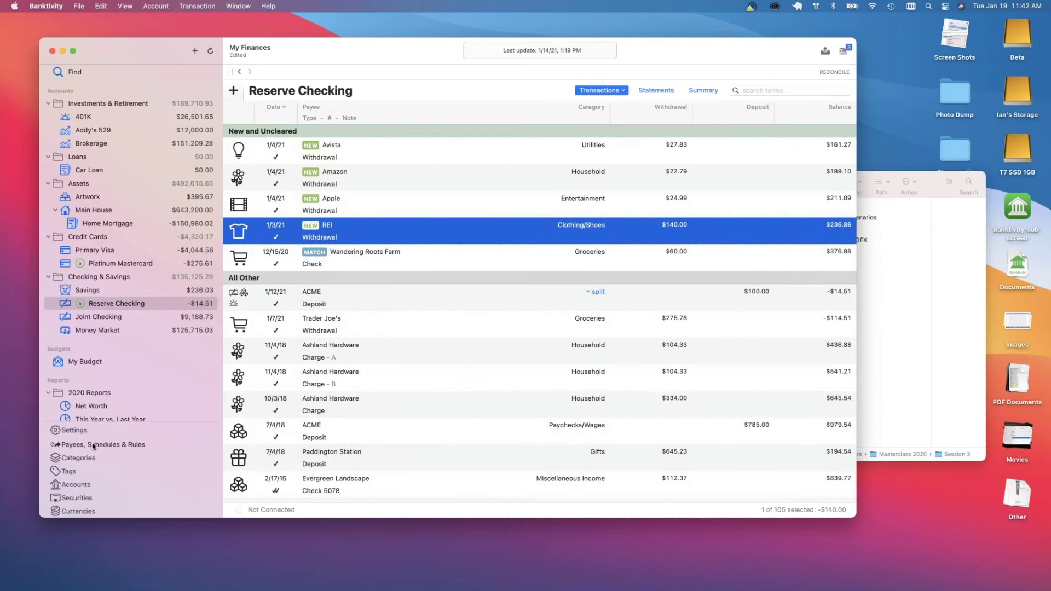
left_click(93, 444)
left_click(611, 91)
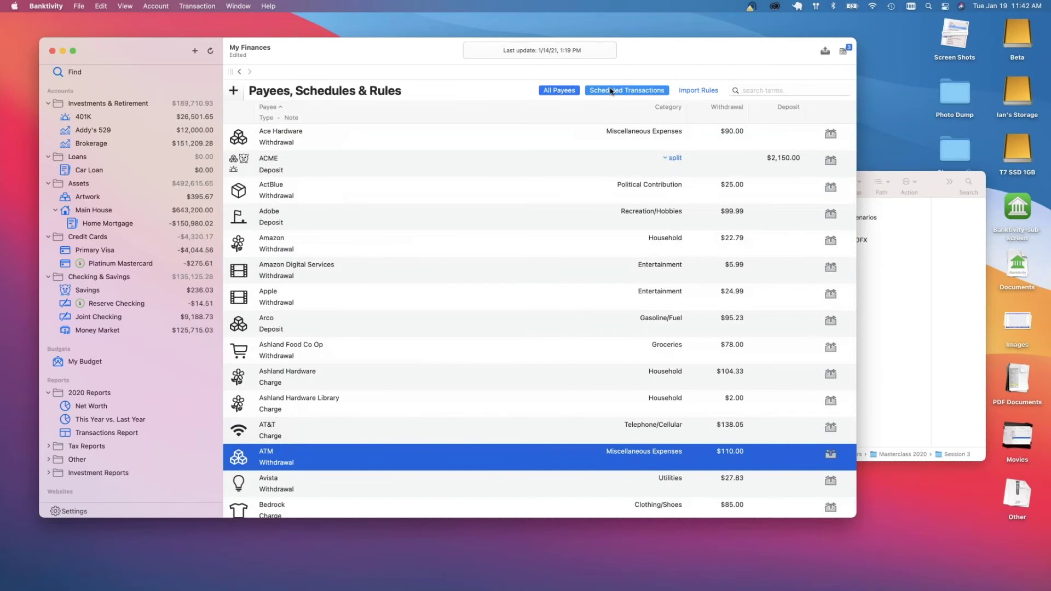
left_click(612, 90)
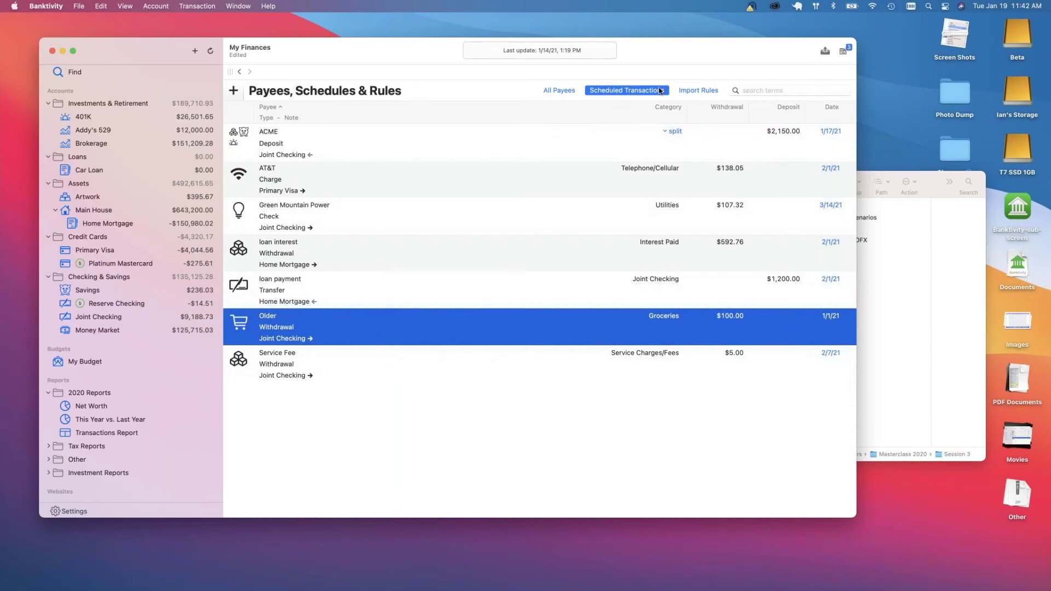
left_click(697, 93)
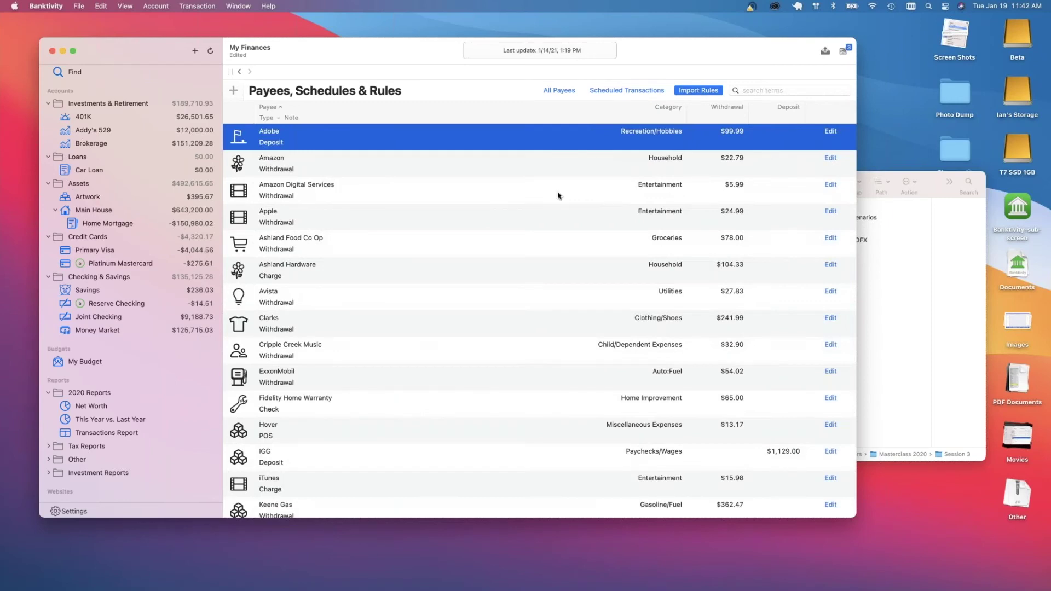
scroll(558, 195, "down", 1)
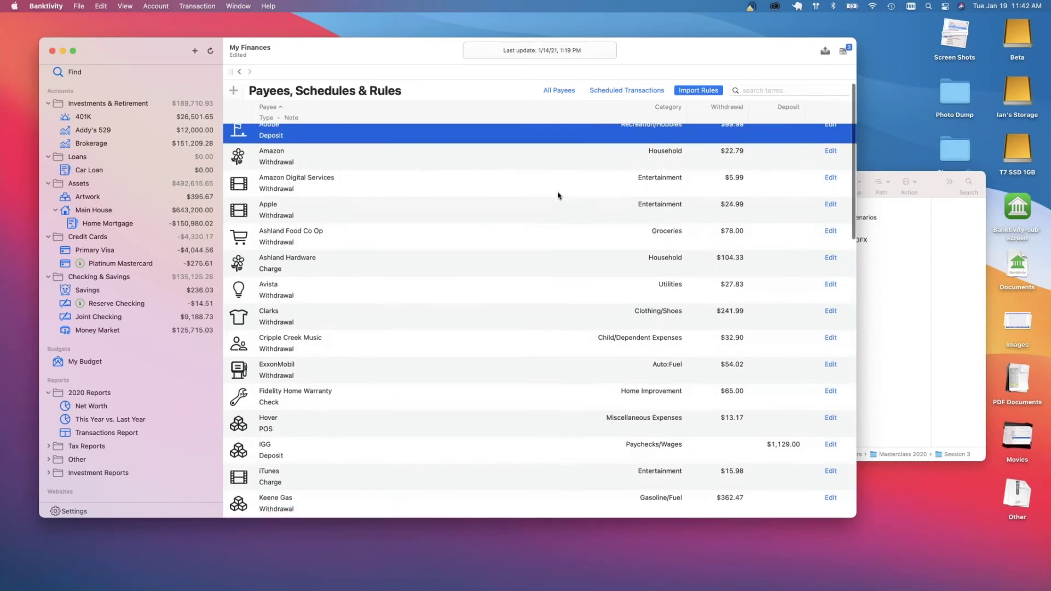
scroll(558, 195, "down", 1)
left_click(559, 91)
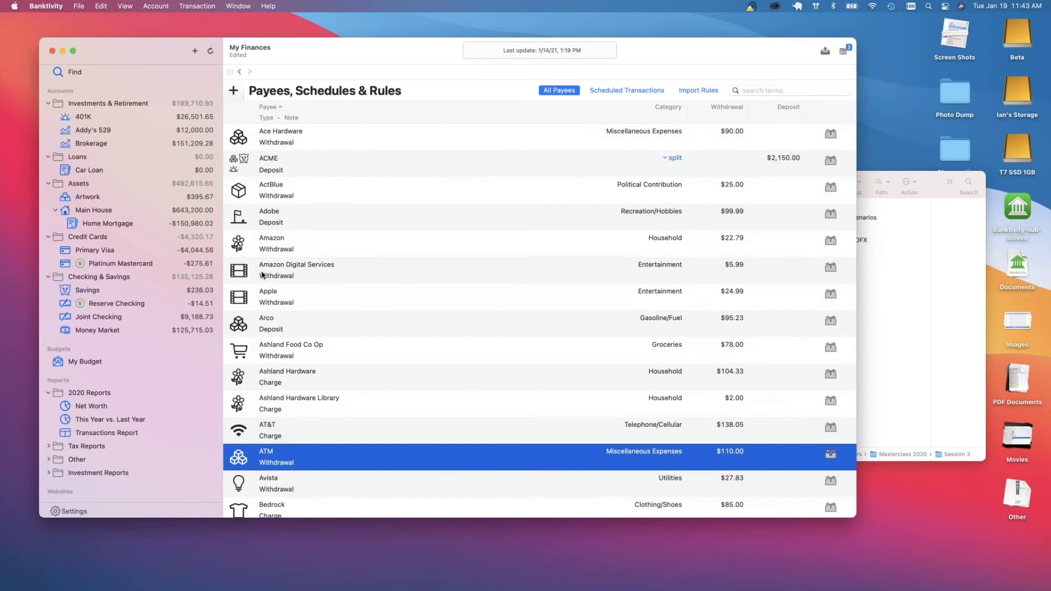
Cut the 1/3/21 REI withdrawal from Reserve Checking, paste it into Primary Visa, and locate it in that register
left_click(120, 308)
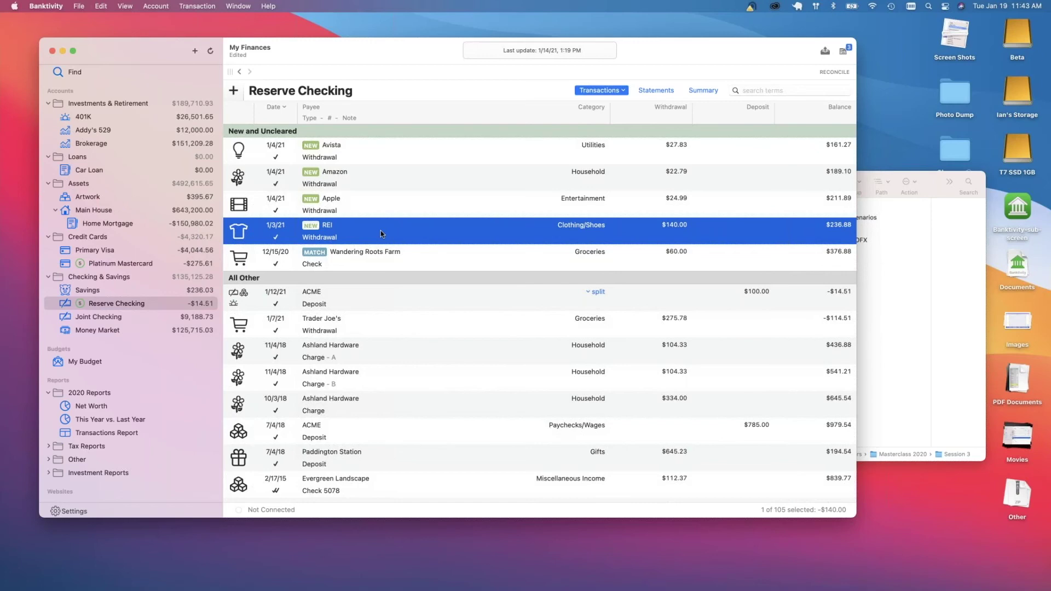
key("BackSpace")
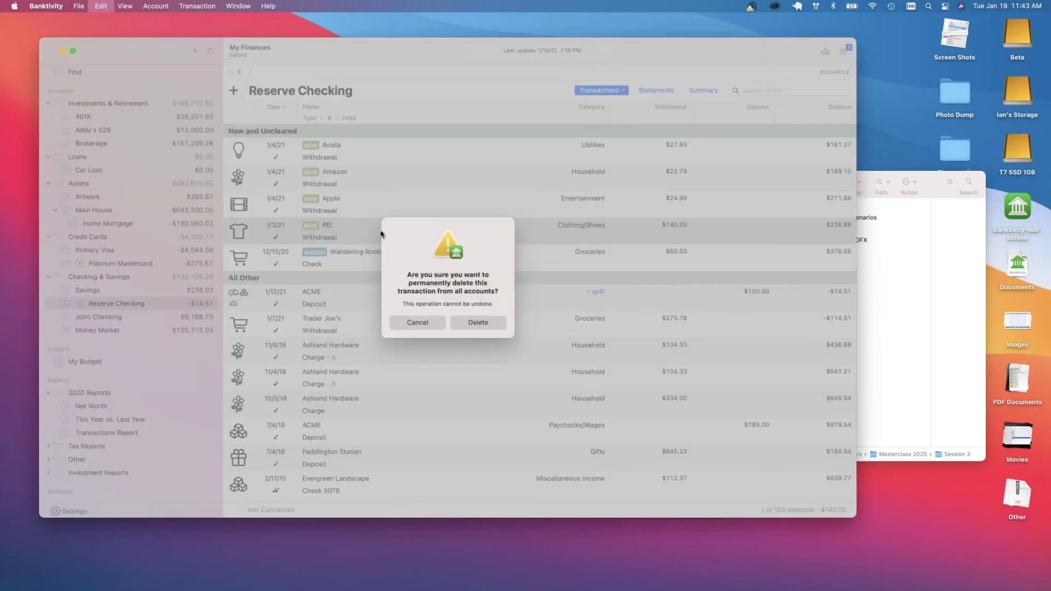
left_click(470, 323)
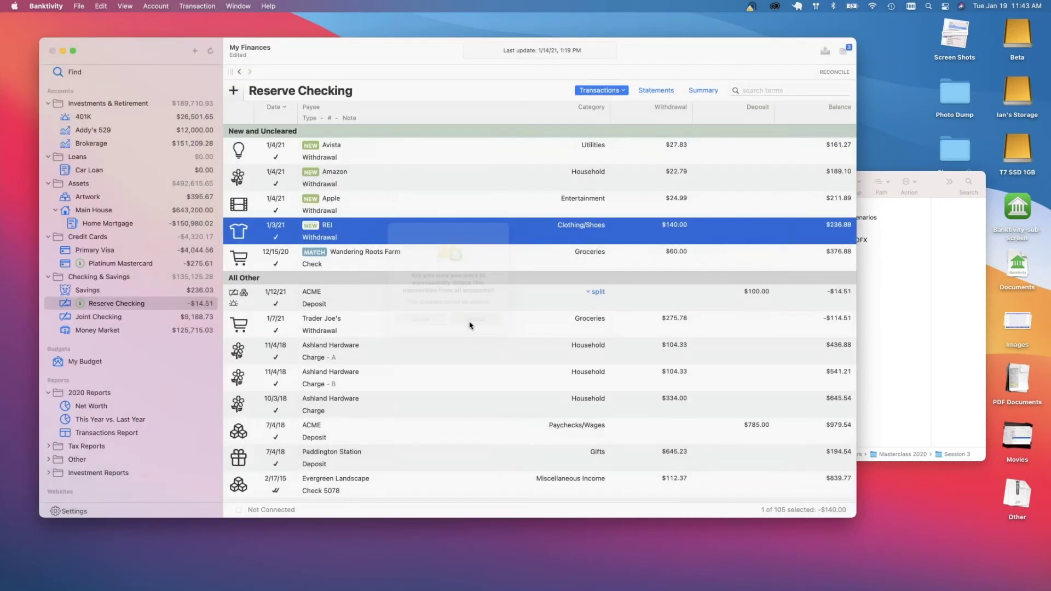
left_click(82, 249)
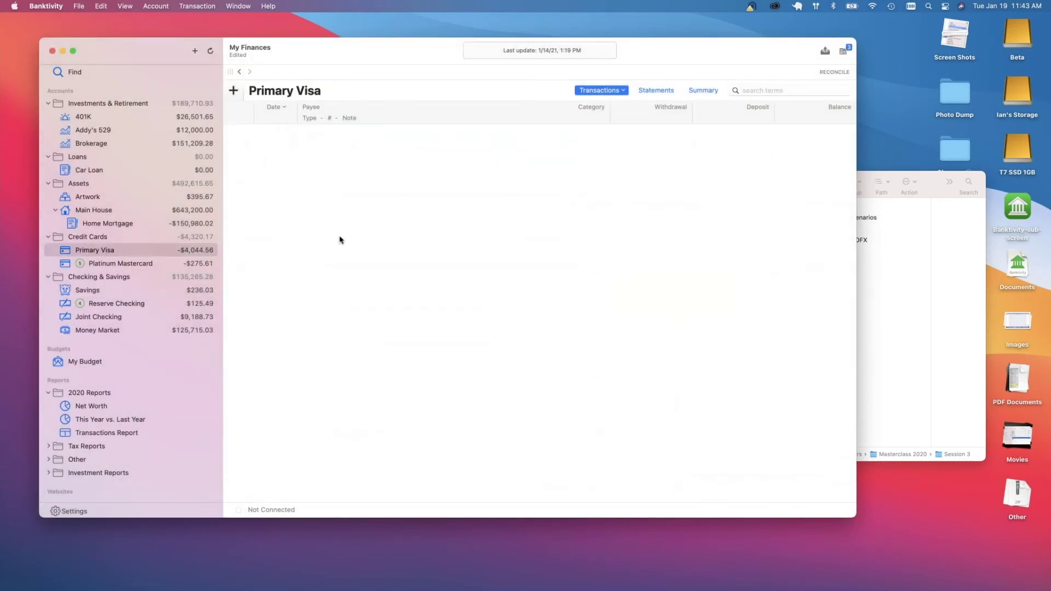
key("super+z")
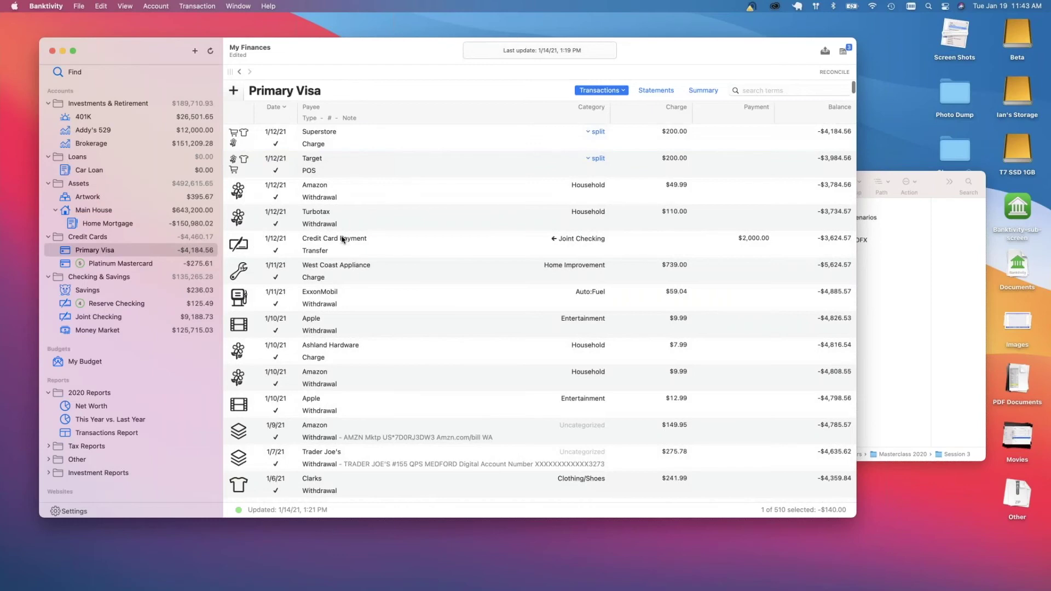
scroll(342, 239, "up", 1)
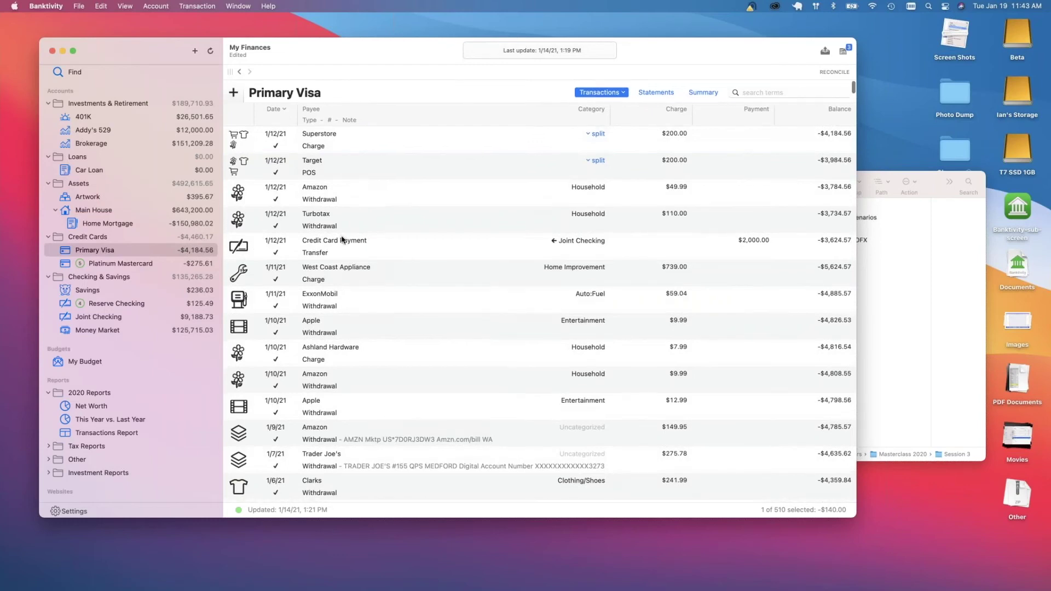
scroll(342, 240, "down", 5)
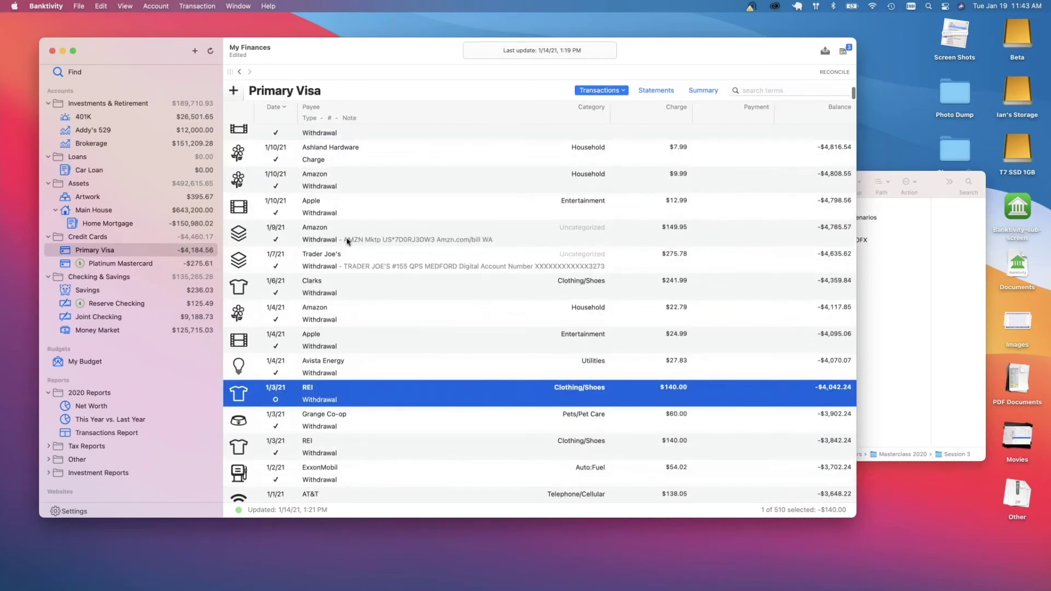
scroll(347, 241, "down", 3)
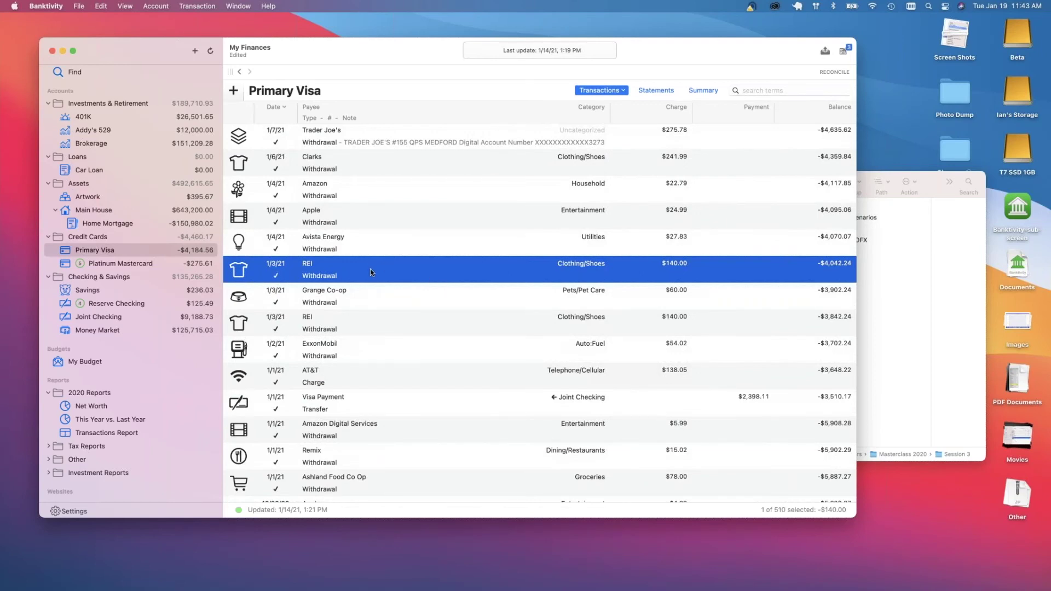
Try moving the selected 1/3/21 REI withdrawal from Primary Visa to another account in the account list
left_click_drag(336, 279, 345, 278)
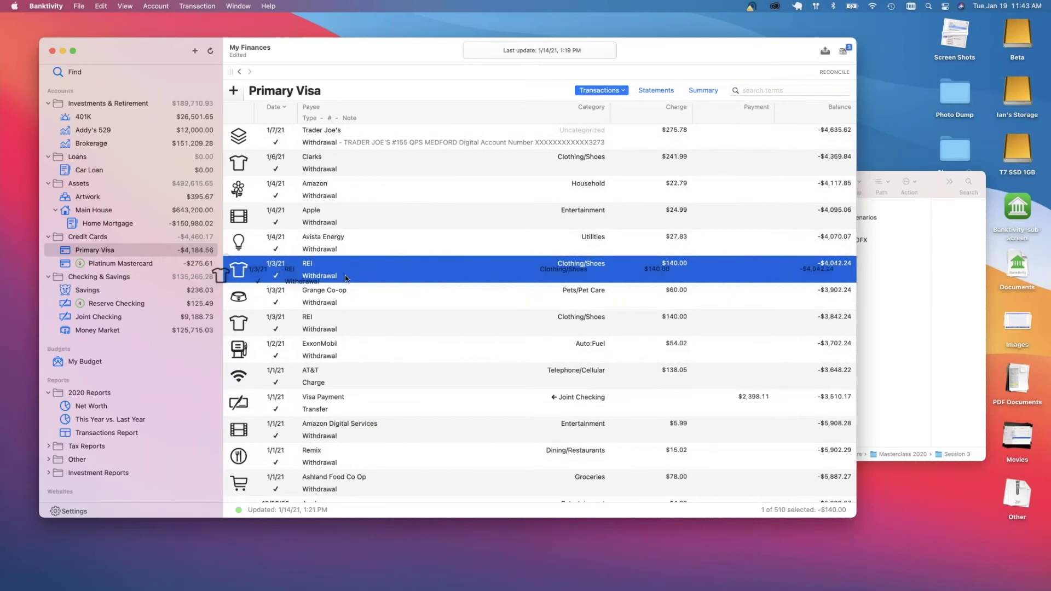
left_click_drag(345, 278, 129, 243)
left_click_drag(259, 272, 153, 268)
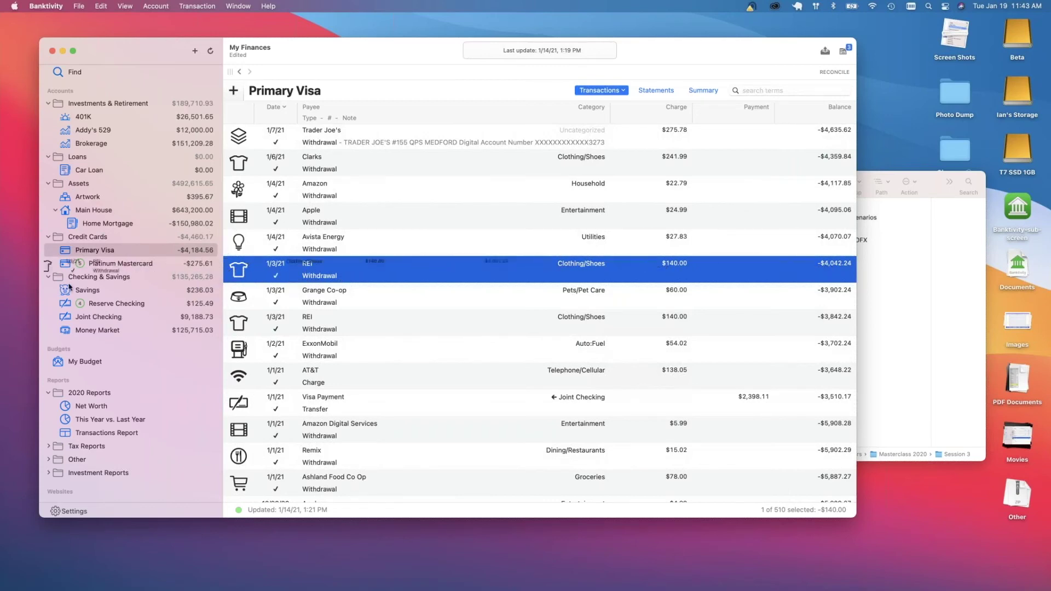
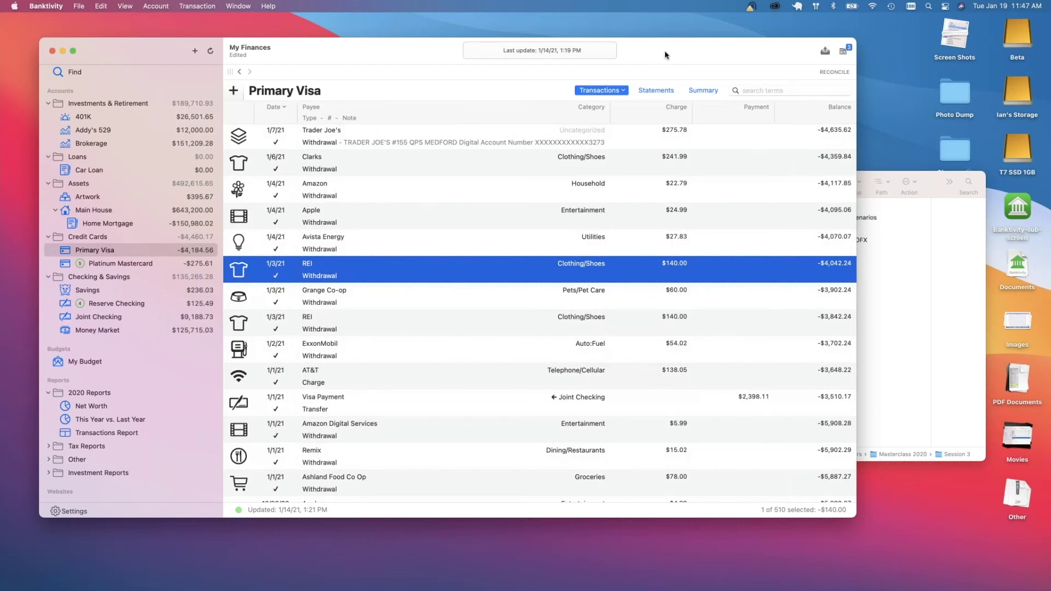
Review the Advanced preferences, including the option to enable Direct Access sites under development, and close the preferences
left_click_drag(665, 55, 664, 53)
key("super+comma")
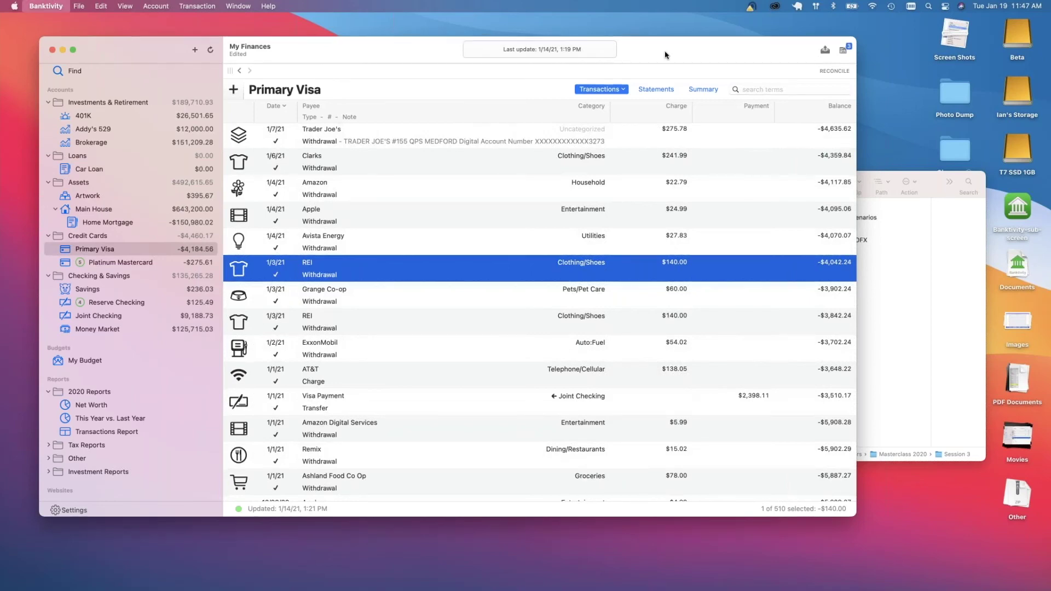
left_click_drag(612, 195, 467, 188)
left_click(554, 207)
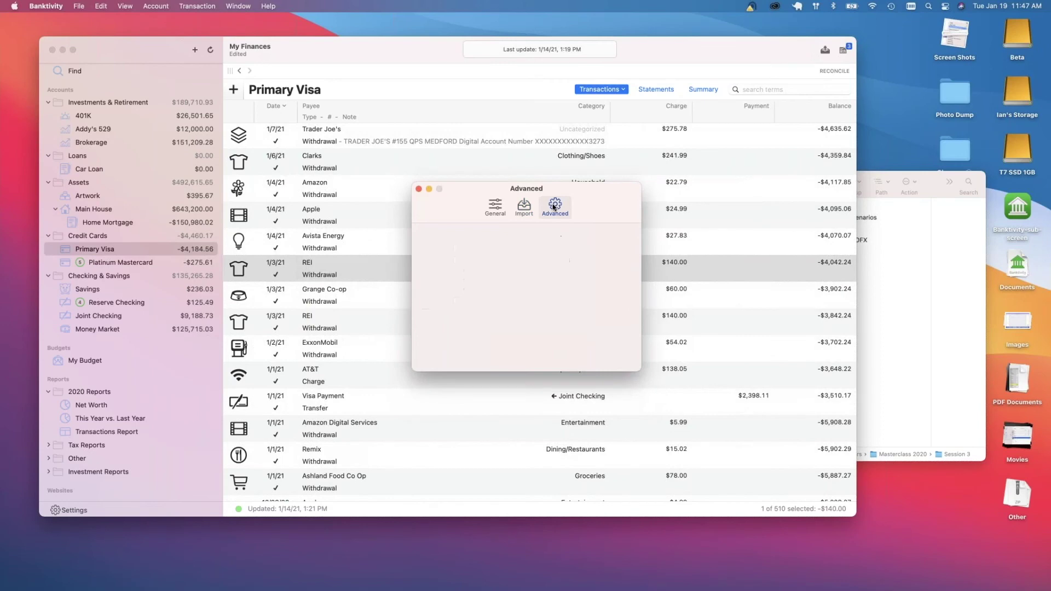
left_click(462, 269)
left_click(462, 269)
left_click(463, 270)
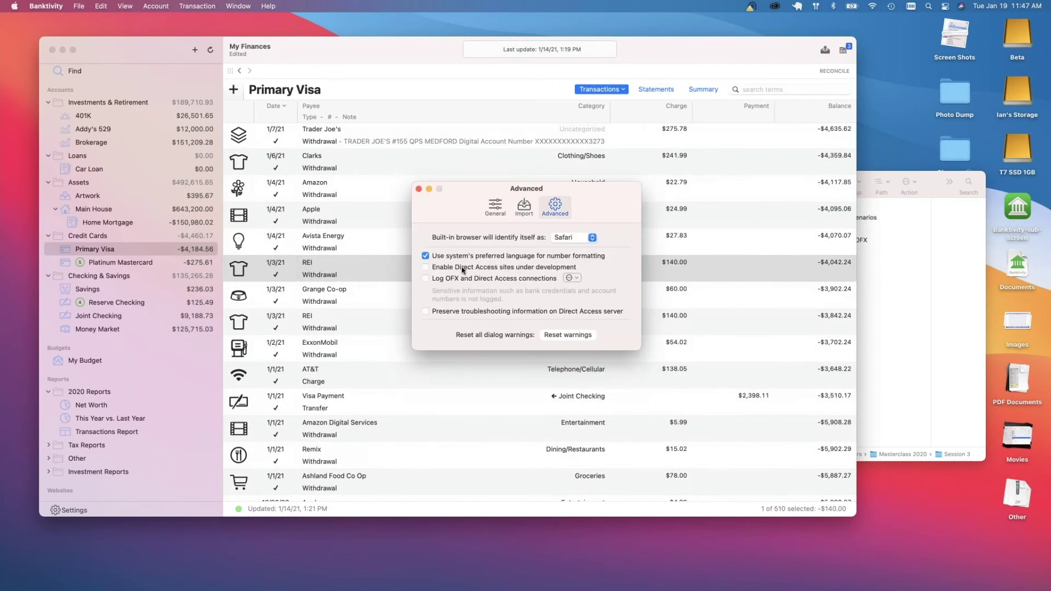
left_click(462, 269)
key("super+w")
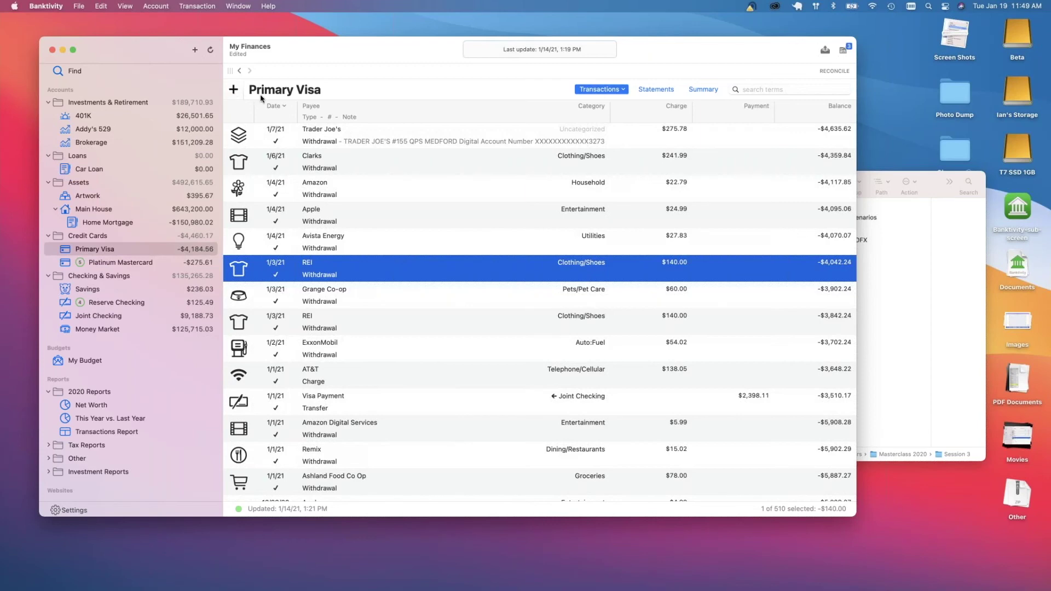
Try adding a new Primary Visa transaction with the payee adobe, clear the payee name, and cancel the entry
key("super+n")
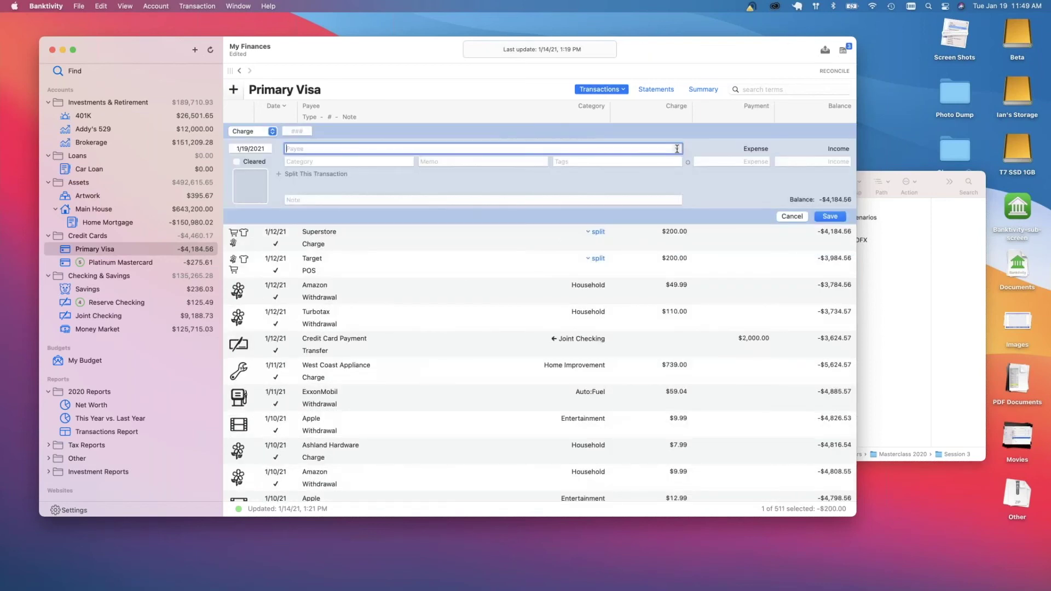
type("adobe")
left_click(677, 148)
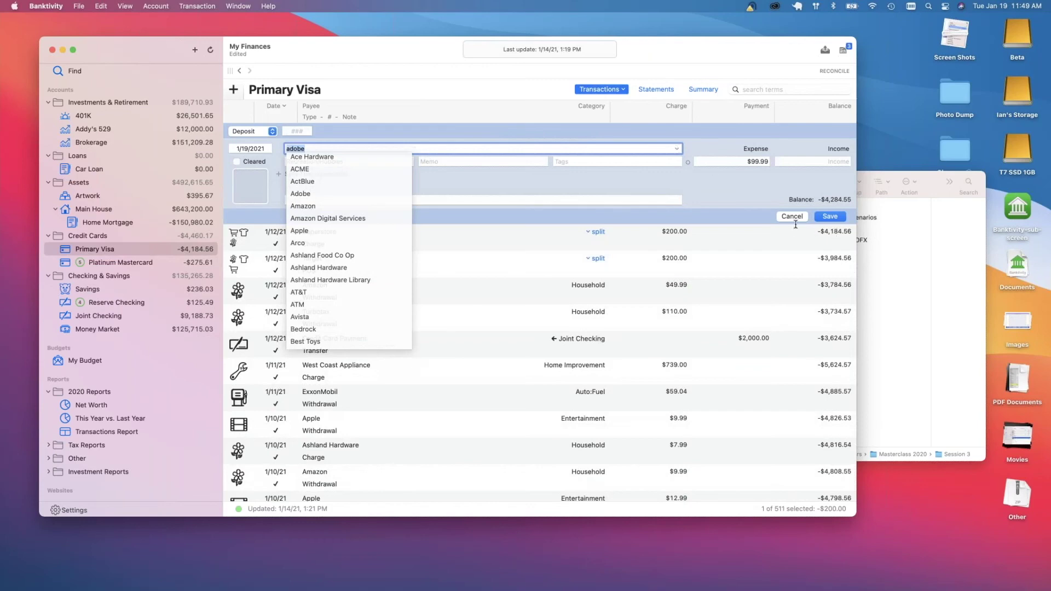
key("BackSpace")
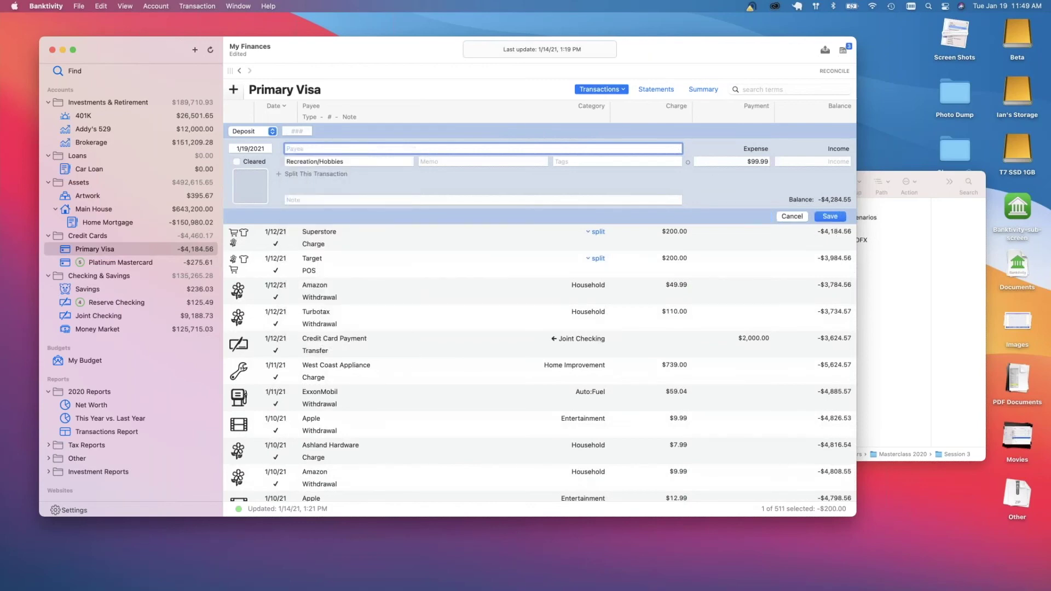
key("Escape")
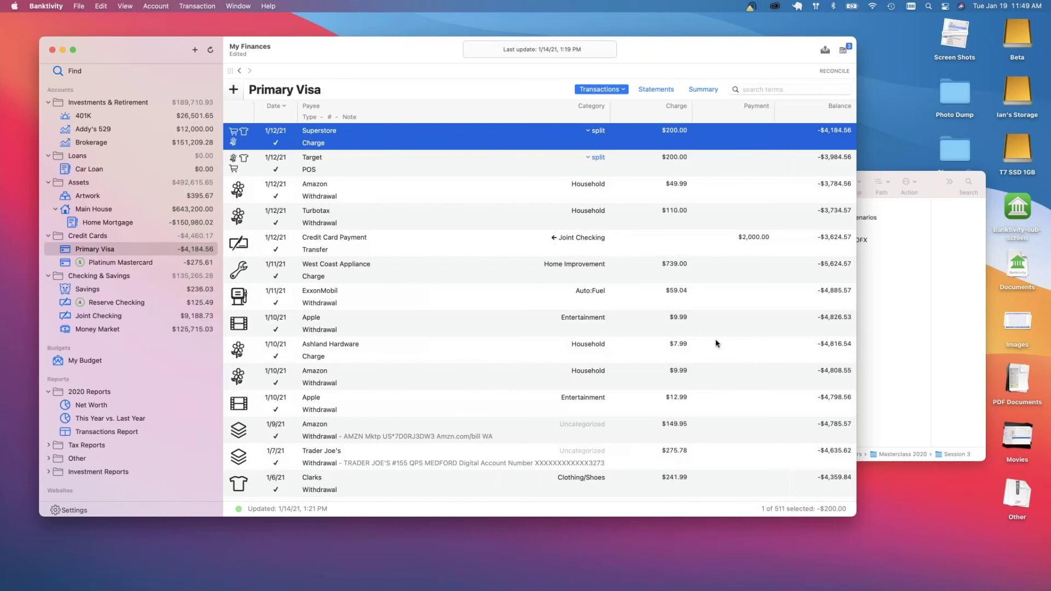
Start a new Reserve Checking withdrawal dated 1/4/2021 with the payee Apple Manual and the category Entertainment
left_click(142, 304)
left_click(446, 212)
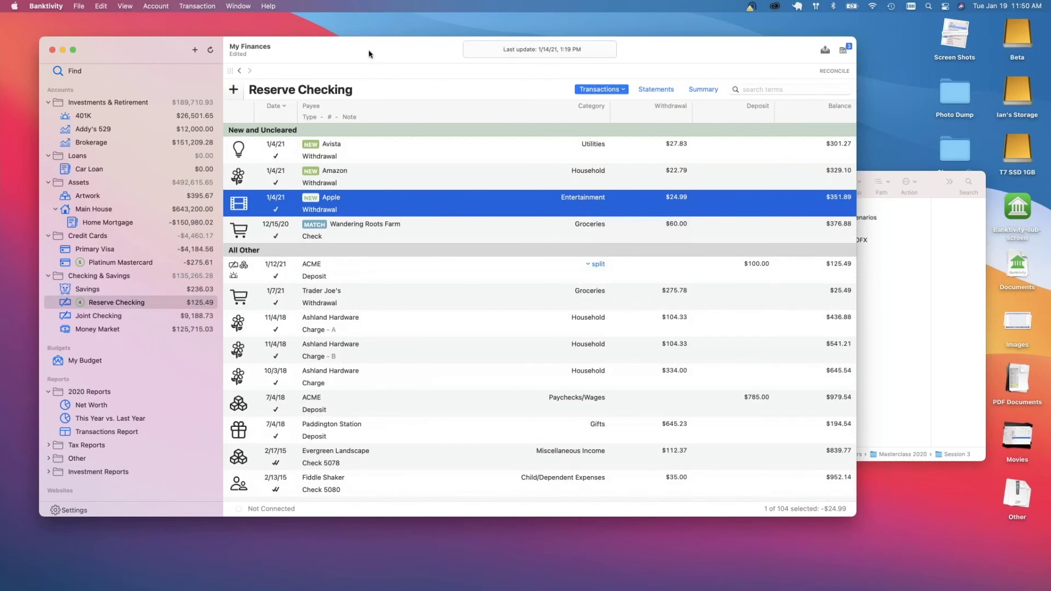
left_click_drag(369, 54, 348, 44)
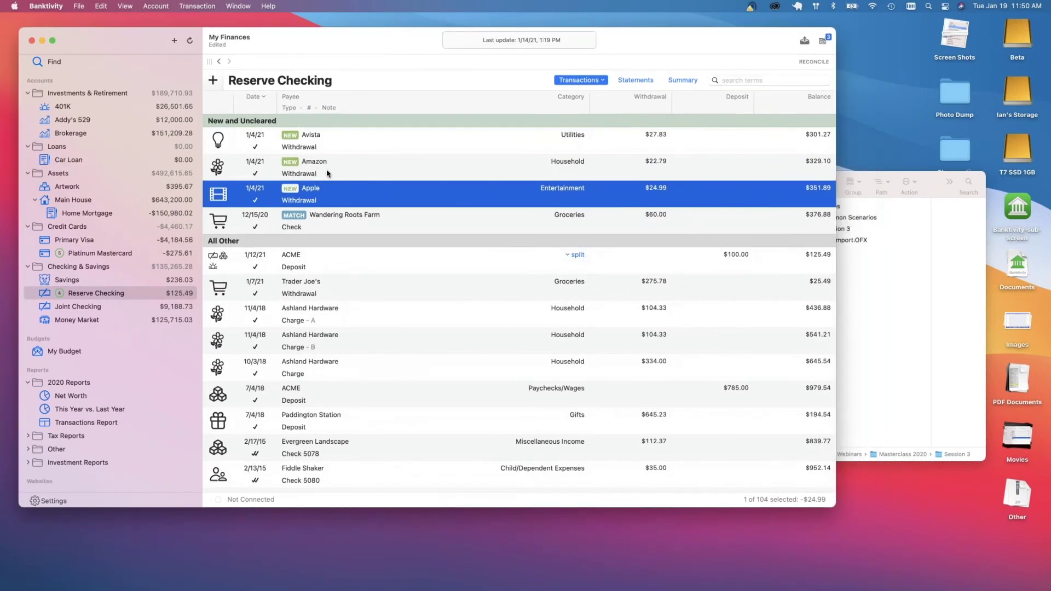
left_click(213, 81)
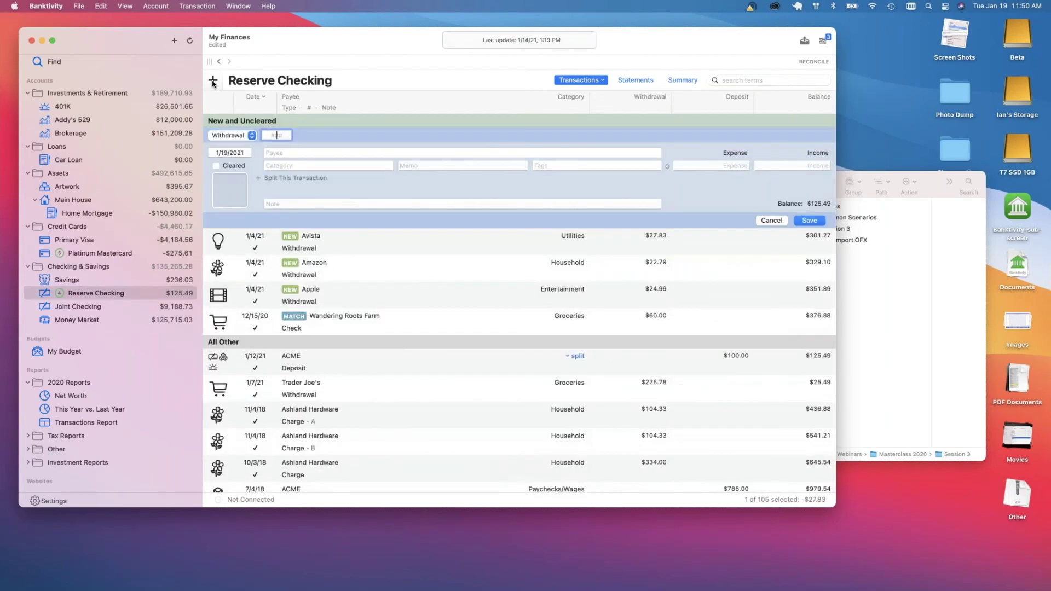
type("1/4")
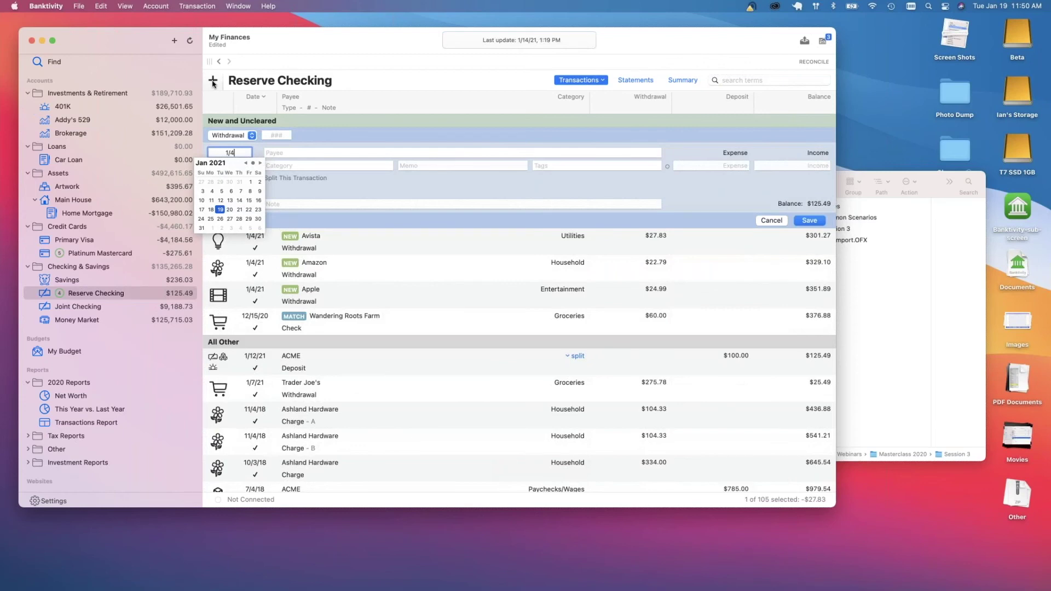
key("Tab")
type("Apple Manual")
key("Tab")
type("E")
key("Return")
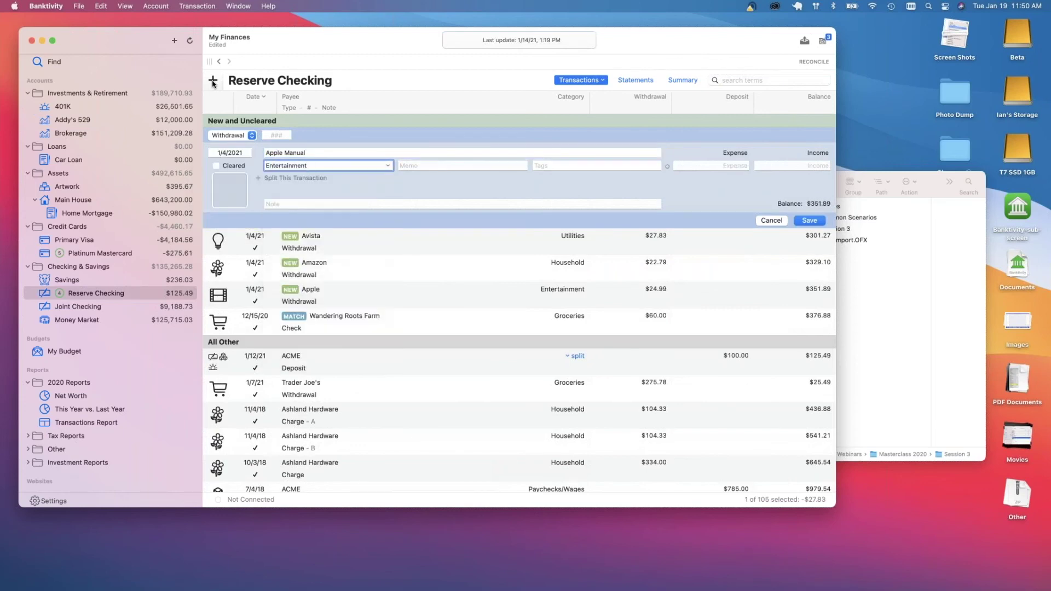
Enter a $40.00 expense and the note "here are my notes" for the Apple Manual withdrawal, and save it
key("Tab")
key("Tab")
key("Tab")
type("40")
key("Tab")
key("Tab")
key("Tab")
type("here are my notes")
key("Tab")
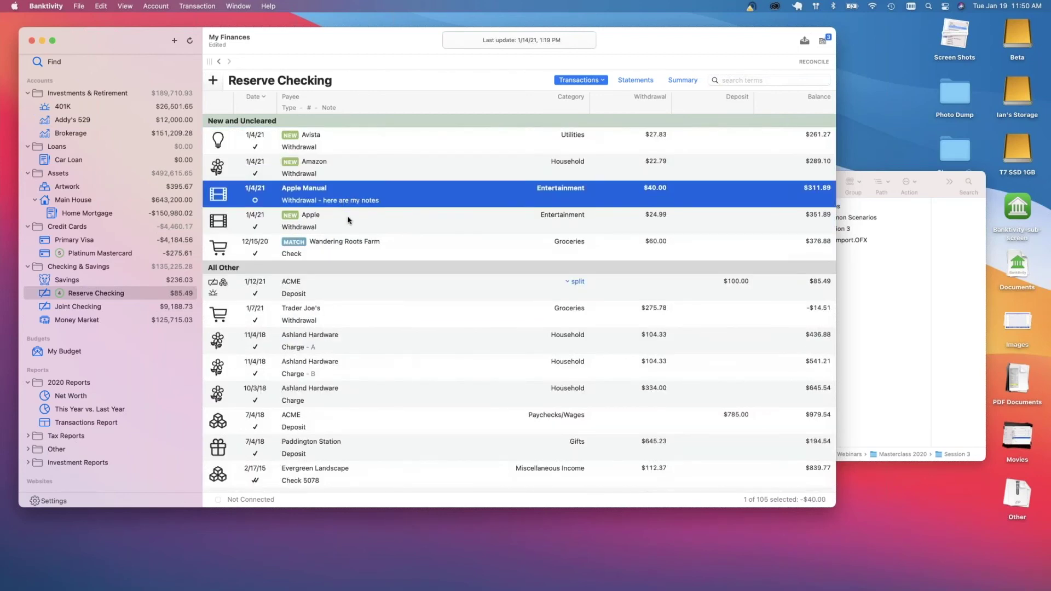
Permanently delete the imported 1/4/21 Apple withdrawal from Reserve Checking
left_click(348, 220)
key("Delete")
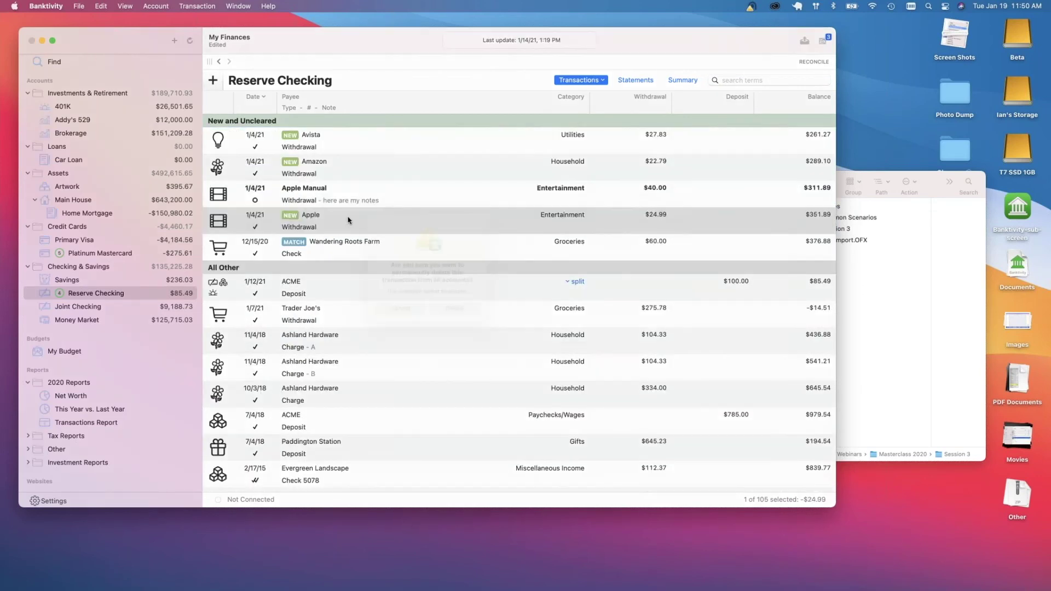
left_click(461, 314)
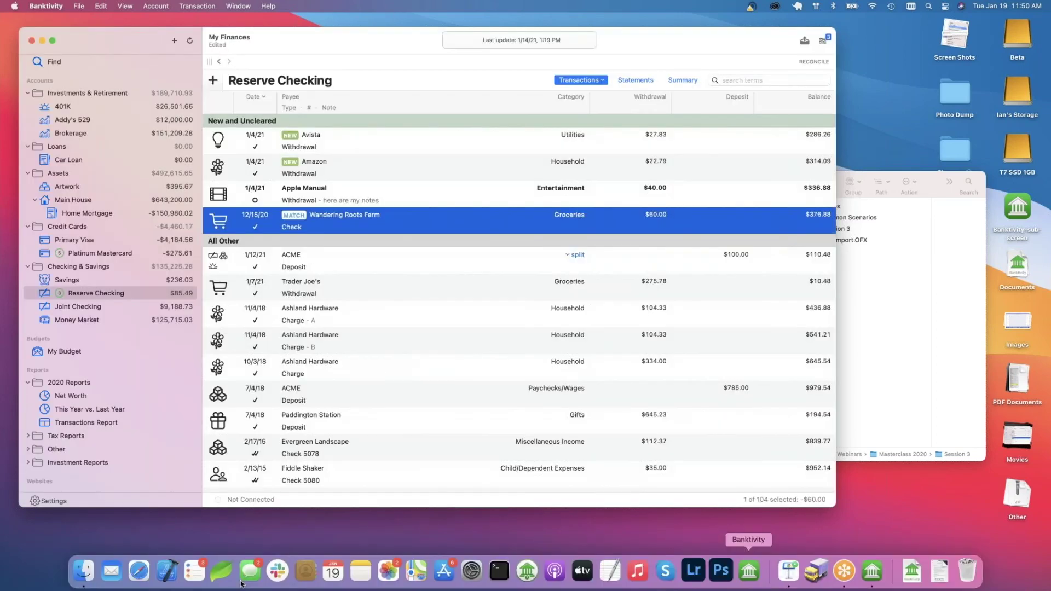
Switch to Finder and import Session 3 Demo Import.OFX from the Session 3 folder into Banktivity's Reserve Checking account
left_click(84, 571)
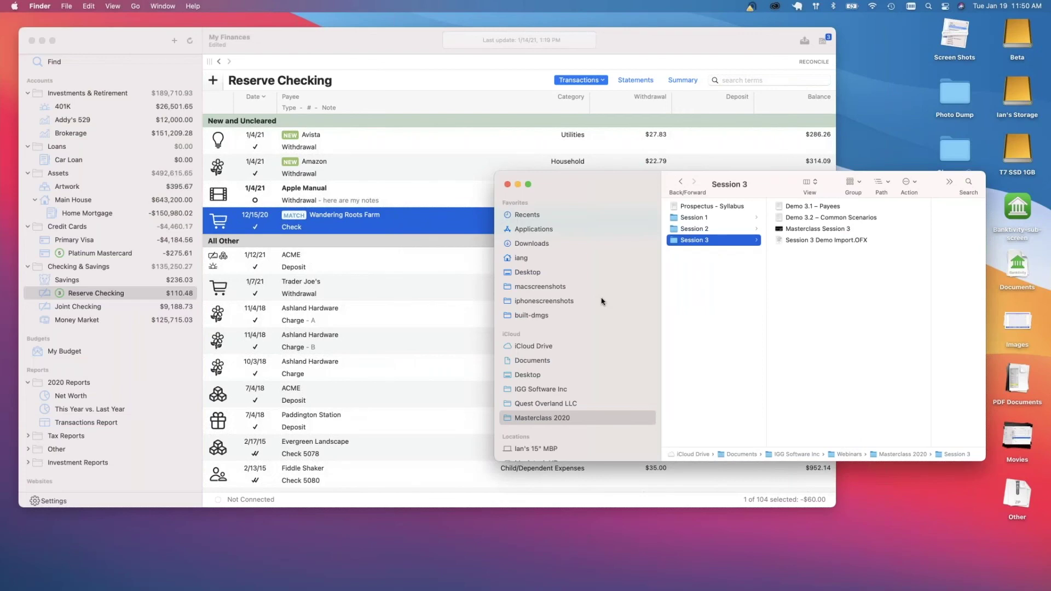
left_click_drag(711, 242, 869, 581)
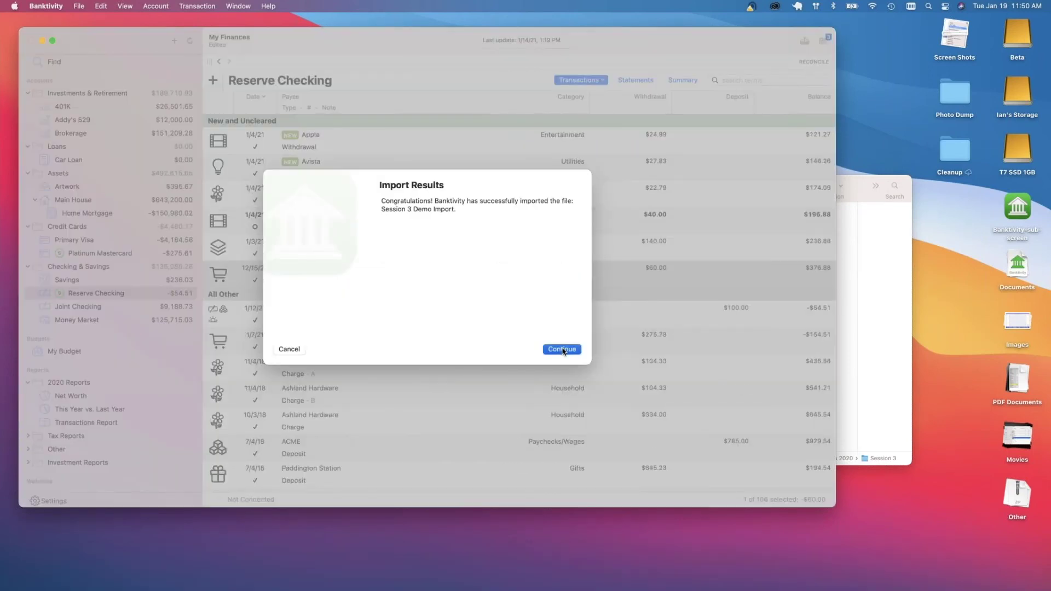
left_click(562, 350)
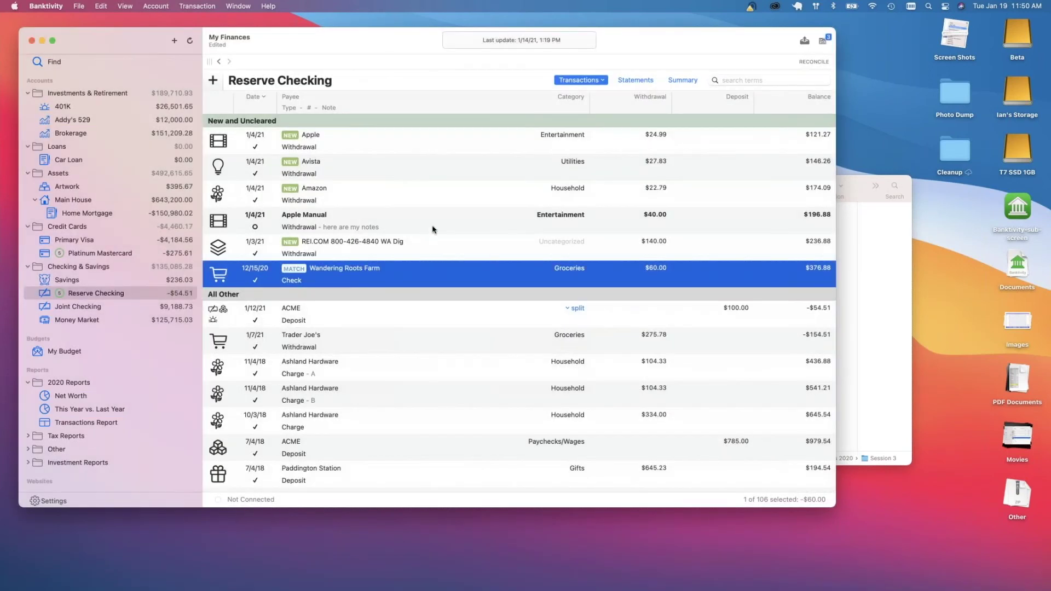
Set the expense of the Apple Manual withdrawal in Reserve Checking to $24.99 and save it
left_click(430, 232)
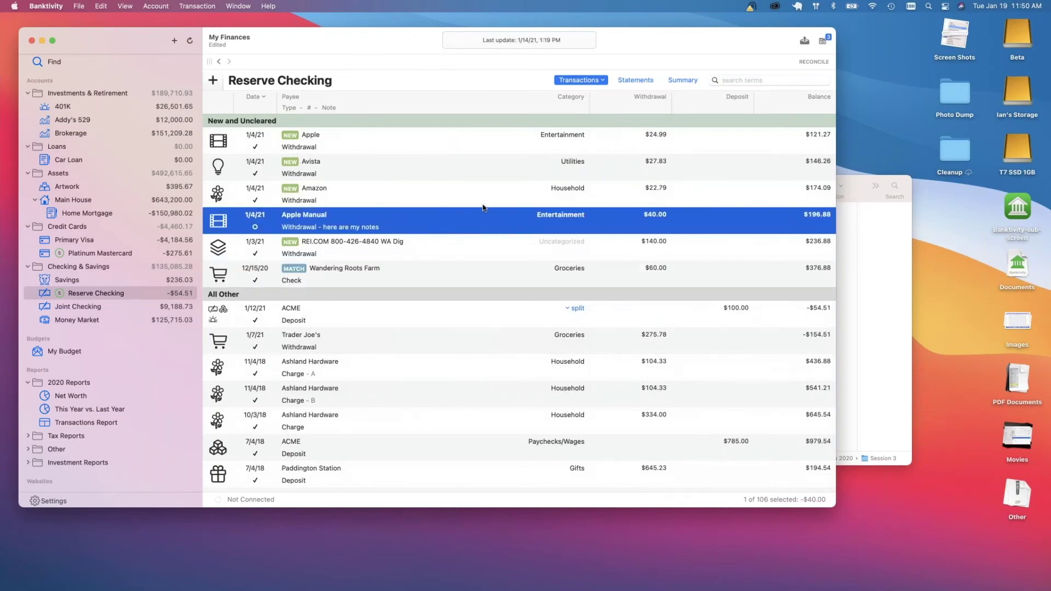
double_click(655, 218)
left_click(742, 247)
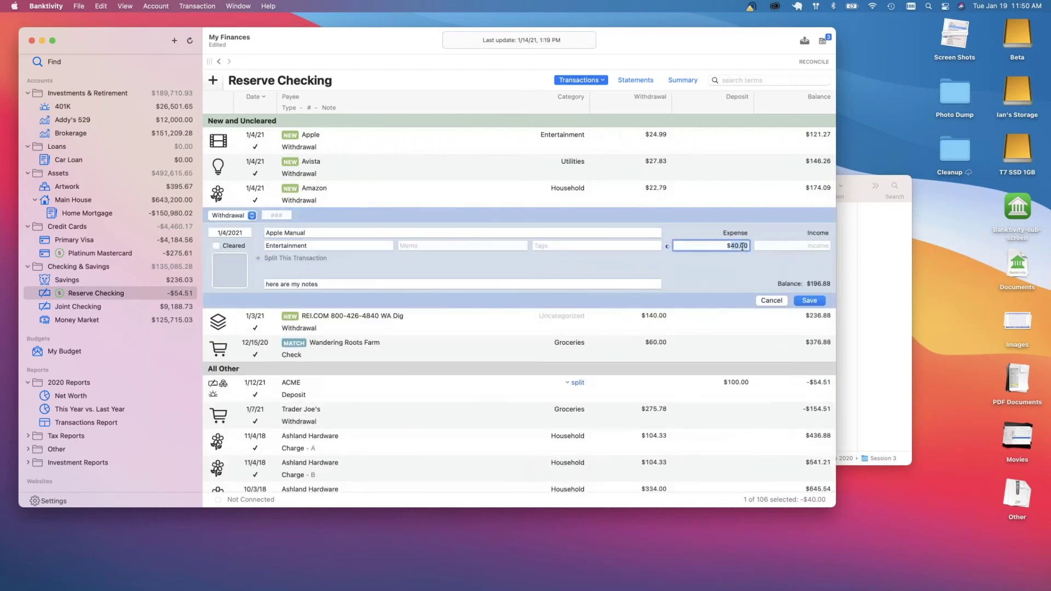
type("24.99")
key("Return")
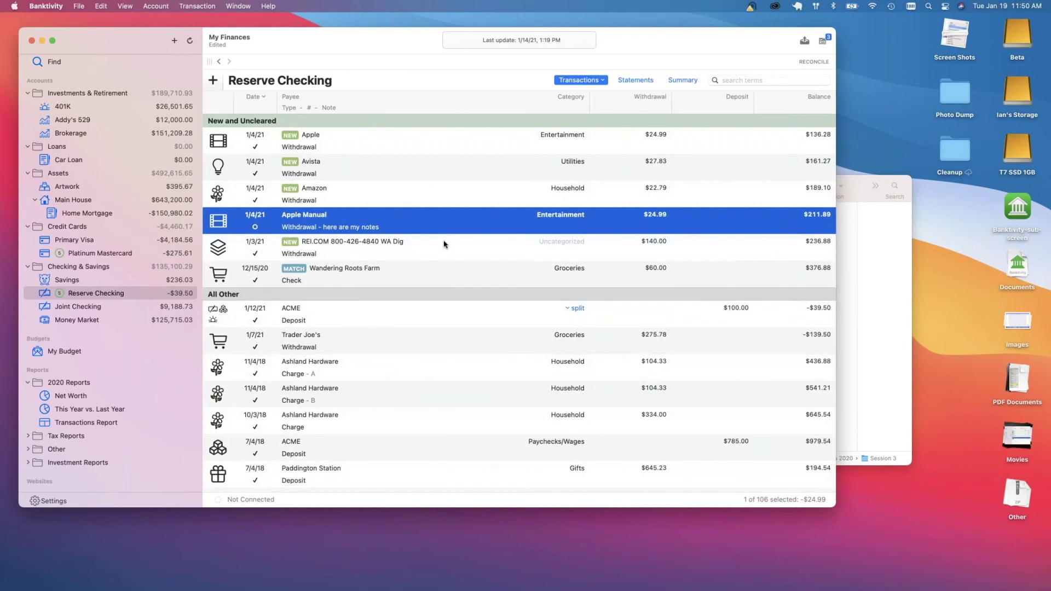
Permanently delete the newly reimported 1/4/21 Apple withdrawal from Reserve Checking, keeping the Apple Manual entry
left_click(372, 146)
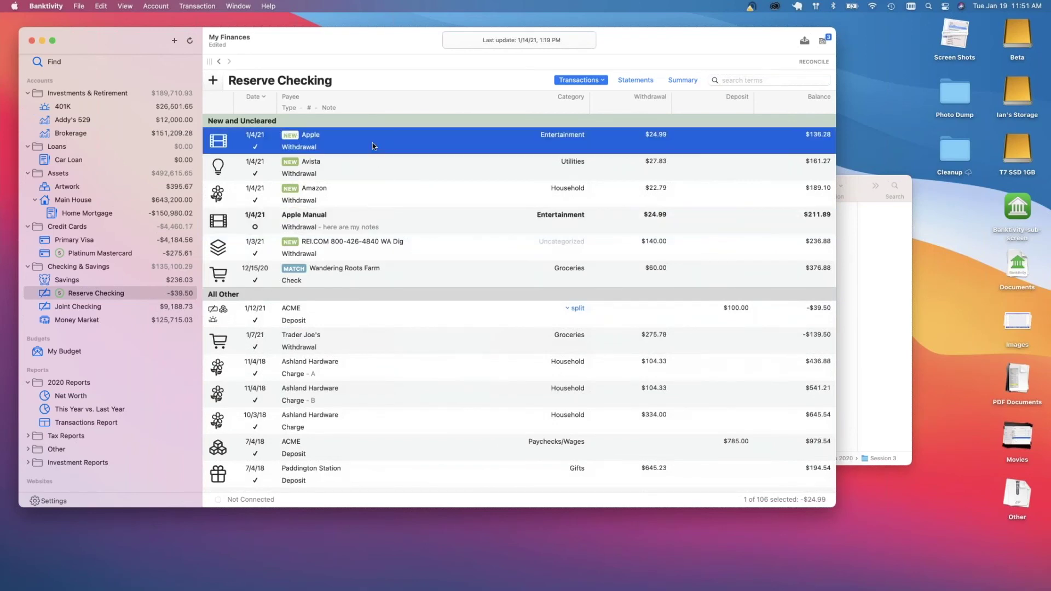
key("super+BackSpace")
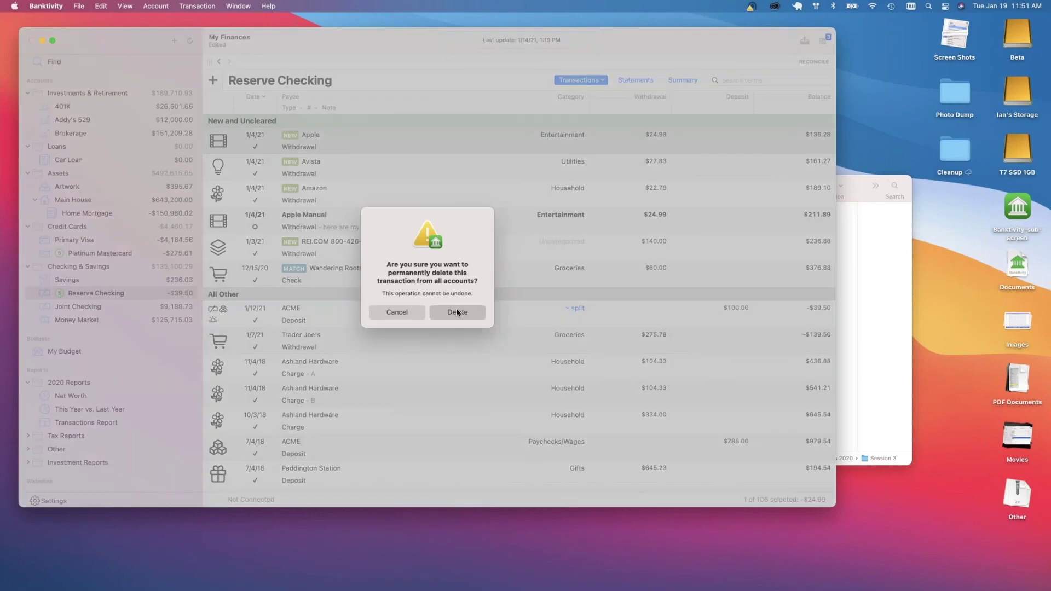
left_click(457, 311)
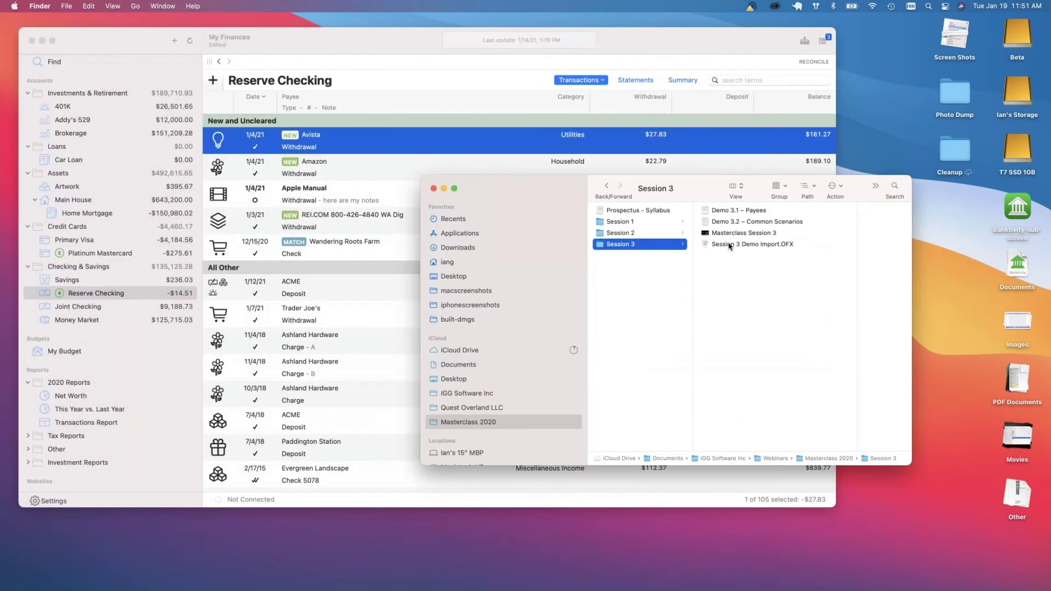
Import Session 3 Demo Import.OFX from Finder again, choosing Reserve Checking as the destination account
left_click_drag(729, 246, 709, 590)
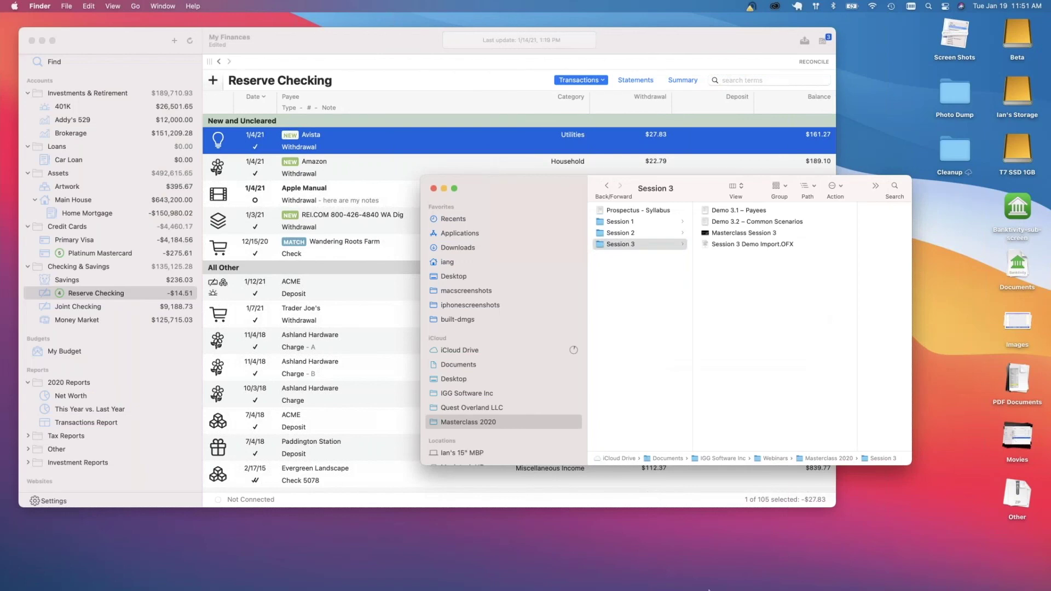
left_click_drag(709, 589, 878, 586)
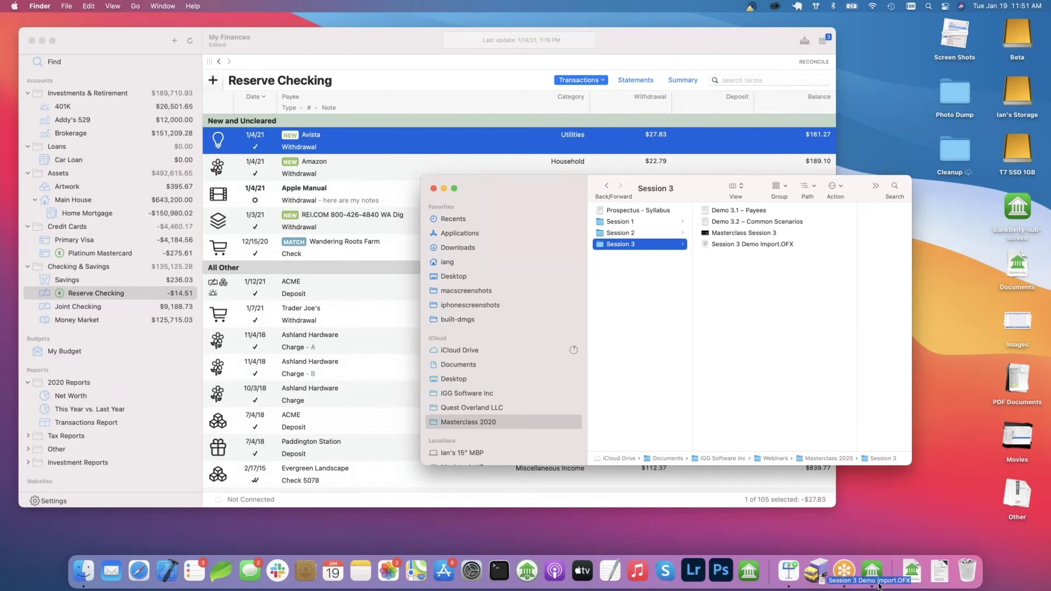
left_click_drag(879, 586, 875, 583)
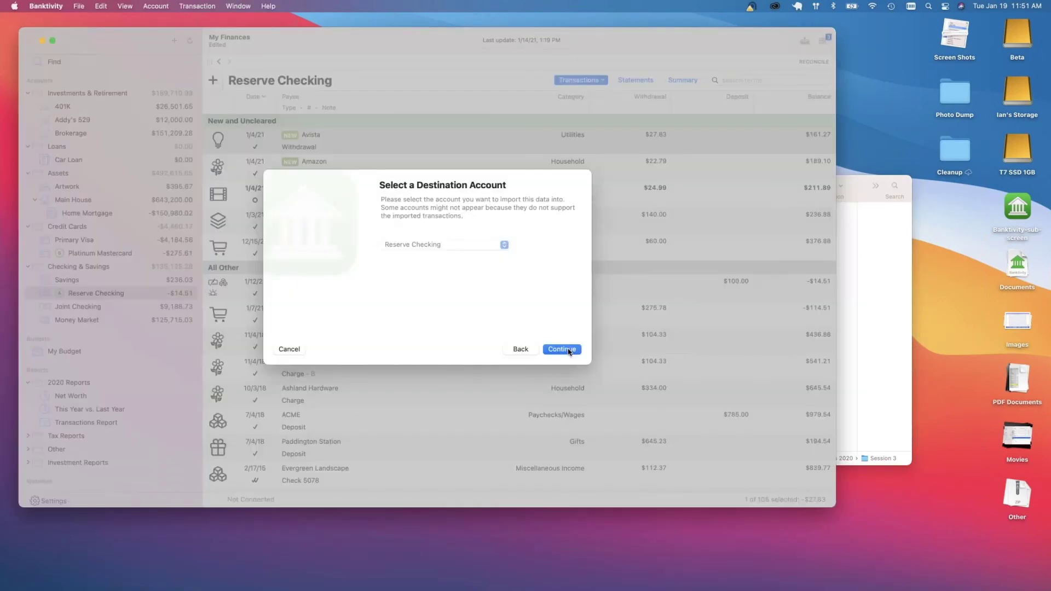
left_click(567, 350)
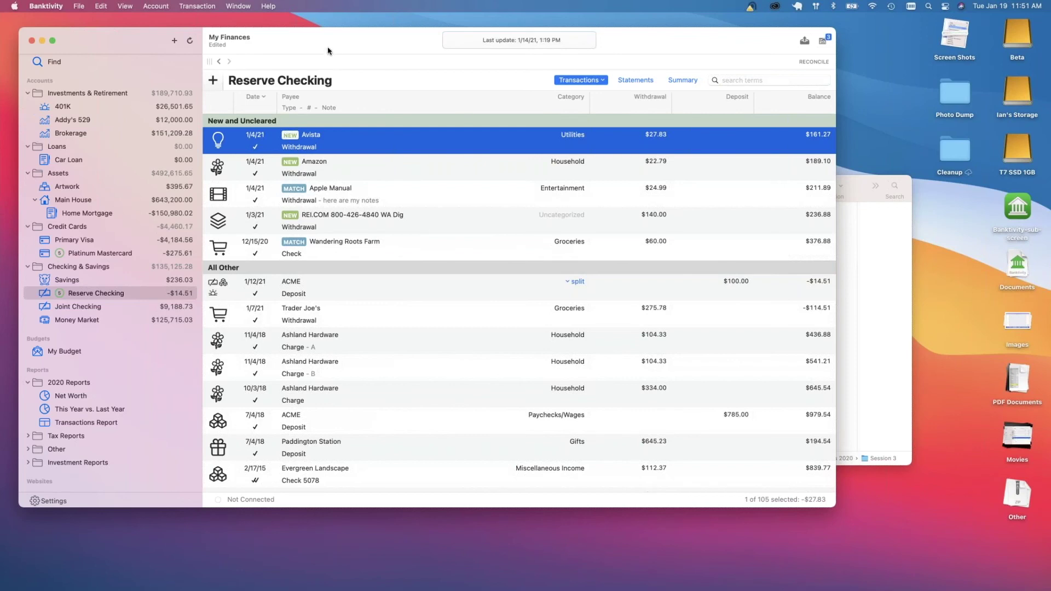
Examine the complete payee list under Payees, Schedules & Rules, from Credit Card Payment through El Tapatio
left_click(126, 8)
mouse_move(148, 90)
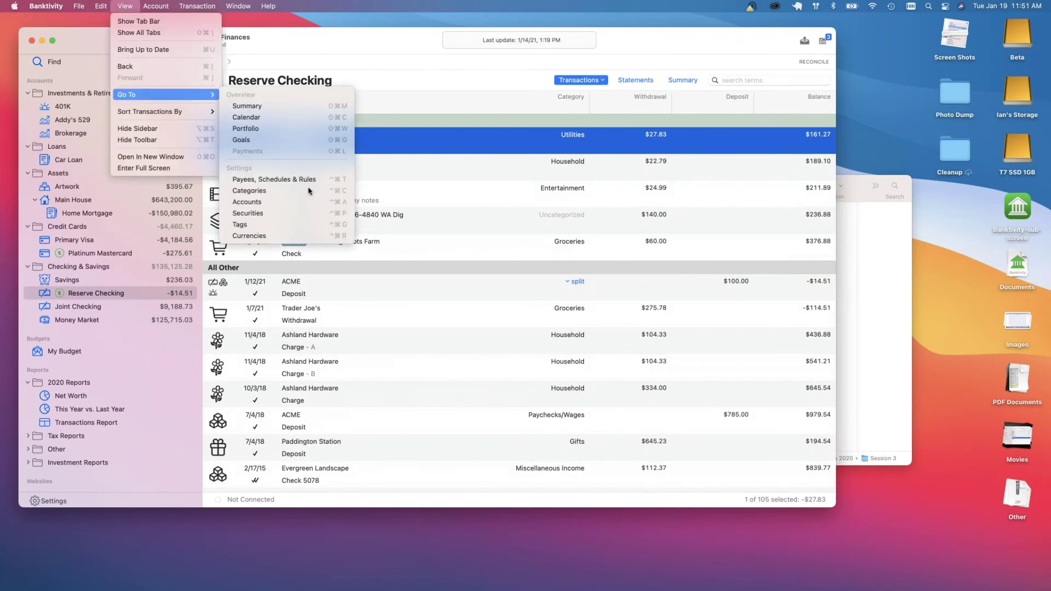
left_click(300, 179)
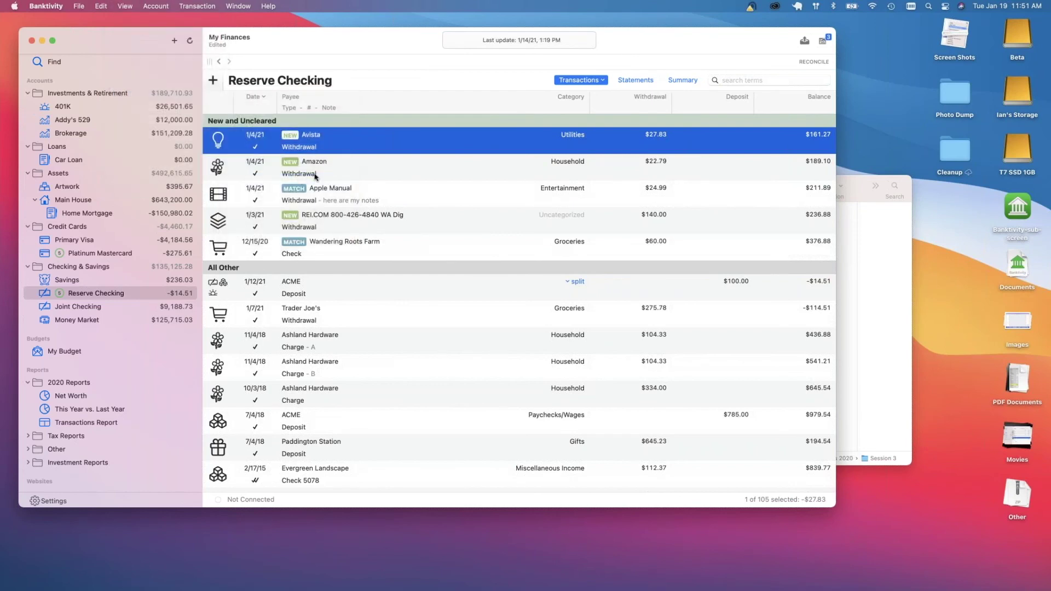
scroll(416, 255, "down", 5)
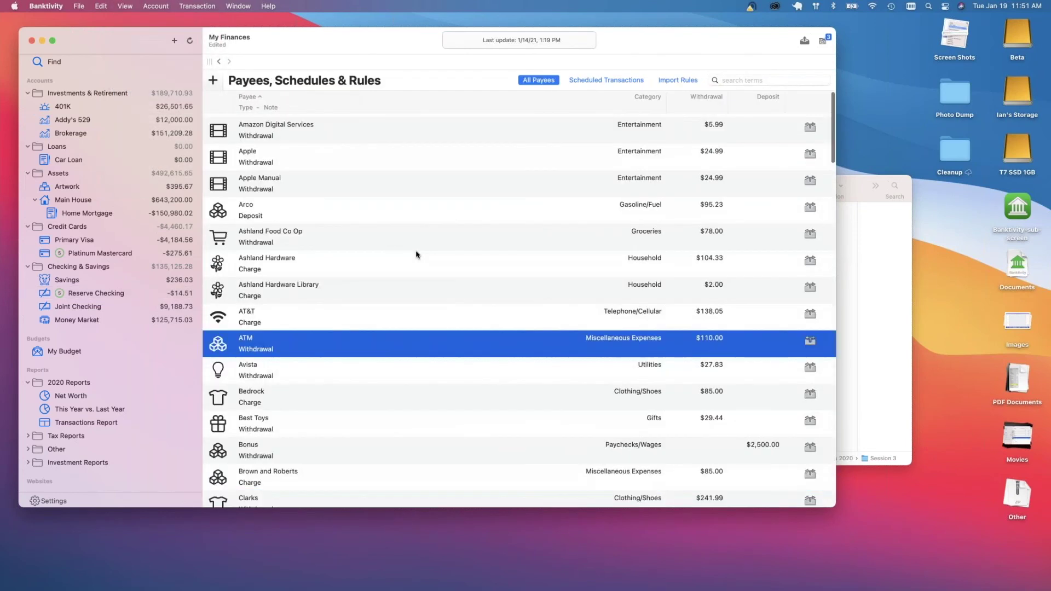
scroll(416, 254, "down", 6)
left_click(394, 256)
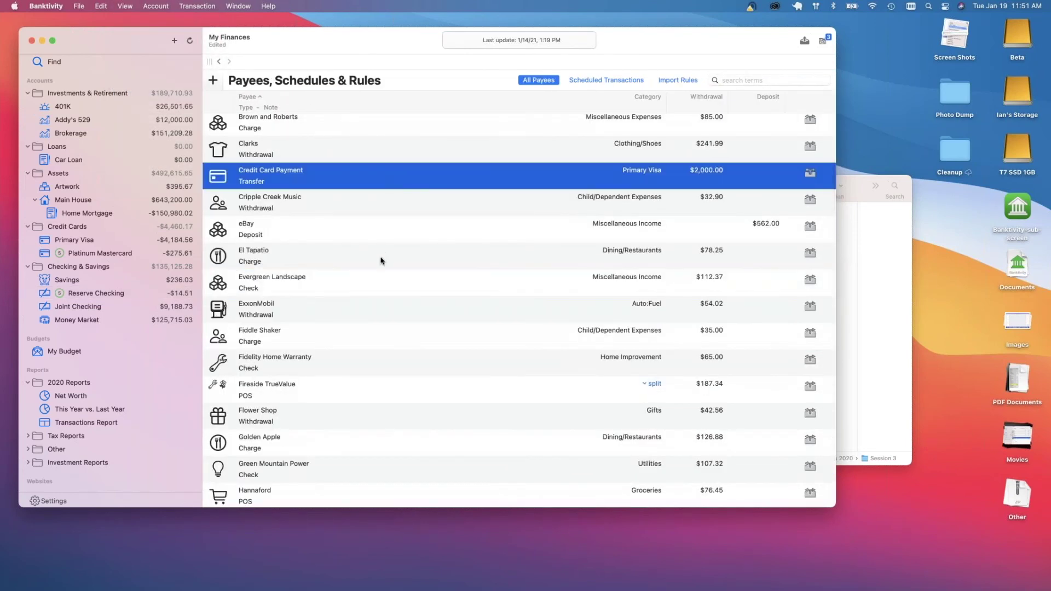
left_click(380, 257)
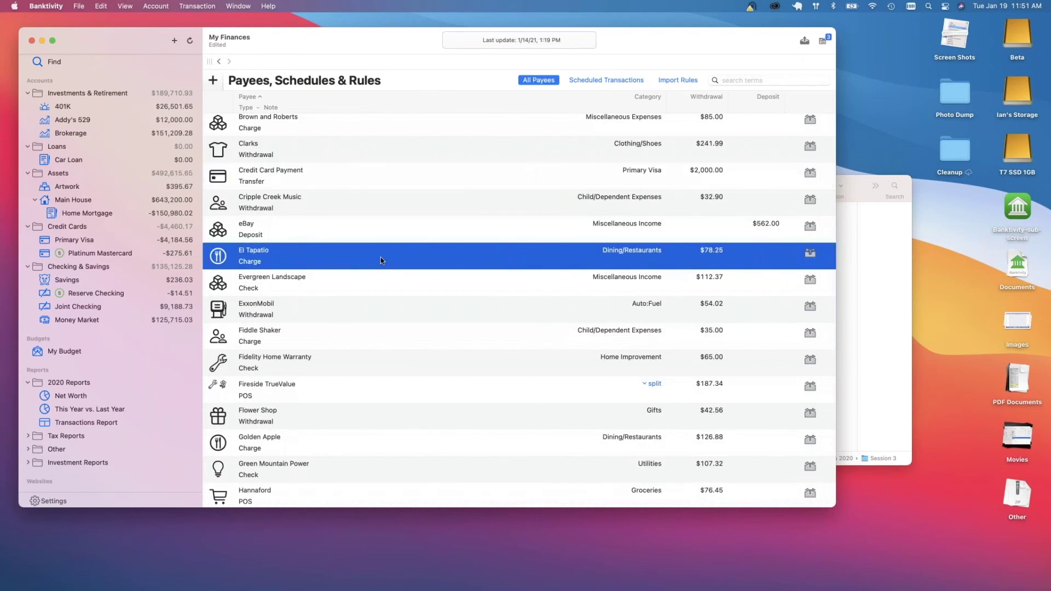
left_click(371, 202, "shift")
left_click(371, 202)
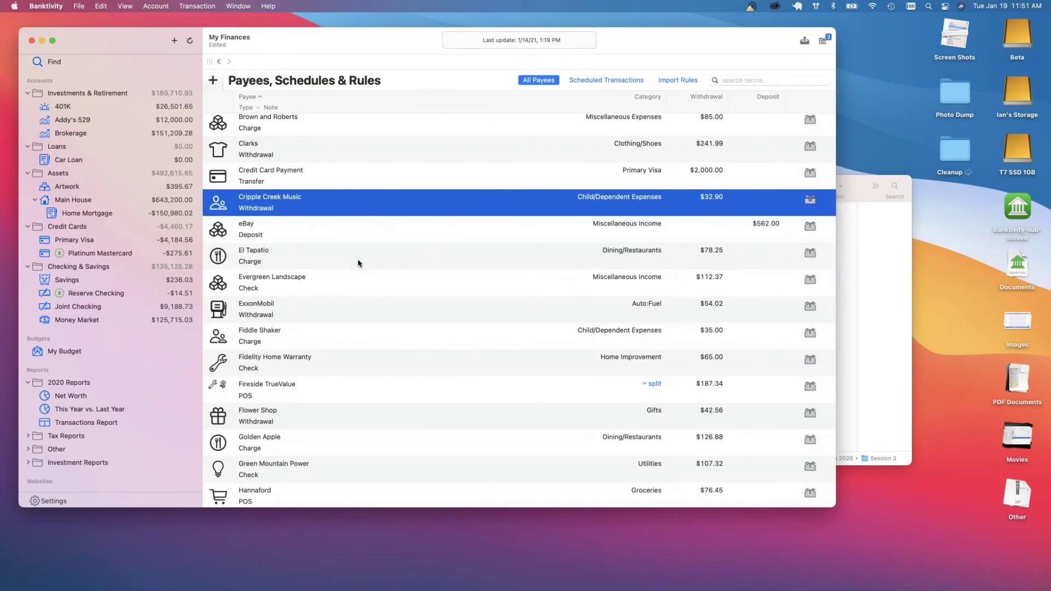
Select the payees Cripple Creek Music through El Tapatio, open the Cripple Creek Music template for viewing, and close it without saving
left_click(358, 263, "shift")
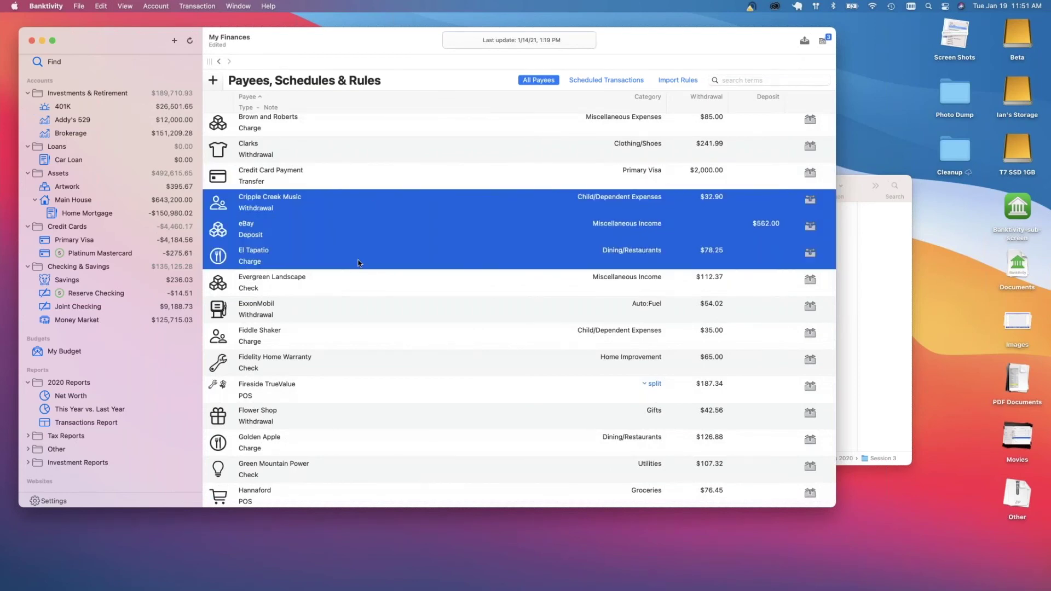
left_click(321, 205)
double_click(321, 205)
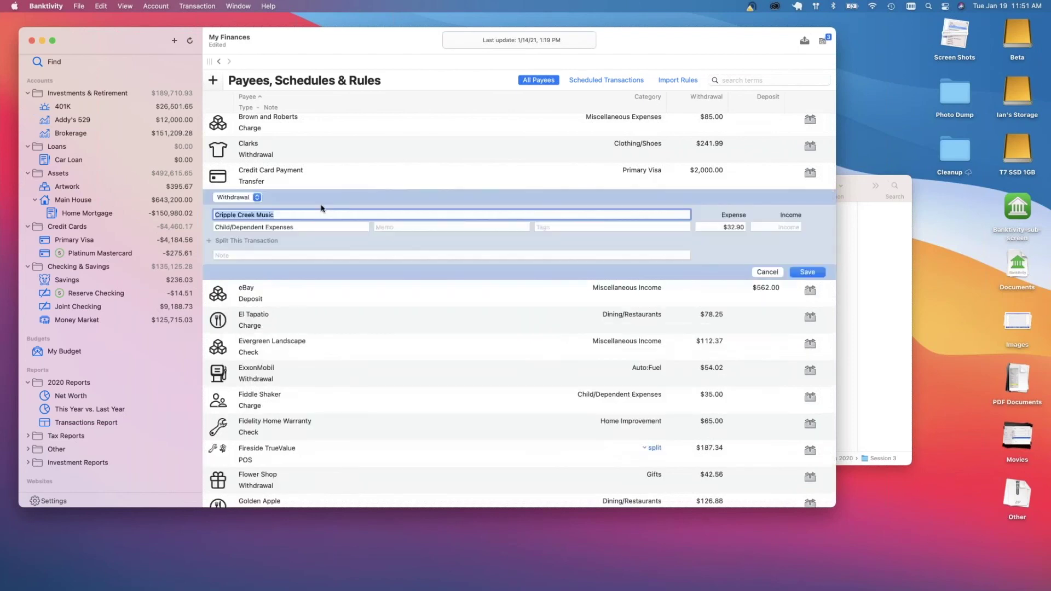
left_click(766, 272)
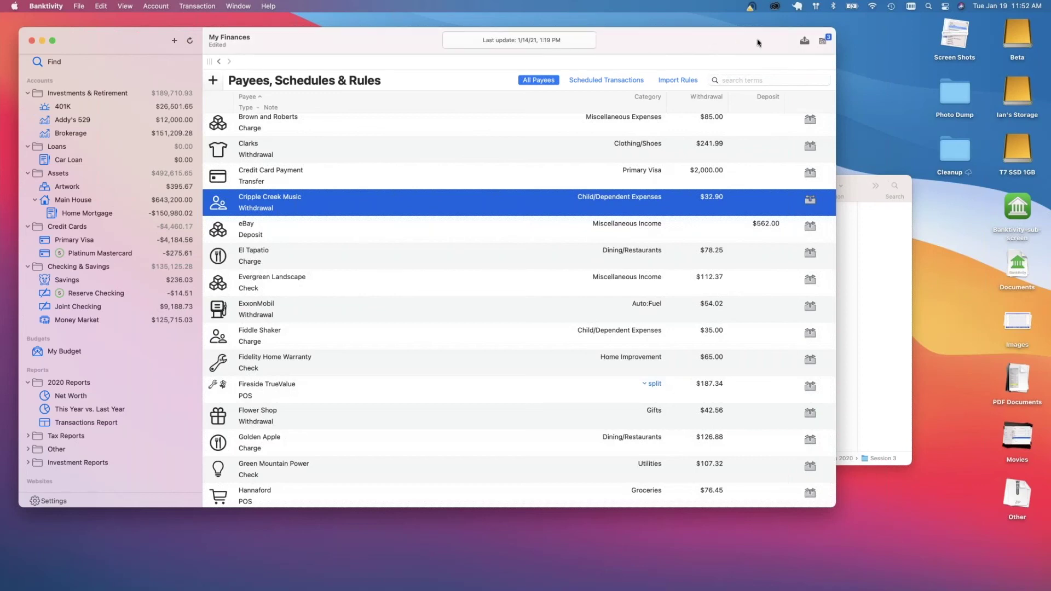
Review the upcoming and later entries awaiting confirmation in the scheduled transactions list, and close the list
left_click(823, 41)
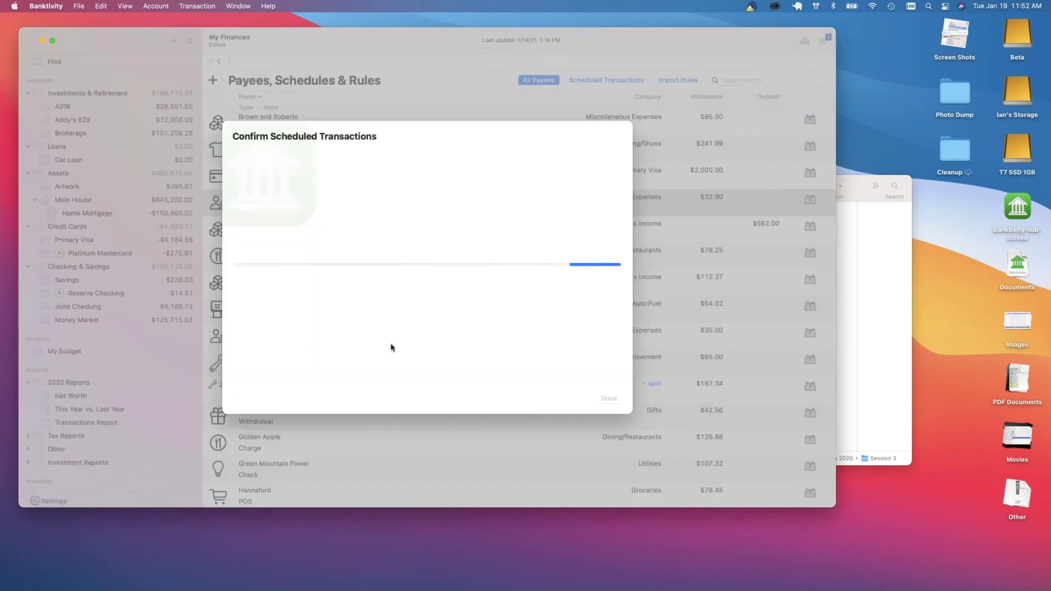
scroll(392, 347, "down", 10)
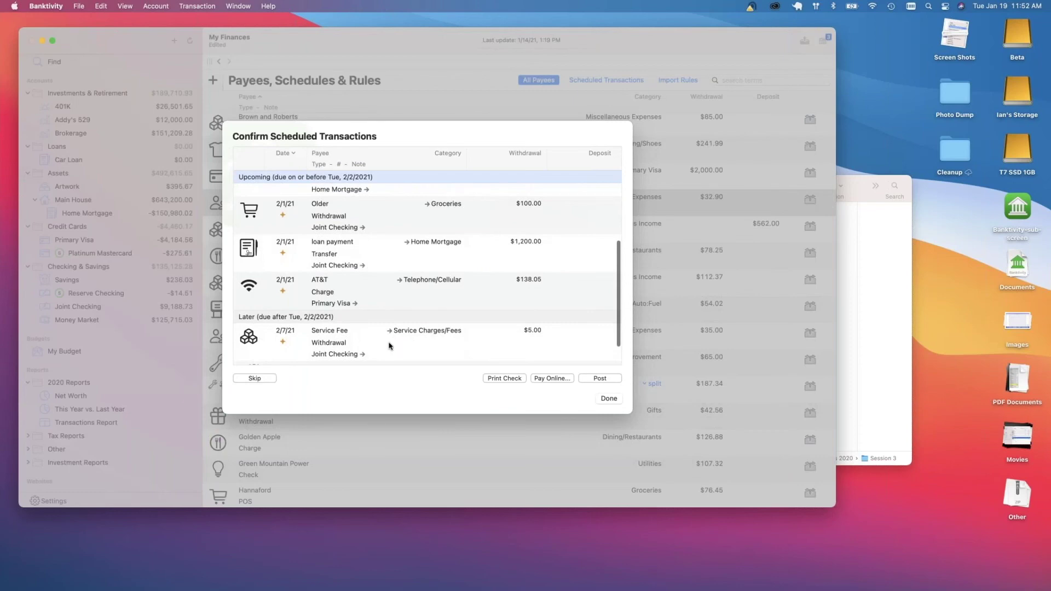
left_click(608, 399)
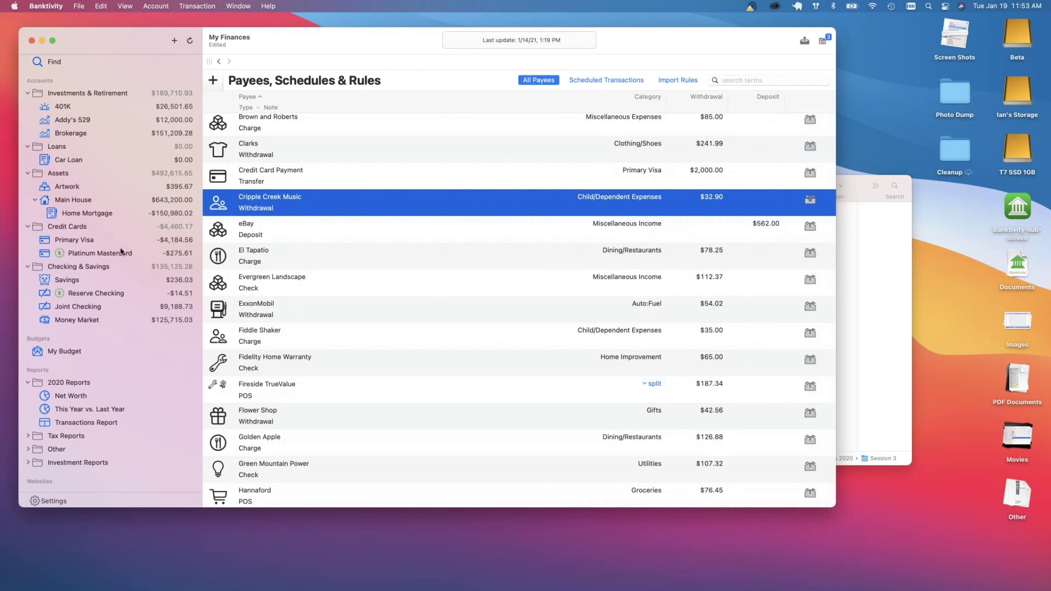
Examine the Portfolio's editable price fields for VTSMX, C, FB and JNJ, and view the Artwork account
scroll(121, 251, "up", 5)
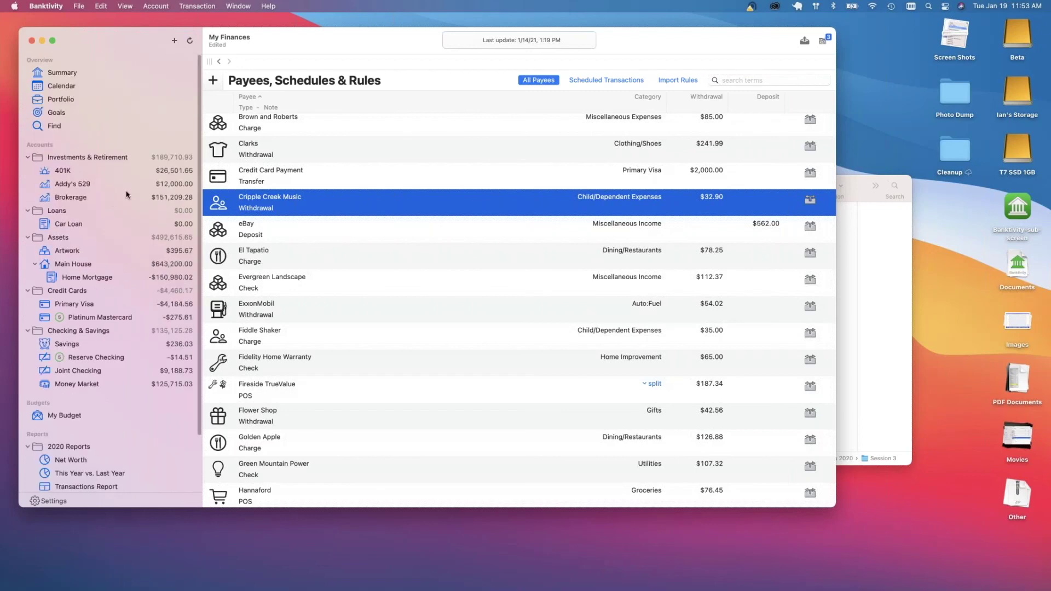
left_click(64, 101)
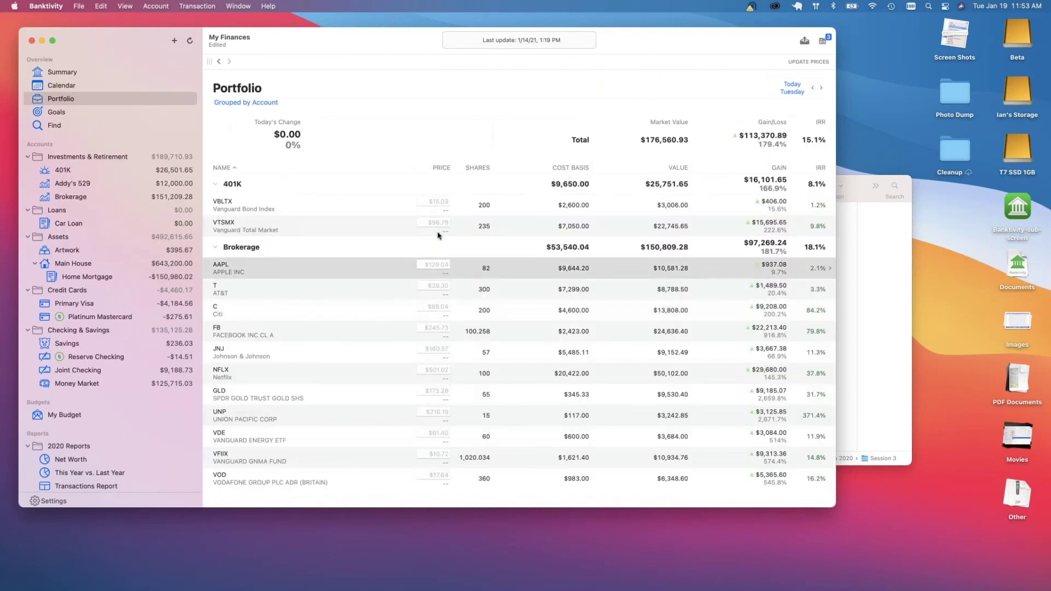
left_click(437, 222)
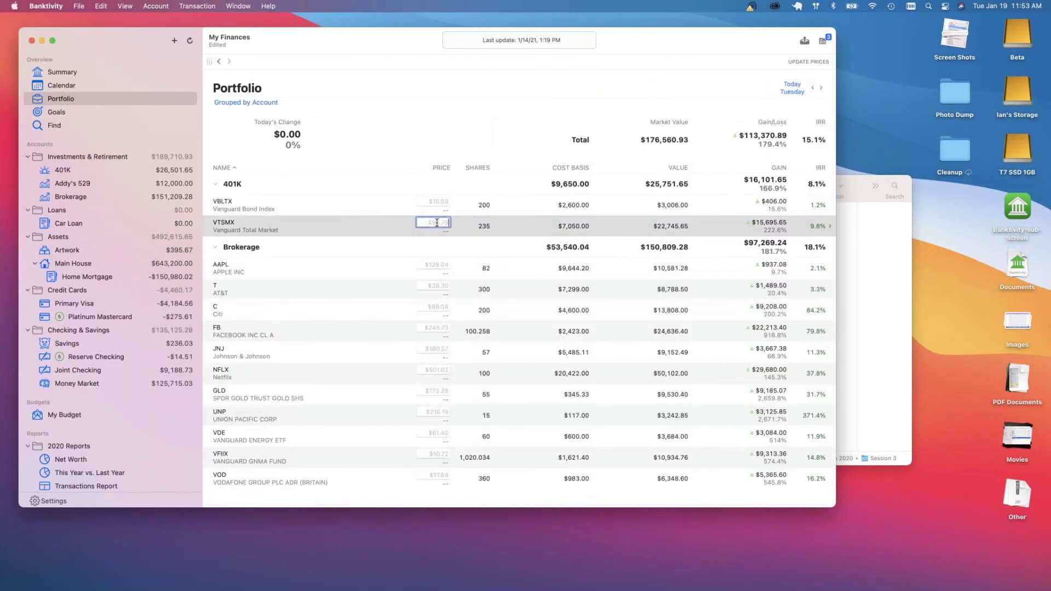
left_click(433, 307)
left_click(434, 328)
left_click(435, 349)
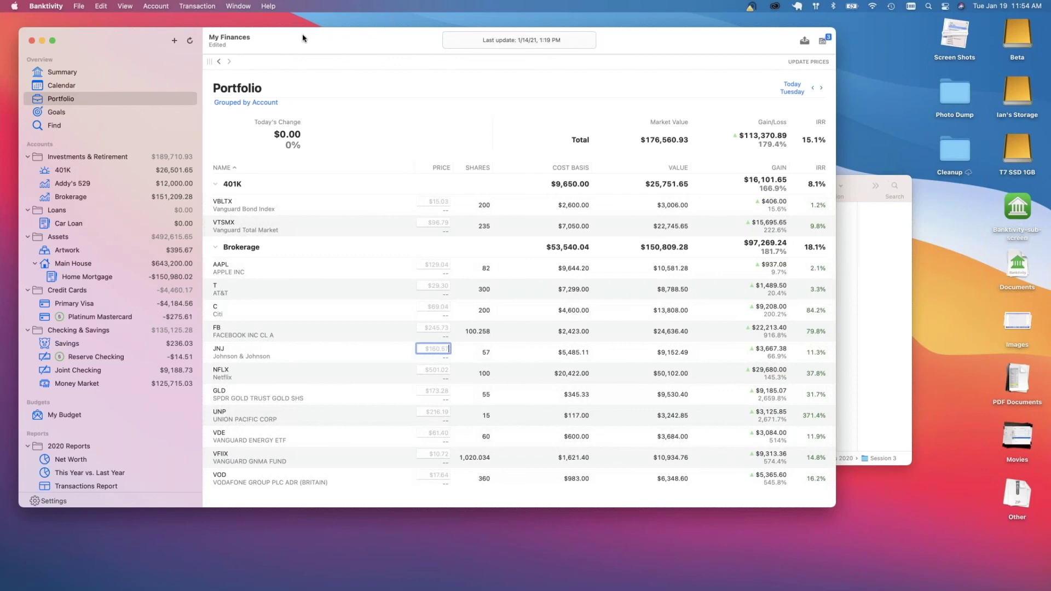
left_click_drag(297, 41, 303, 37)
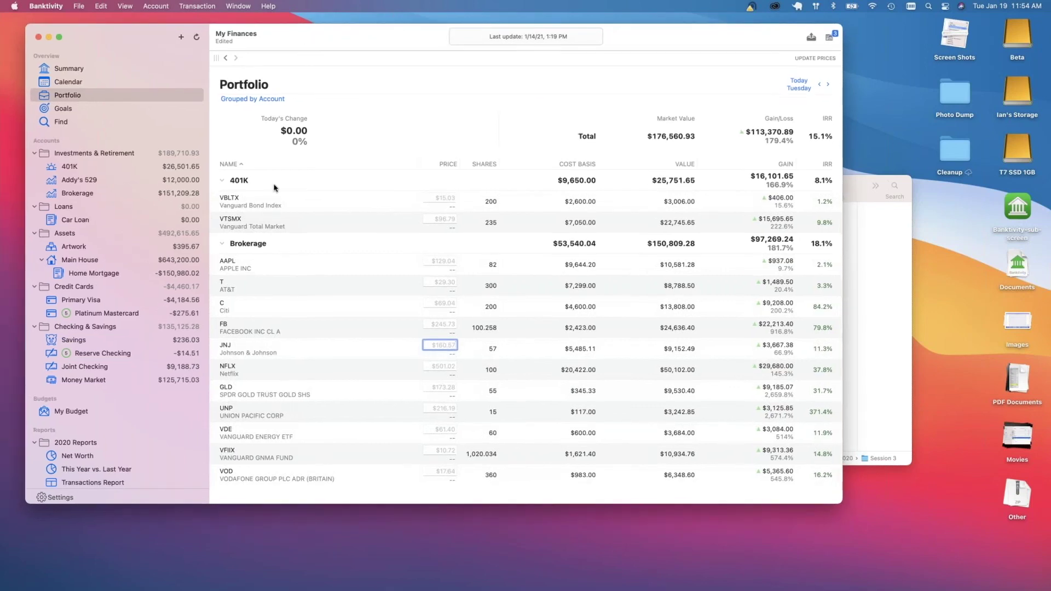
left_click(73, 247)
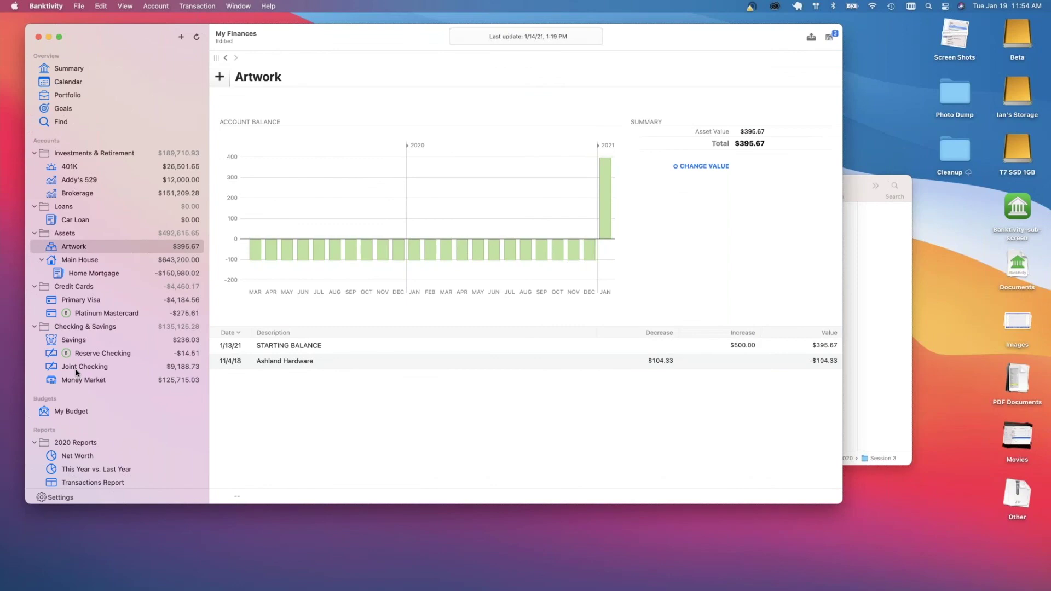
left_click(76, 372)
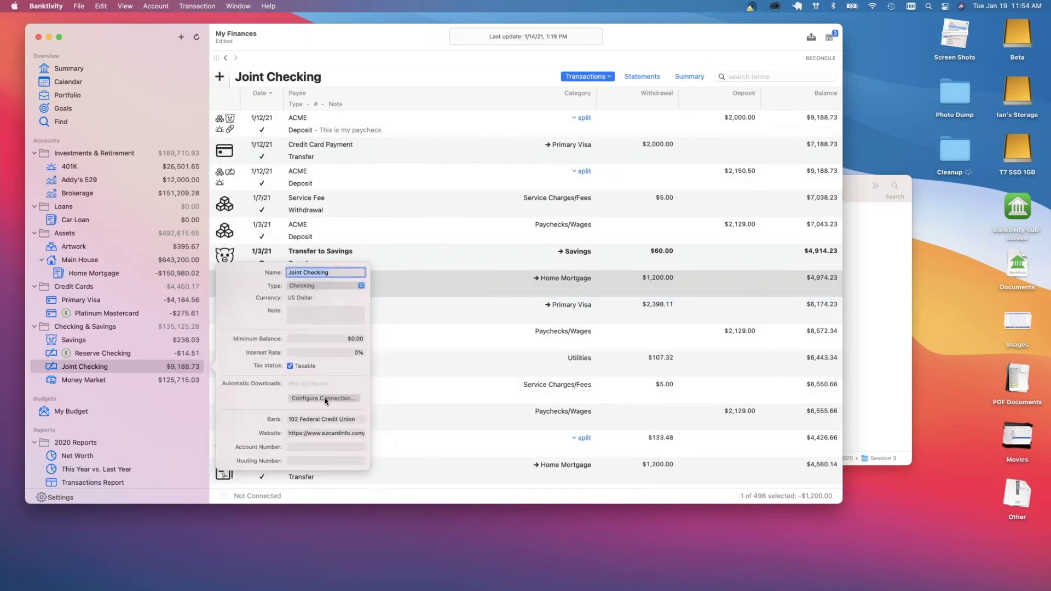
left_click(325, 399)
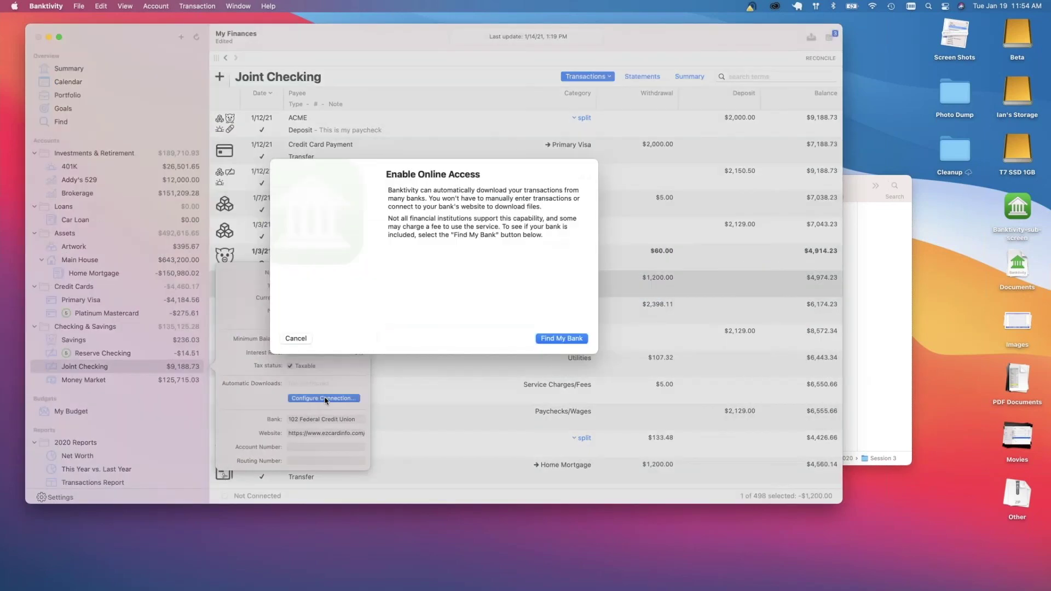
left_click(562, 338)
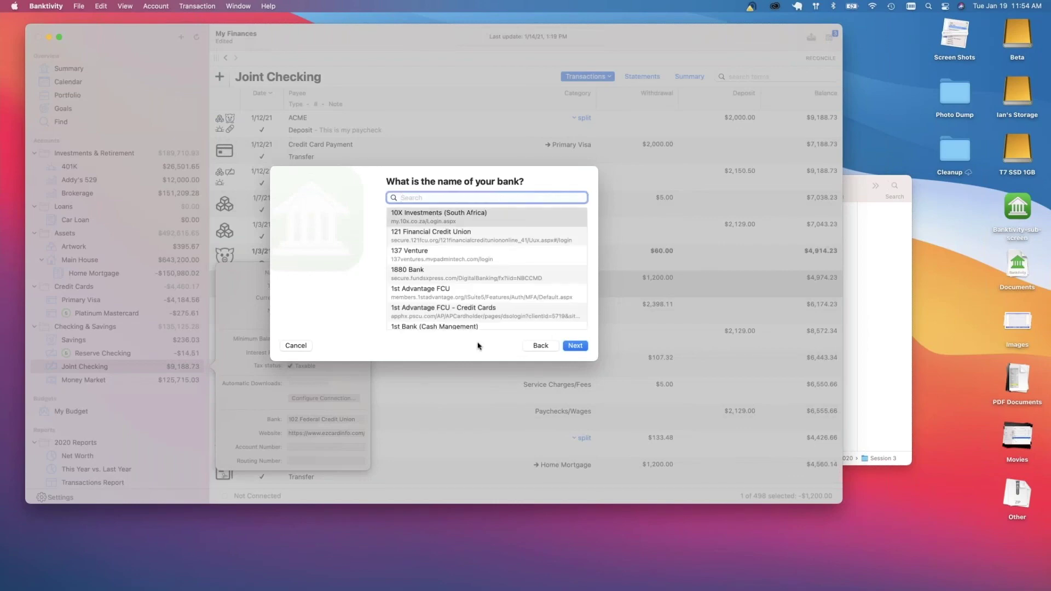
left_click(294, 347)
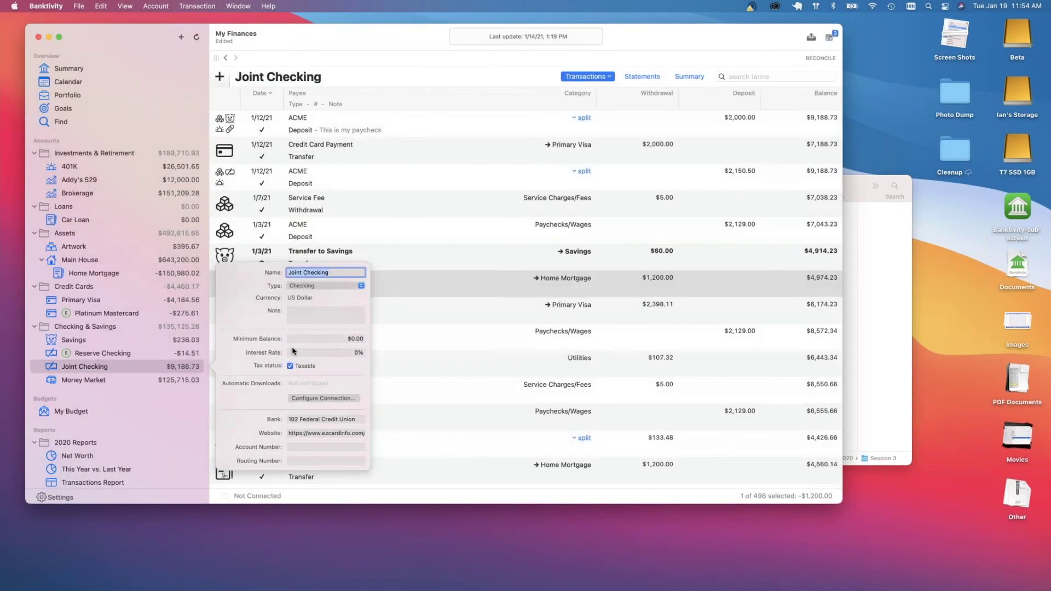
left_click(392, 296)
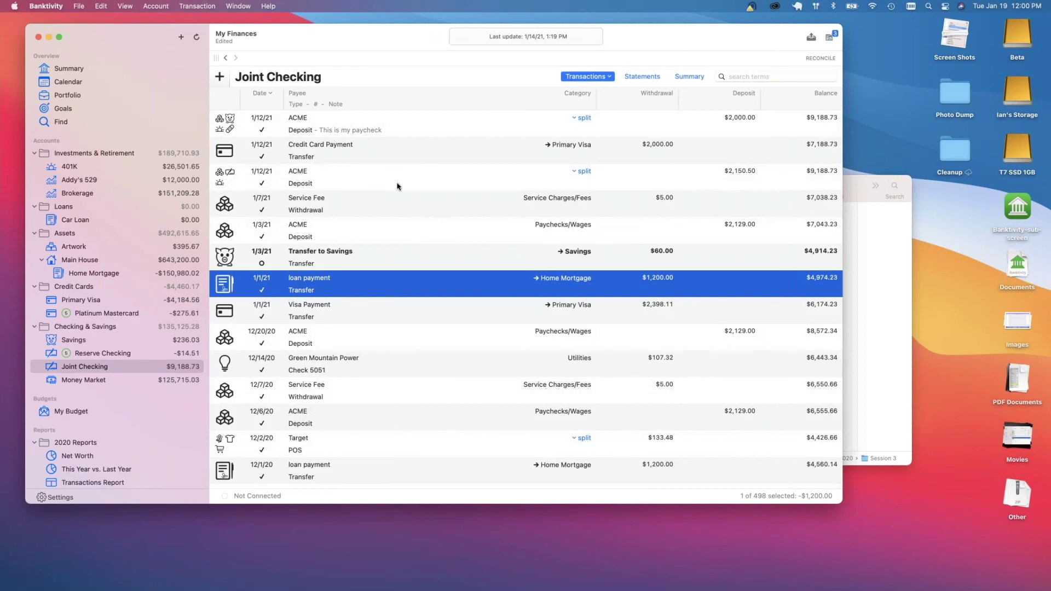
Select the continuous block of Joint Checking transactions from the 1/7/21 Service Fee through the 12/6/20 ACME deposit
left_click(371, 229)
left_click(368, 200)
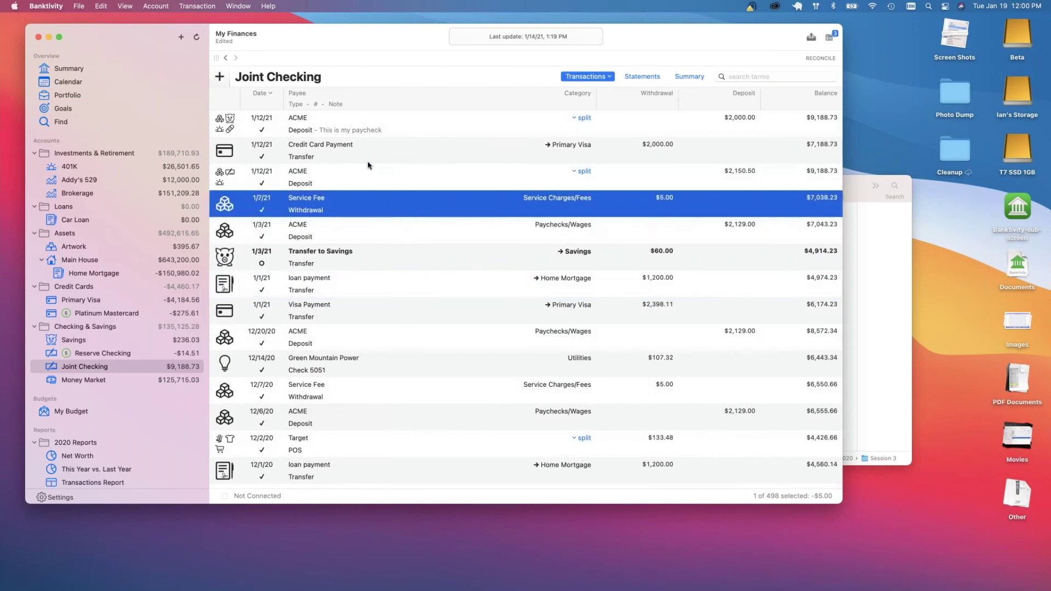
left_click(367, 174)
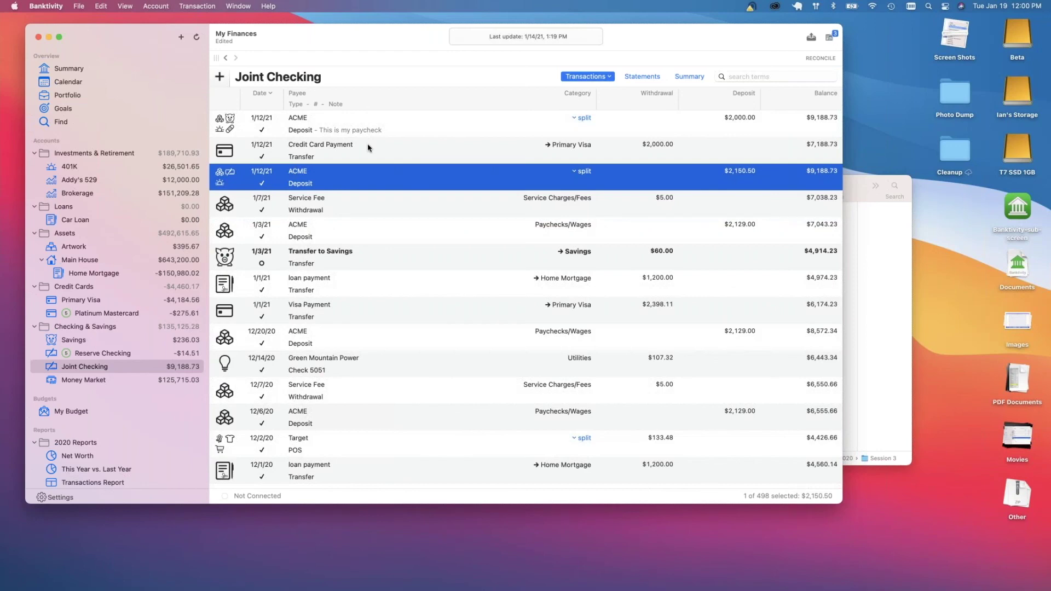
left_click(367, 204)
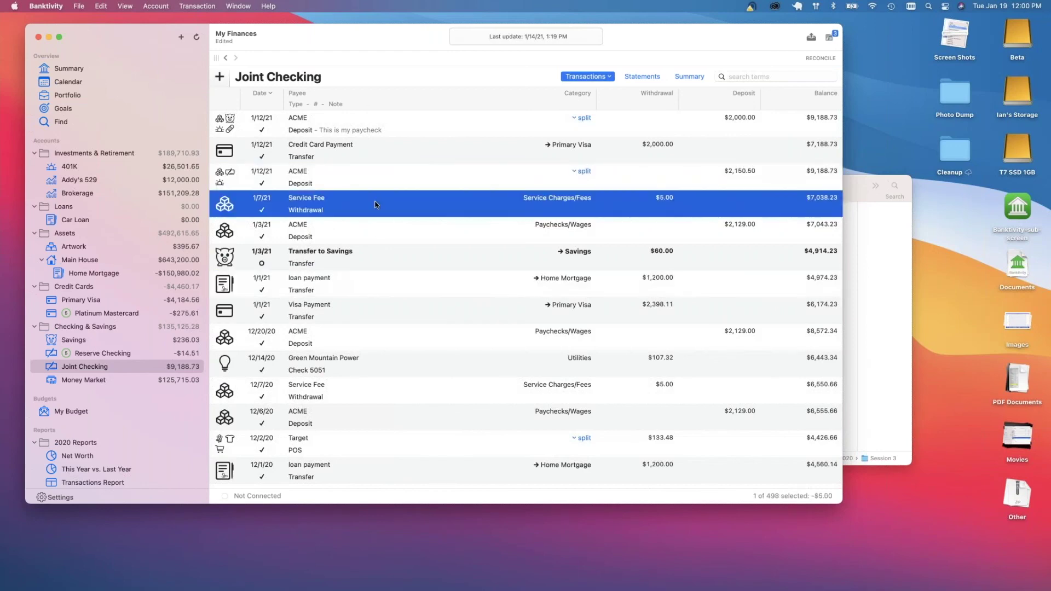
left_click(374, 420, "shift")
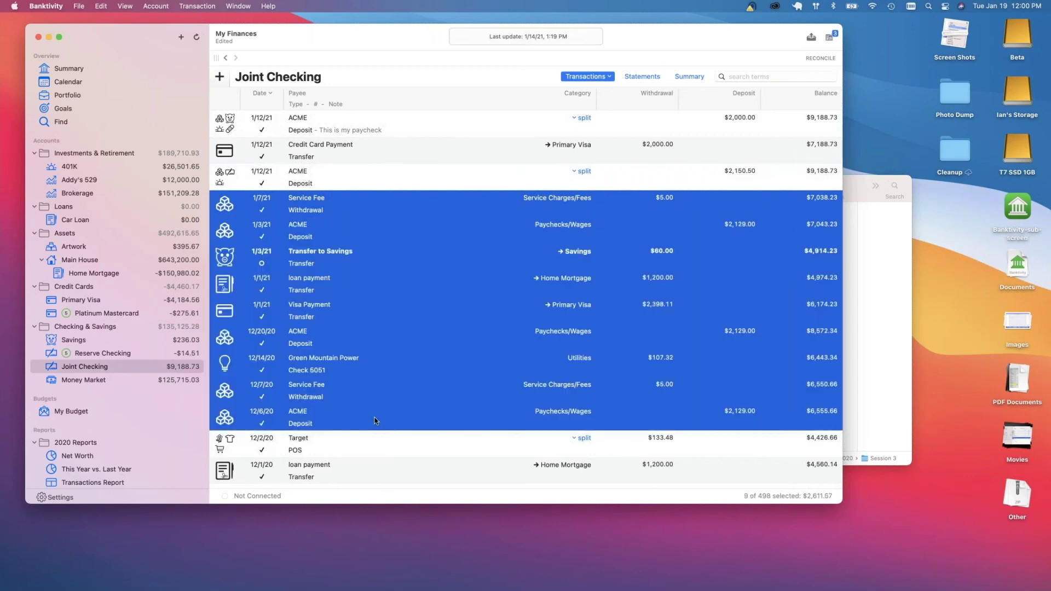
Select the non-adjacent Credit Card Payment, 1/7/21 Service Fee, 1/1/21 loan and Visa payments and 12/6/20 ACME deposit together, and release the selection
left_click(406, 145)
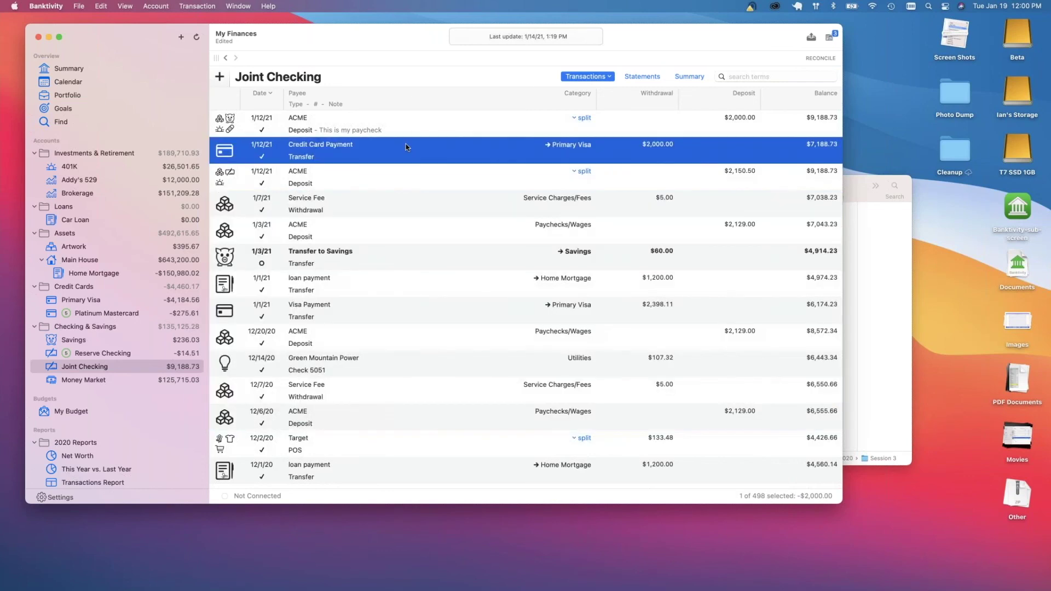
left_click(407, 200, "super")
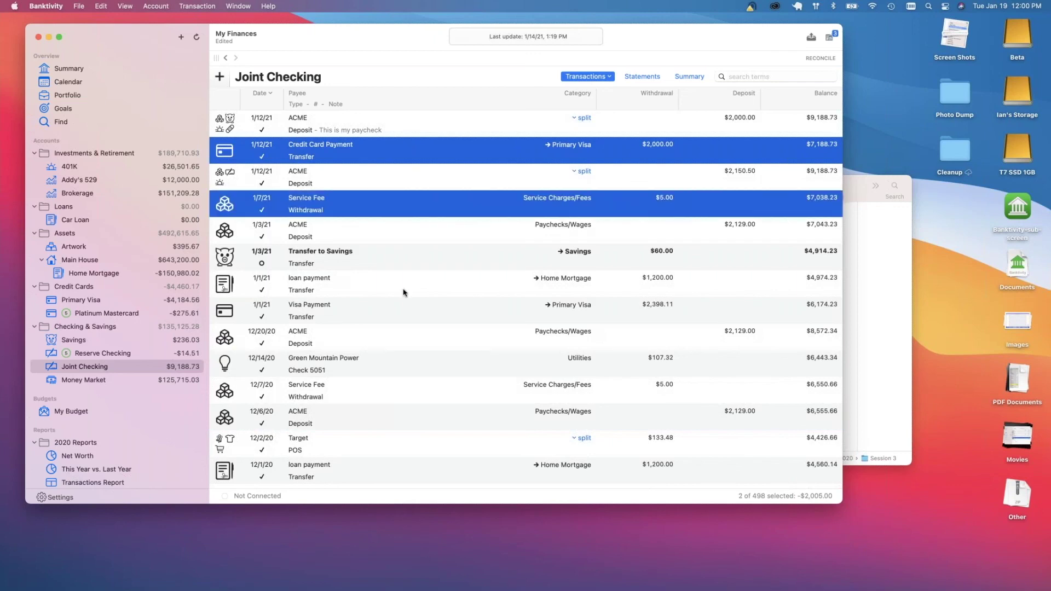
left_click(403, 293, "super")
left_click(408, 320, "super")
left_click(425, 418, "super")
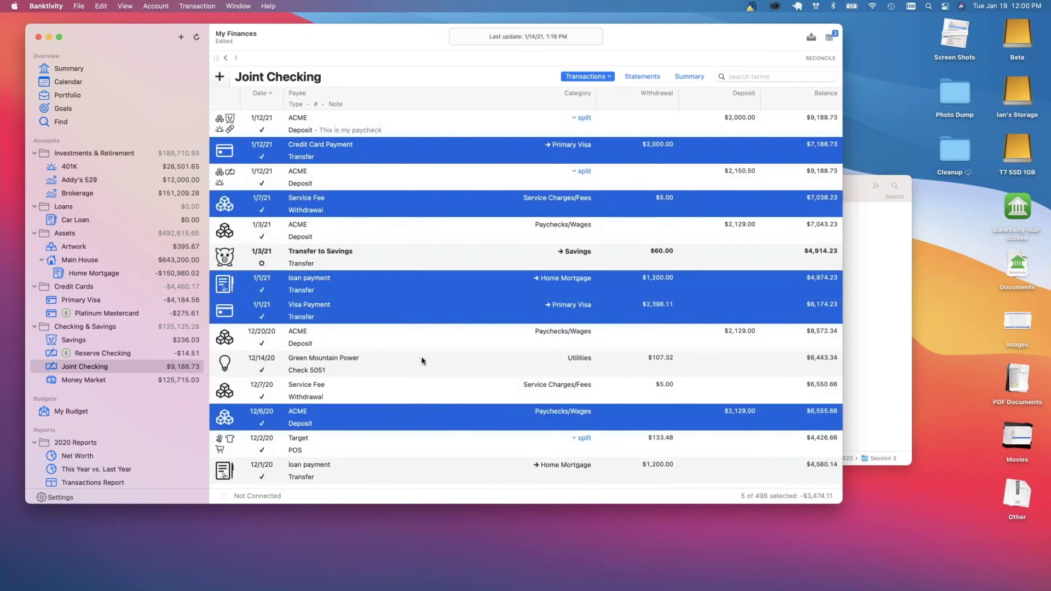
left_click(782, 374)
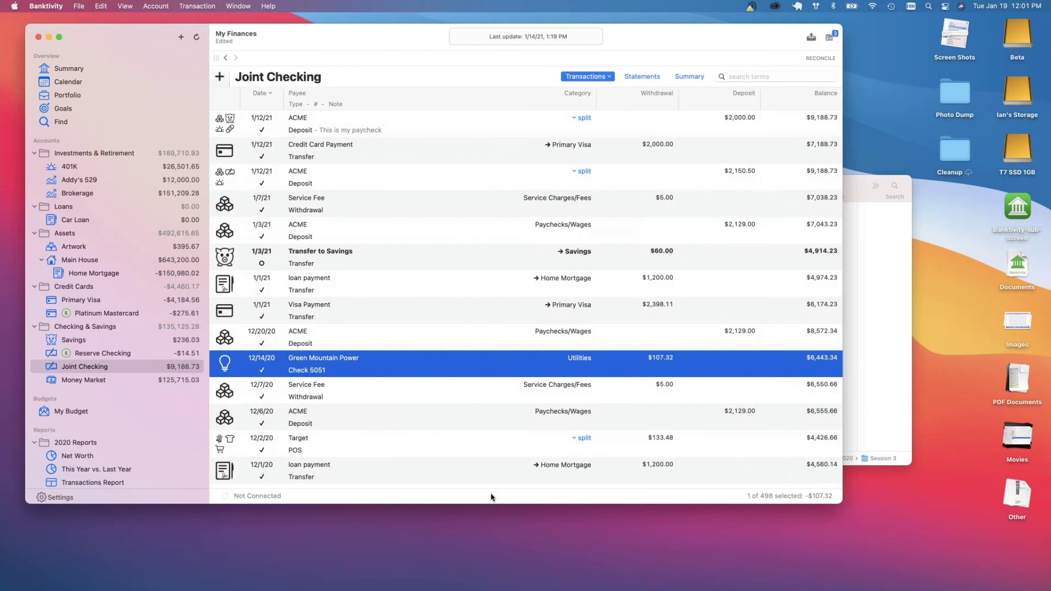
left_click(344, 402)
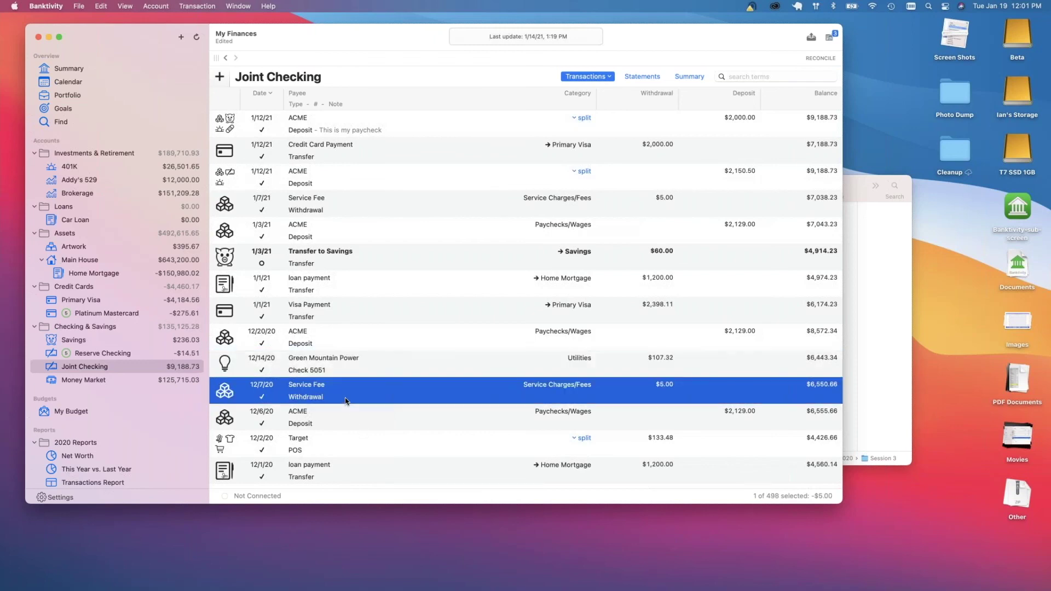
Change the payee of the 1/3/21 REI.COM withdrawal in Reserve Checking to Grange Co Op, create an import rule, and save
left_click(91, 353)
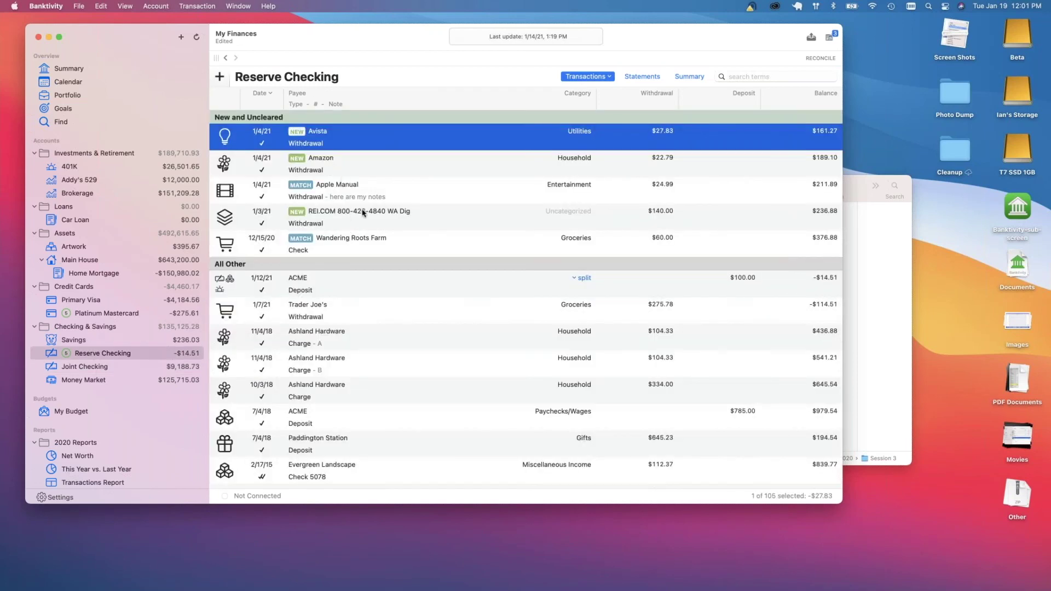
double_click(359, 217)
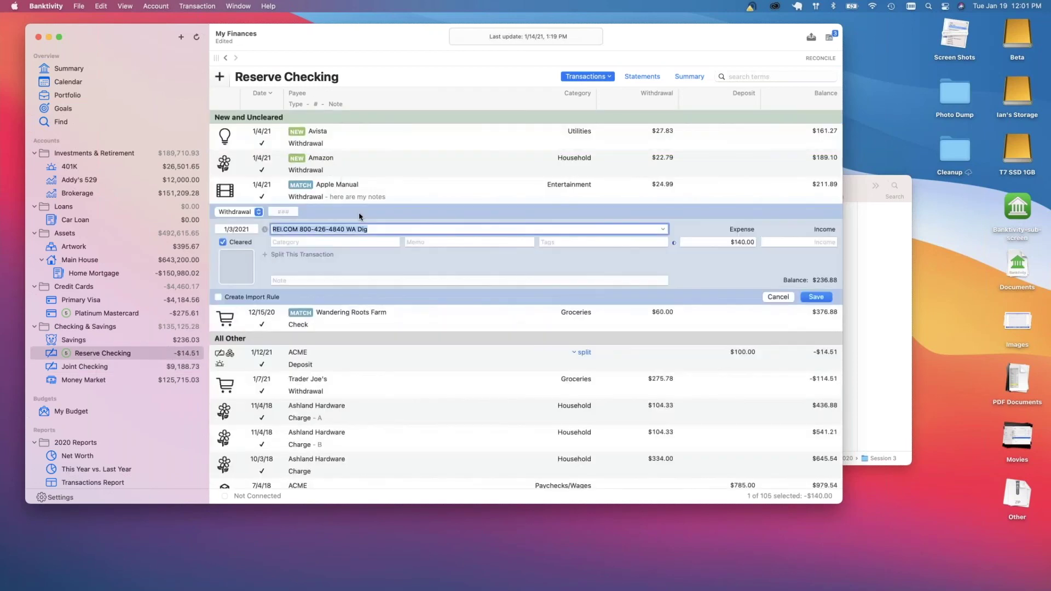
left_click(221, 297)
type("Grange Co Op")
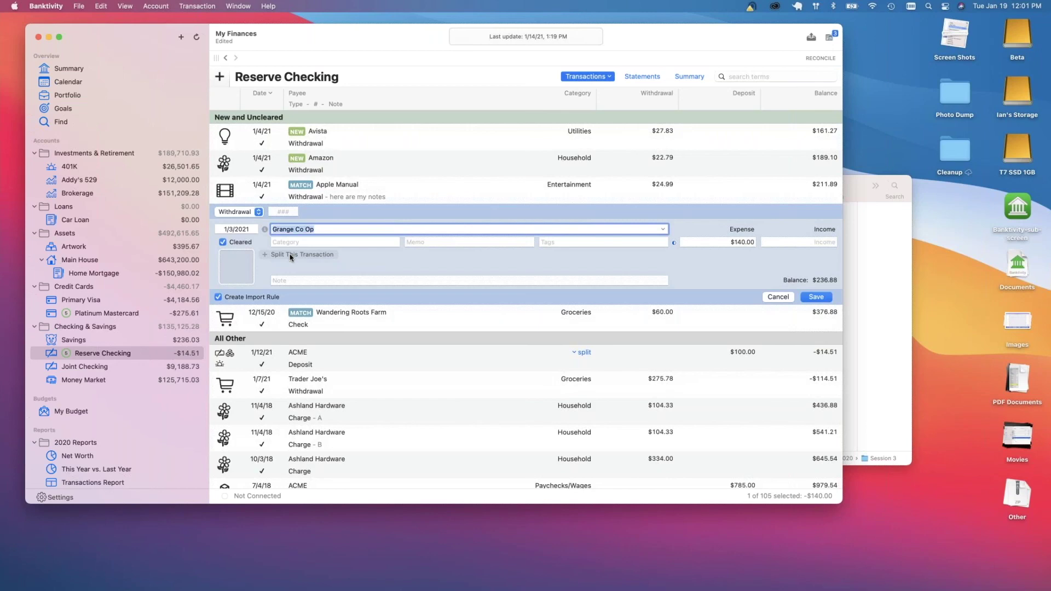
key("Return")
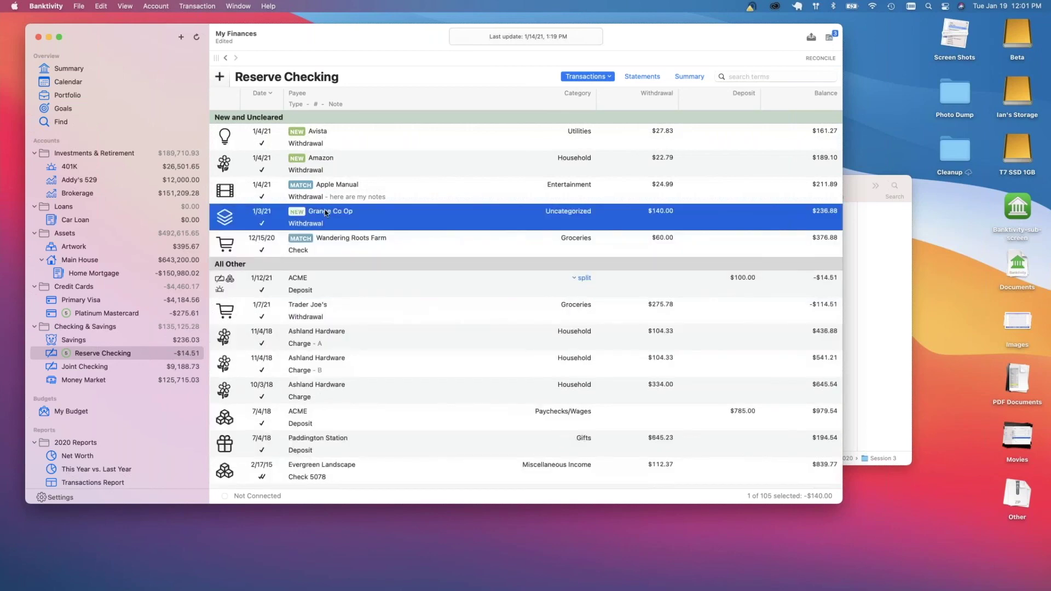
Remove the space in the 1/3/21 withdrawal's payee so it reads Grange CoOp, and save the transaction
double_click(351, 220)
left_click(306, 230)
key("BackSpace")
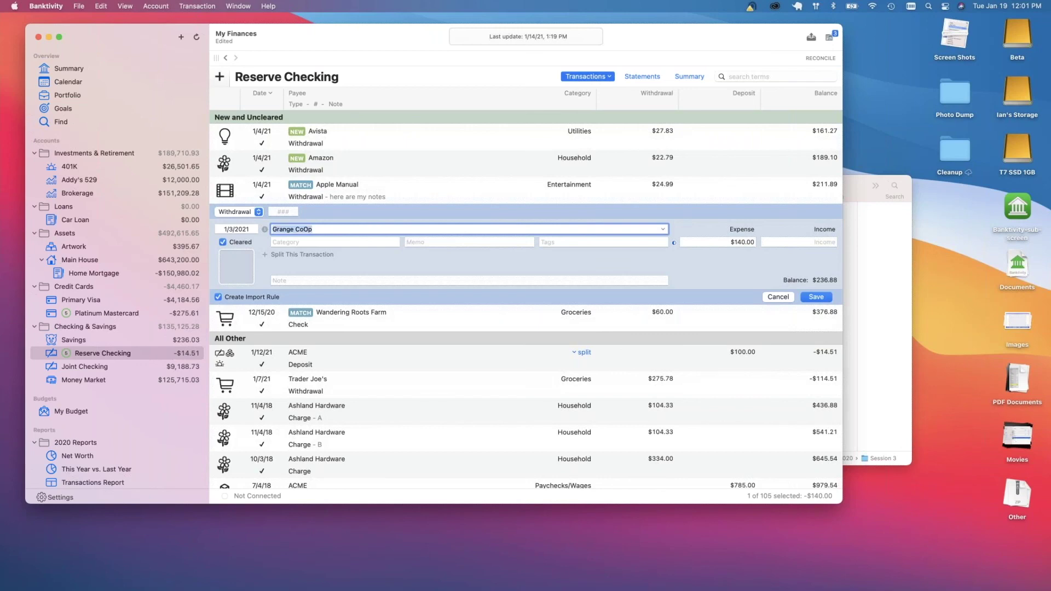
key("Return")
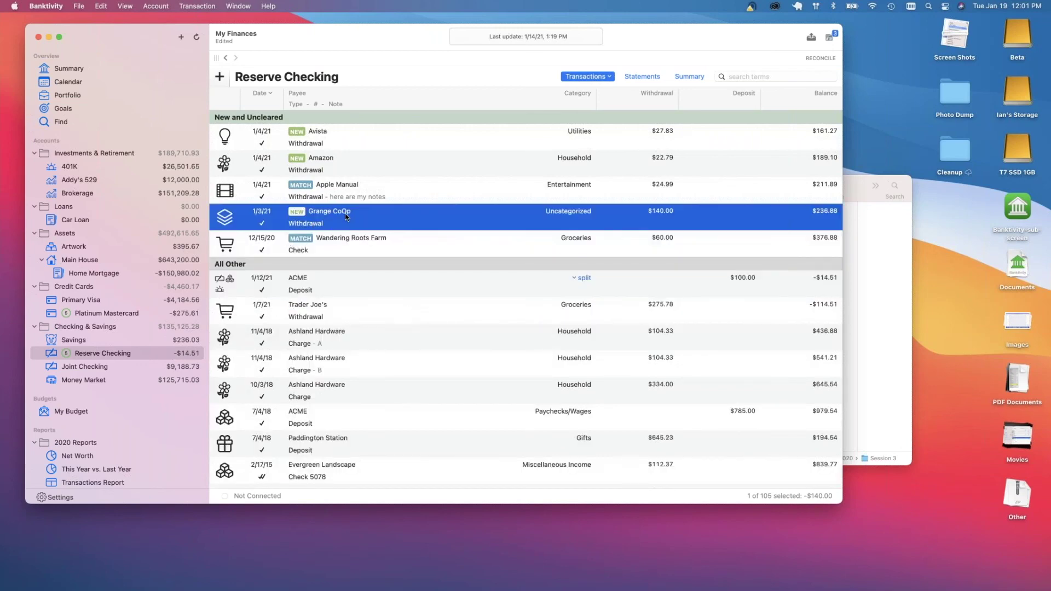
Add a hyphen to the 1/3/21 withdrawal's payee so it reads Grange Co-Op, and save the transaction
double_click(345, 214)
left_click(303, 230)
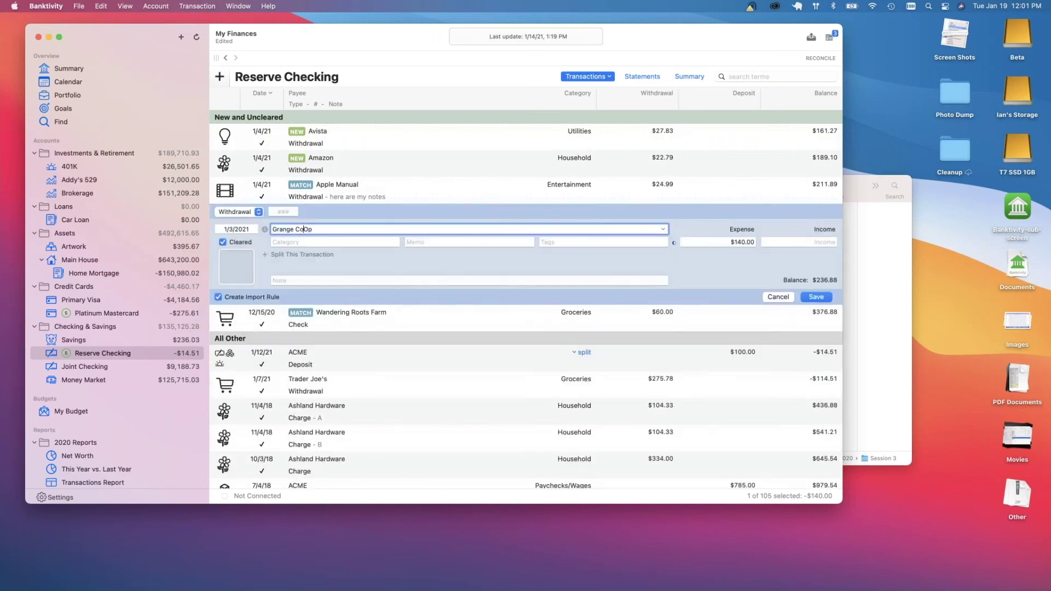
type("-")
key("Return")
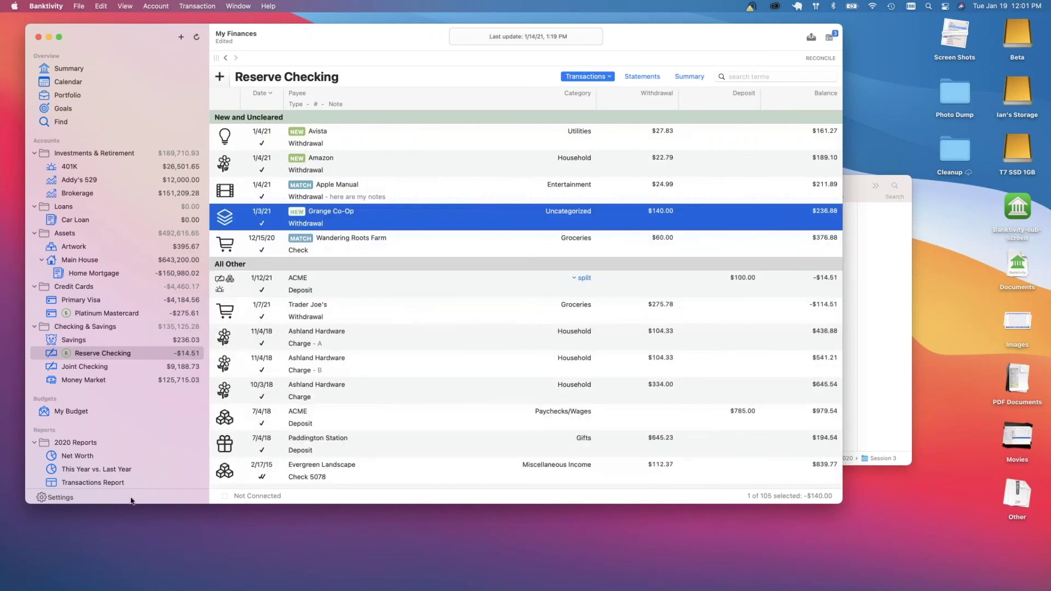
Search all payees in Payees, Schedules & Rules for Grang, check the Grange Co-Op payee, and clear the search
left_click(126, 6)
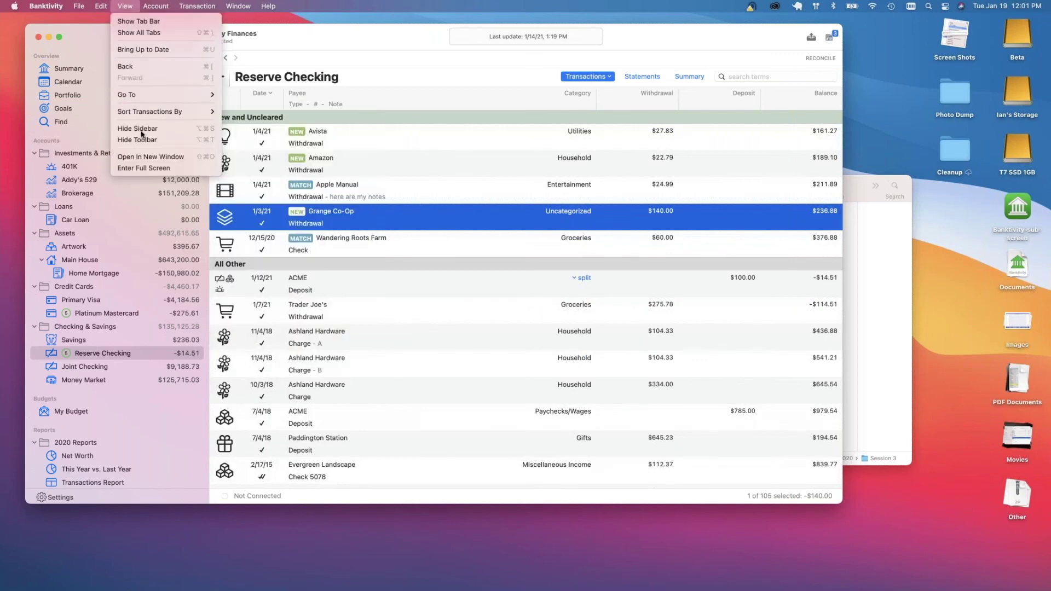
mouse_move(211, 95)
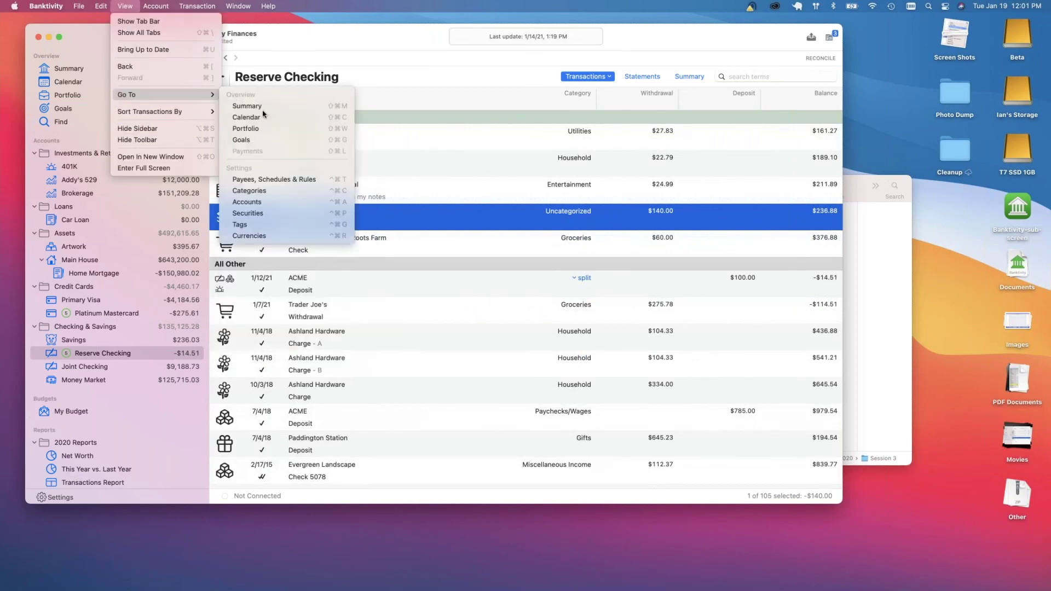
left_click(284, 180)
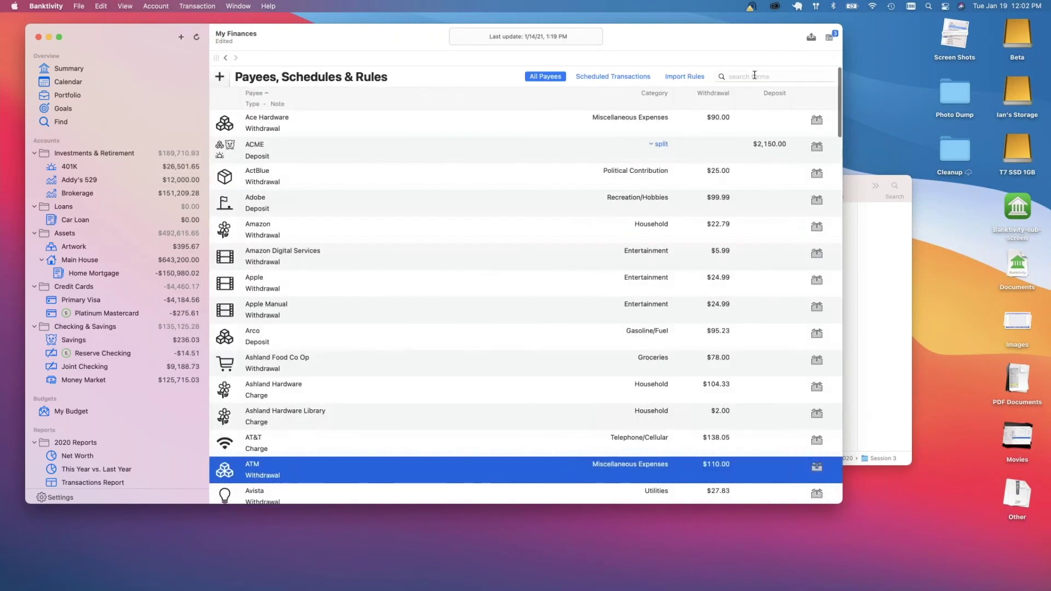
left_click(754, 75)
type("Grang")
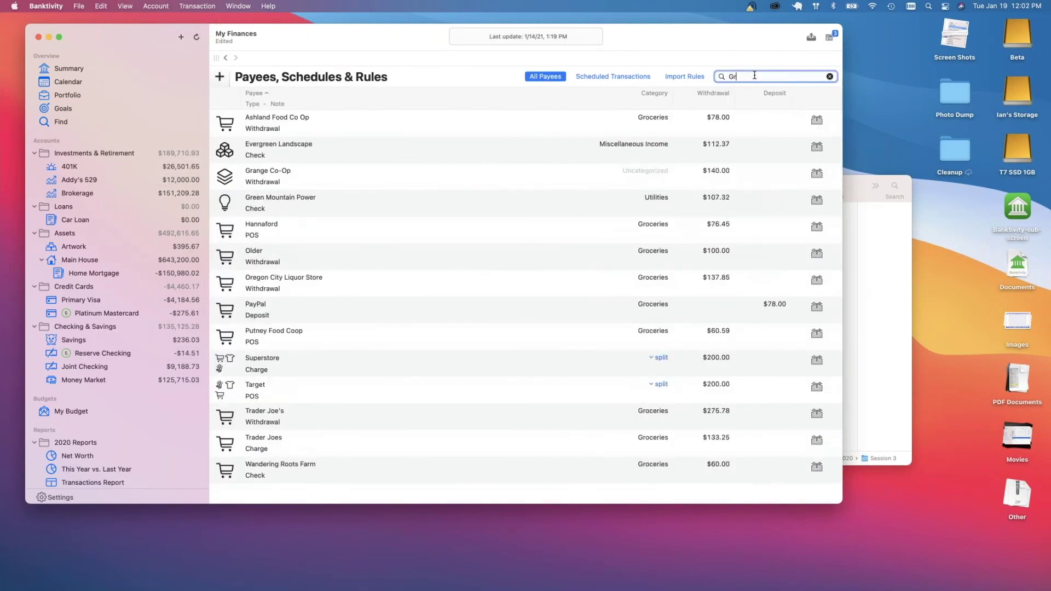
left_click(484, 130)
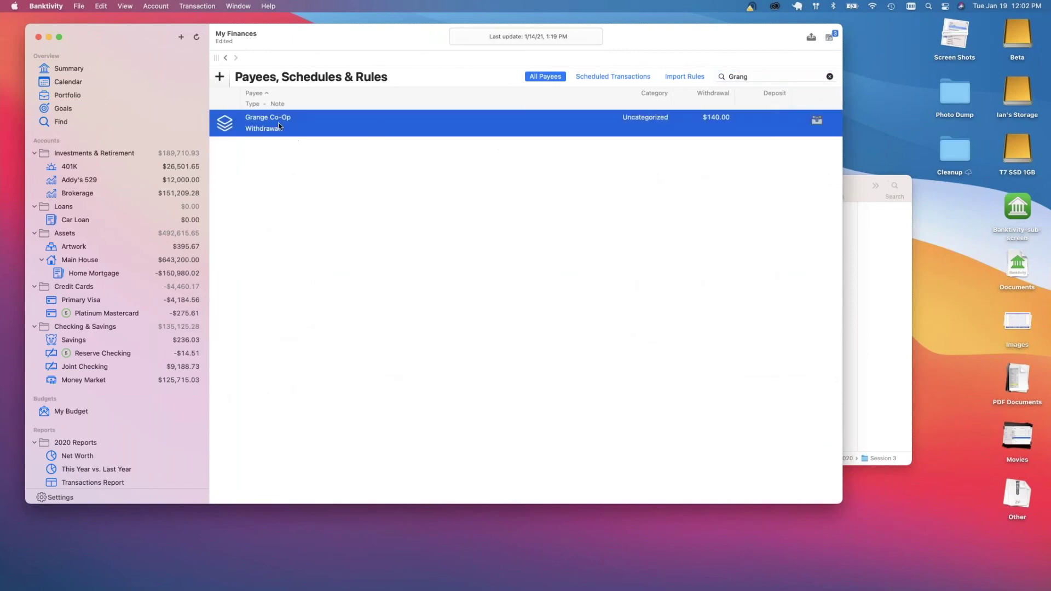
left_click(830, 77)
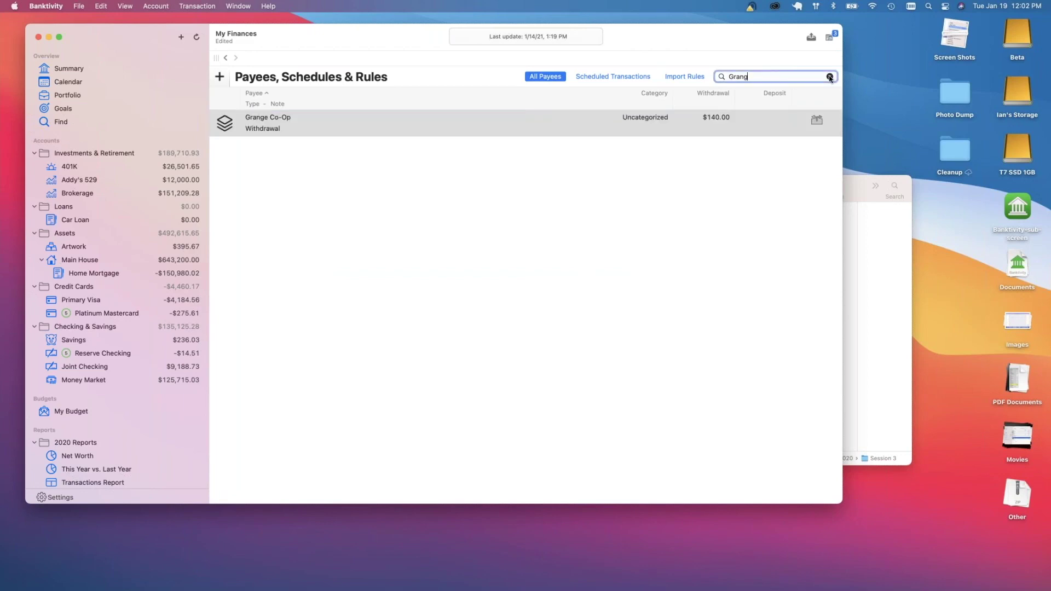
left_click(830, 77)
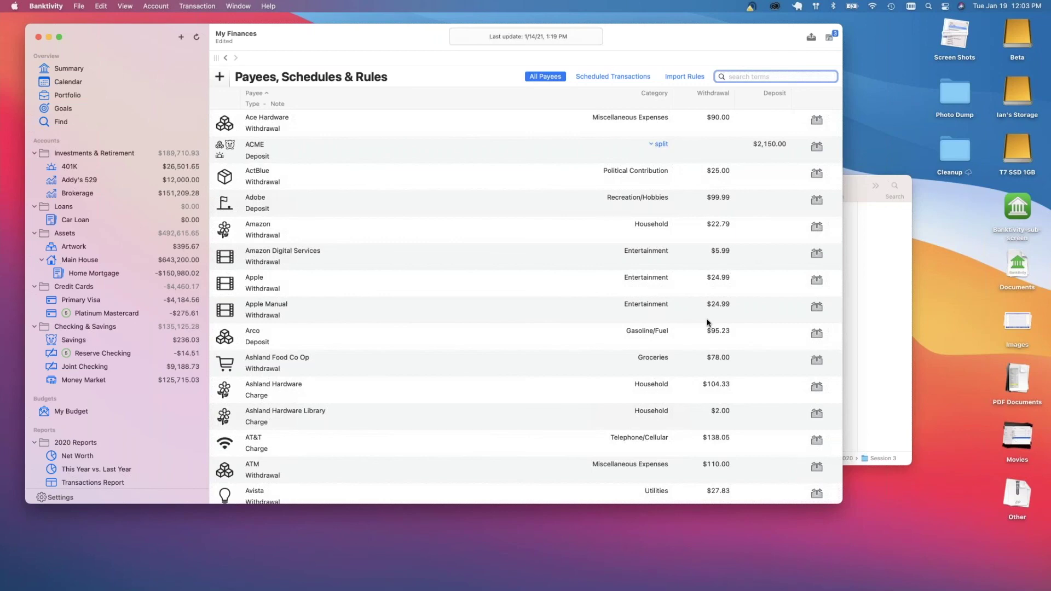
Open the Money Market account and look up its delete command, cancelling without deleting any transaction or the account
left_click(125, 32)
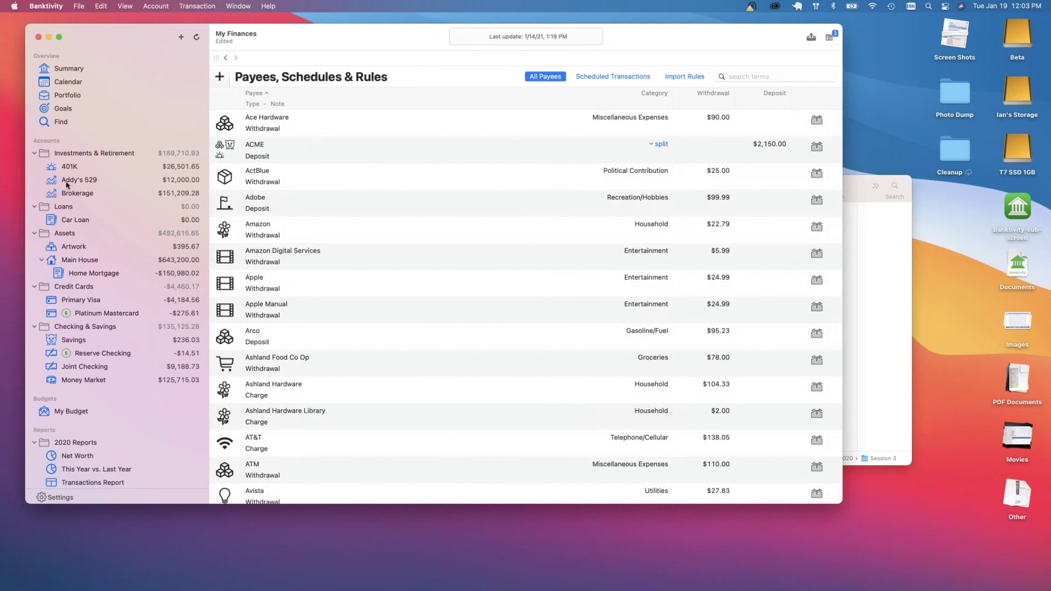
left_click(66, 383)
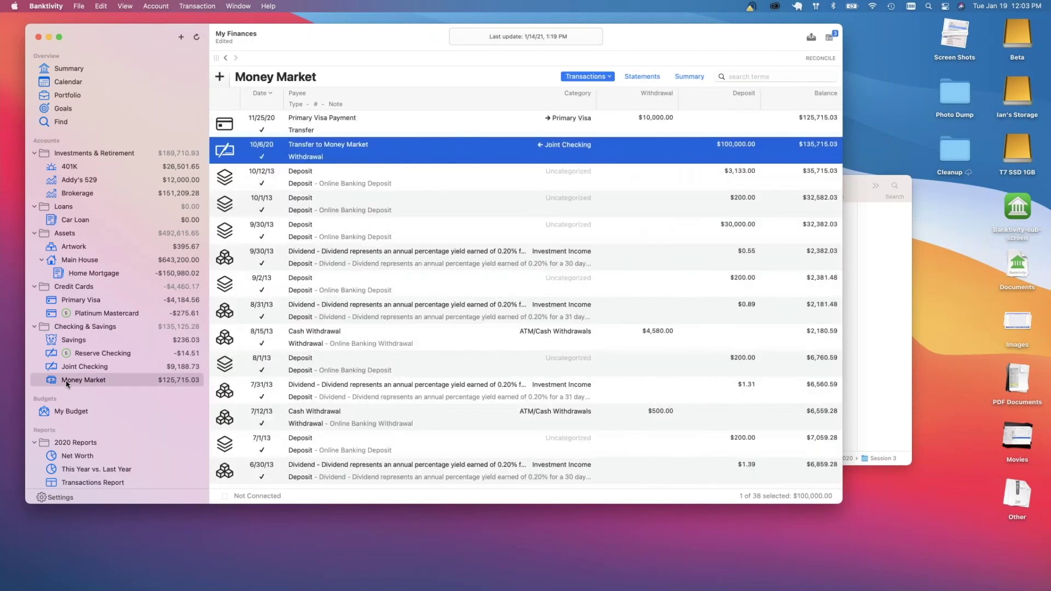
key("BackSpace")
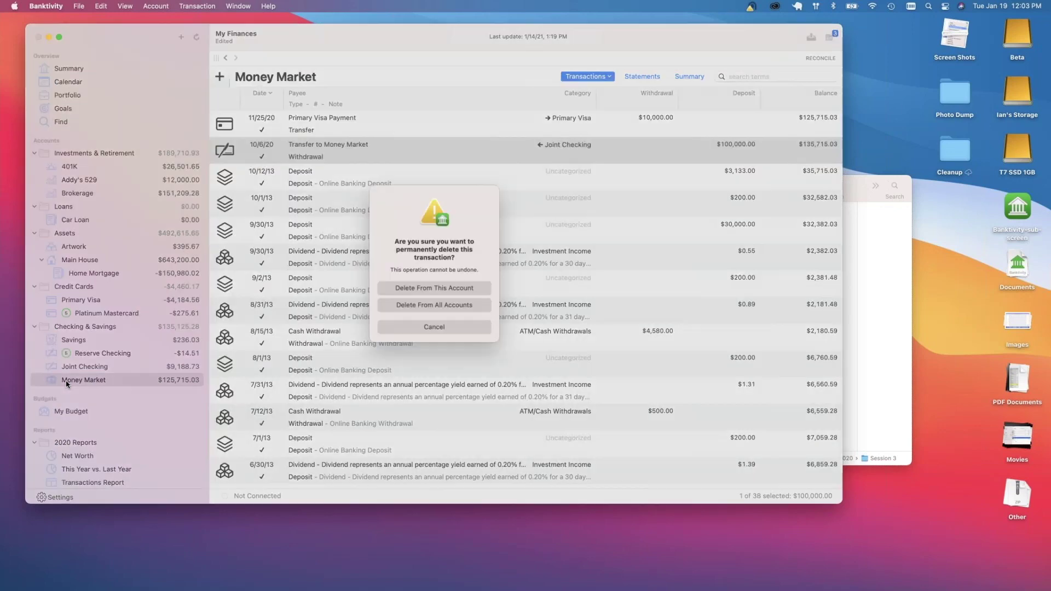
left_click(430, 329)
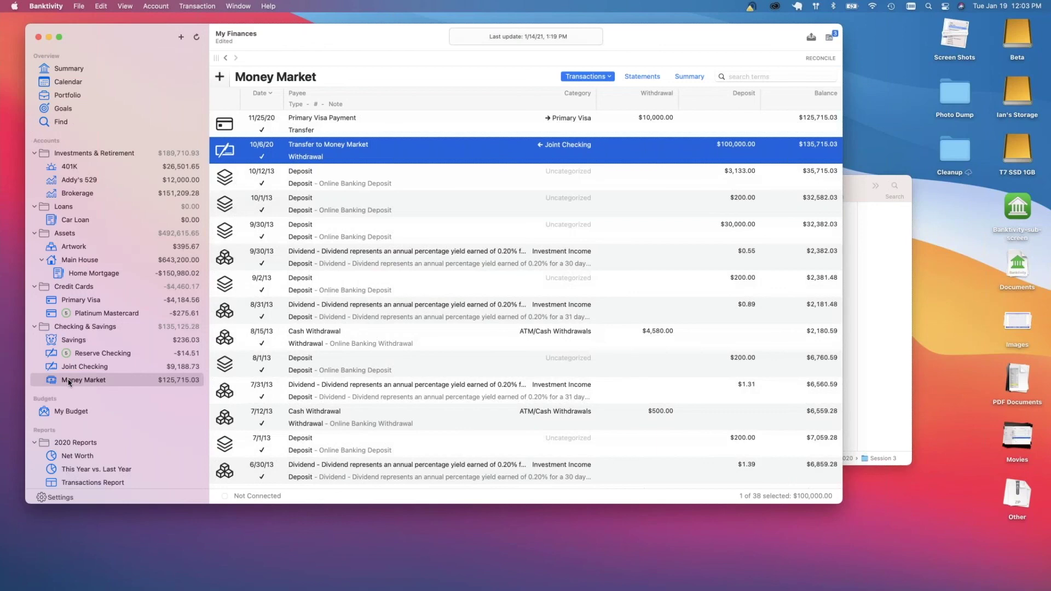
right_click(69, 382)
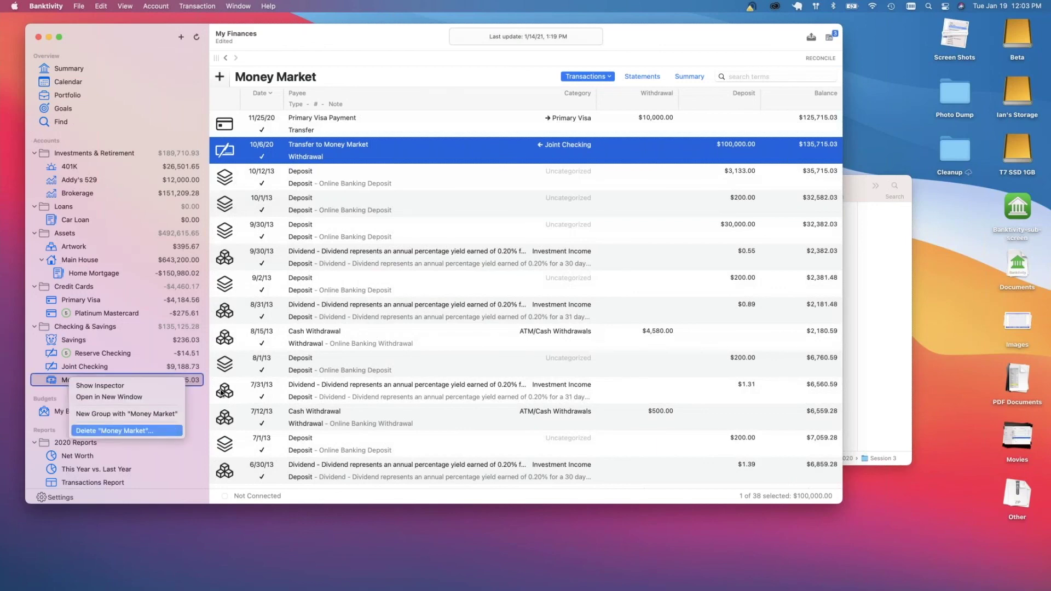
left_click(47, 385)
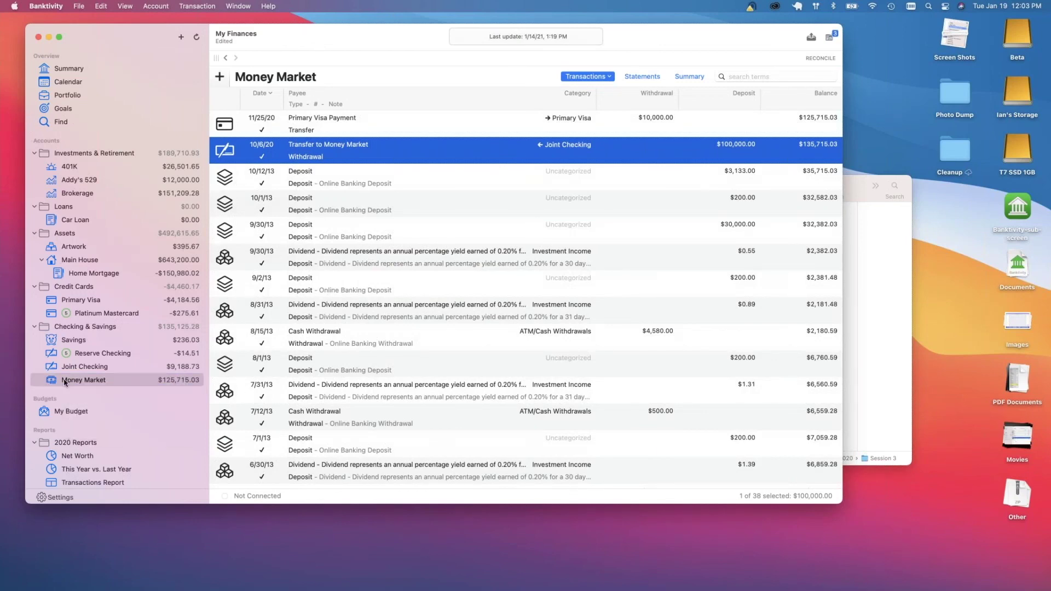